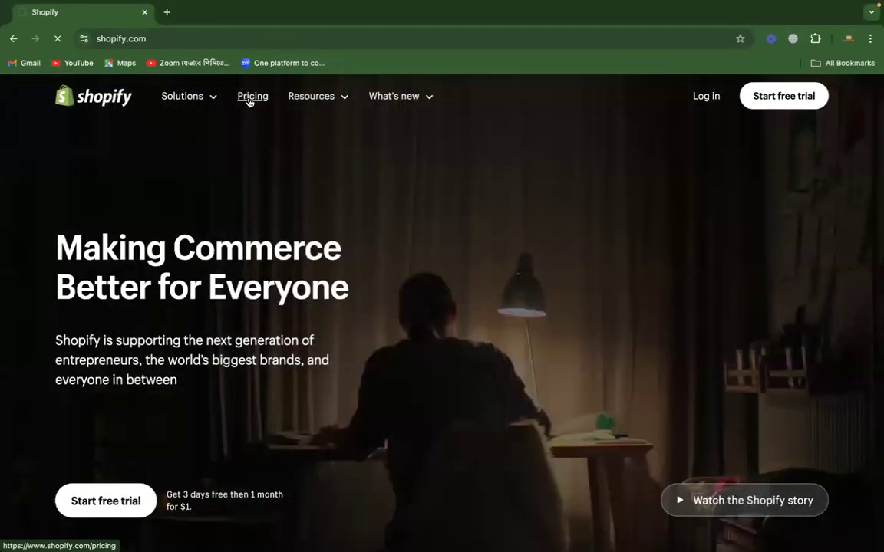
# Step: Open the Shopify pricing page and compare the prices, target users and billing of the Basic, Shopify, Advanced and Plus plans
pyautogui.click(248, 99)
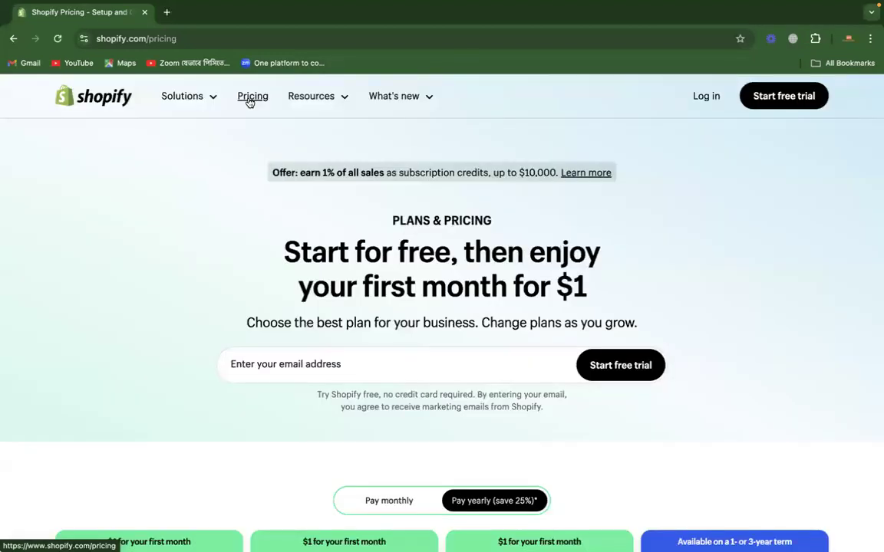
pyautogui.scroll(-5, 249, 101)
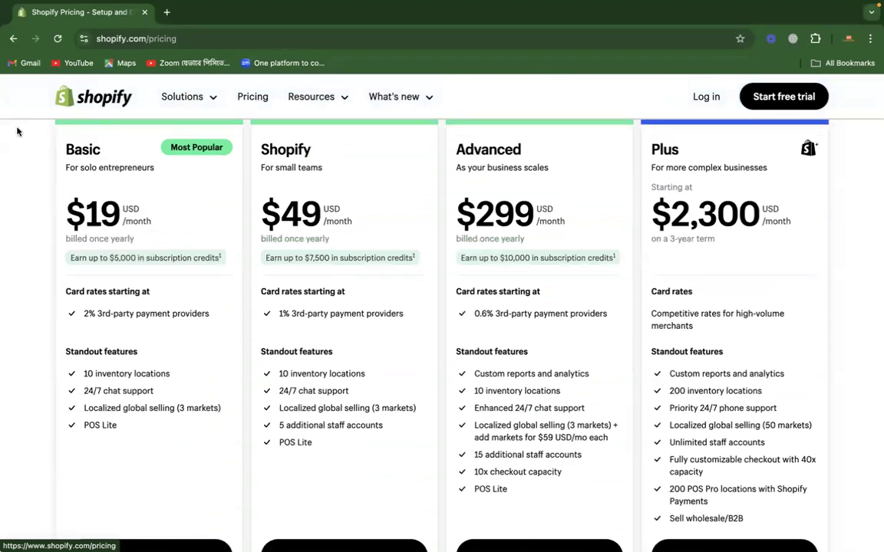
pyautogui.moveTo(160, 223); pyautogui.dragTo(58, 201)
pyautogui.scroll(1, 311, 203)
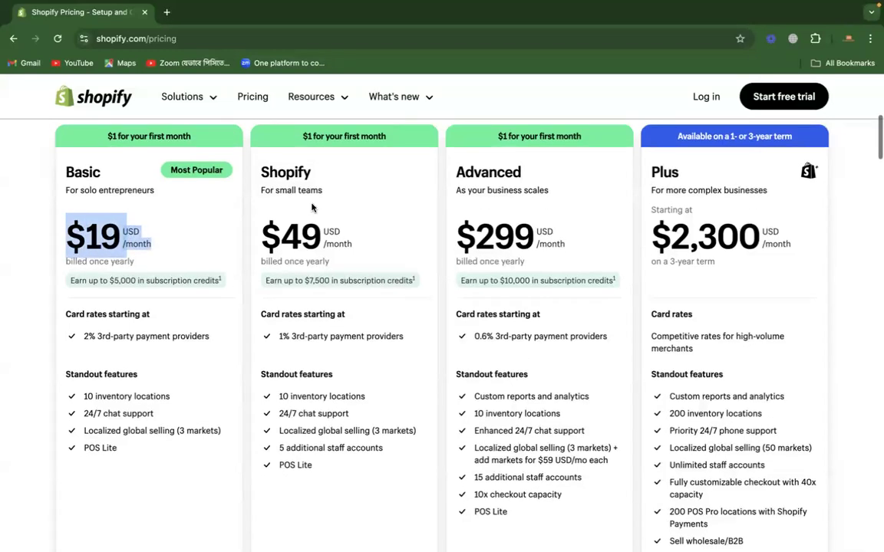
pyautogui.moveTo(361, 248); pyautogui.dragTo(254, 229)
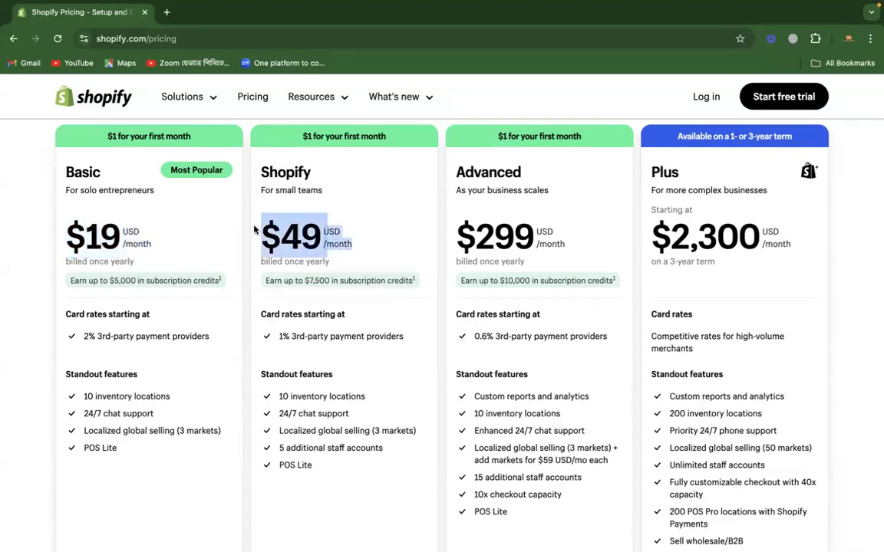
pyautogui.click(334, 228)
pyautogui.doubleClick(298, 192)
pyautogui.tripleClick(298, 192)
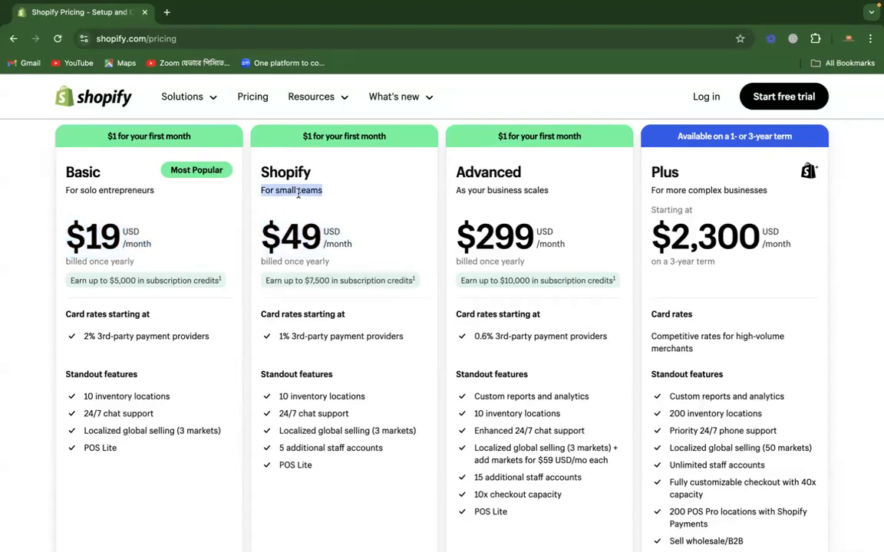
pyautogui.tripleClick(528, 190)
pyautogui.moveTo(563, 244); pyautogui.dragTo(413, 220)
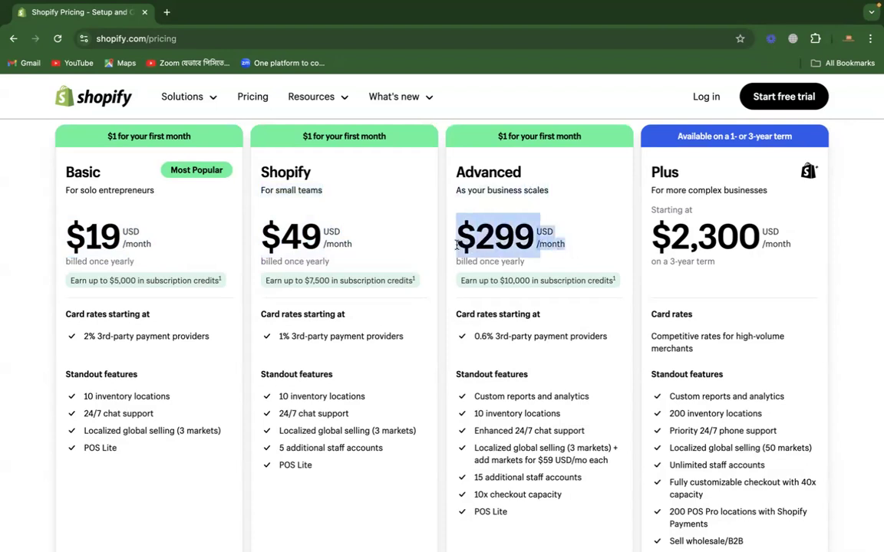
pyautogui.moveTo(803, 245); pyautogui.dragTo(591, 218)
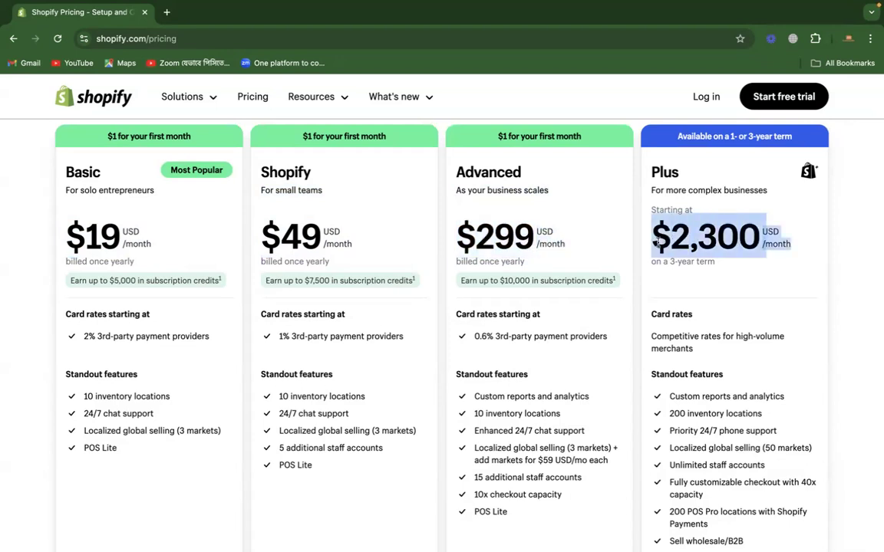
pyautogui.click(841, 207)
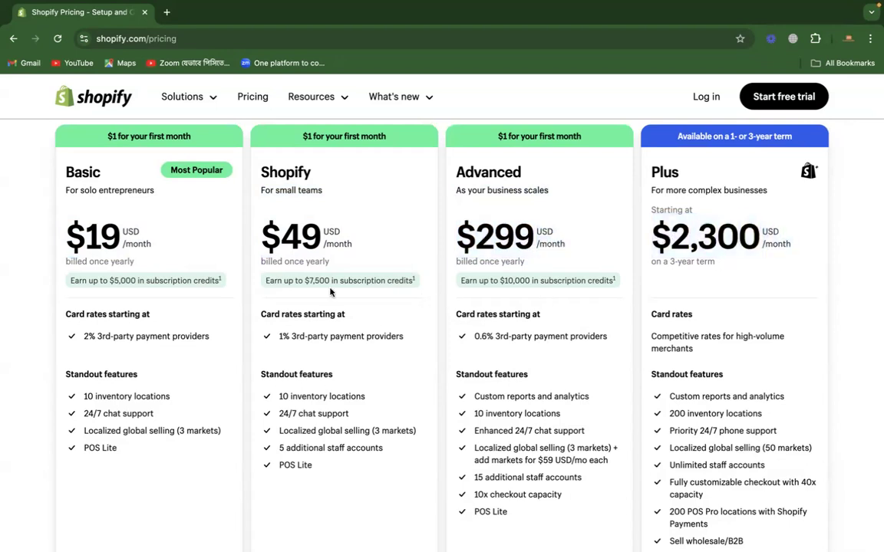
pyautogui.scroll(1, 358, 290)
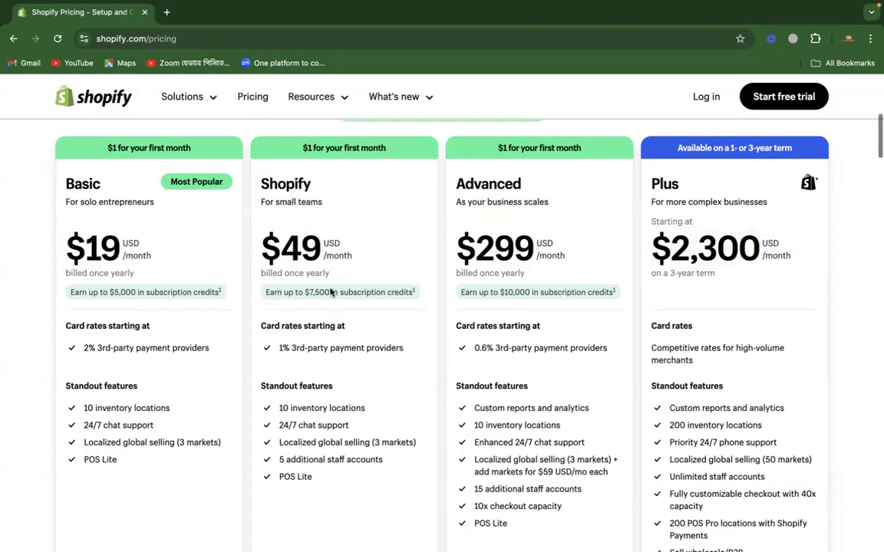
pyautogui.doubleClick(148, 256)
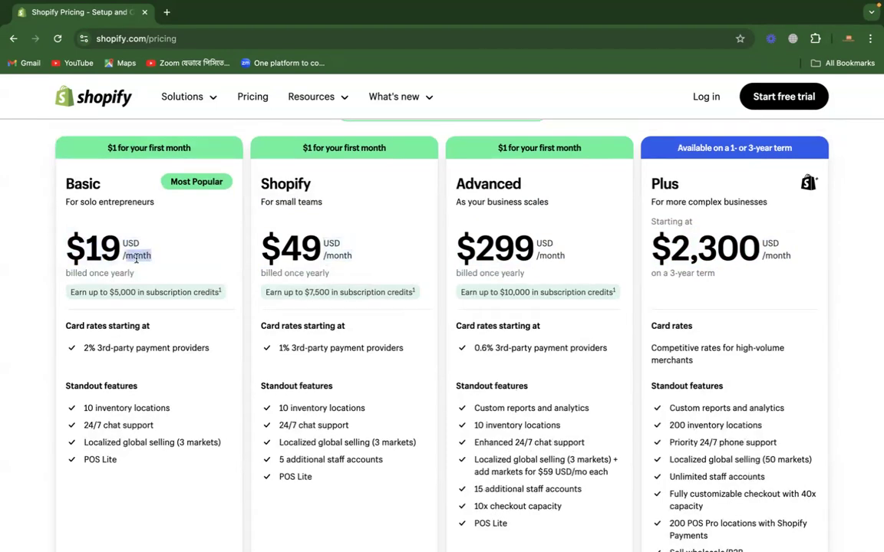
pyautogui.click(164, 248)
pyautogui.moveTo(149, 253); pyautogui.dragTo(124, 253)
pyautogui.scroll(5, 162, 357)
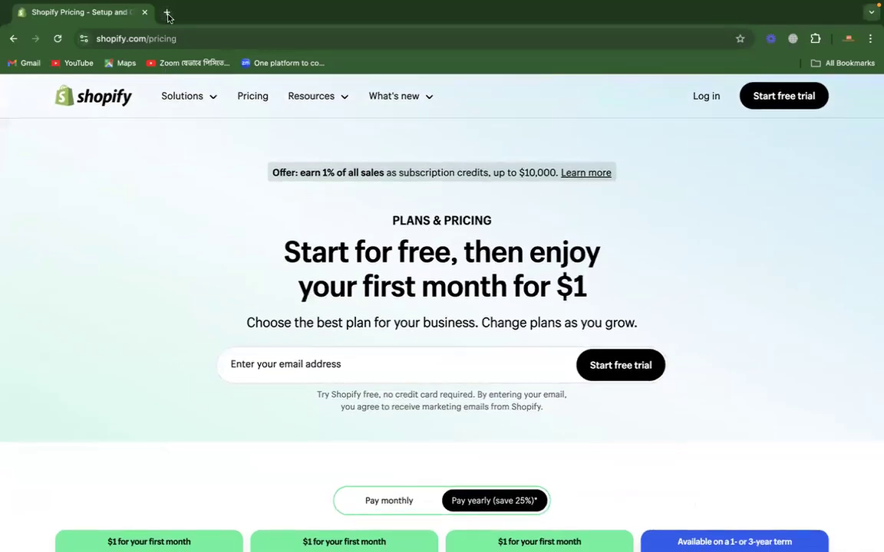
# Step: Search Google for "shopify partners" in a new browser tab
pyautogui.click(167, 13)
pyautogui.write('shopify partners')
pyautogui.press('Return')
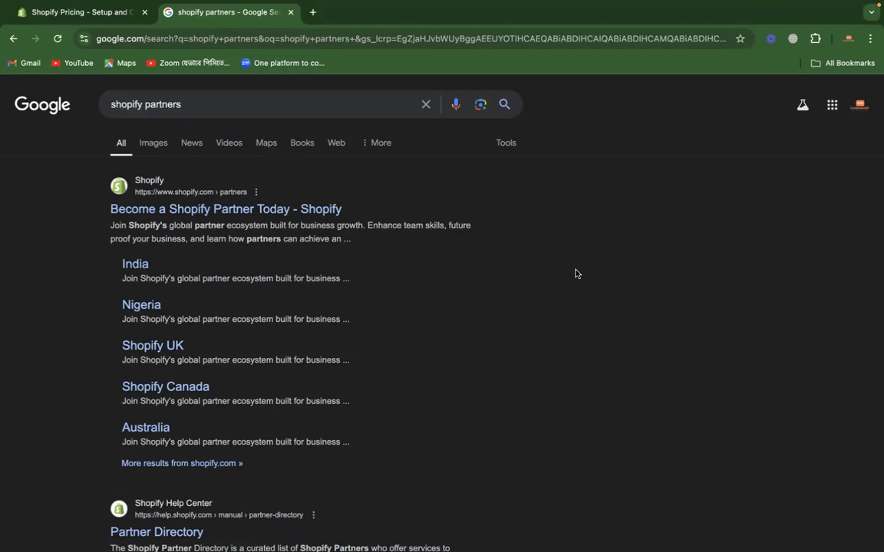
pyautogui.click(77, 13)
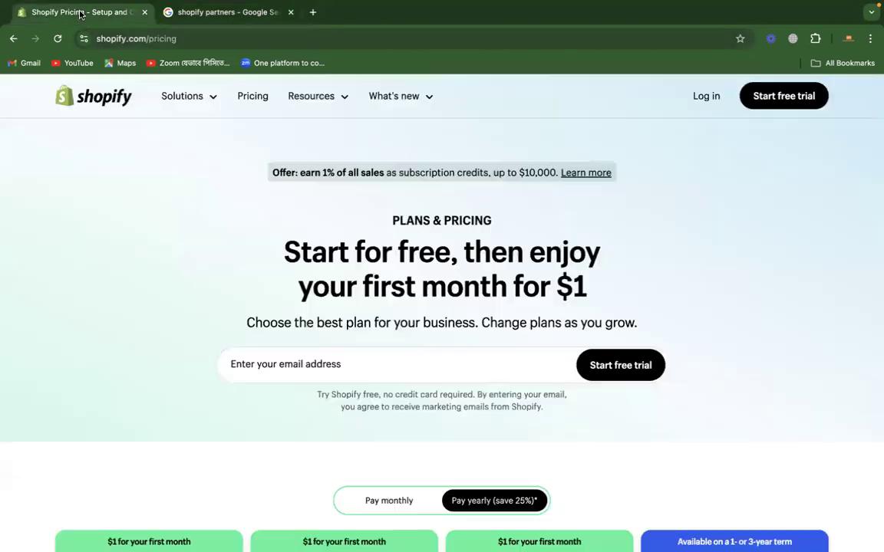
pyautogui.click(233, 13)
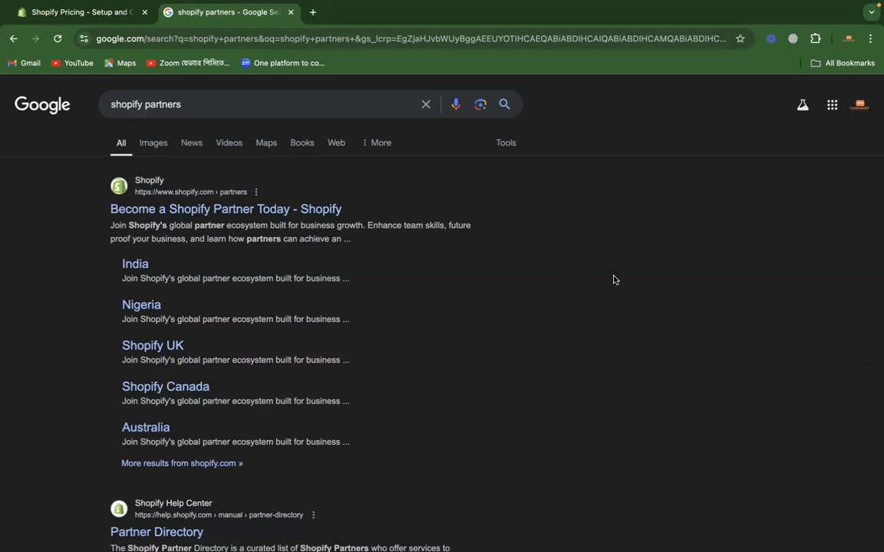
pyautogui.press('super+shift+n')
pyautogui.hotkey('ctrl', 'Left')
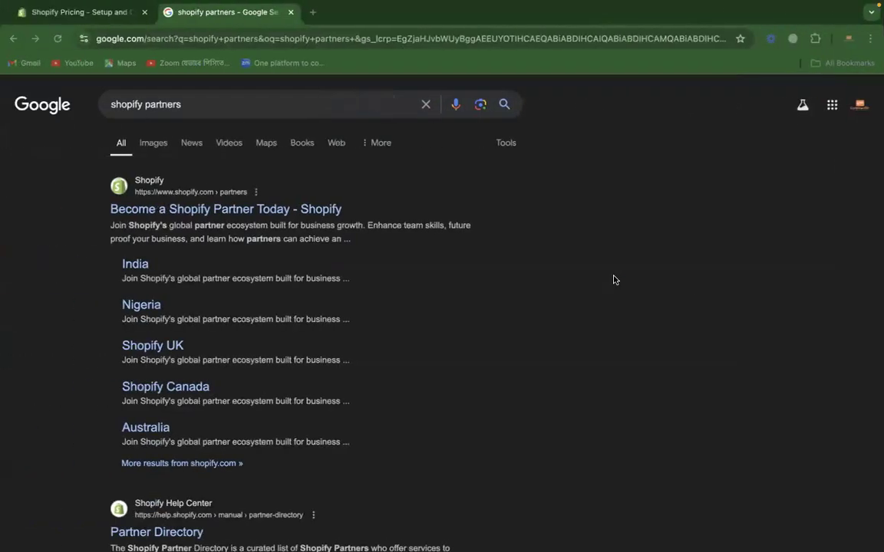
pyautogui.hotkey('ctrl', 'Right')
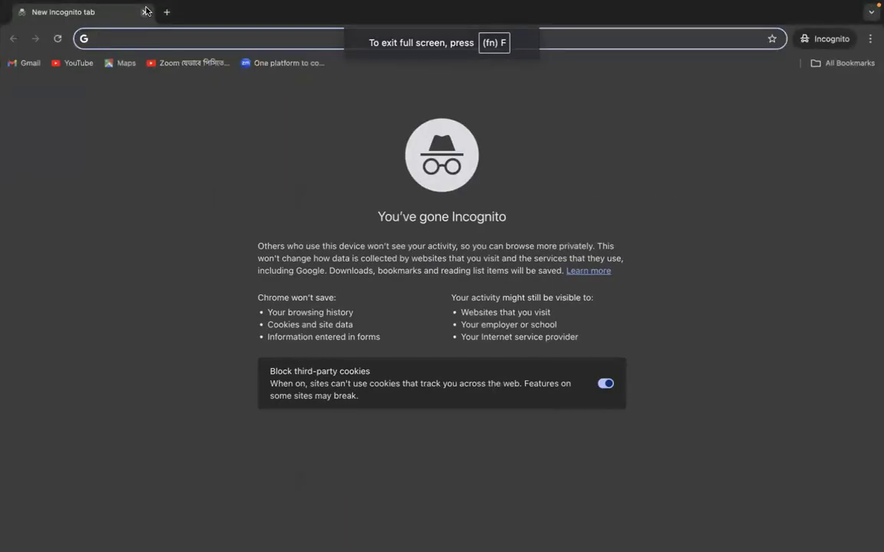
pyautogui.click(146, 12)
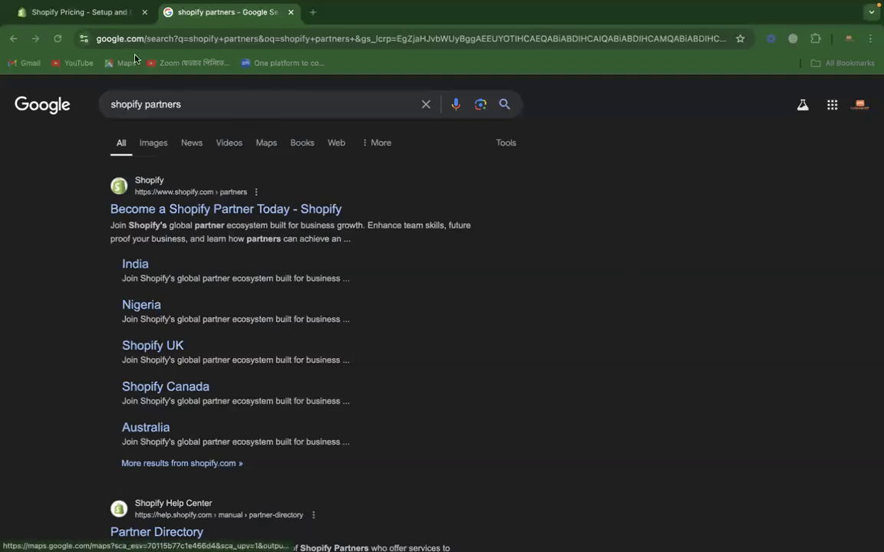
pyautogui.click(122, 12)
pyautogui.click(212, 14)
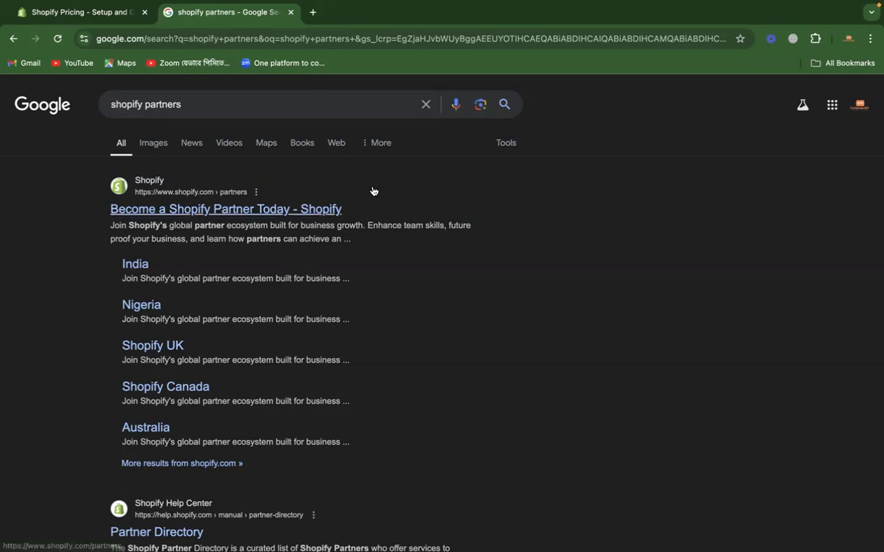
# Step: Open the "Become a Shopify Partner Today" search result and start the partner sign-up using an email address
pyautogui.click(302, 212)
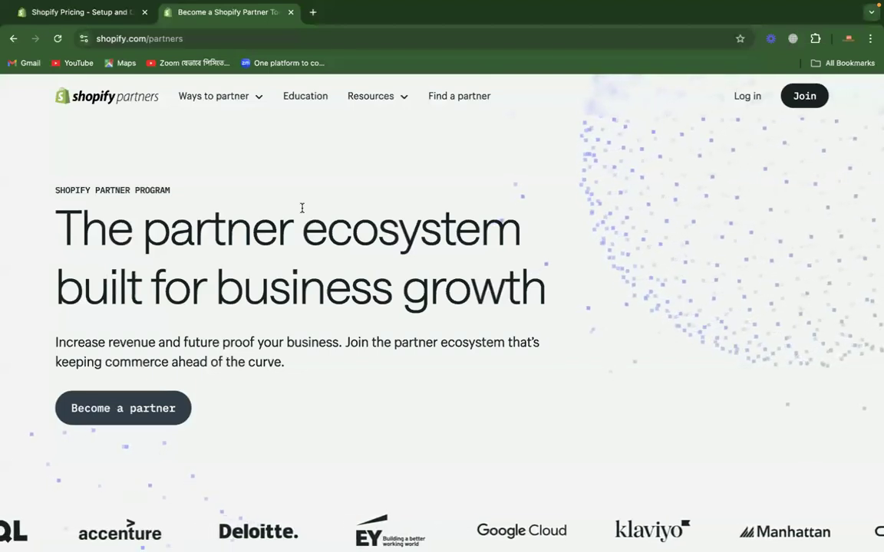
pyautogui.click(149, 408)
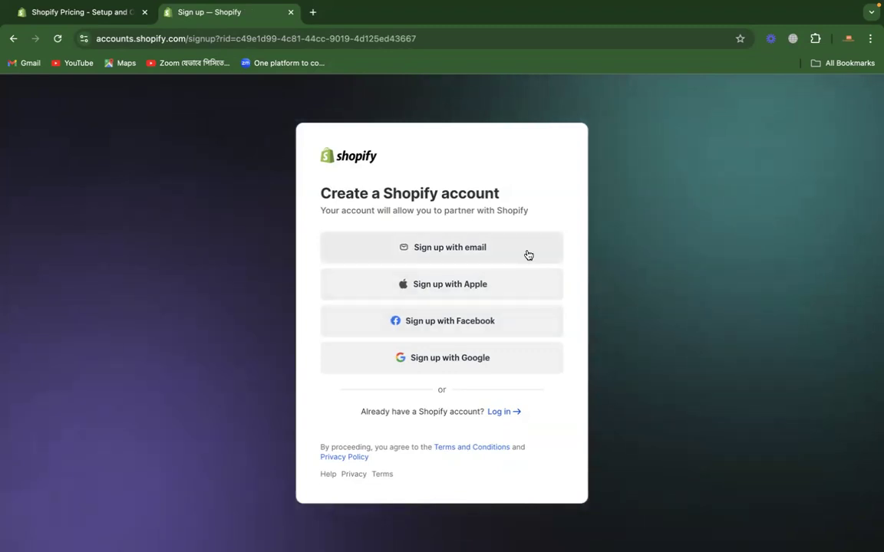
pyautogui.click(458, 254)
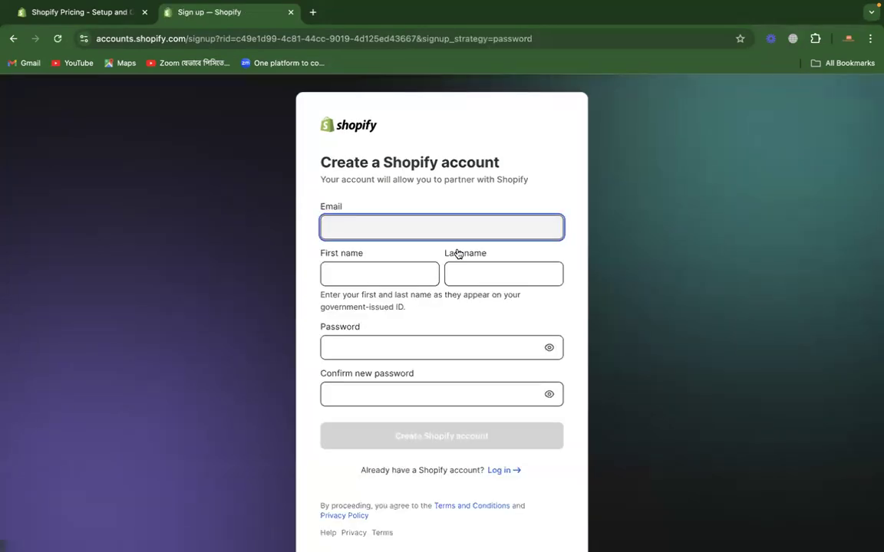
# Step: Copy the signed-in account's email address from the Google Account page and paste it into the sign-up form's email field
pyautogui.click(848, 39)
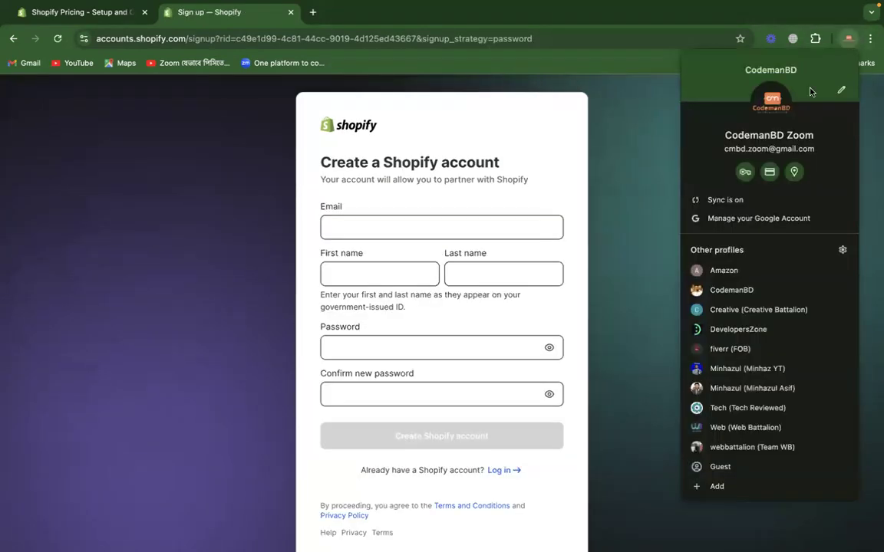
pyautogui.click(736, 217)
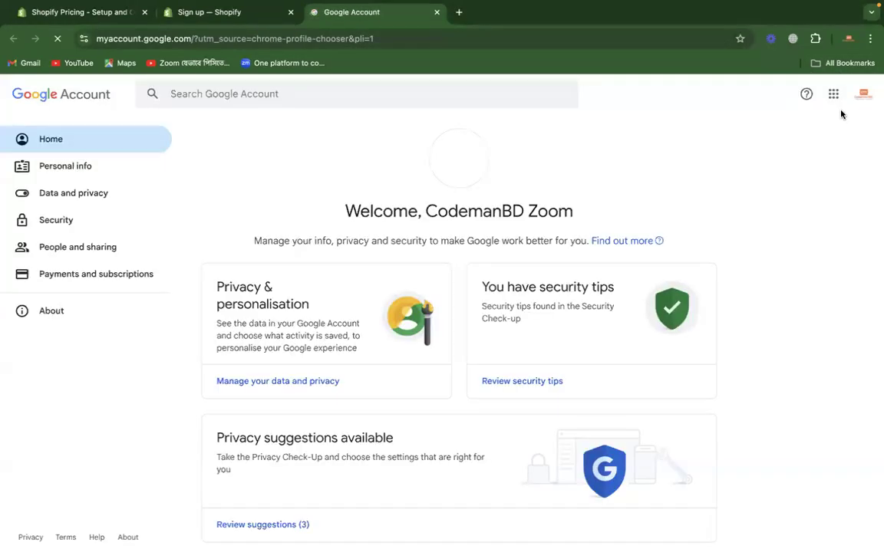
pyautogui.click(860, 97)
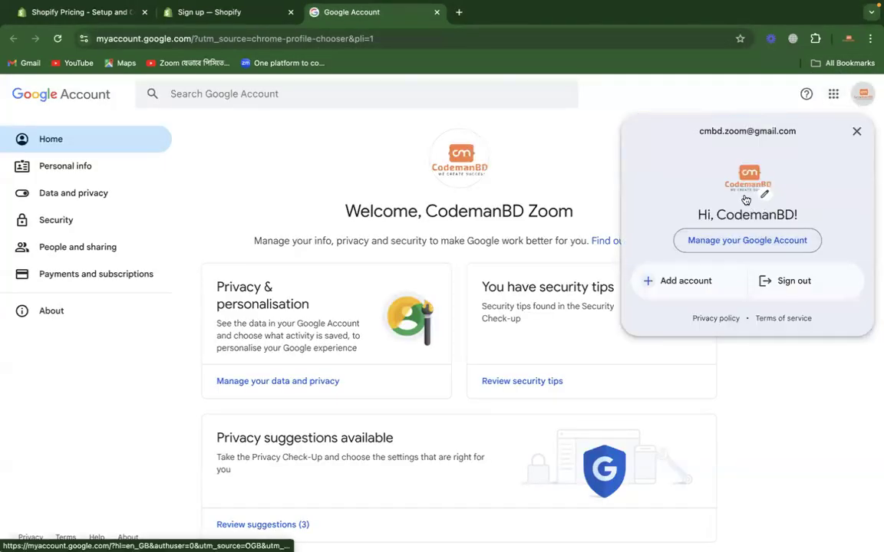
pyautogui.tripleClick(729, 133)
pyautogui.rightClick(730, 134)
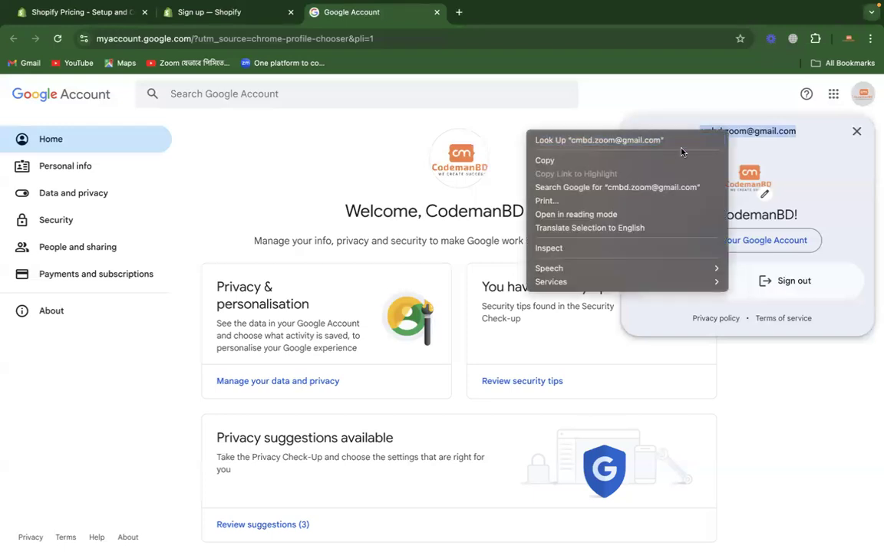
pyautogui.click(682, 159)
pyautogui.click(243, 14)
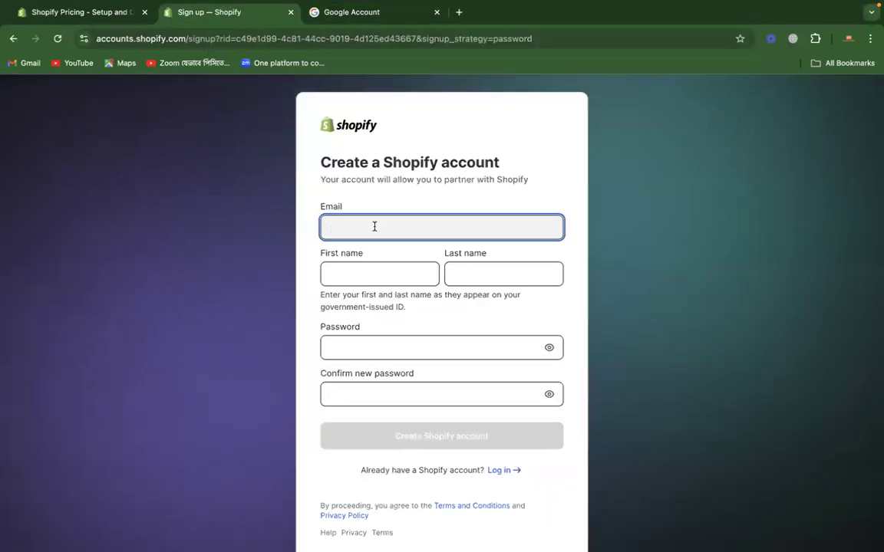
pyautogui.press('super+v')
# Step: Enter the account holder's first name and last name in the Shopify sign-up form
pyautogui.click(342, 274)
pyautogui.press('Tab')
# Step: Enter the account password, repeat it in the confirmation field and create the Shopify account
pyautogui.click(338, 349)
pyautogui.write('••••••••••••')
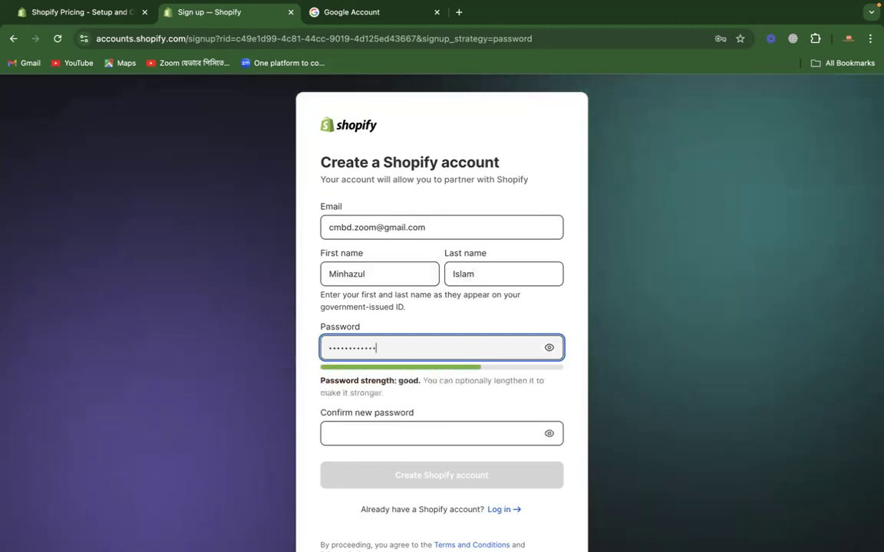
pyautogui.write('•••')
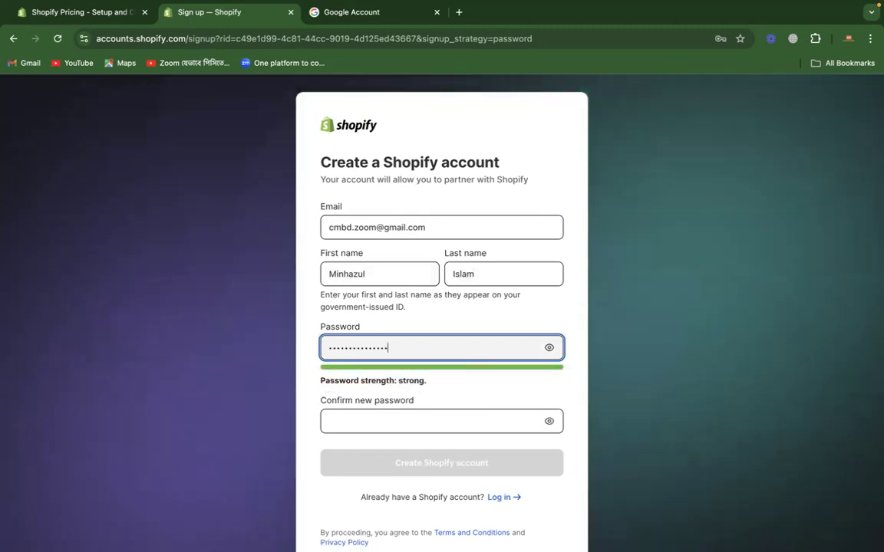
pyautogui.click(334, 422)
pyautogui.write('•••••••••••••••')
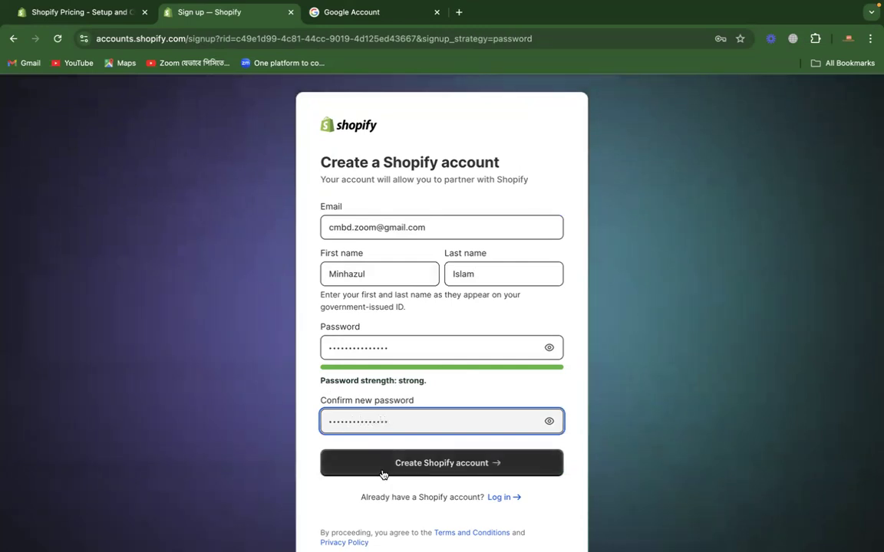
pyautogui.click(382, 469)
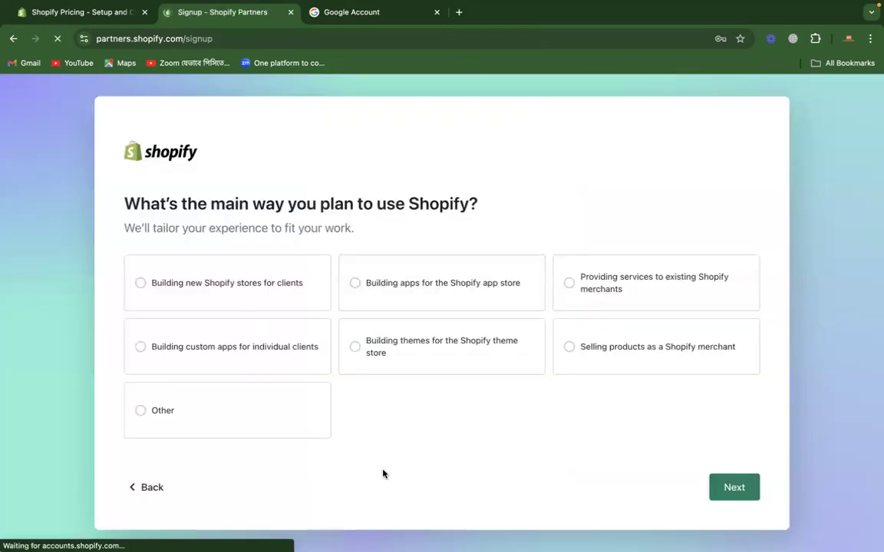
# Step: Choose "Building new Shopify stores for clients" as the main use and accept Bangladesh as the business location
pyautogui.click(674, 226)
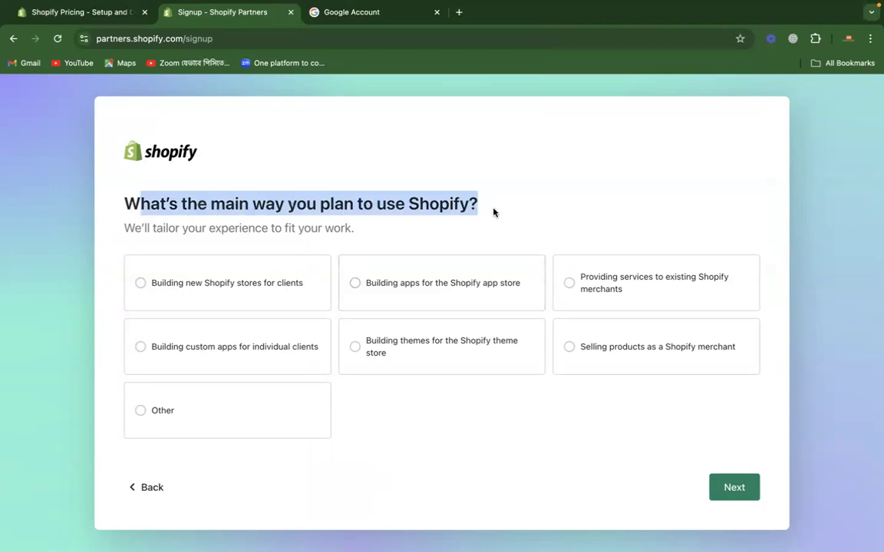
pyautogui.click(285, 284)
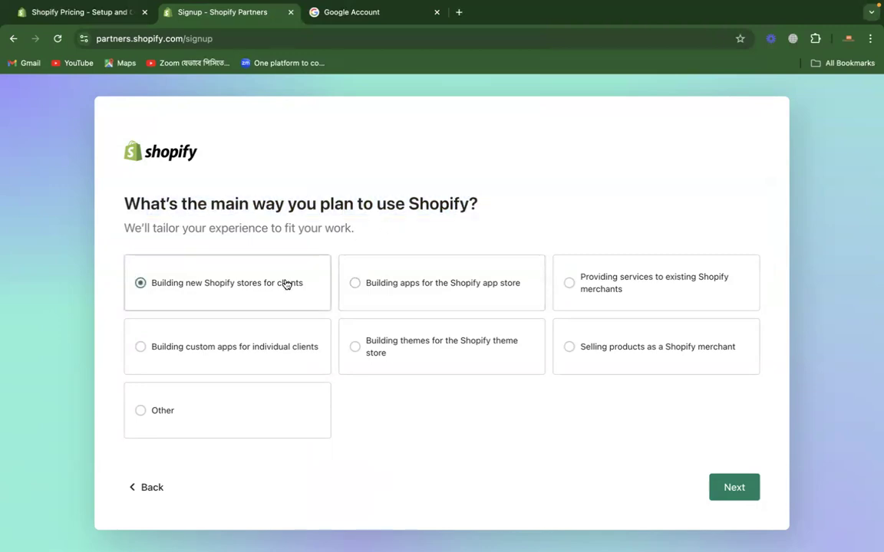
pyautogui.click(732, 487)
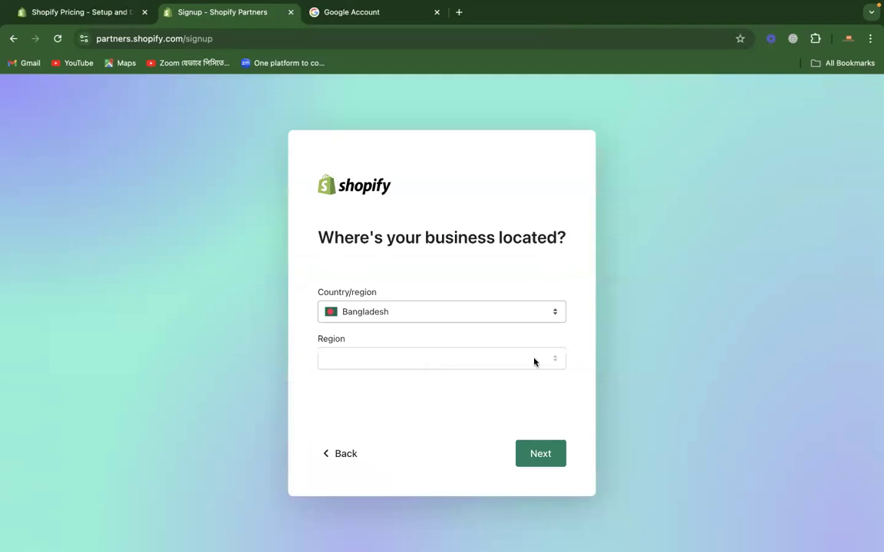
pyautogui.click(534, 454)
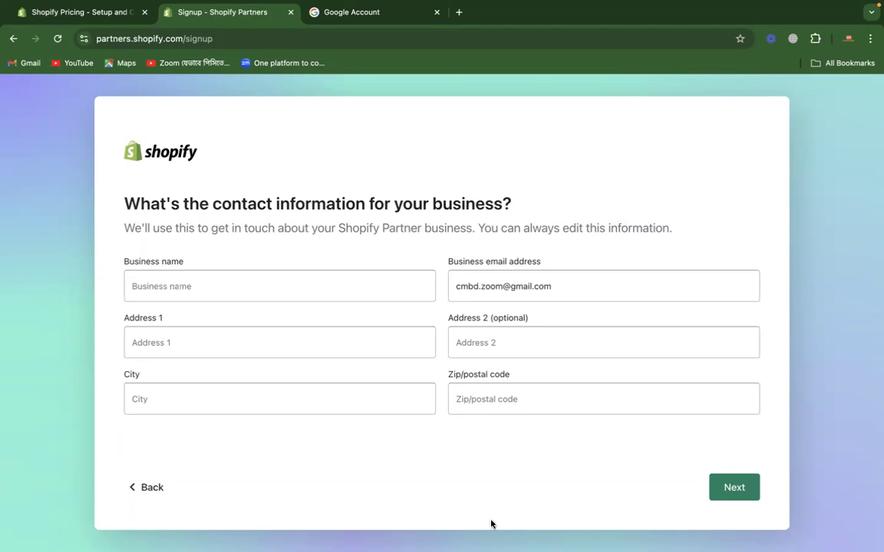
# Step: Enter the business name in the business contact information form
pyautogui.click(198, 295)
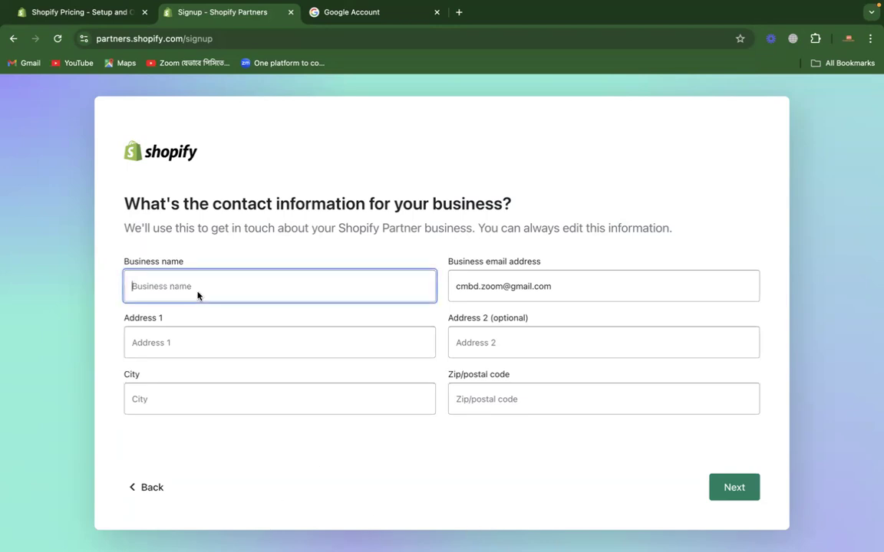
pyautogui.write('min')
pyautogui.press('BackSpace')
pyautogui.press('BackSpace')
pyautogui.doubleClick(151, 294)
# Step: Fill in the business's first address line, city and postal code, and continue to the second contact page
pyautogui.click(306, 343)
pyautogui.write('Dhaka')
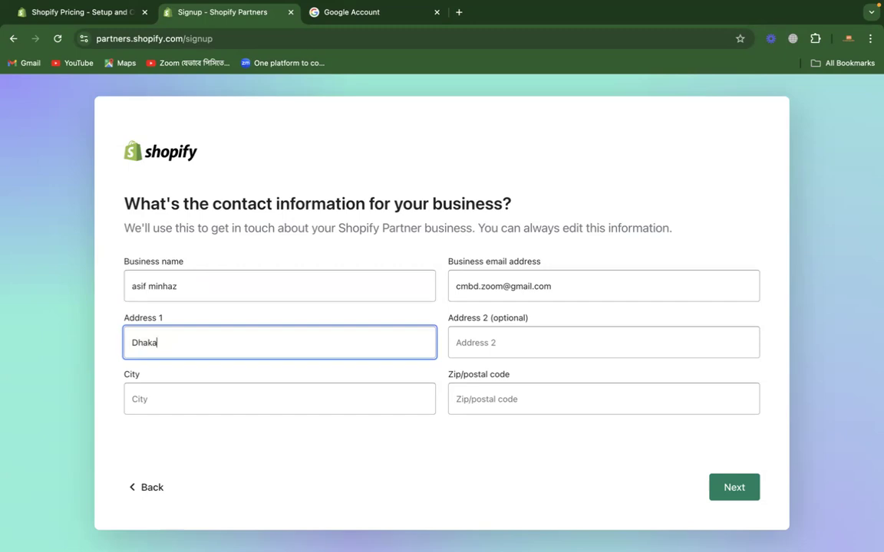
pyautogui.click(219, 396)
pyautogui.write('Dhaka')
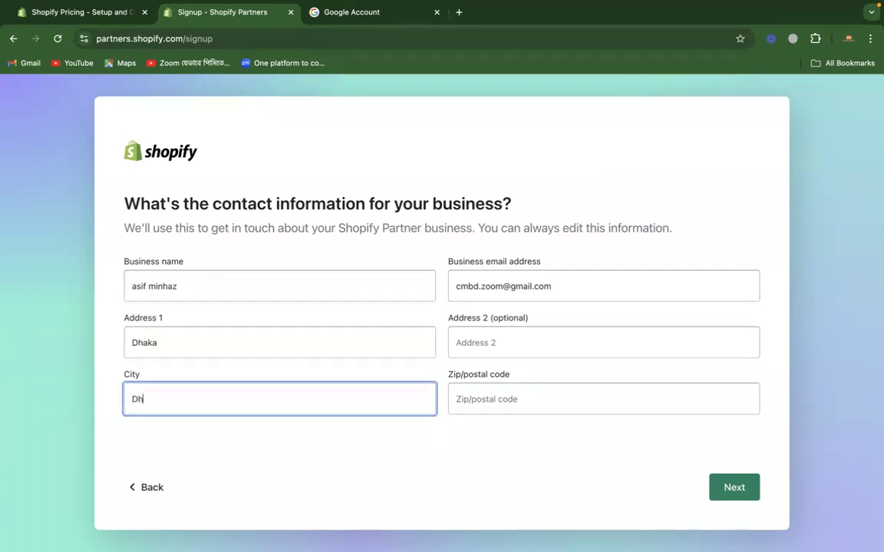
pyautogui.click(477, 399)
pyautogui.write('1209')
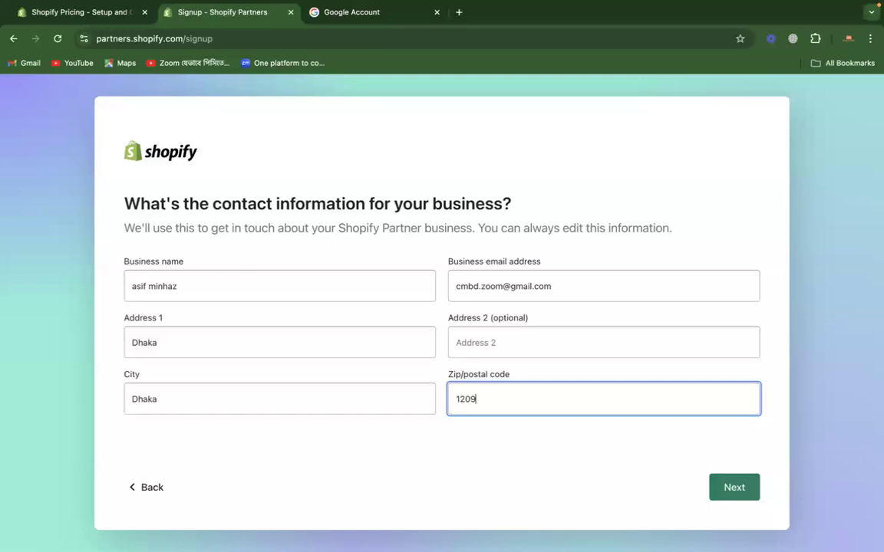
pyautogui.click(553, 435)
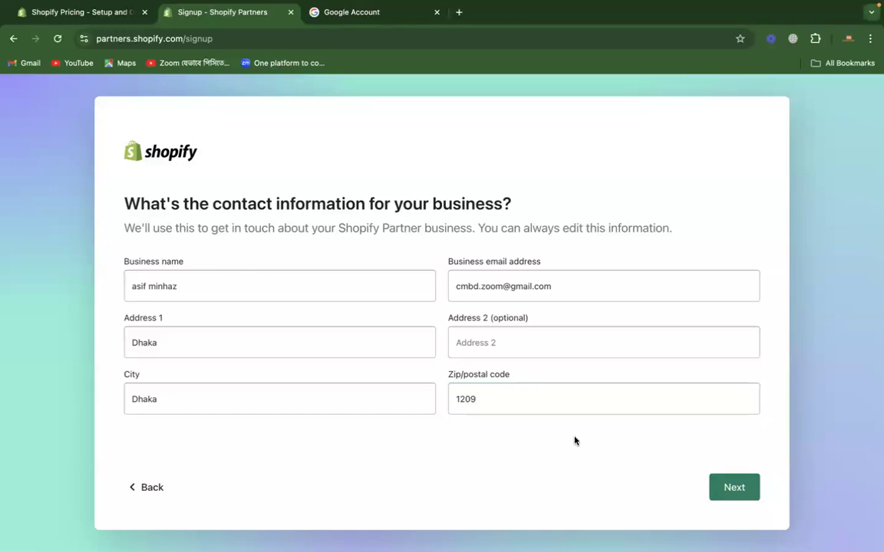
pyautogui.click(741, 495)
# Step: Set the job title to Owner and enter the business phone number
pyautogui.click(652, 224)
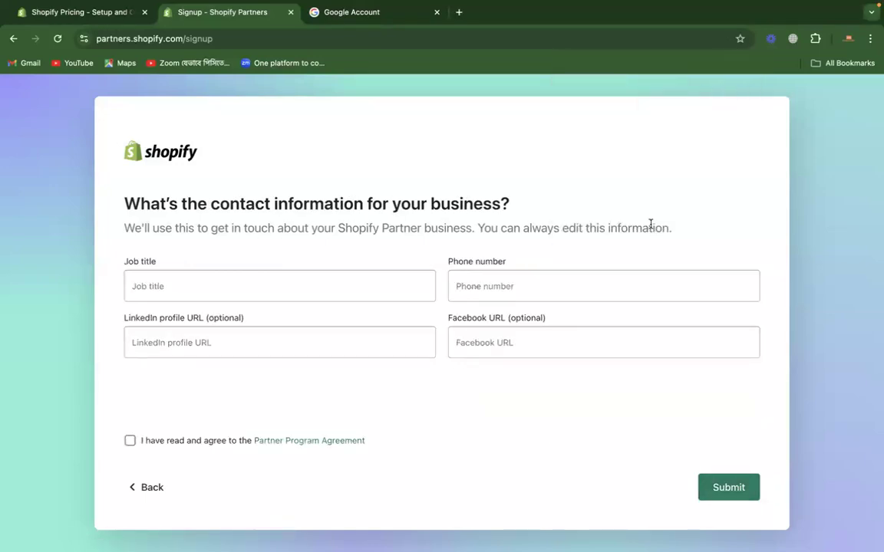
pyautogui.click(322, 290)
pyautogui.write('Owner')
pyautogui.click(520, 289)
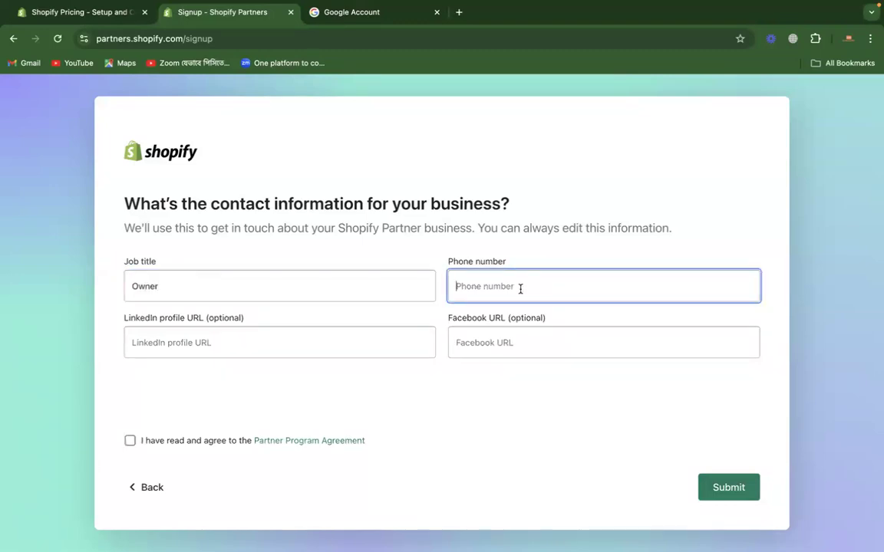
# Step: Leave the LinkedIn and Facebook URLs empty, accept the Partner Program Agreement and submit the sign-up
pyautogui.click(381, 351)
pyautogui.click(477, 349)
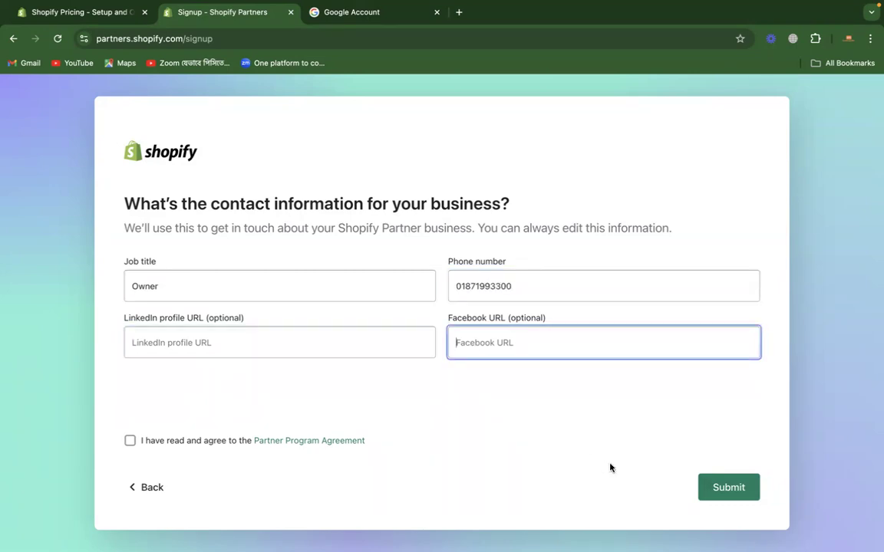
pyautogui.click(129, 440)
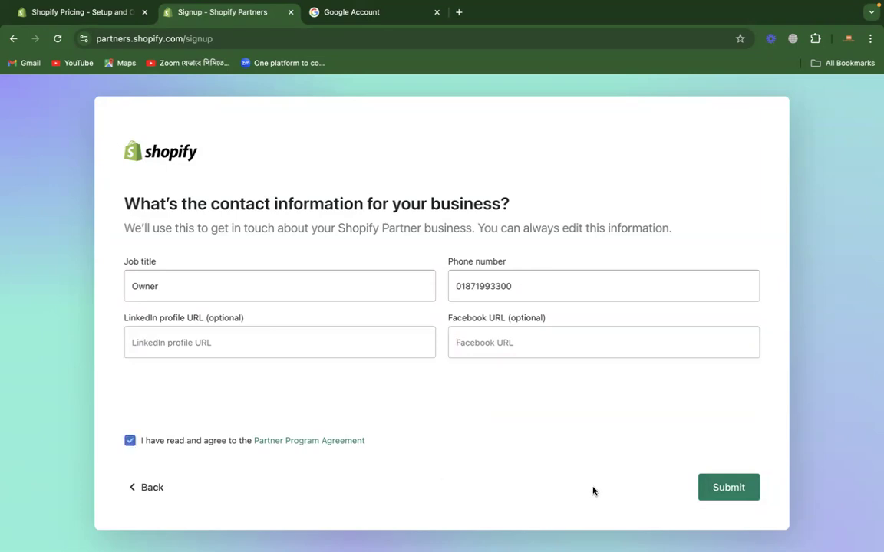
pyautogui.click(713, 490)
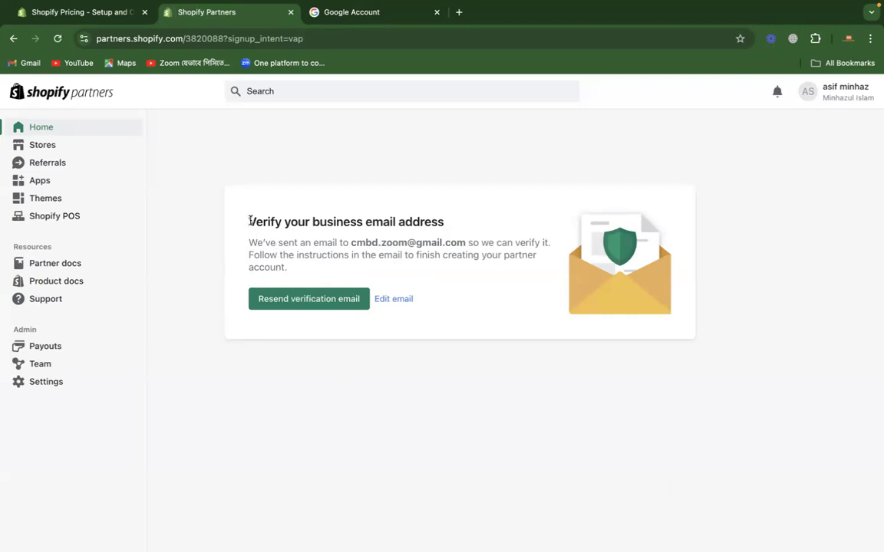
# Step: Open the Gmail inbox in a new tab and verify the business email through the Shopify Partners verification message
pyautogui.moveTo(250, 220); pyautogui.dragTo(504, 224)
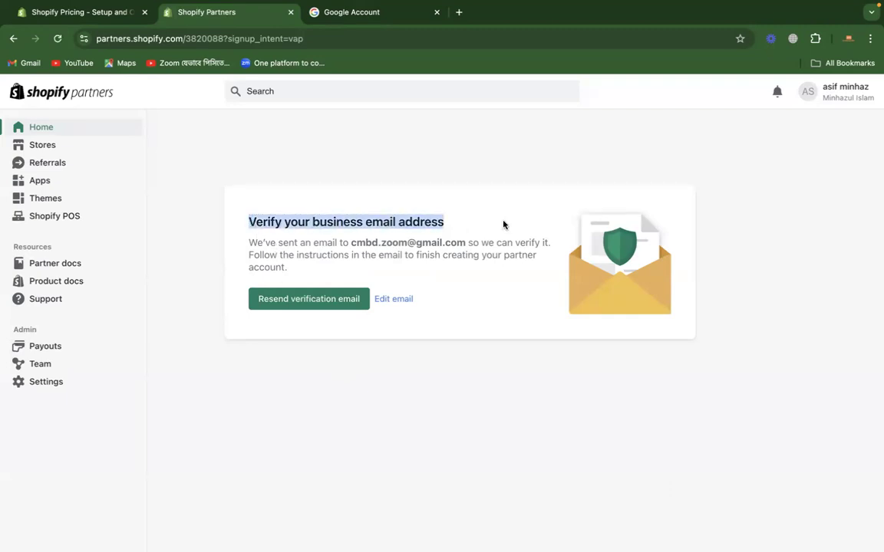
pyautogui.click(459, 11)
pyautogui.write('mail.google.com')
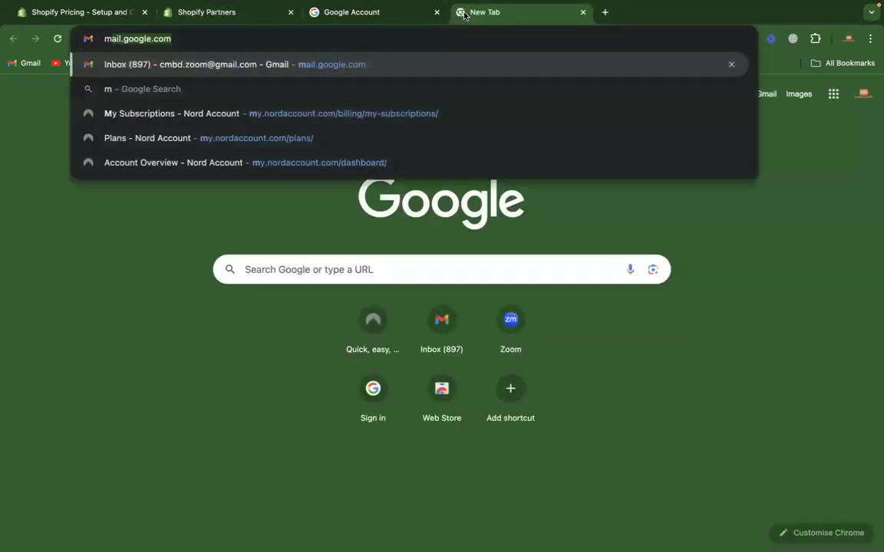
pyautogui.press('Return')
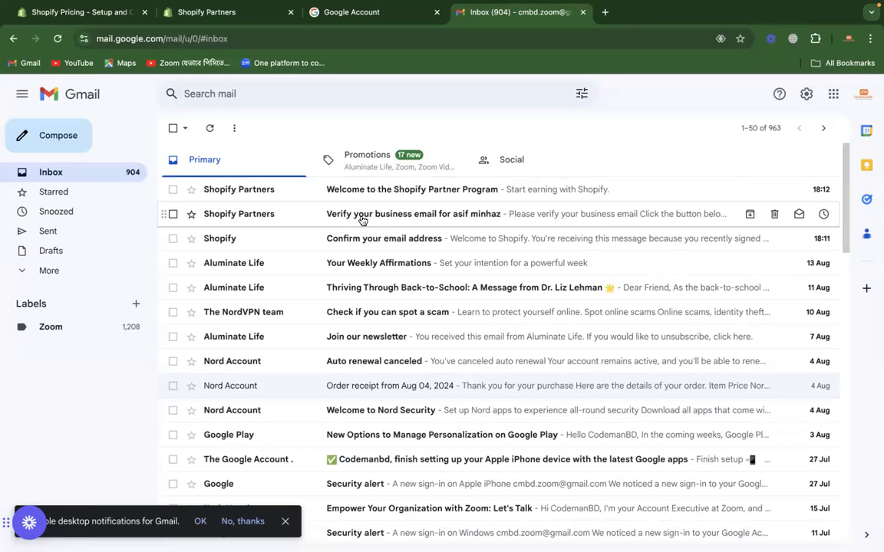
pyautogui.click(362, 220)
pyautogui.click(434, 309)
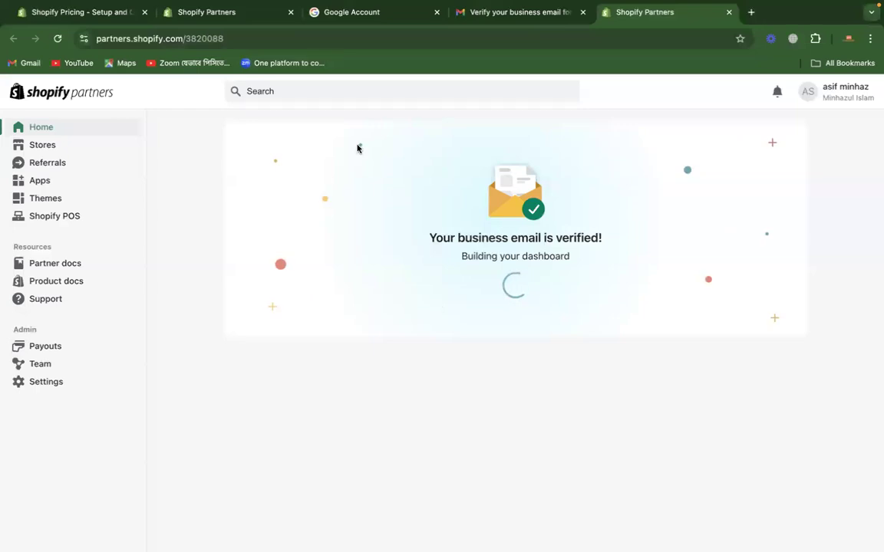
# Step: Close the old Shopify Partners, Google Account and Gmail tabs, keeping the newly opened partner dashboard
pyautogui.click(291, 12)
pyautogui.click(291, 12)
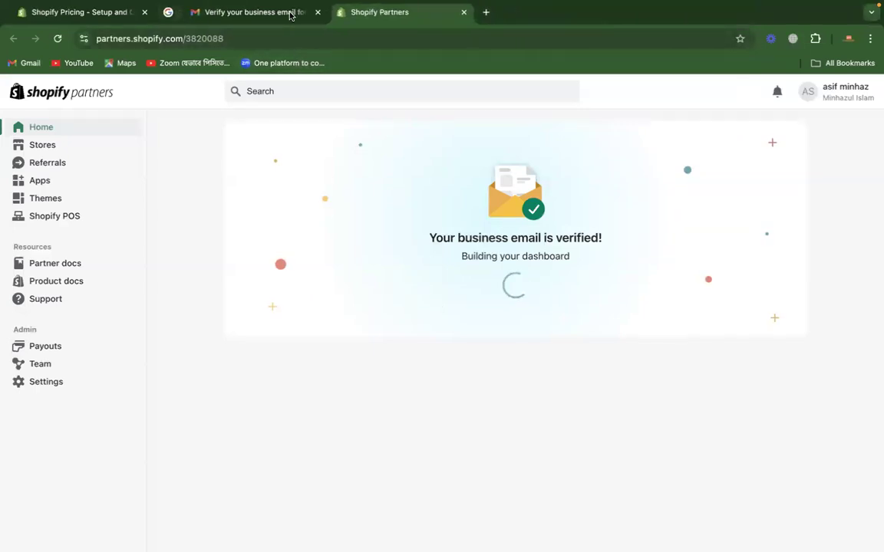
pyautogui.click(291, 12)
pyautogui.click(479, 220)
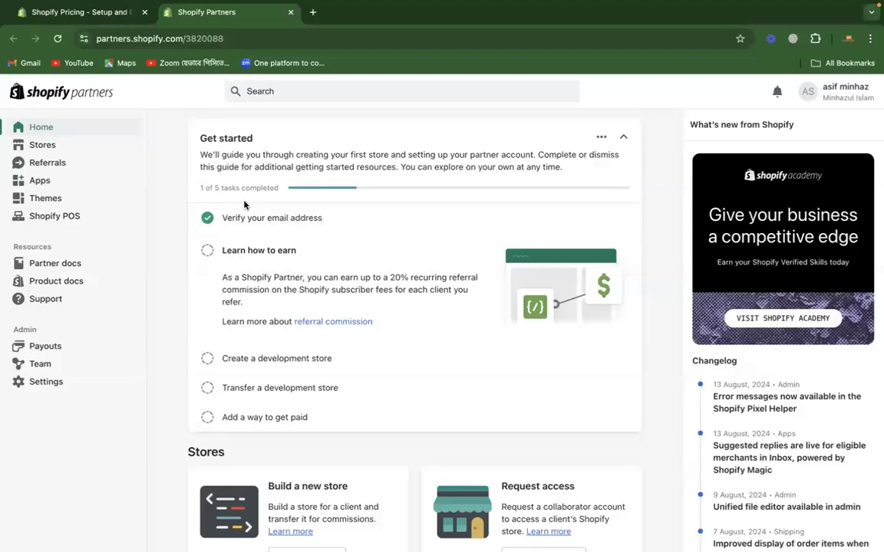
# Step: Open the Stores section and examine the options for creating a development store and requesting access to a client's store
pyautogui.click(56, 147)
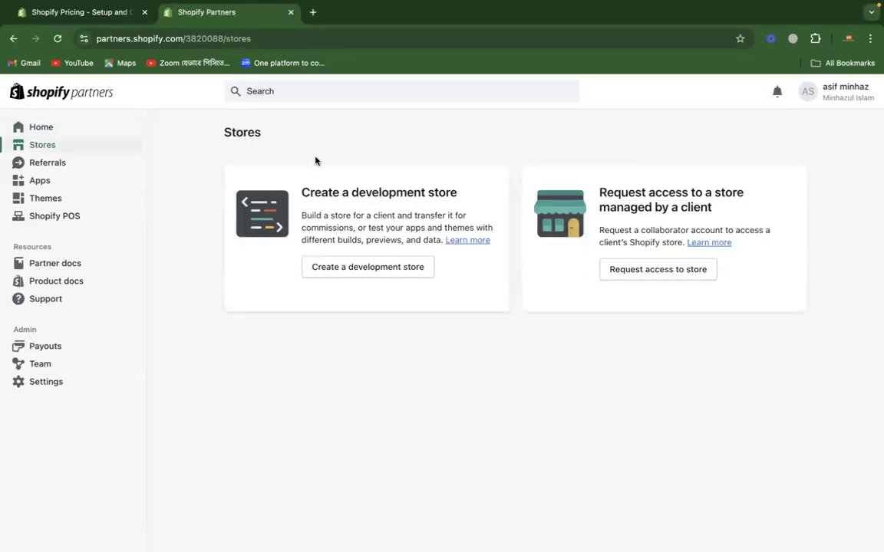
pyautogui.moveTo(303, 192); pyautogui.dragTo(465, 190)
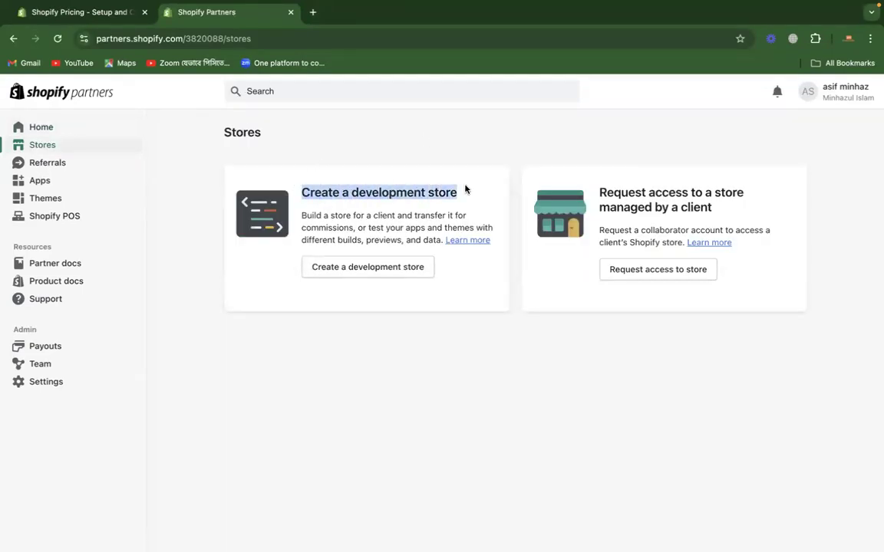
pyautogui.moveTo(599, 191); pyautogui.dragTo(721, 215)
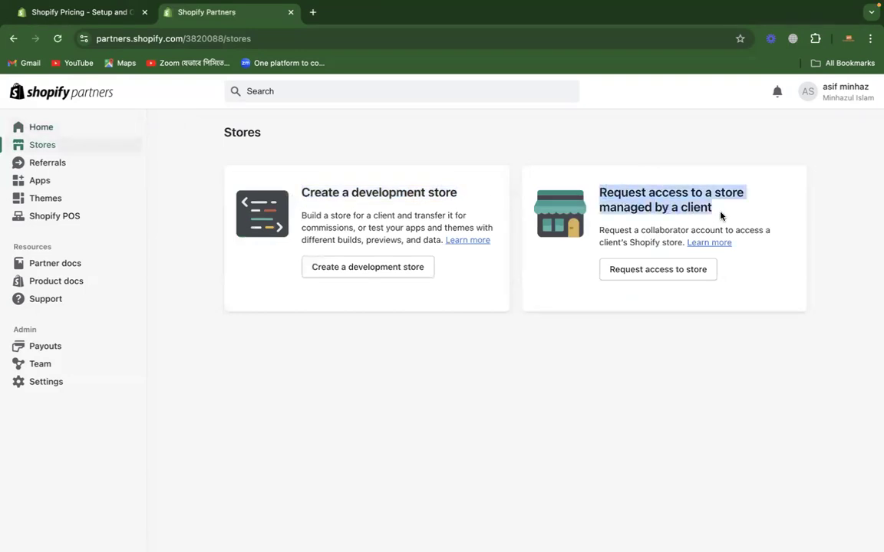
pyautogui.click(720, 216)
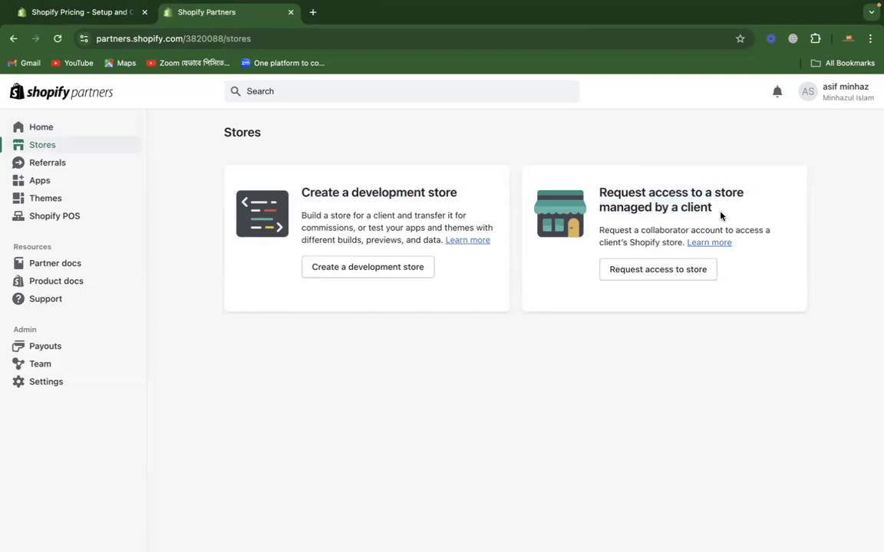
pyautogui.moveTo(718, 209); pyautogui.dragTo(540, 181)
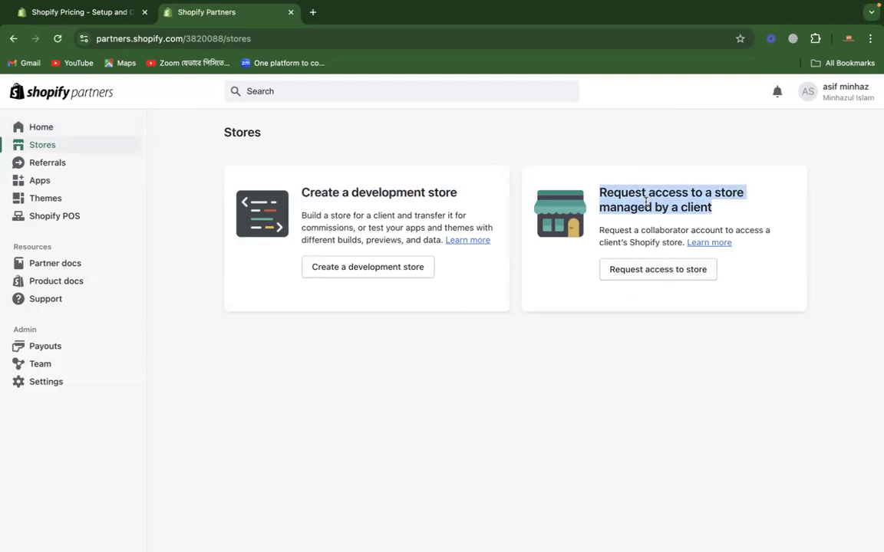
pyautogui.click(479, 162)
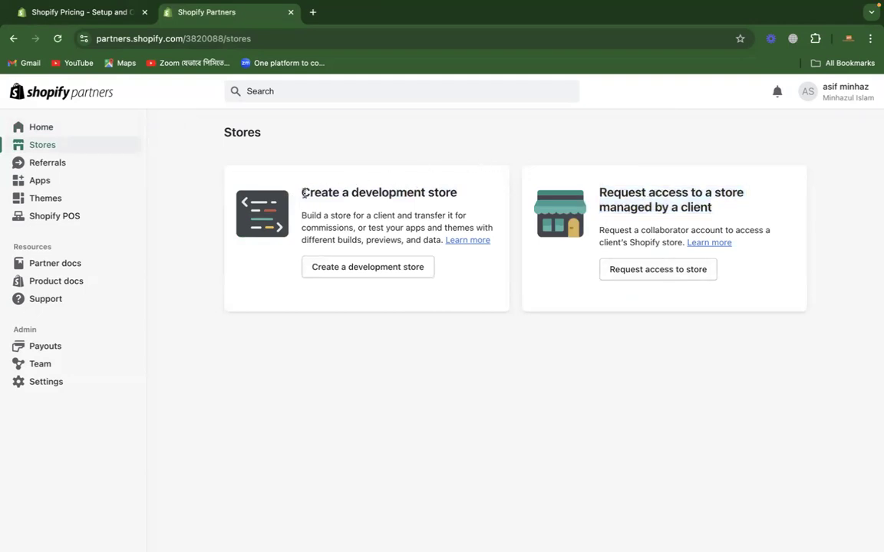
pyautogui.moveTo(302, 192); pyautogui.dragTo(455, 197)
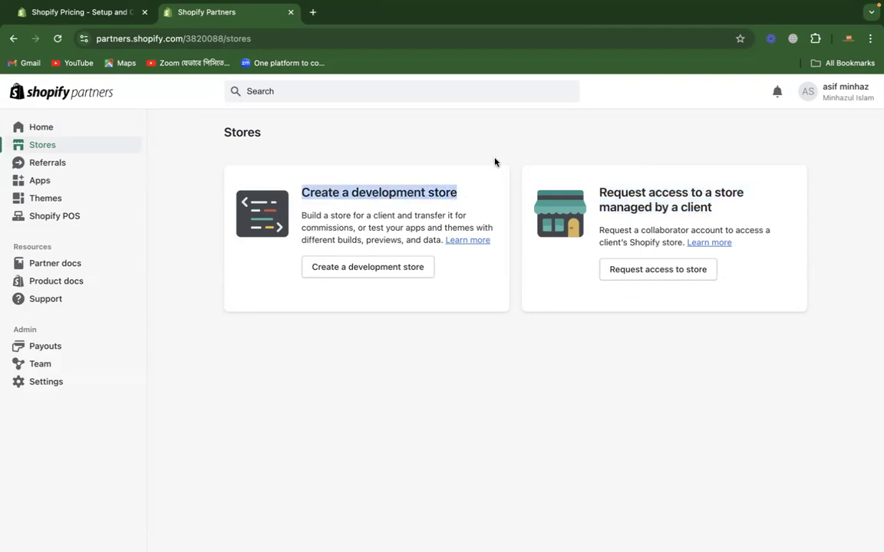
# Step: Start a new development store and set its purpose to "Create a store for a client"
pyautogui.click(397, 274)
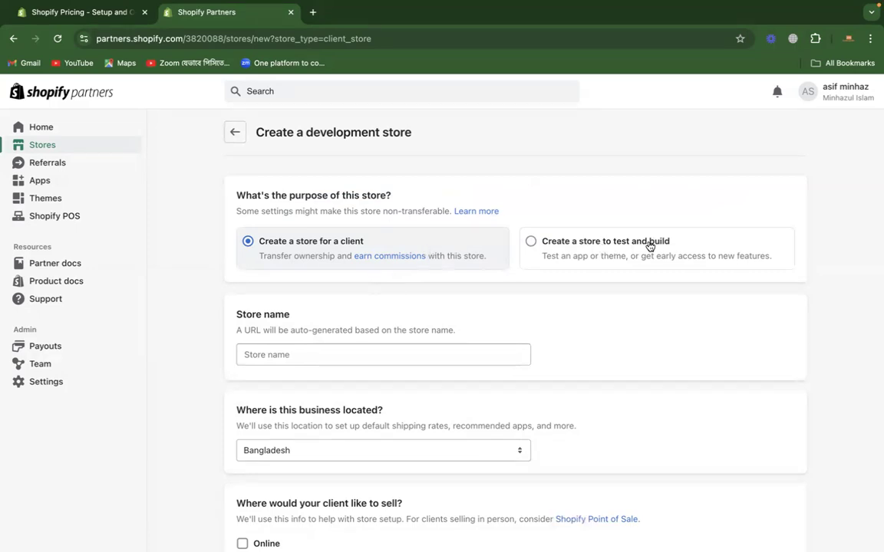
pyautogui.click(587, 239)
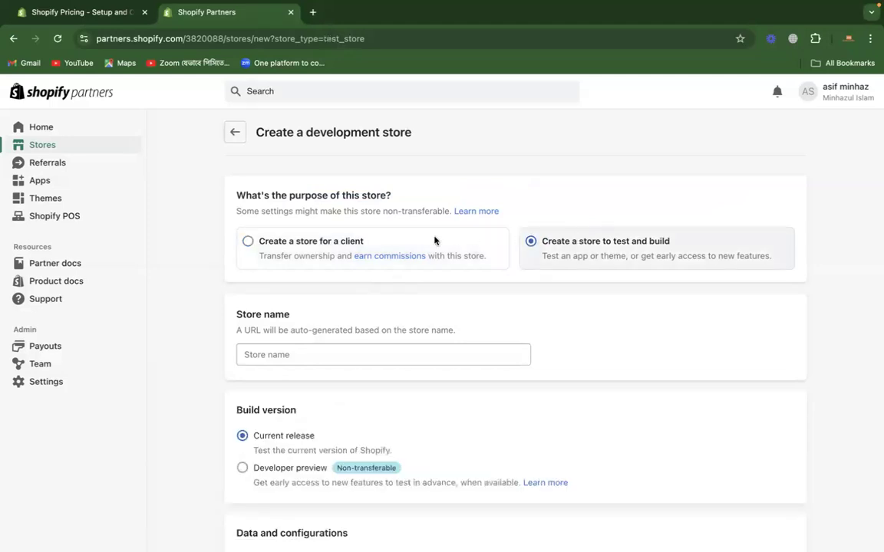
pyautogui.click(263, 244)
# Step: Enter the owner's two names, joined into one word, as the development store's name
pyautogui.scroll(-1, 210, 372)
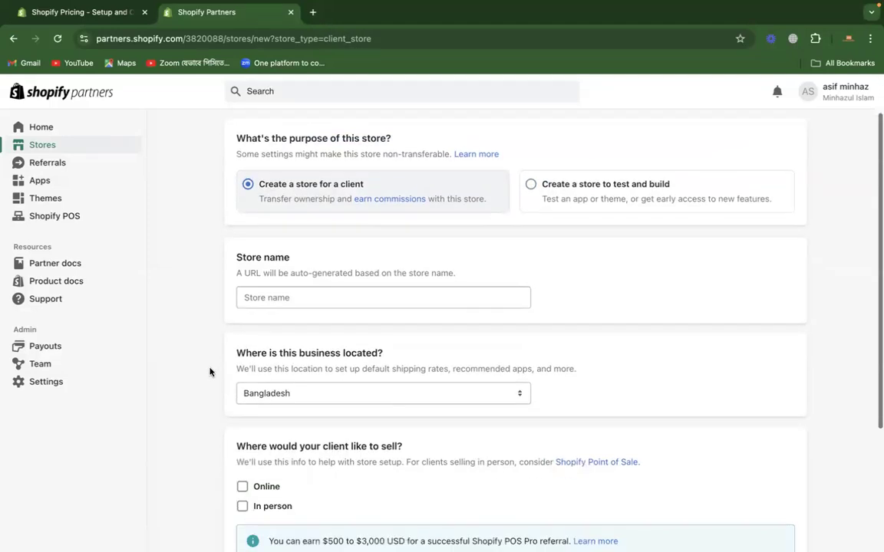
pyautogui.click(320, 292)
pyautogui.write('asifminhazul')
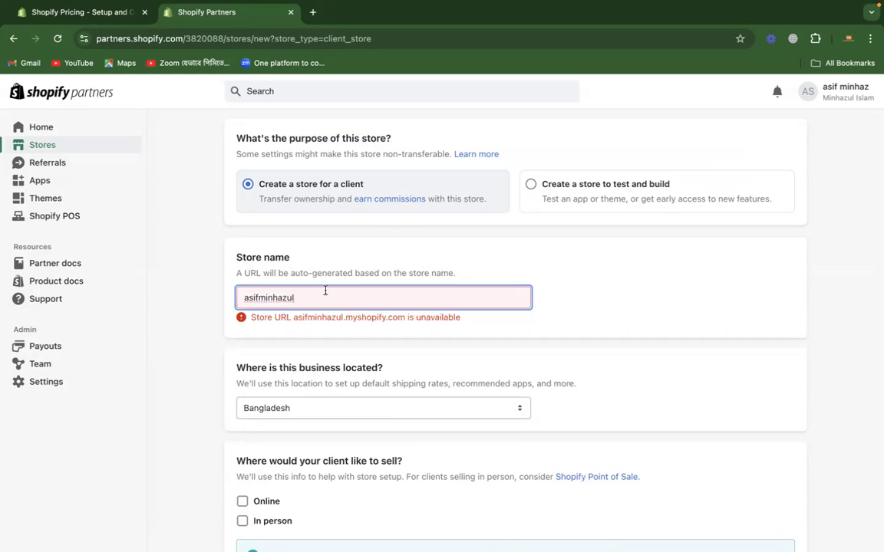
# Step: Insert a hyphen between the two names in the store name and have its URL availability checked
pyautogui.click(296, 315)
pyautogui.click(297, 296)
pyautogui.click(258, 298)
pyautogui.write('-')
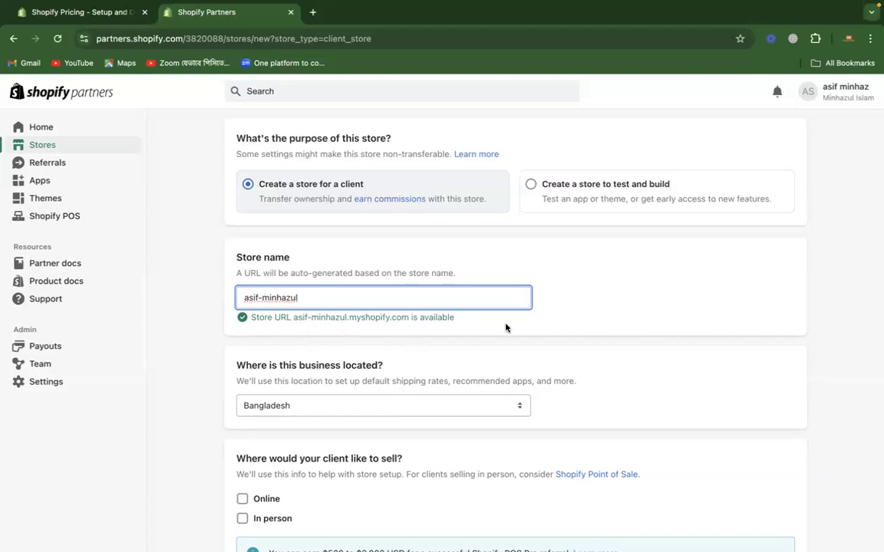
pyautogui.click(609, 304)
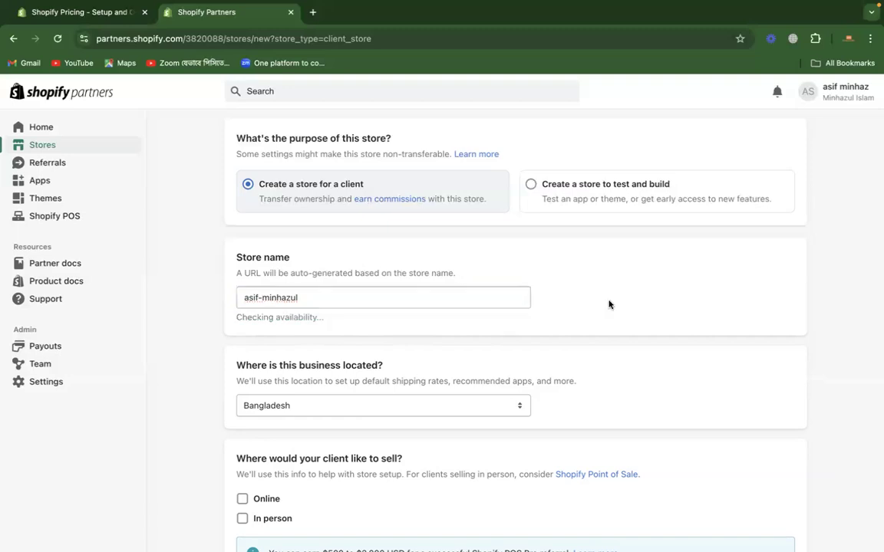
# Step: Choose Online as the place where the client would like to sell
pyautogui.scroll(-2, 609, 304)
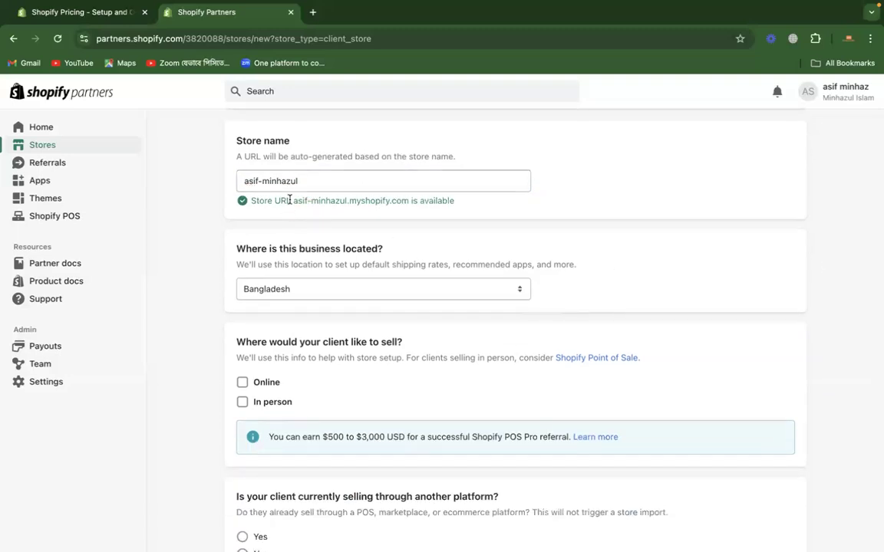
pyautogui.scroll(-1, 183, 355)
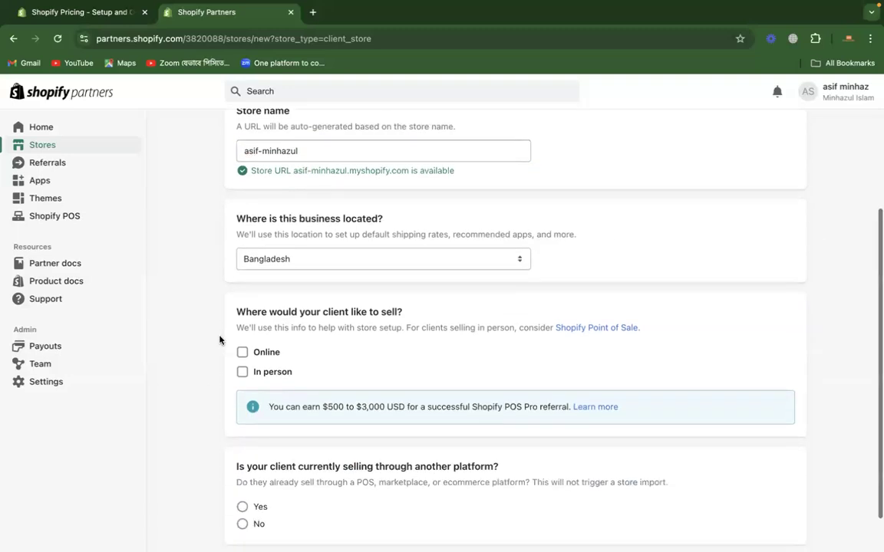
pyautogui.click(242, 353)
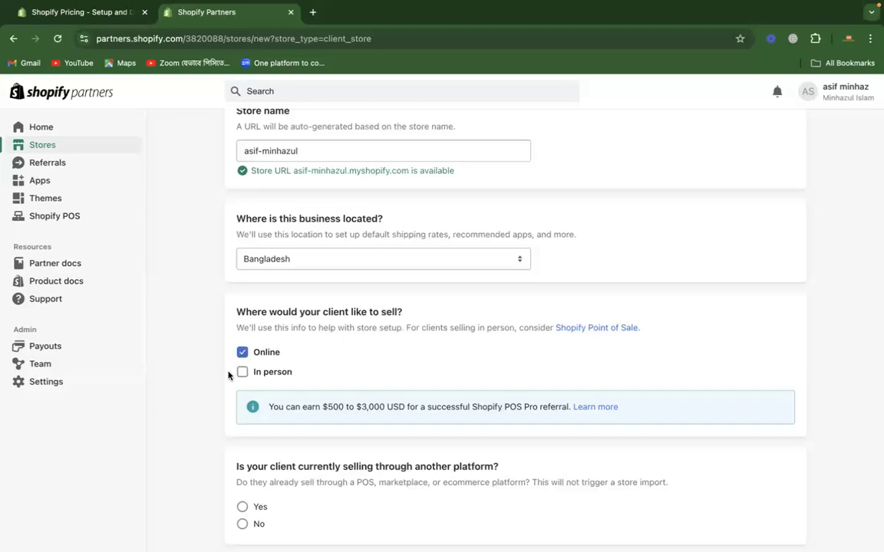
# Step: Create the development store and continue to its admin with the existing Shopify account
pyautogui.scroll(-2, 217, 414)
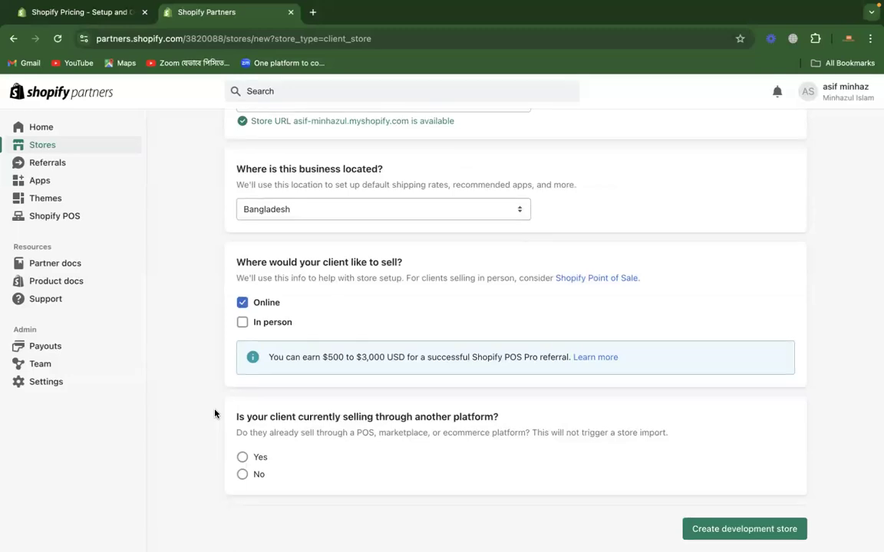
pyautogui.click(776, 527)
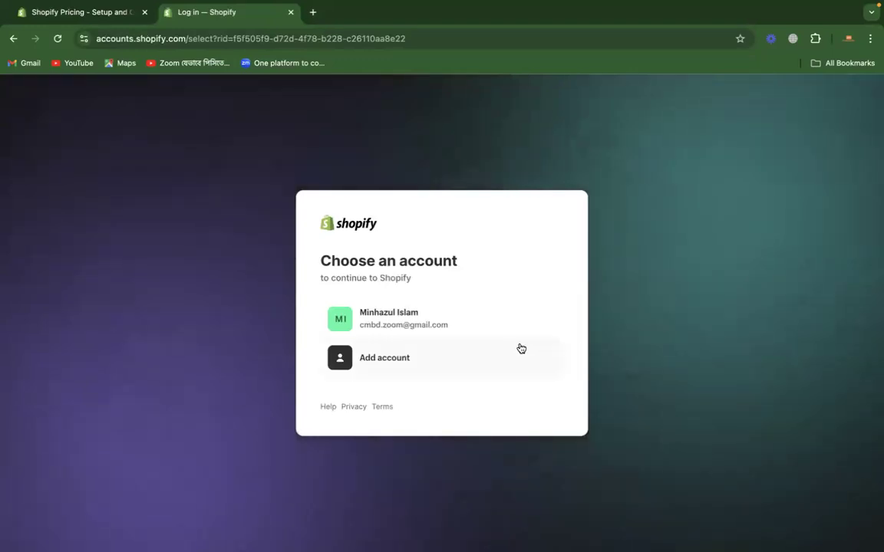
pyautogui.click(461, 322)
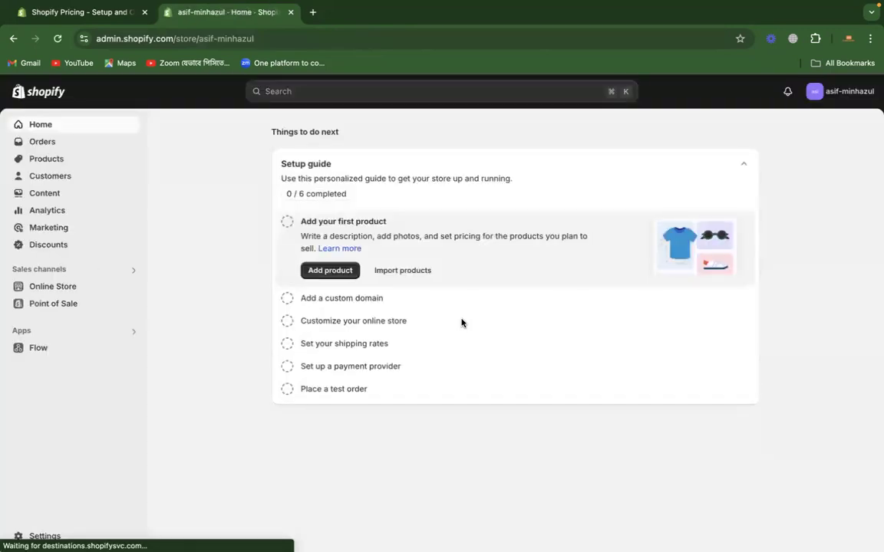
pyautogui.click(833, 93)
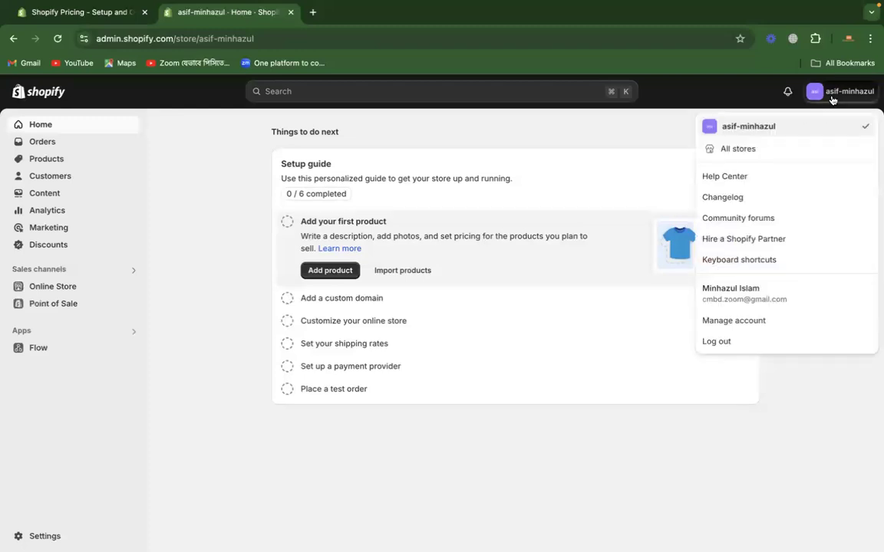
pyautogui.click(832, 96)
pyautogui.click(832, 96)
pyautogui.click(833, 96)
pyautogui.click(832, 95)
pyautogui.click(830, 97)
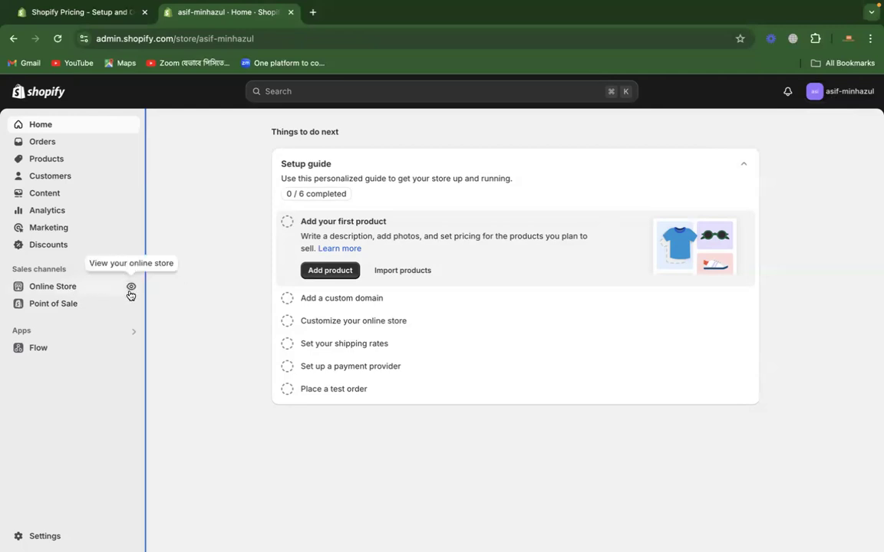
# Step: Open the live view of the online store, reload it, and return to the store admin
pyautogui.click(131, 289)
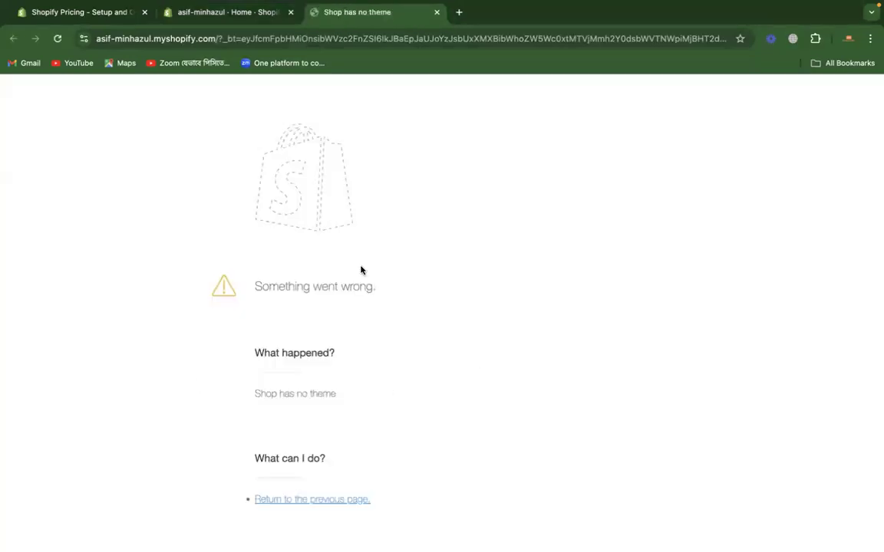
pyautogui.click(57, 39)
pyautogui.click(189, 13)
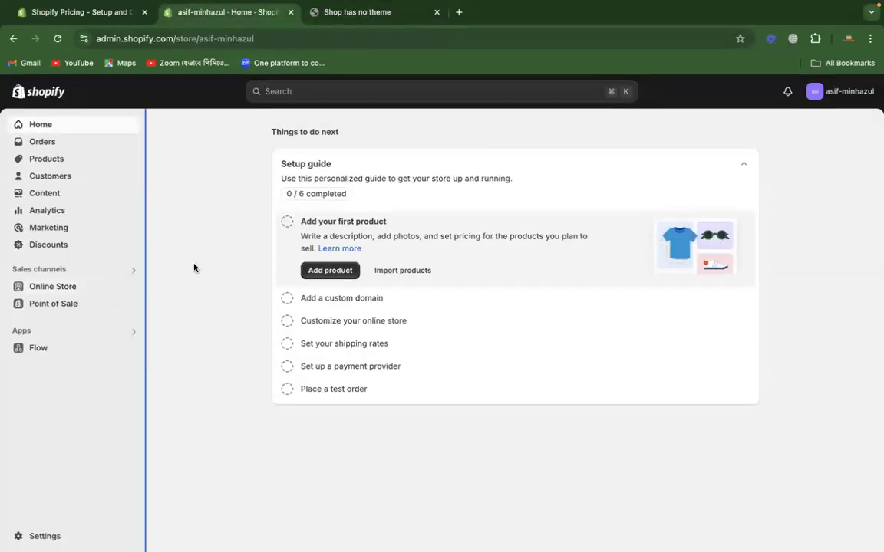
# Step: Open the online store's Themes page and check when the current Dawn theme was added
pyautogui.click(86, 288)
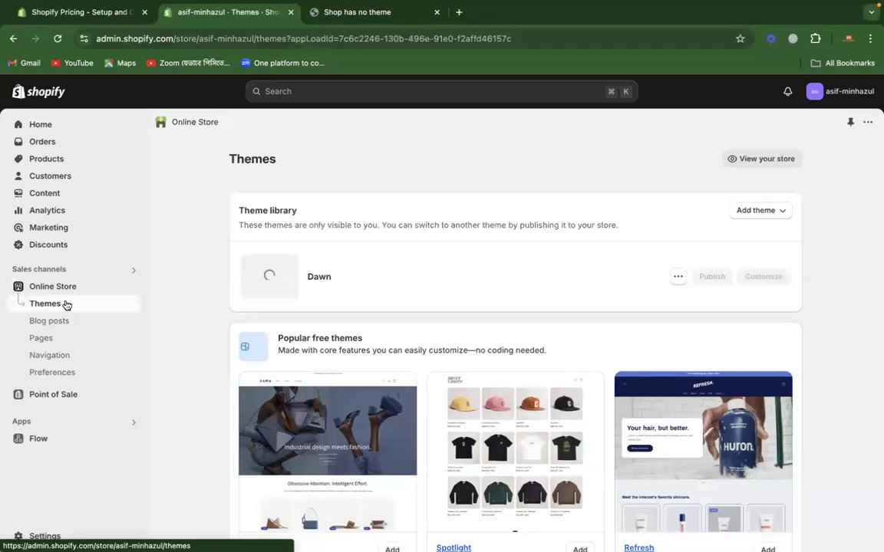
pyautogui.scroll(-3, 388, 378)
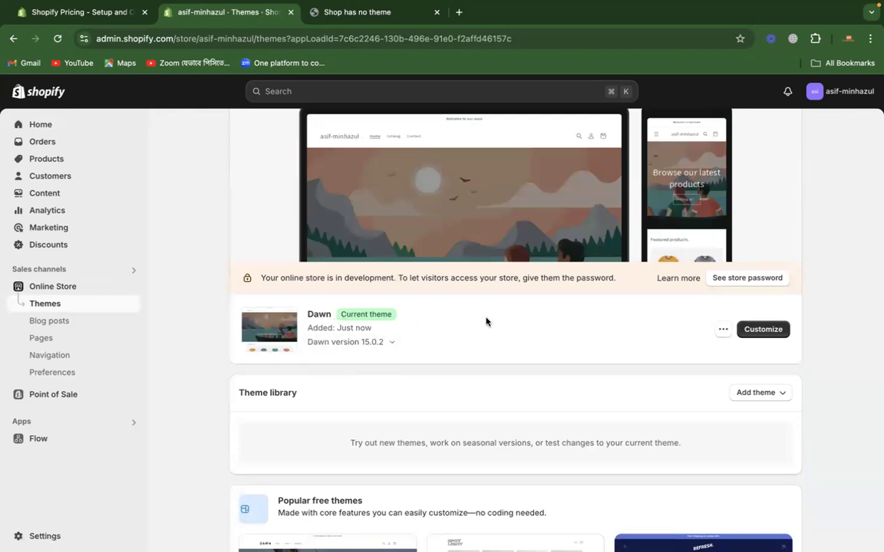
pyautogui.moveTo(308, 327); pyautogui.dragTo(381, 328)
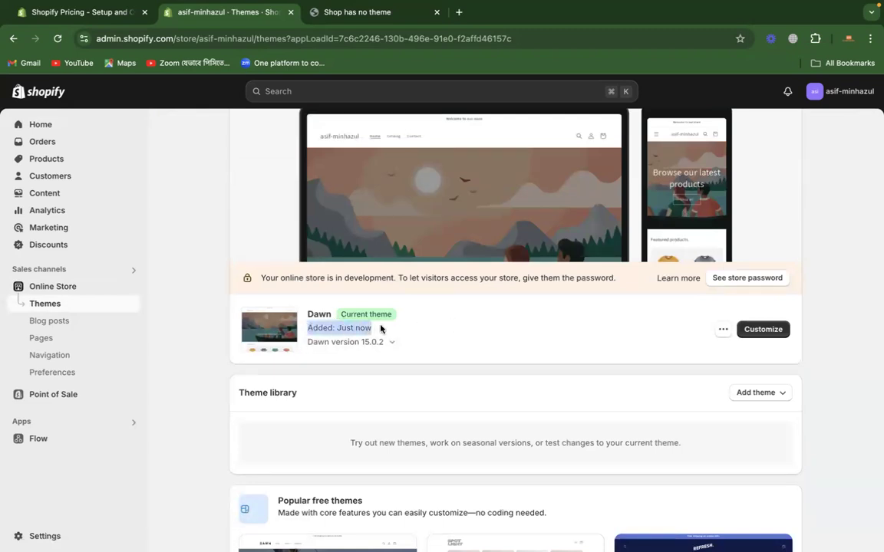
# Step: Strip the query string from the storefront's address and load the bare myshopify.com URL
pyautogui.click(353, 12)
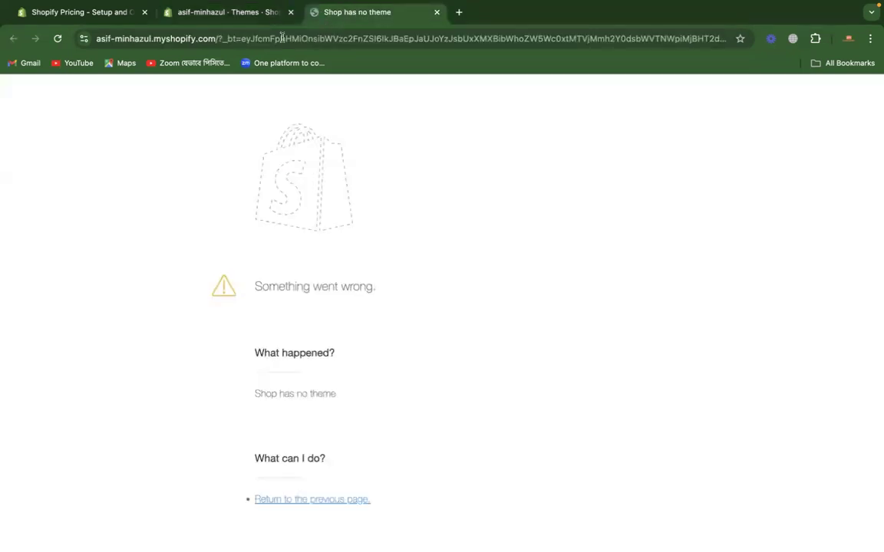
pyautogui.moveTo(217, 38); pyautogui.dragTo(876, 146)
pyautogui.press('BackSpace')
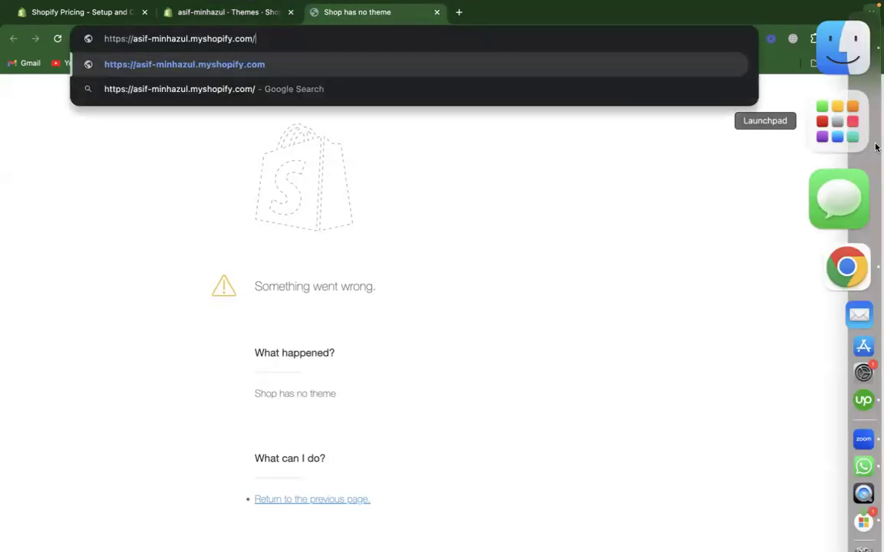
pyautogui.press('Return')
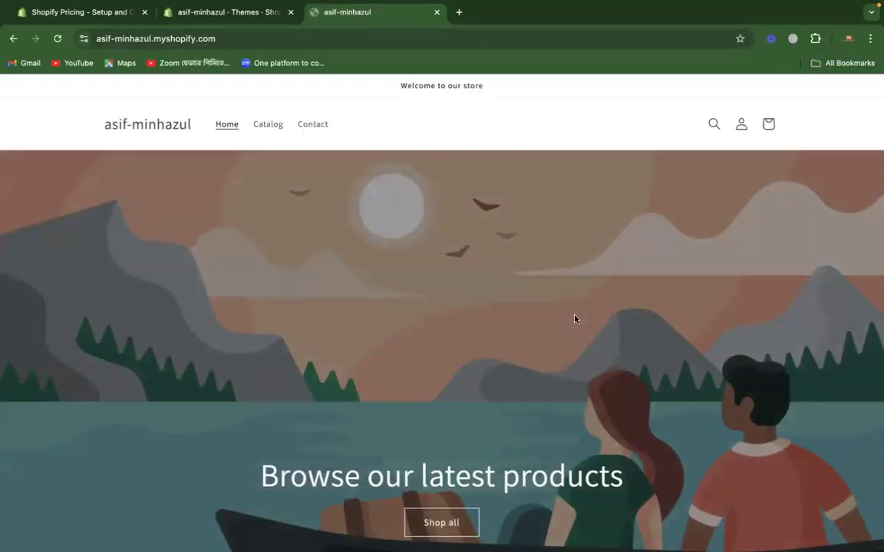
# Step: Look through the storefront's home page and address, and compare it with the theme preview in the admin
pyautogui.scroll(-7, 500, 365)
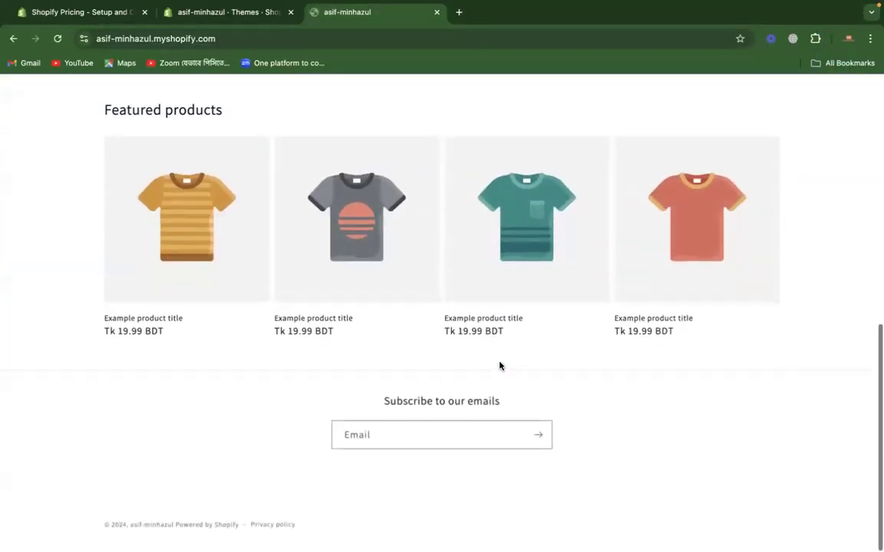
pyautogui.scroll(8, 809, 300)
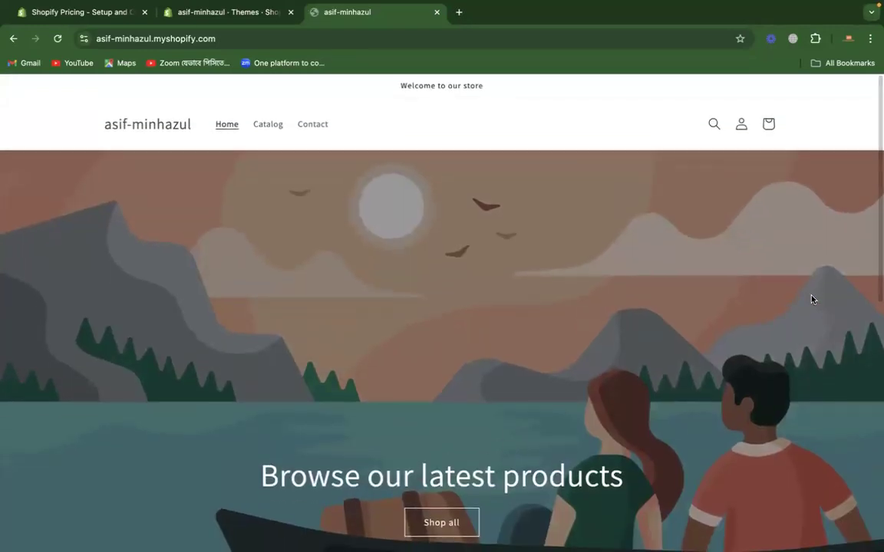
pyautogui.click(177, 36)
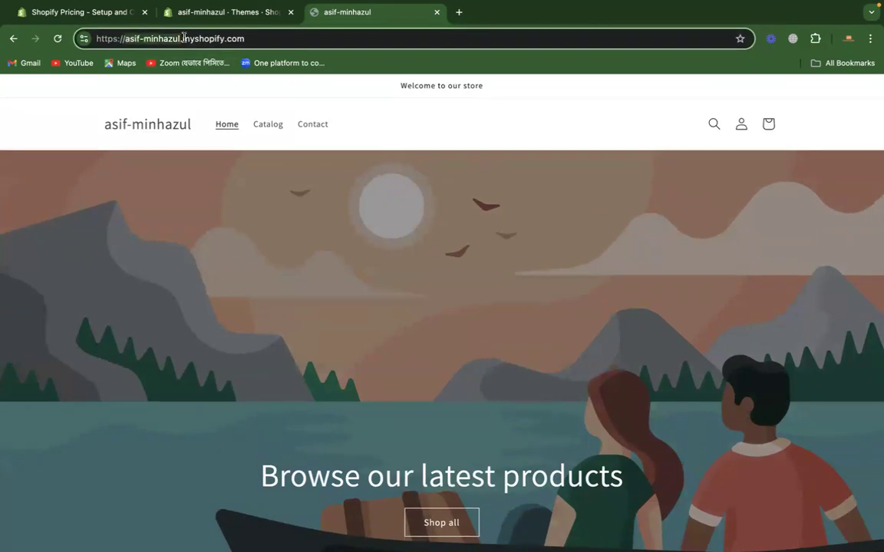
pyautogui.click(146, 263)
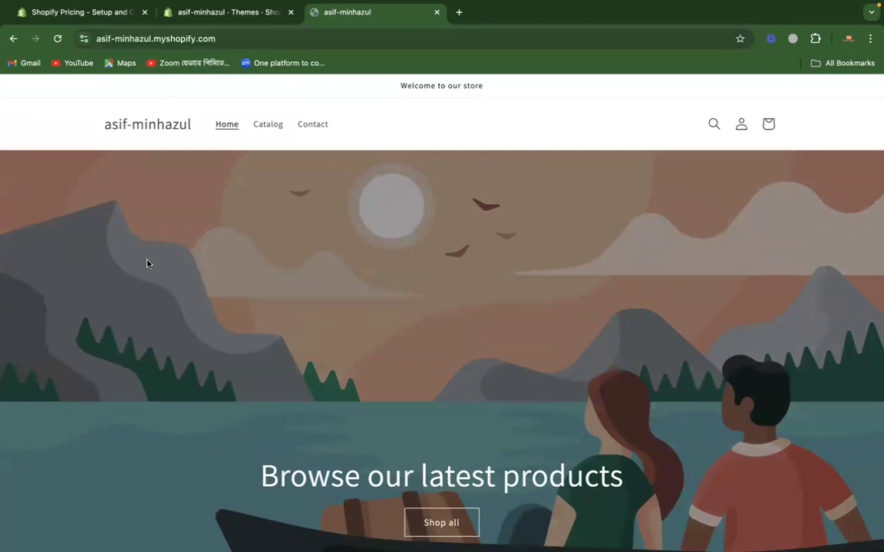
pyautogui.scroll(-10, 147, 263)
pyautogui.scroll(10, 147, 263)
pyautogui.click(209, 13)
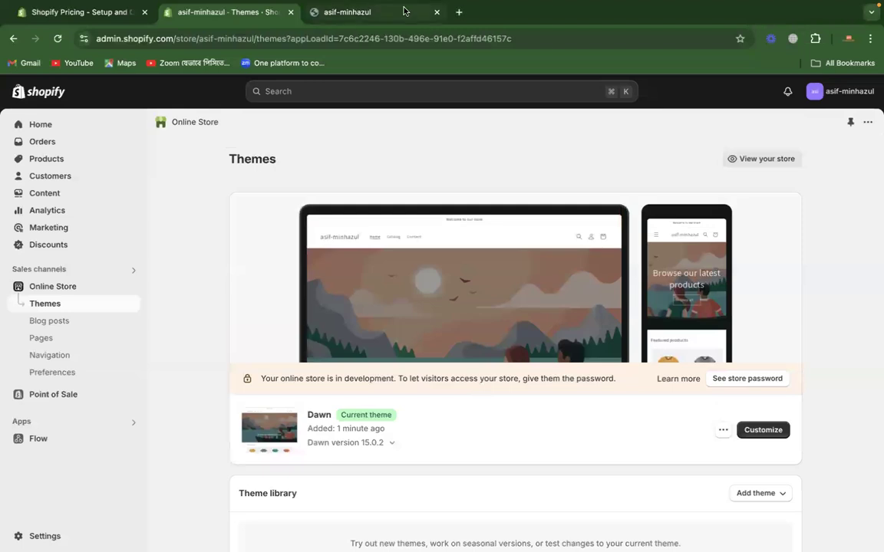
pyautogui.click(369, 15)
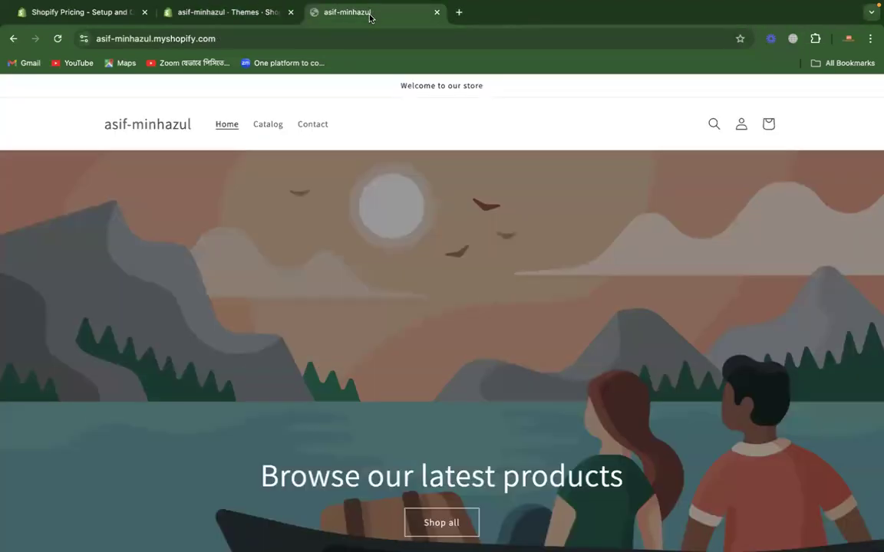
# Step: Copy the storefront's address, open it in an Incognito window to check visitor access, and close that window
pyautogui.click(279, 35)
pyautogui.press('super+c')
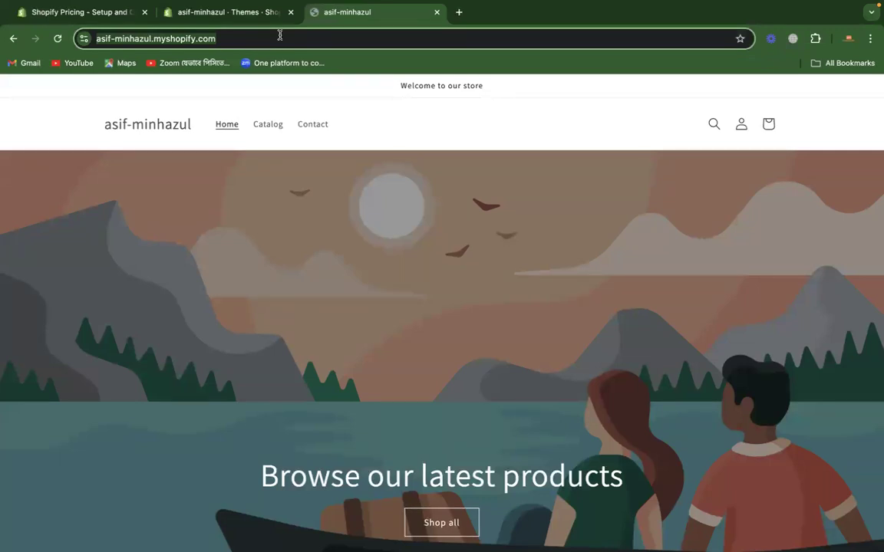
pyautogui.click(870, 38)
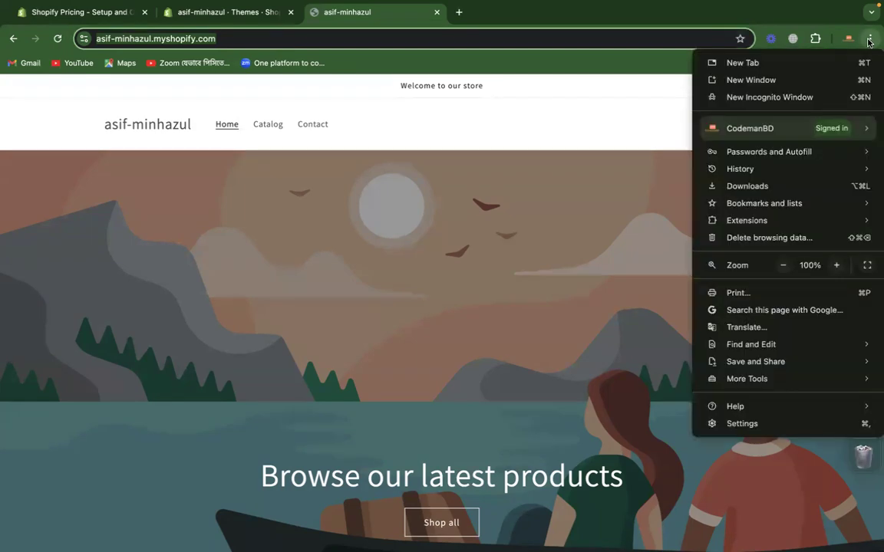
pyautogui.click(798, 98)
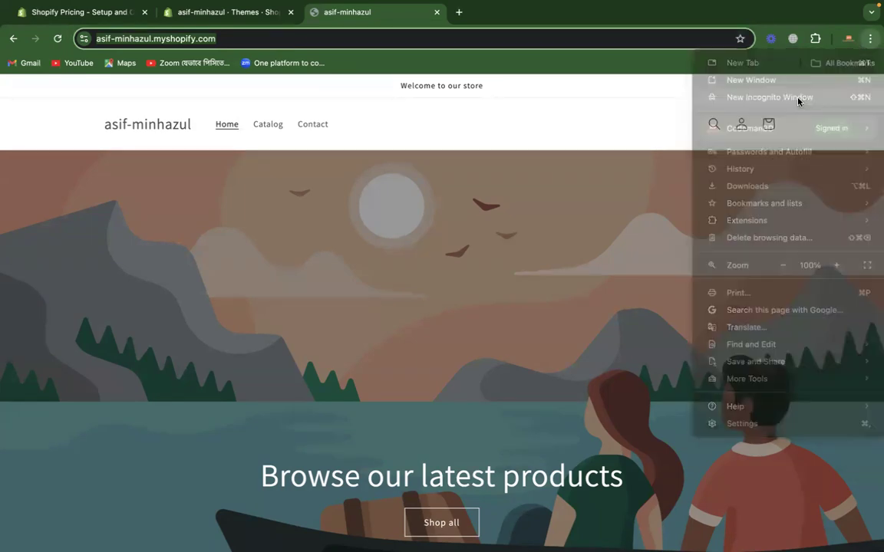
pyautogui.press('super+v')
pyautogui.press('Return')
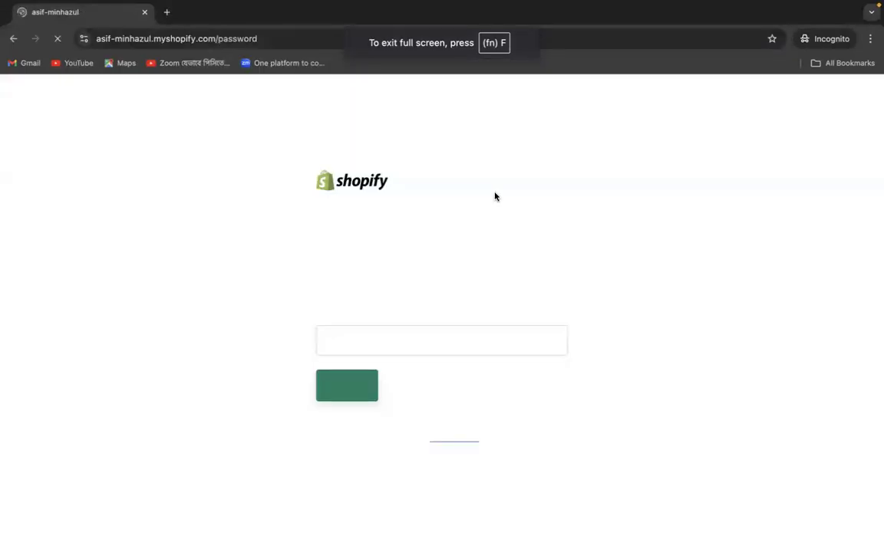
pyautogui.click(396, 335)
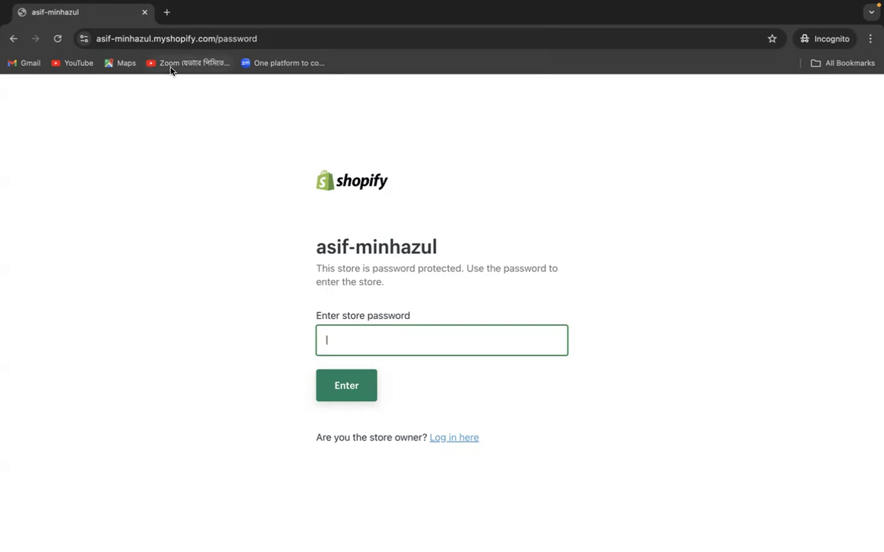
pyautogui.click(145, 12)
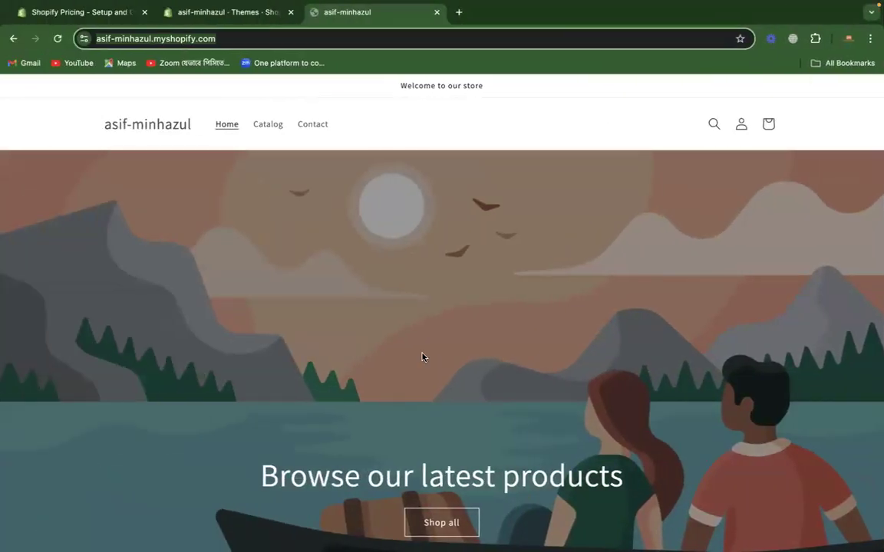
# Step: Open the online store's Preferences in the admin and find the password protection settings
pyautogui.click(211, 12)
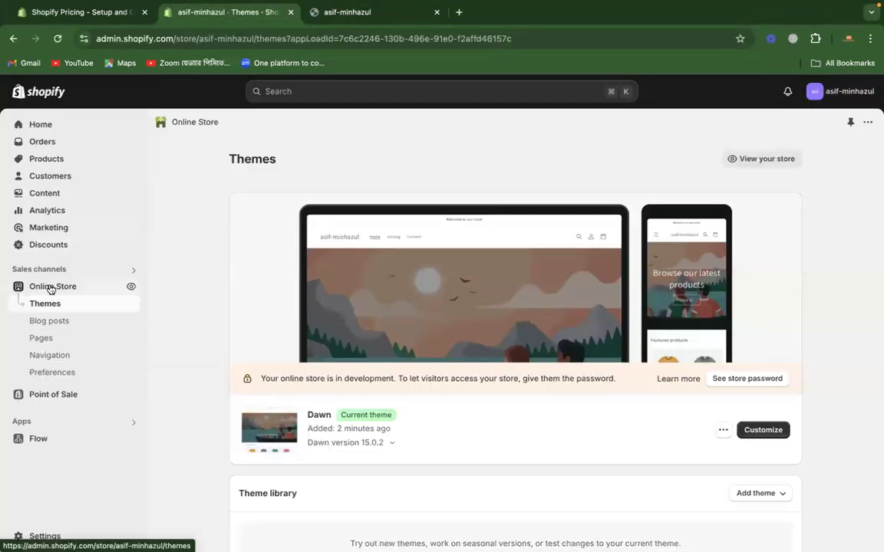
pyautogui.click(46, 356)
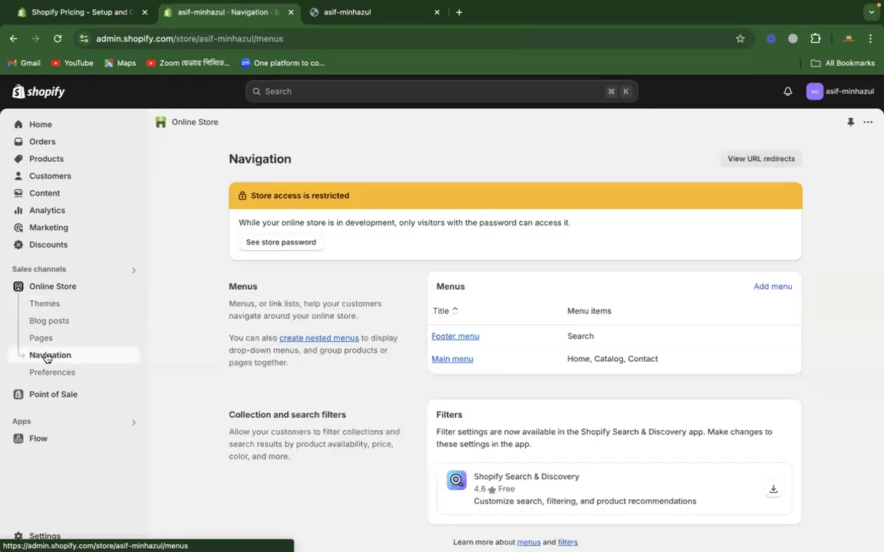
pyautogui.click(47, 376)
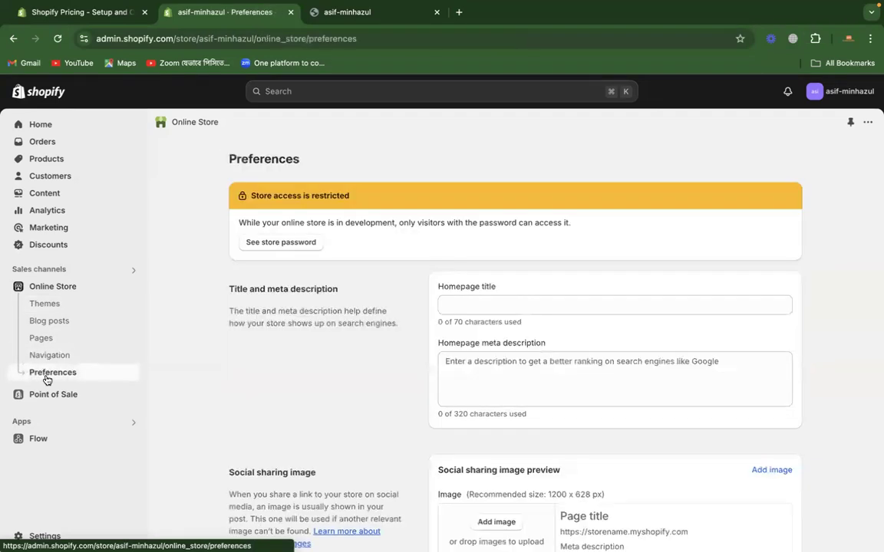
pyautogui.scroll(-10, 208, 388)
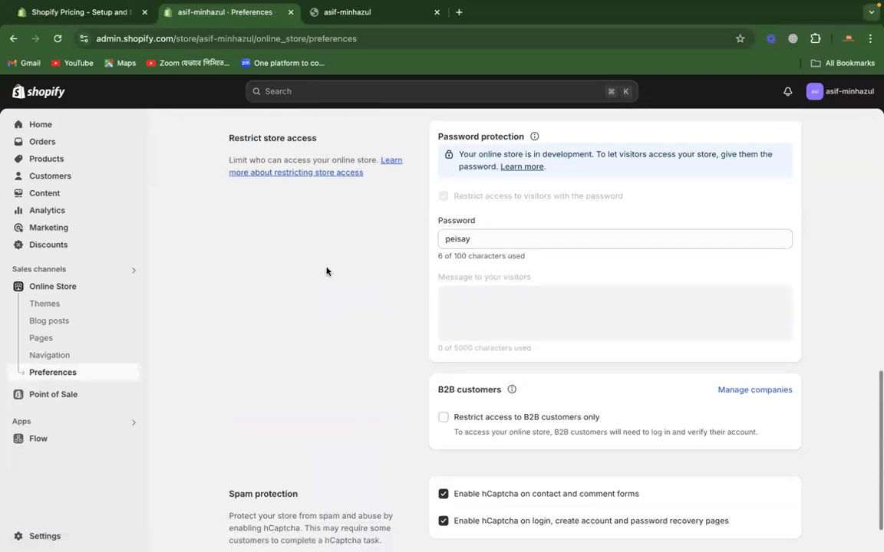
# Step: Replace the storefront password with a new one and save the preferences
pyautogui.doubleClick(476, 238)
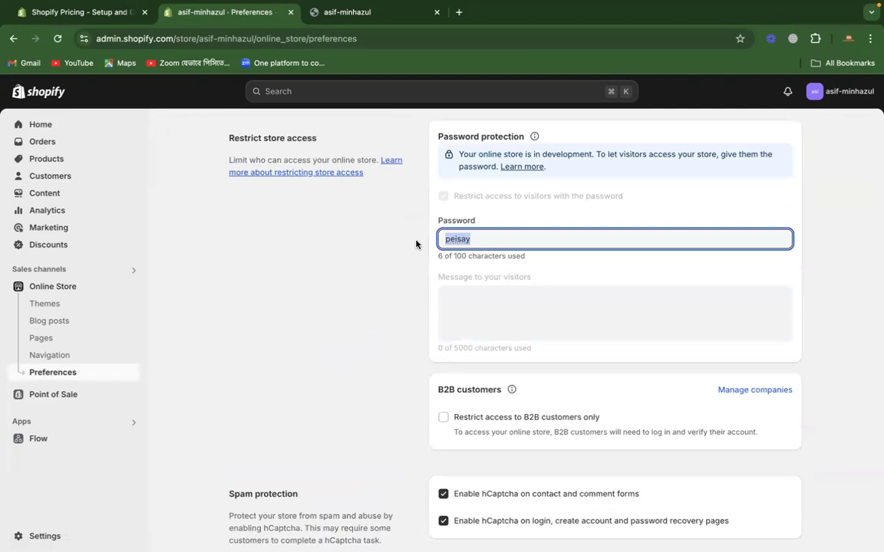
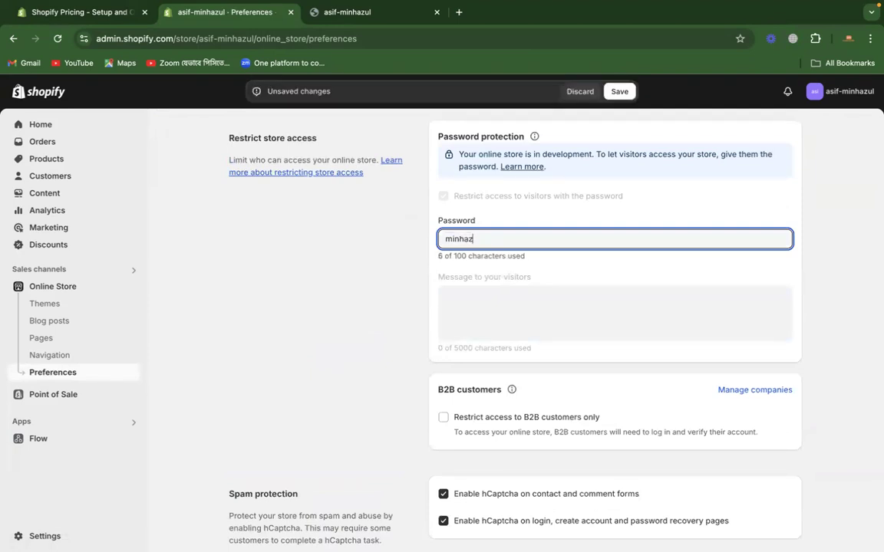
pyautogui.click(396, 271)
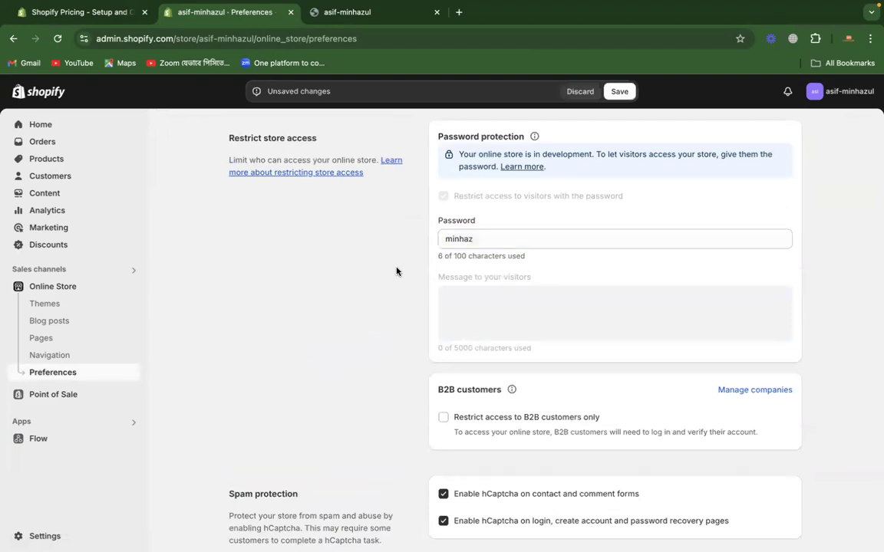
pyautogui.scroll(-2, 397, 271)
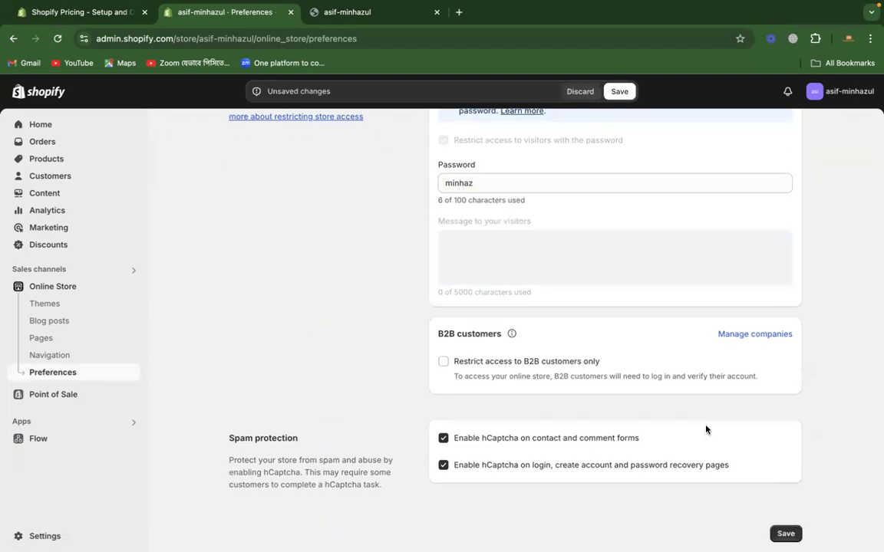
pyautogui.click(784, 533)
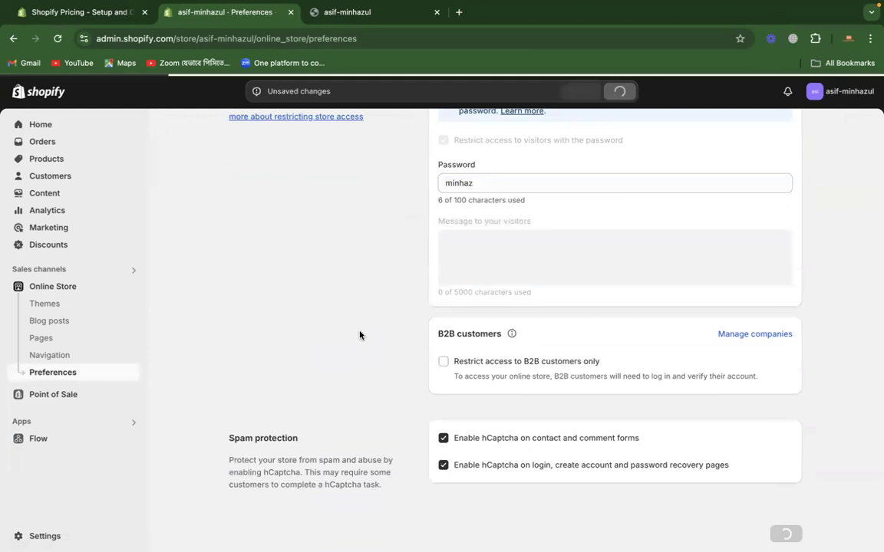
pyautogui.scroll(7, 360, 335)
# Step: Load the storefront's copied address again in a new Incognito window
pyautogui.click(368, 11)
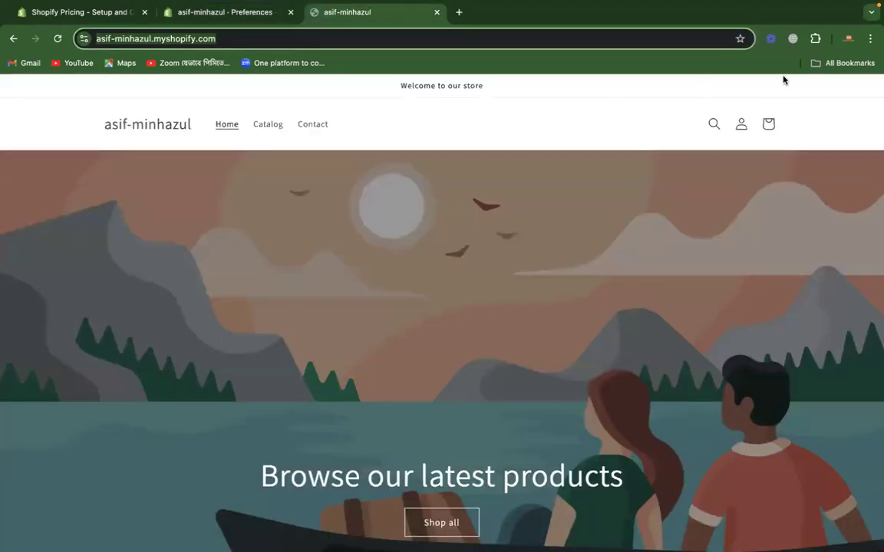
pyautogui.click(869, 38)
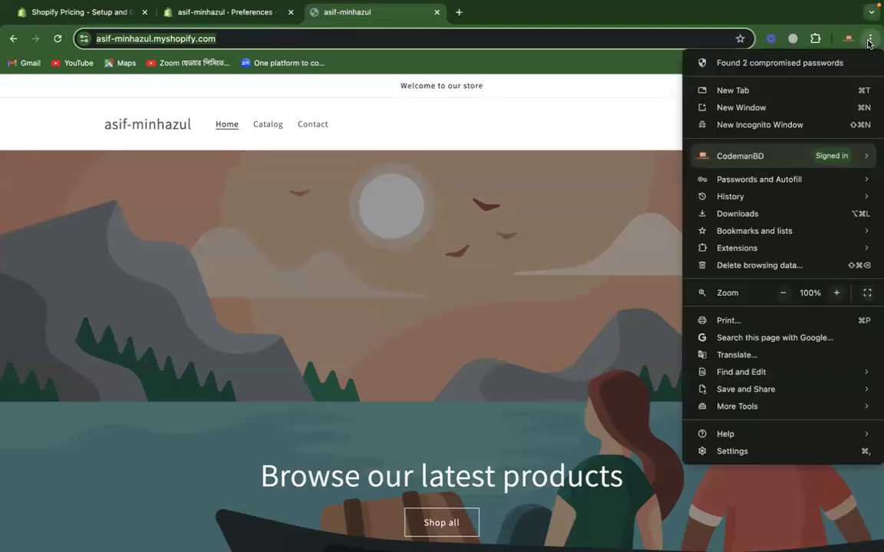
pyautogui.click(760, 125)
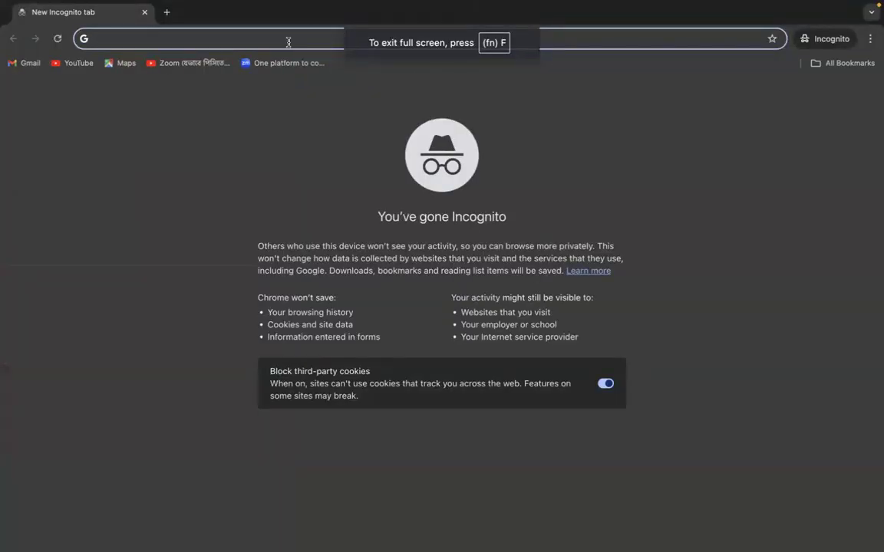
pyautogui.press('super+v')
pyautogui.press('Return')
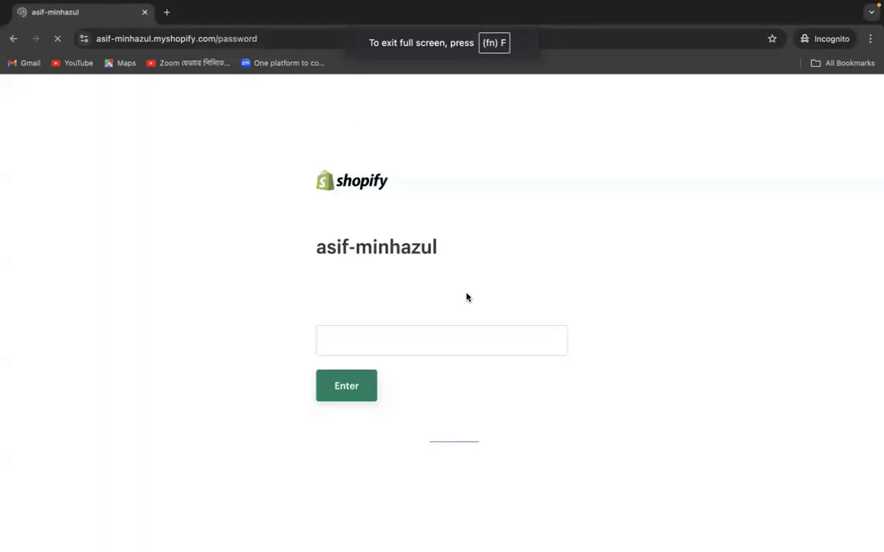
# Step: Unlock the storefront with the new store password, look over its home page, and close the Incognito window
pyautogui.click(426, 344)
pyautogui.write('•••••')
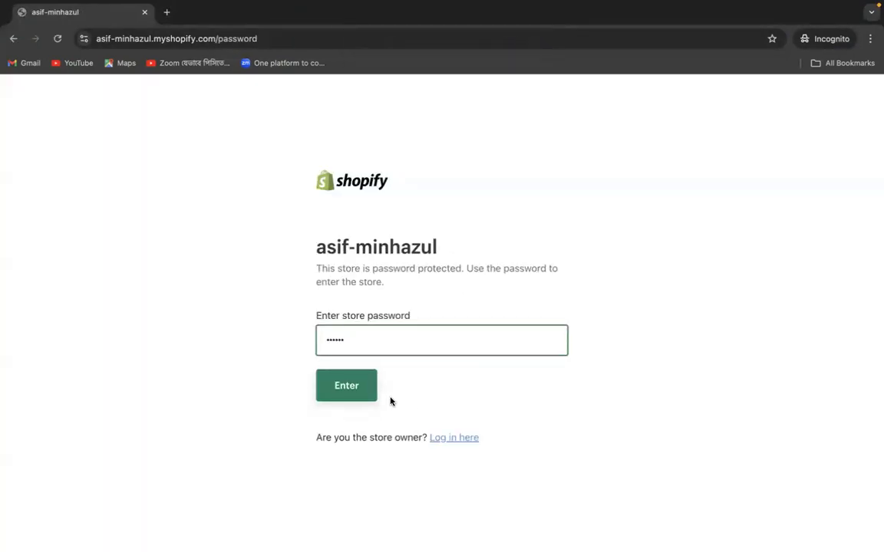
pyautogui.click(354, 389)
pyautogui.scroll(-10, 609, 341)
pyautogui.scroll(10, 609, 340)
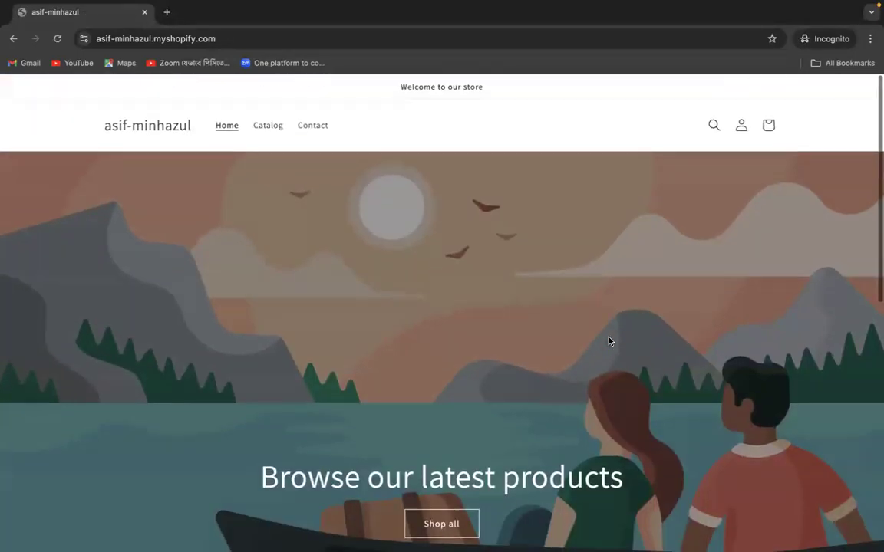
pyautogui.click(145, 14)
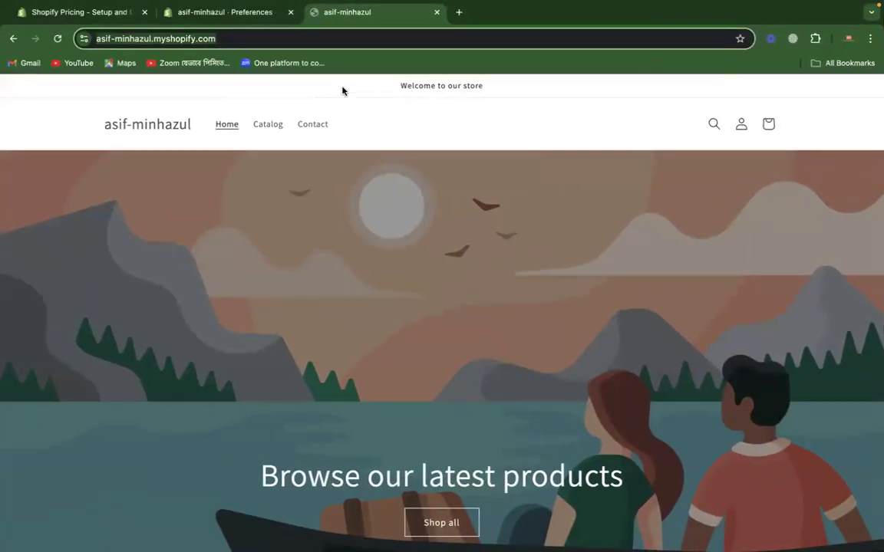
# Step: Inspect the storefront's full web address, return to the store admin, and open its Products page
pyautogui.click(197, 39)
pyautogui.click(198, 39)
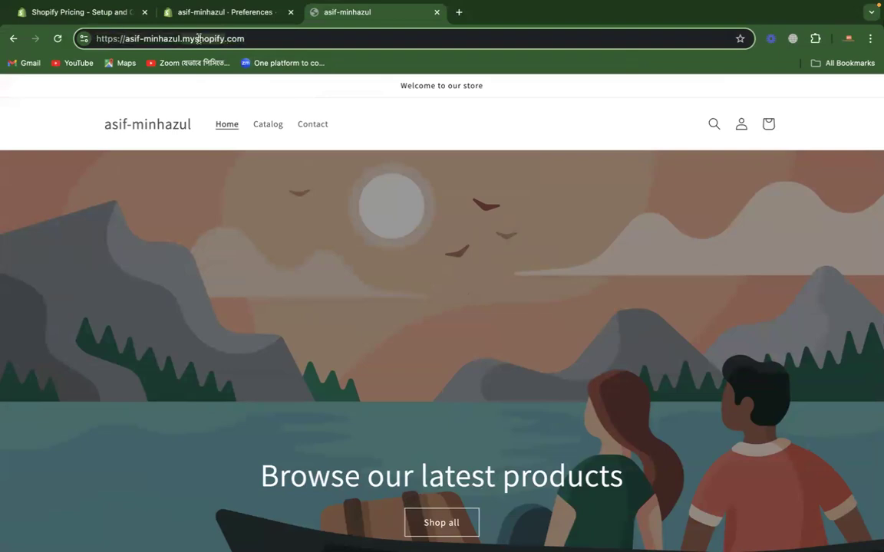
pyautogui.click(226, 197)
pyautogui.click(233, 13)
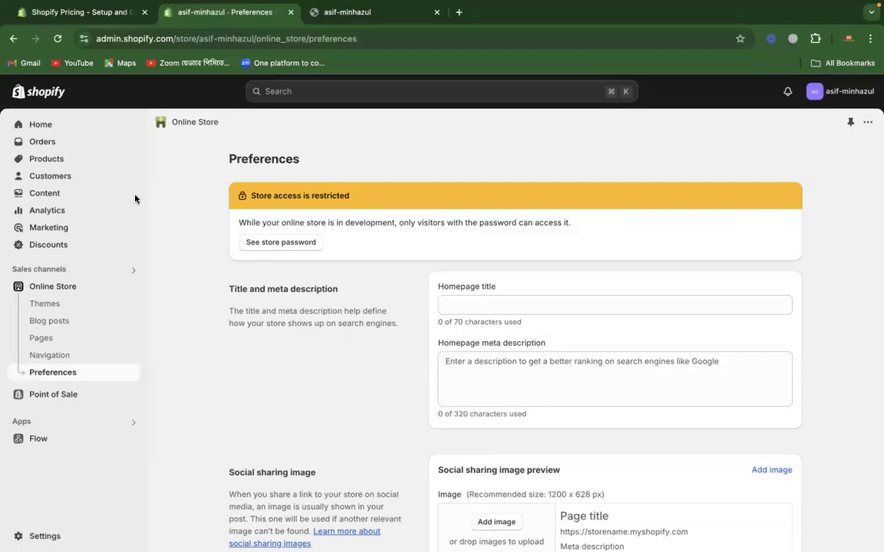
pyautogui.click(53, 159)
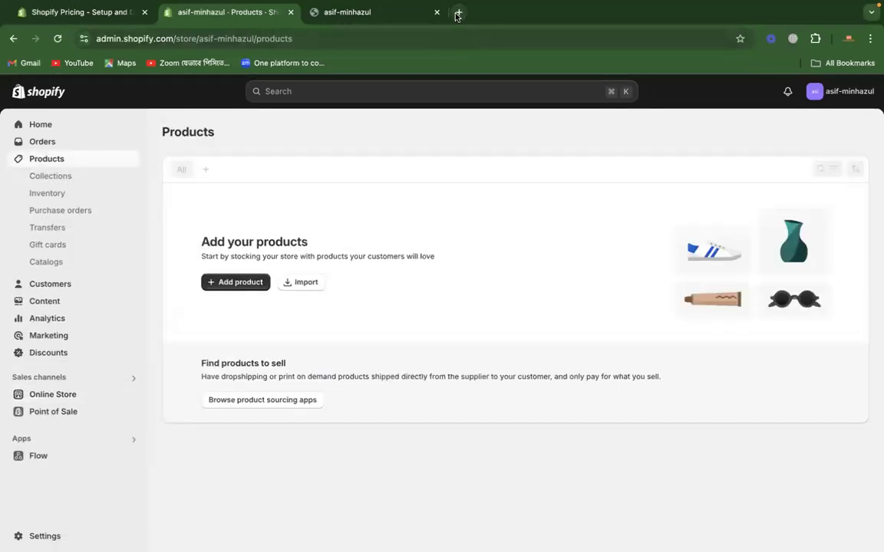
# Step: Load daraz.com.bd in a new tab and open the Saffron Goat Milk Handmade Soap Bar from the Flash Sale items
pyautogui.click(458, 12)
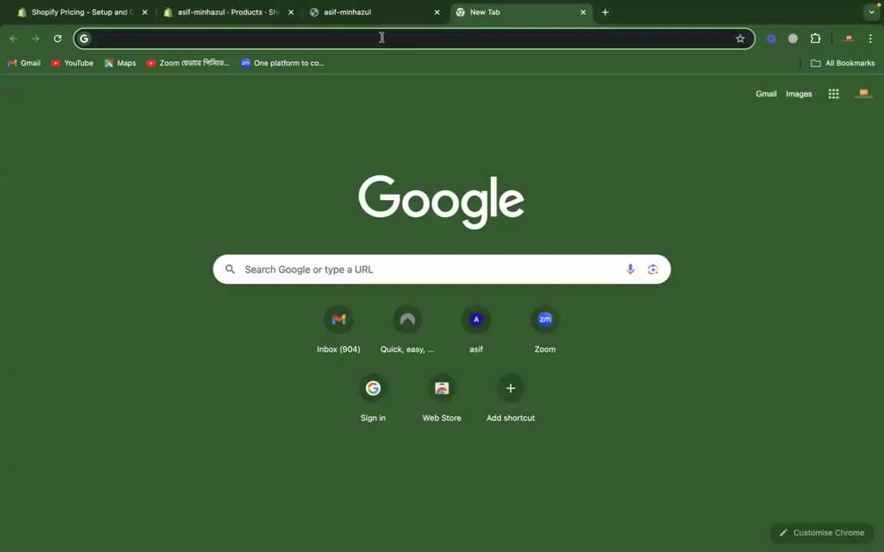
pyautogui.write('daraz.com.bd')
pyautogui.press('Return')
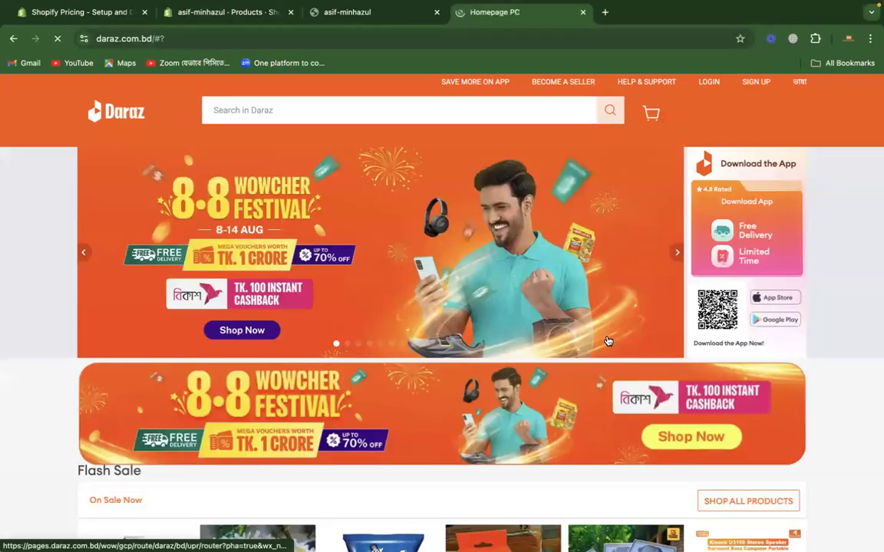
pyautogui.scroll(-3, 479, 427)
pyautogui.scroll(-3, 479, 427)
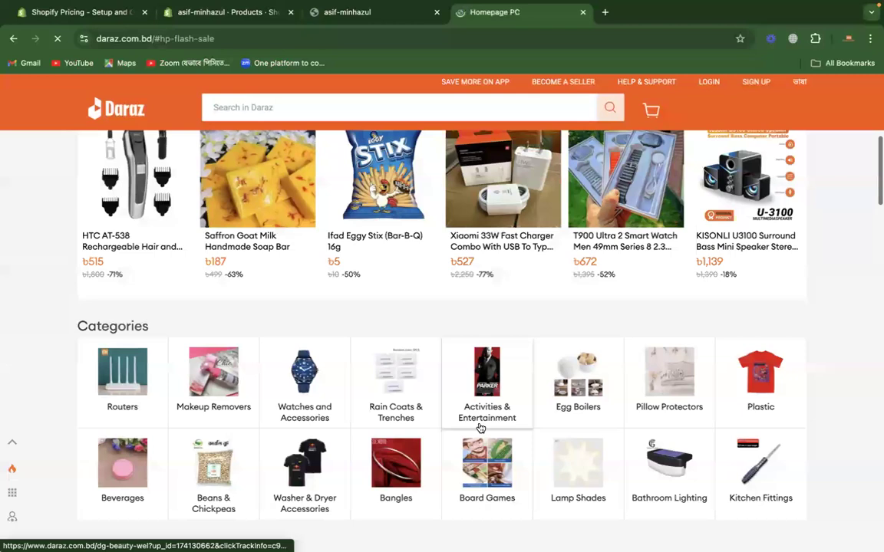
pyautogui.click(242, 242)
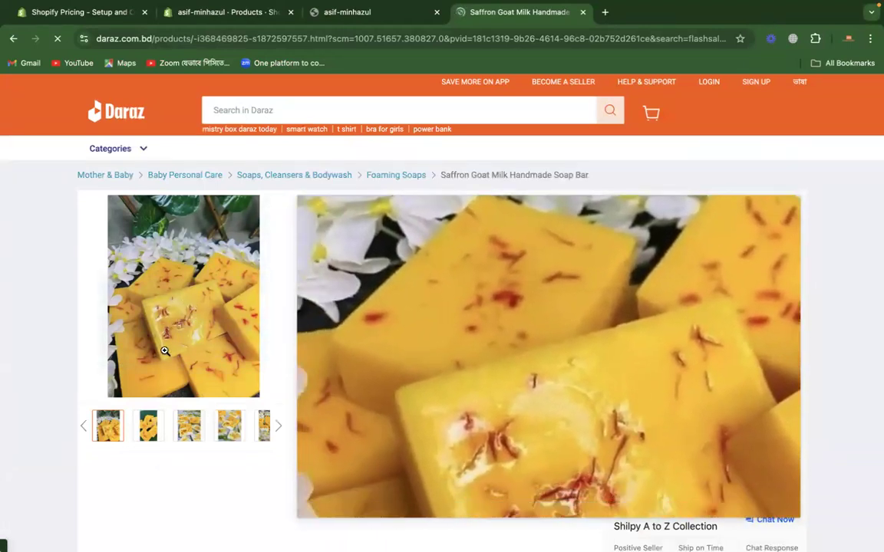
# Step: Examine the soap bar's gallery images, product title, ratings and sale price as an example product listing
pyautogui.moveTo(155, 433)
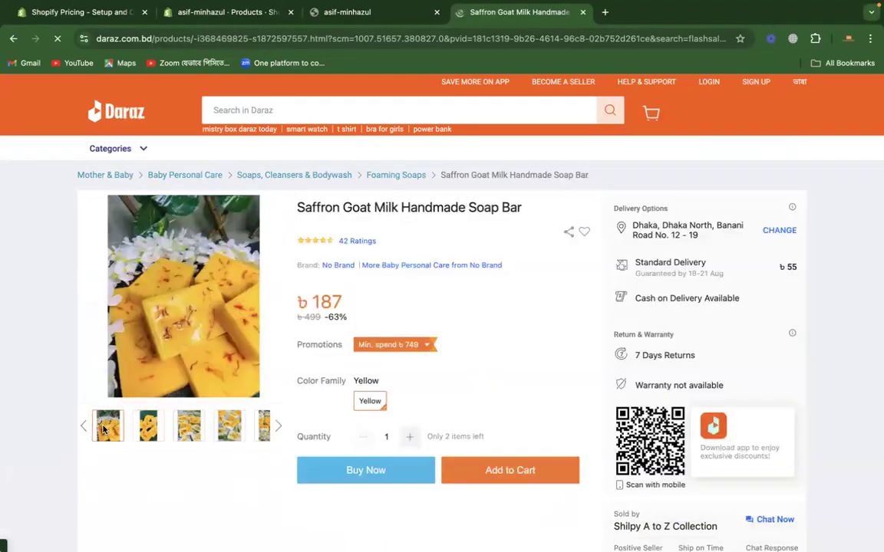
pyautogui.moveTo(183, 433)
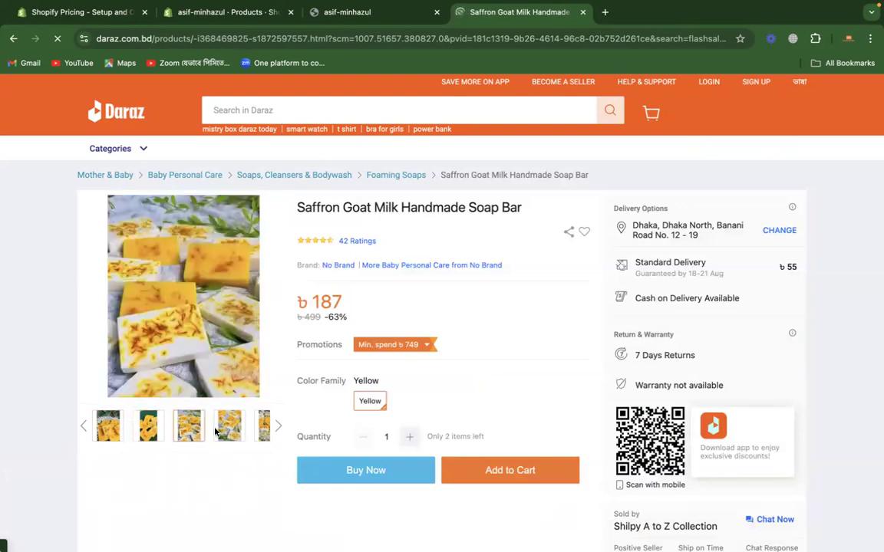
pyautogui.moveTo(264, 431)
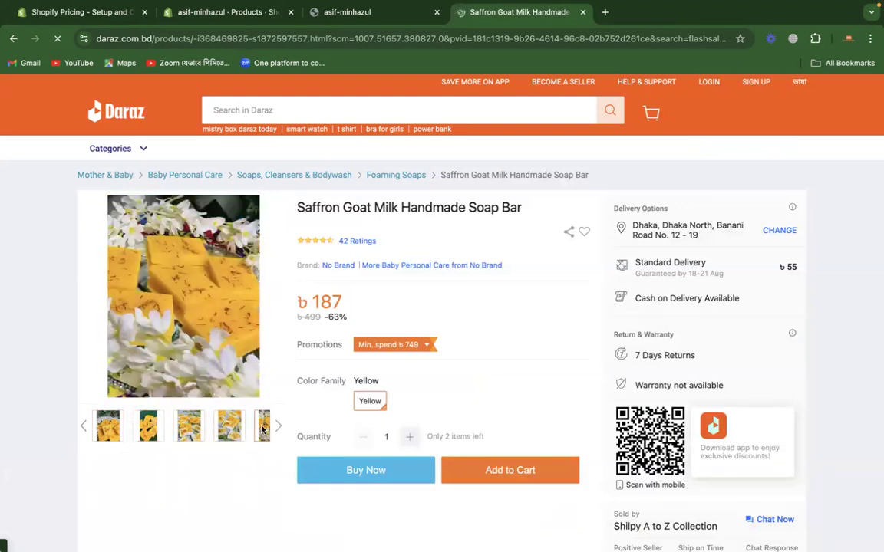
pyautogui.moveTo(296, 207); pyautogui.dragTo(499, 208)
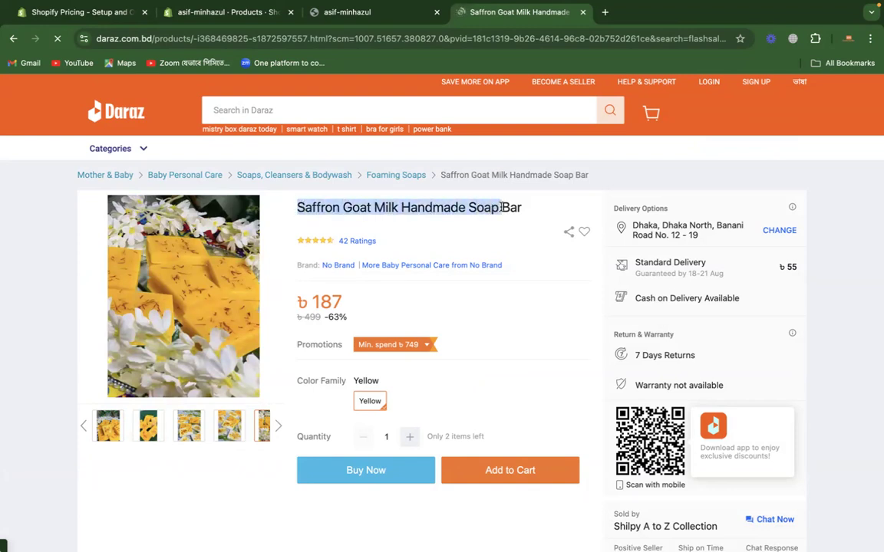
pyautogui.moveTo(395, 245); pyautogui.dragTo(294, 244)
pyautogui.moveTo(293, 308); pyautogui.dragTo(346, 296)
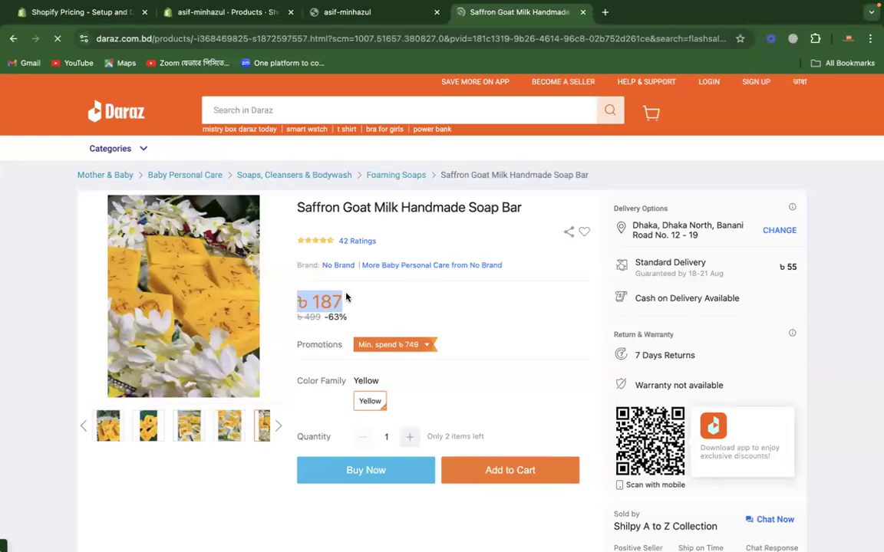
# Step: Search Google for "alie" in a new tab, open the AliExpress site, and browse to its Big Save offers
pyautogui.click(605, 12)
pyautogui.write('a')
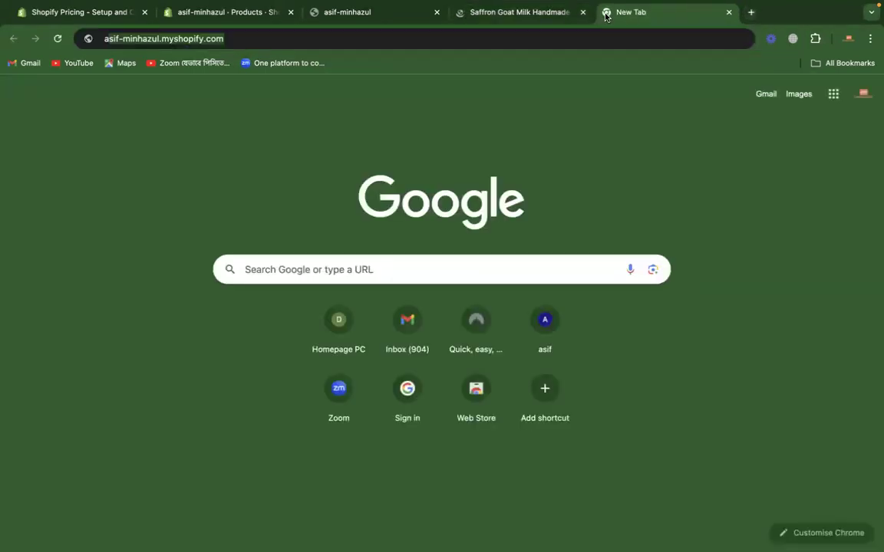
pyautogui.write('lie')
pyautogui.press('Return')
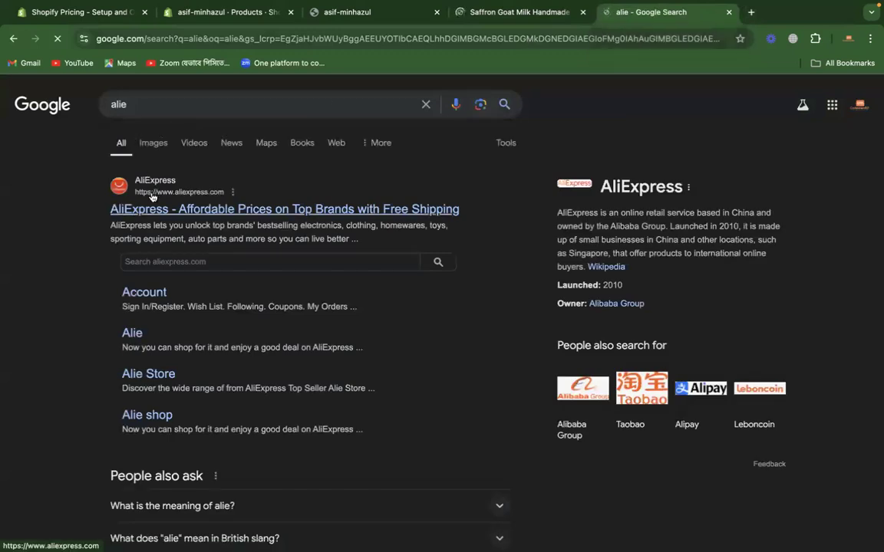
pyautogui.click(157, 209)
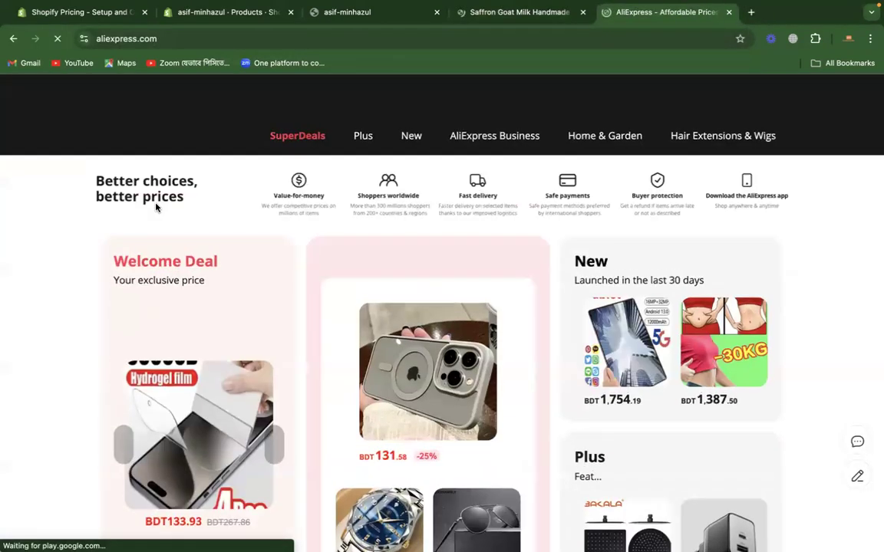
pyautogui.scroll(-3, 54, 397)
pyautogui.scroll(-2, 53, 397)
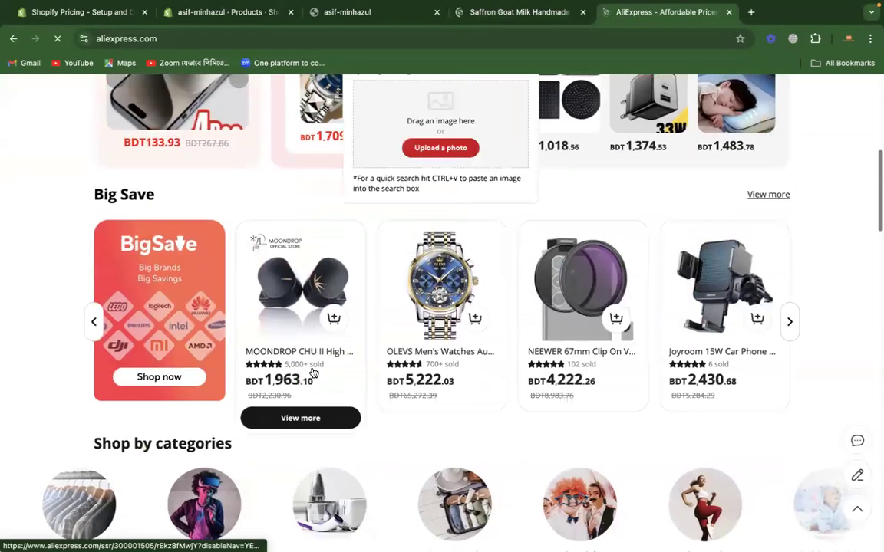
# Step: Open the Big Save sale, open its featured OLEVS men's watch, and place the watch's tab beside the Daraz tab
pyautogui.click(399, 358)
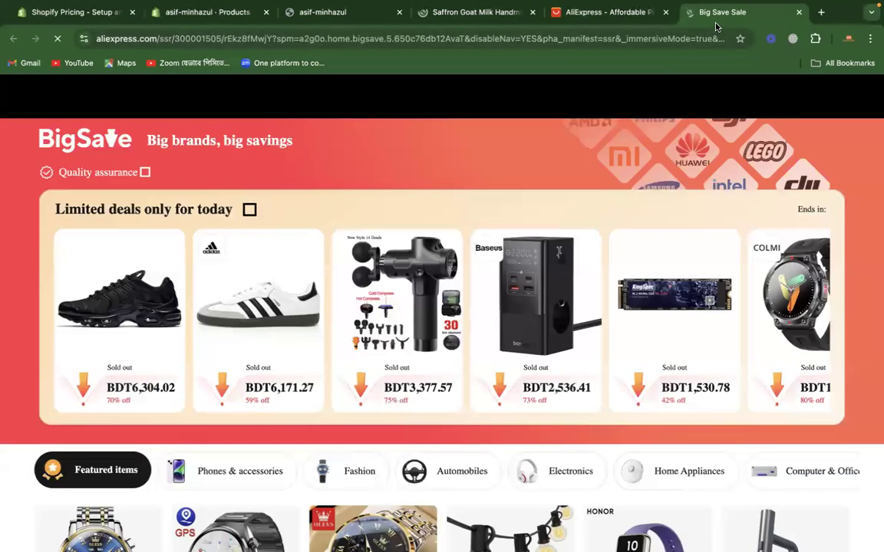
pyautogui.scroll(-3, 370, 285)
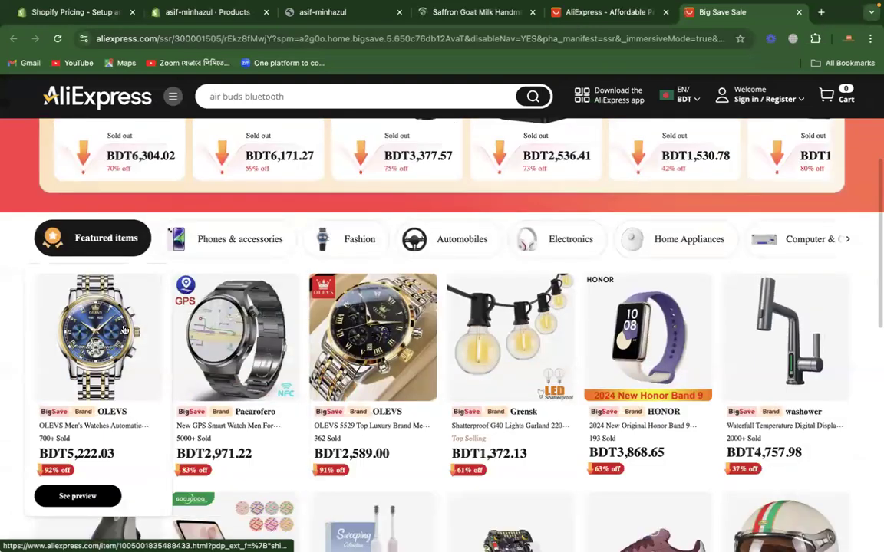
pyautogui.click(92, 322)
pyautogui.click(685, 13)
pyautogui.moveTo(638, 13); pyautogui.dragTo(540, 15)
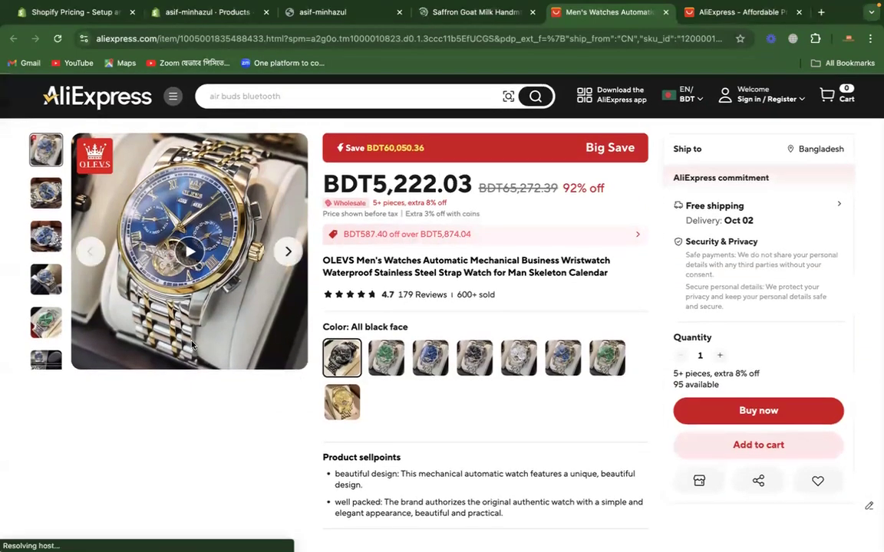
# Step: Examine the watch's gallery, prices and product title, comparing its images with those on the Daraz soap listing
pyautogui.click(289, 257)
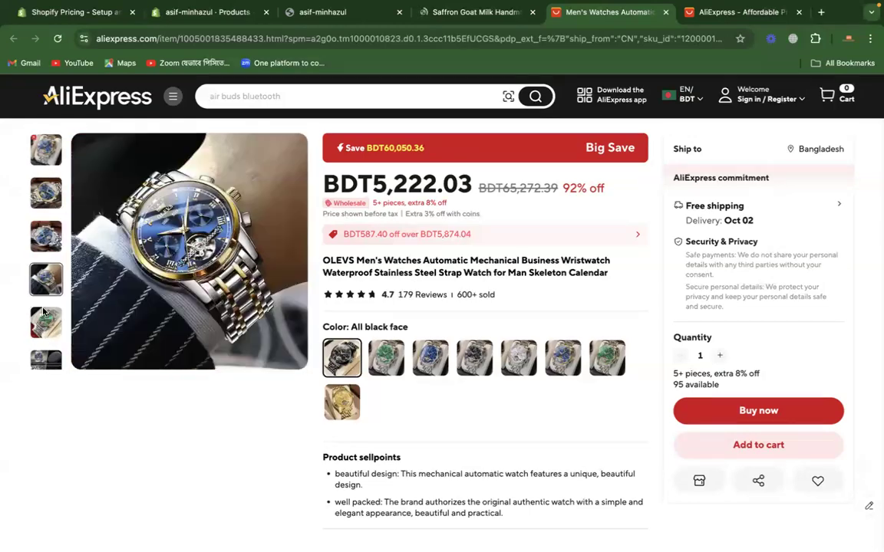
pyautogui.click(471, 12)
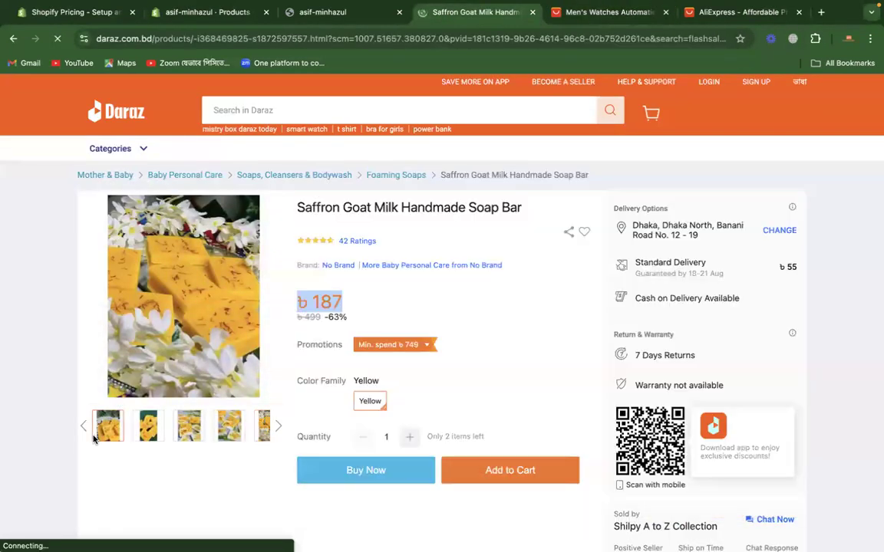
pyautogui.click(562, 14)
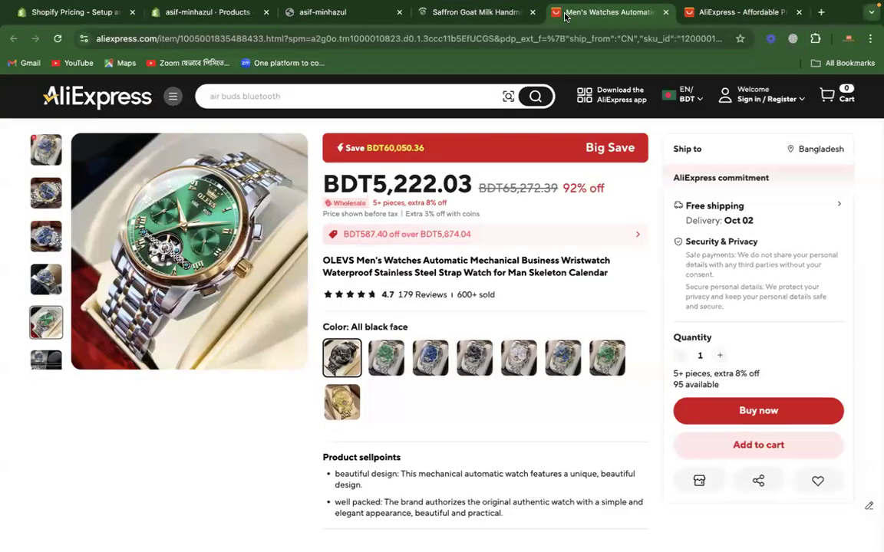
pyautogui.moveTo(323, 184); pyautogui.dragTo(561, 190)
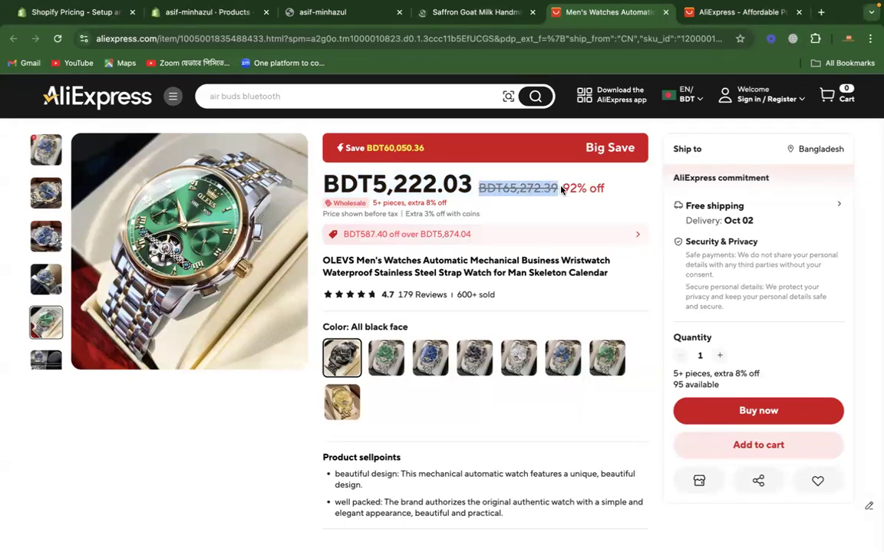
pyautogui.moveTo(378, 181); pyautogui.dragTo(465, 181)
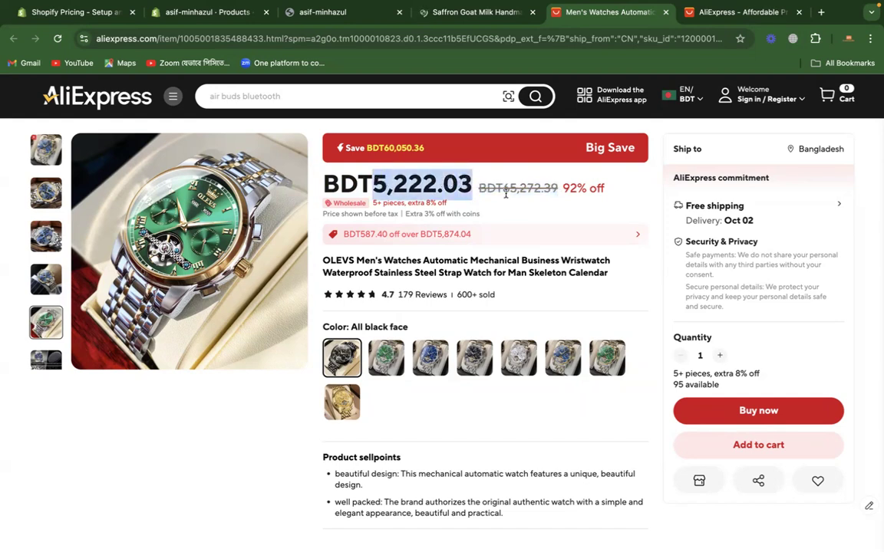
pyautogui.moveTo(324, 258); pyautogui.dragTo(607, 271)
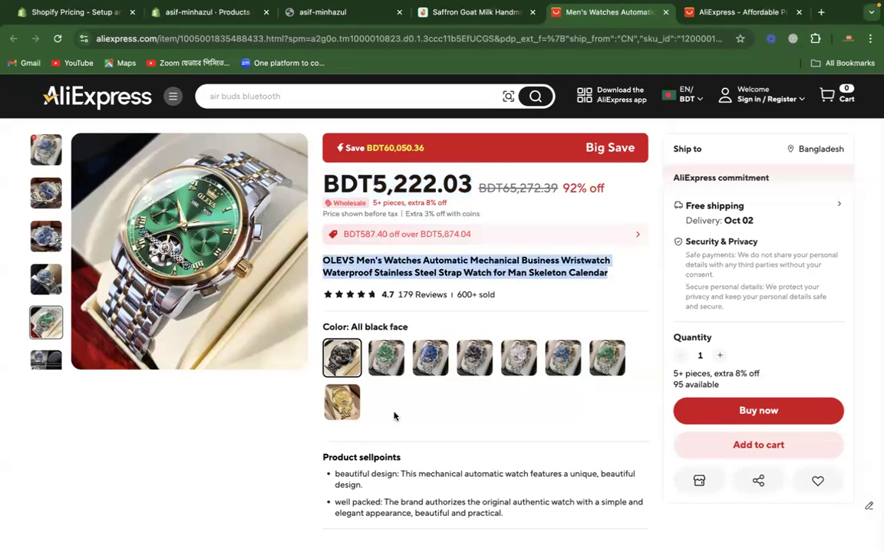
# Step: Examine the watch's color variants, from the silver, gold-blue and all-gold faces back to All black face, along with their gallery images
pyautogui.scroll(-1, 394, 414)
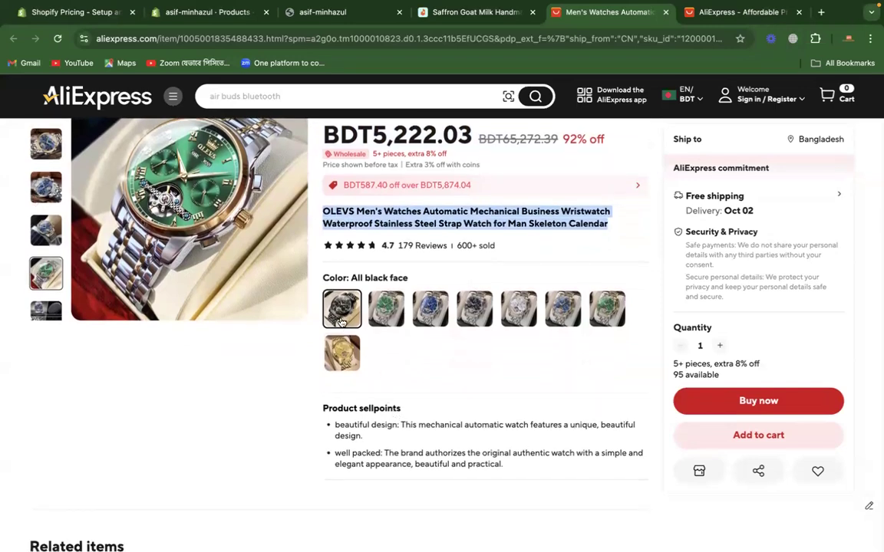
pyautogui.click(383, 315)
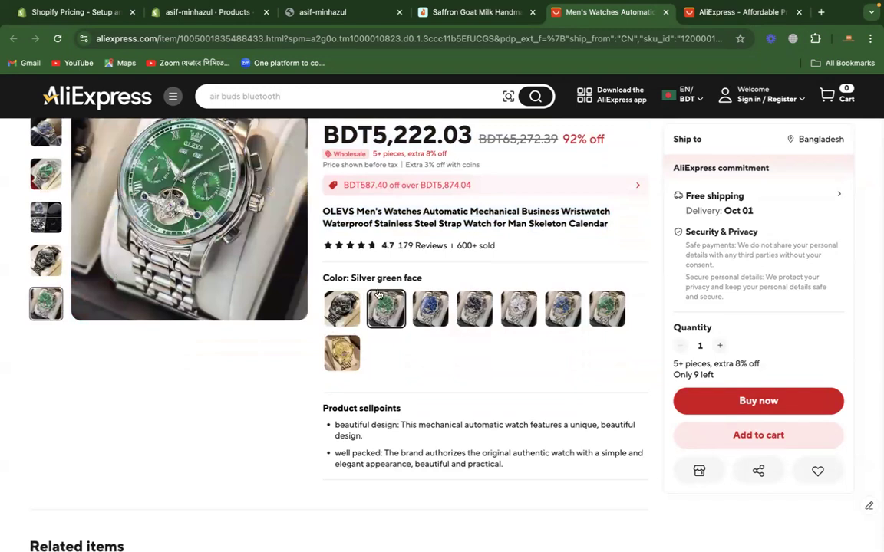
pyautogui.scroll(1, 244, 247)
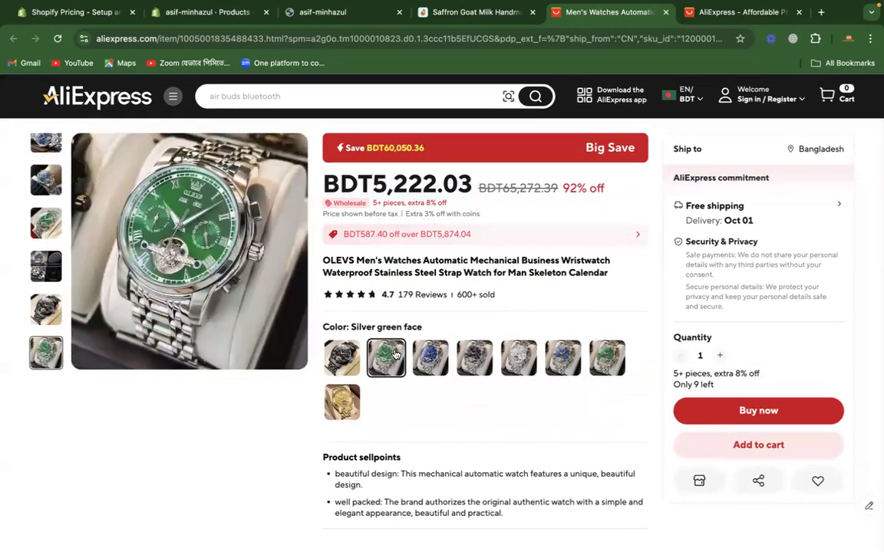
pyautogui.click(430, 357)
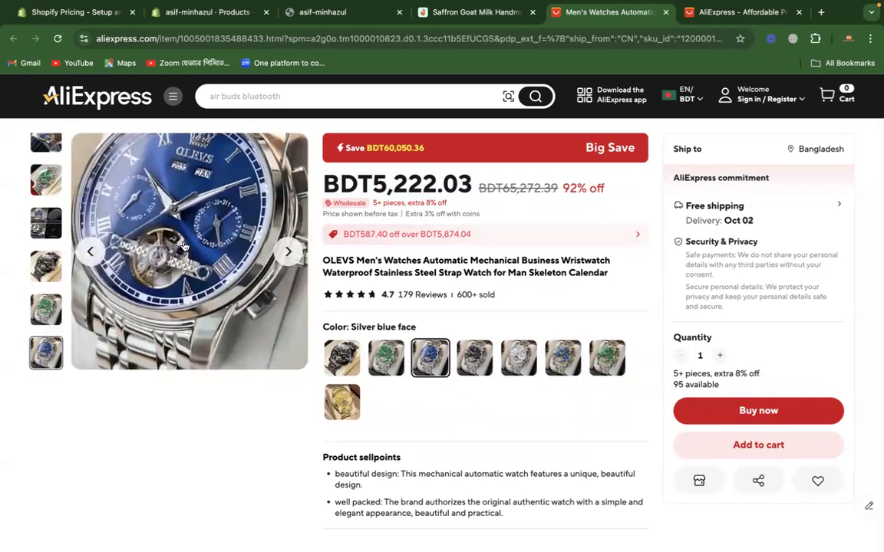
pyautogui.click(475, 369)
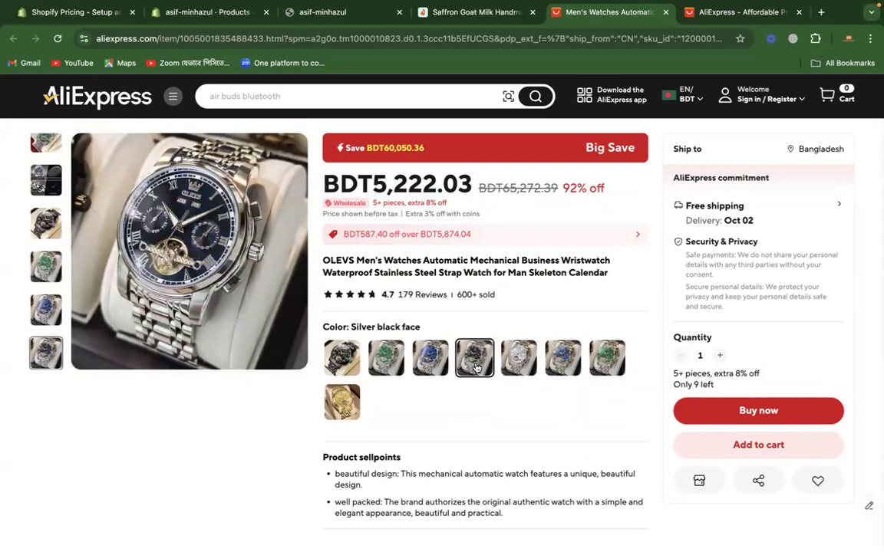
pyautogui.click(521, 364)
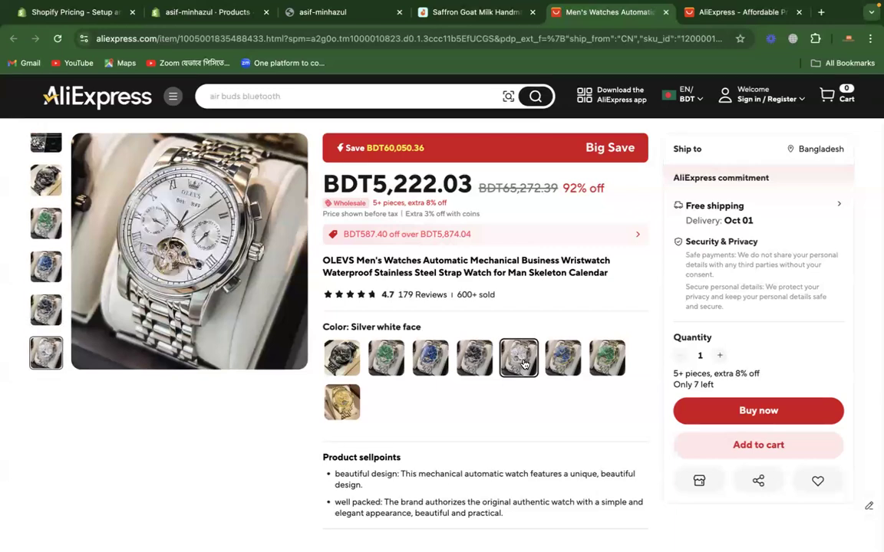
pyautogui.click(549, 363)
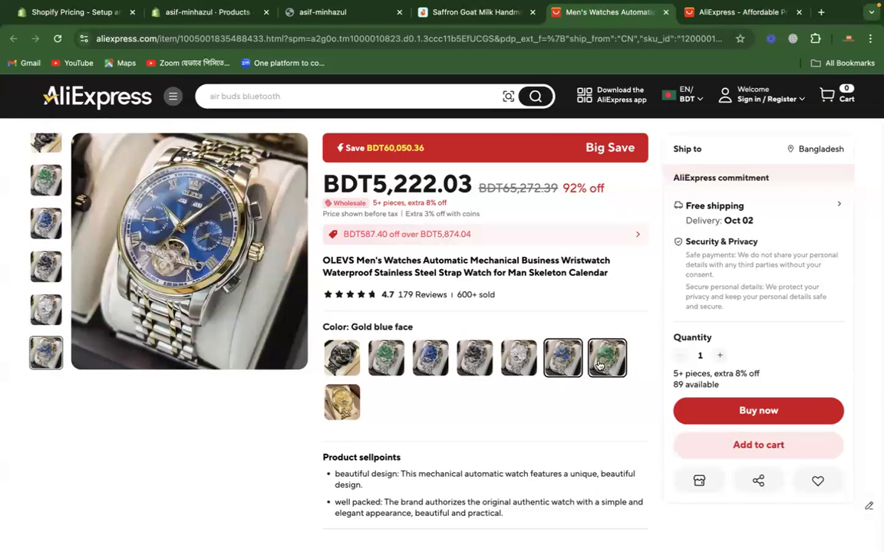
pyautogui.click(347, 405)
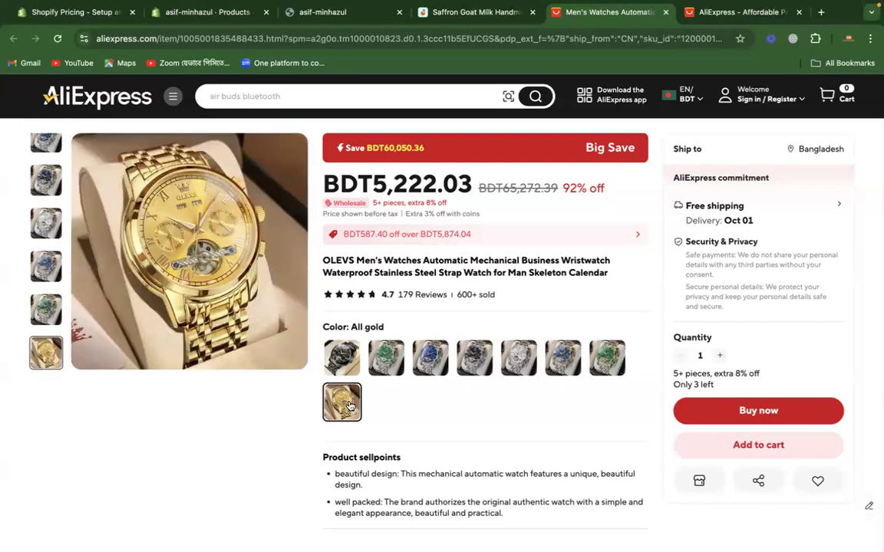
pyautogui.click(606, 357)
pyautogui.click(344, 402)
pyautogui.click(606, 362)
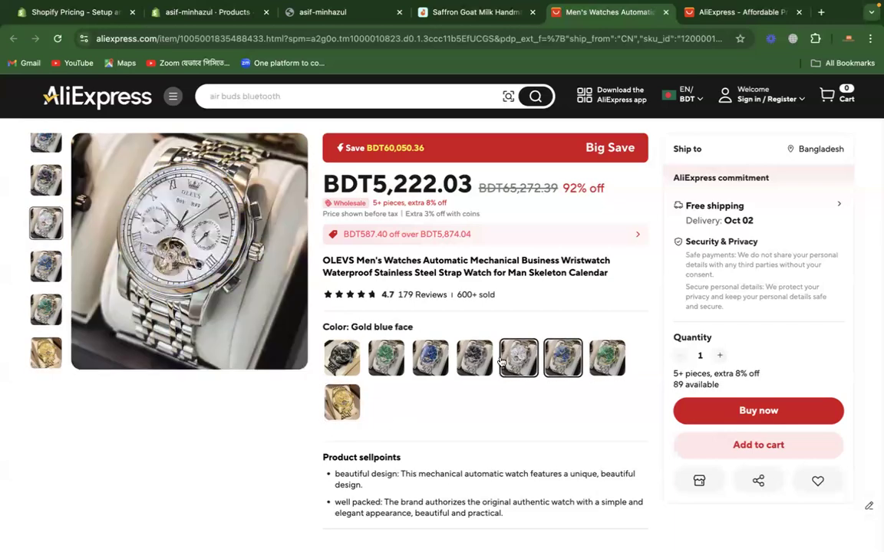
pyautogui.click(431, 359)
pyautogui.click(341, 357)
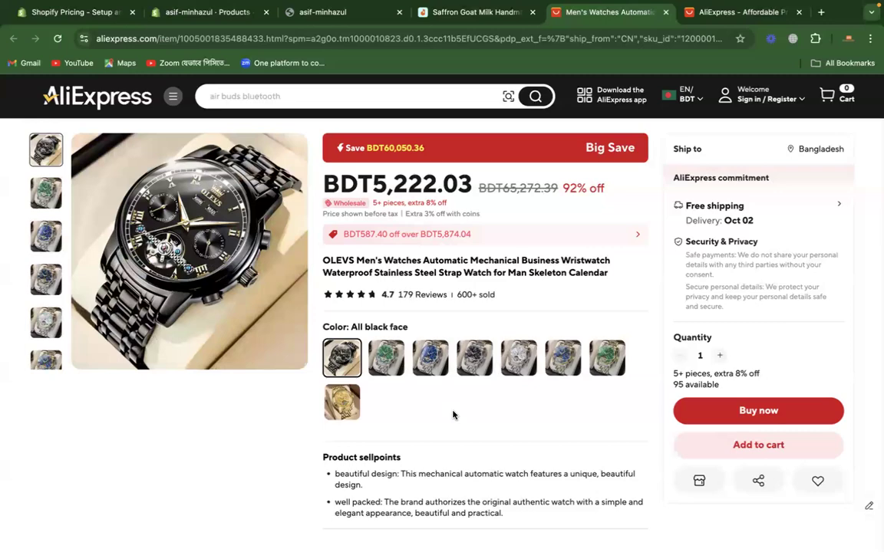
pyautogui.scroll(-5, 453, 415)
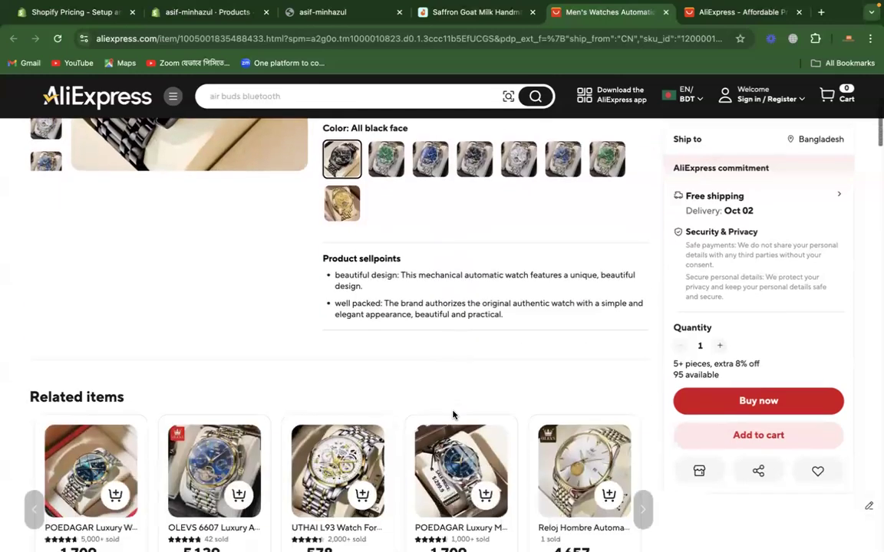
pyautogui.scroll(5, 452, 415)
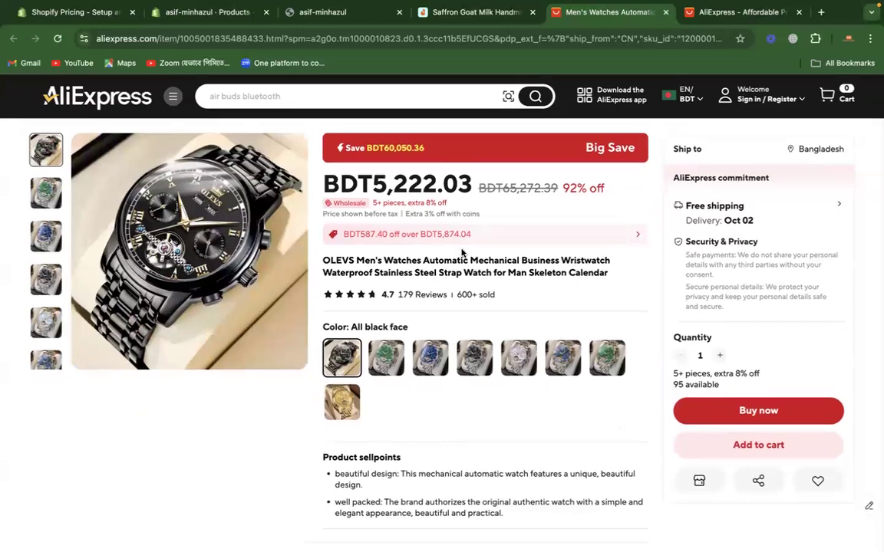
# Step: Place the AliExpress watch tab beside the Shopify admin tab, switch to Shopify and start adding a new product
pyautogui.moveTo(597, 13); pyautogui.dragTo(345, 14)
pyautogui.click(214, 13)
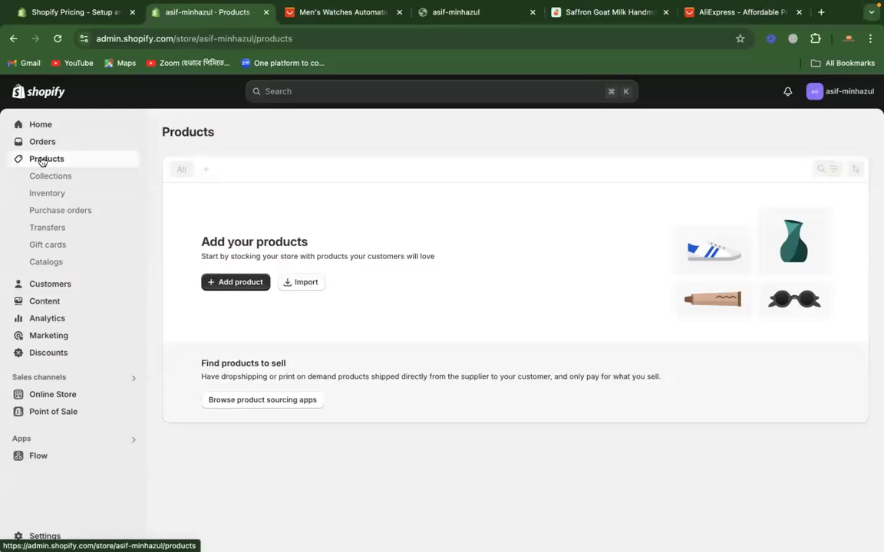
pyautogui.click(233, 283)
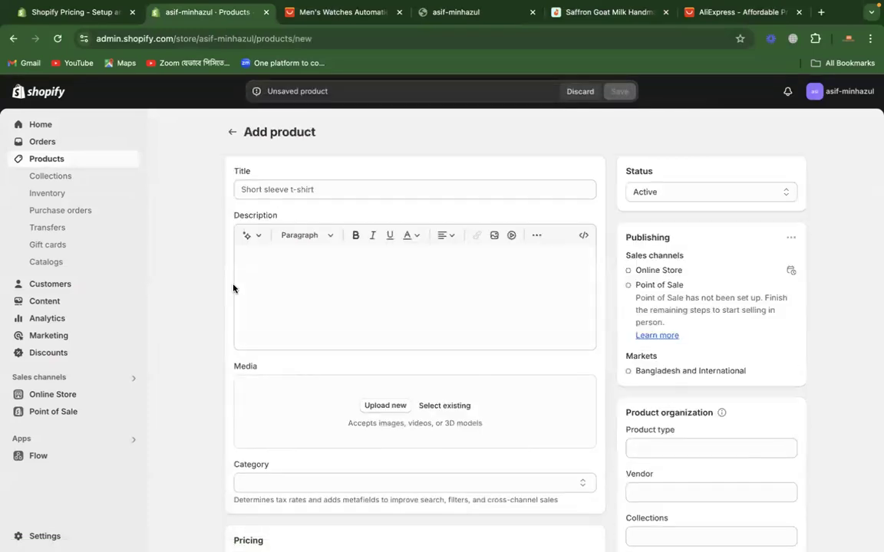
# Step: Copy the full OLEVS men's watch title from the AliExpress listing into the new Shopify product's title
pyautogui.click(291, 190)
pyautogui.click(355, 13)
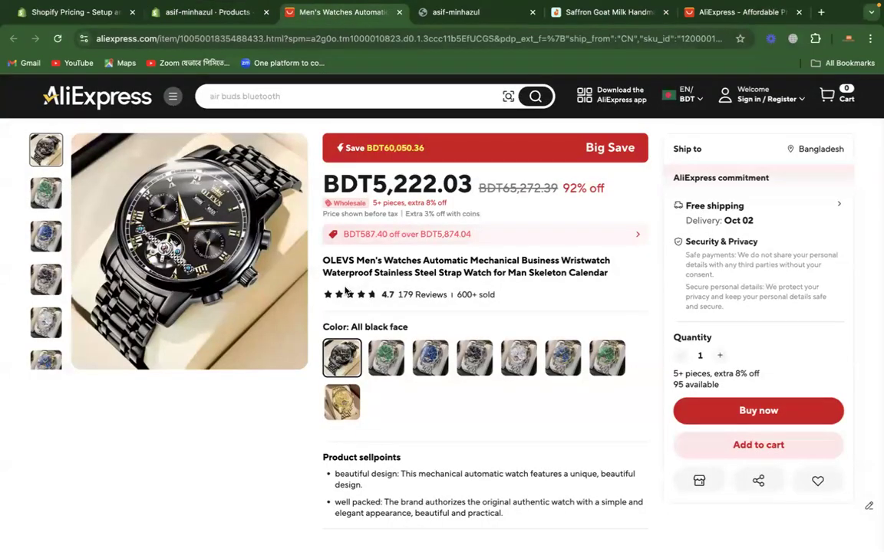
pyautogui.moveTo(322, 261); pyautogui.dragTo(605, 273)
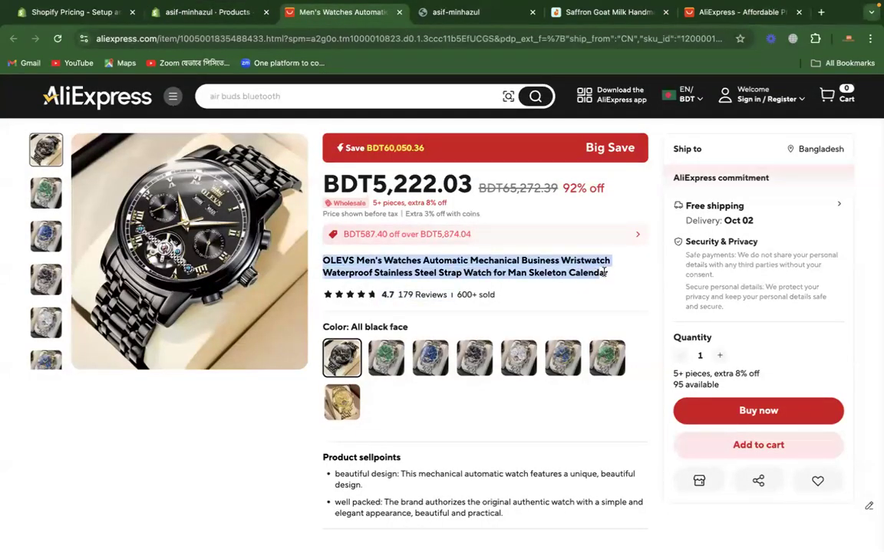
pyautogui.rightClick(525, 263)
pyautogui.click(539, 286)
pyautogui.click(225, 16)
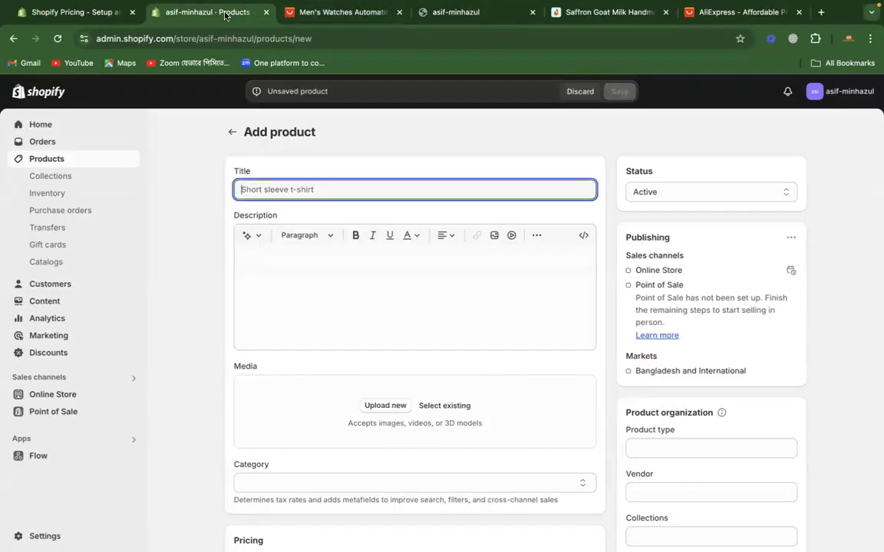
pyautogui.press('super+v')
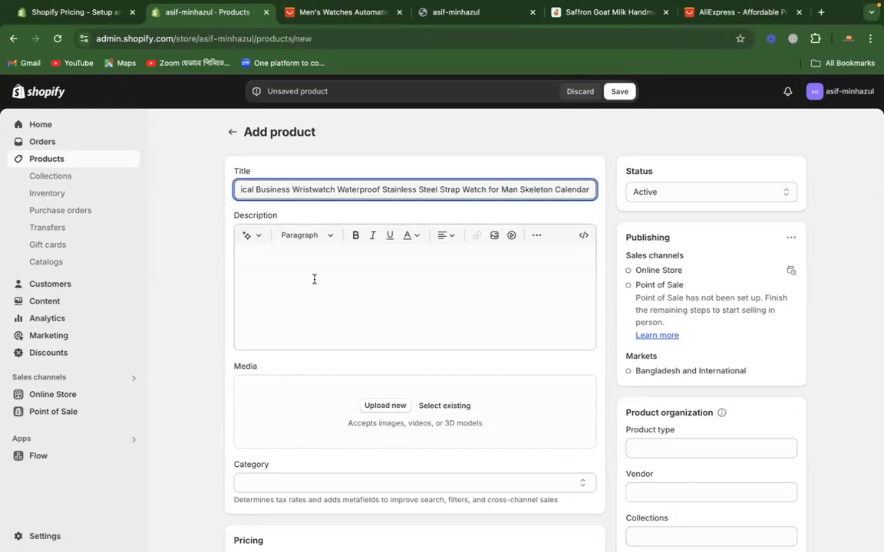
# Step: Copy the "Product sellpoints" heading and its two bullet points from the AliExpress listing into the Shopify product description
pyautogui.click(314, 285)
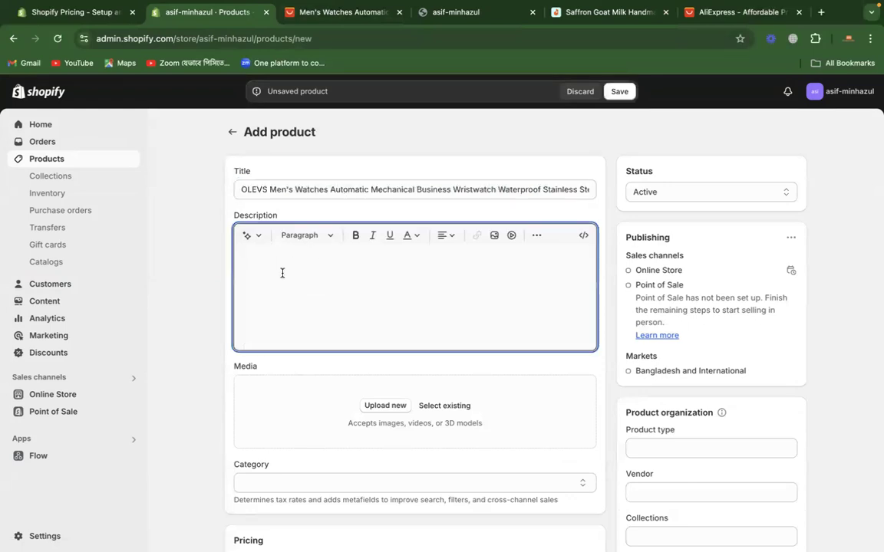
pyautogui.click(341, 11)
pyautogui.scroll(-3, 349, 405)
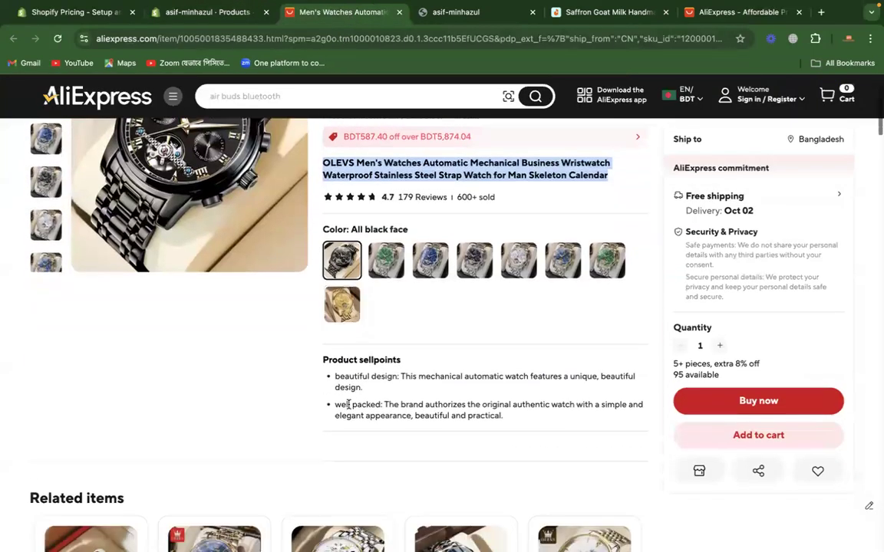
pyautogui.moveTo(506, 418); pyautogui.dragTo(318, 359)
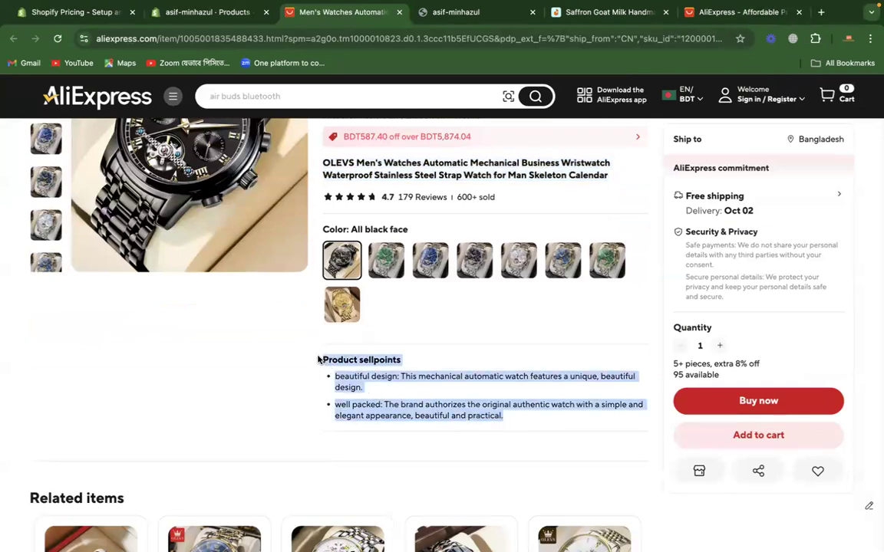
pyautogui.rightClick(345, 368)
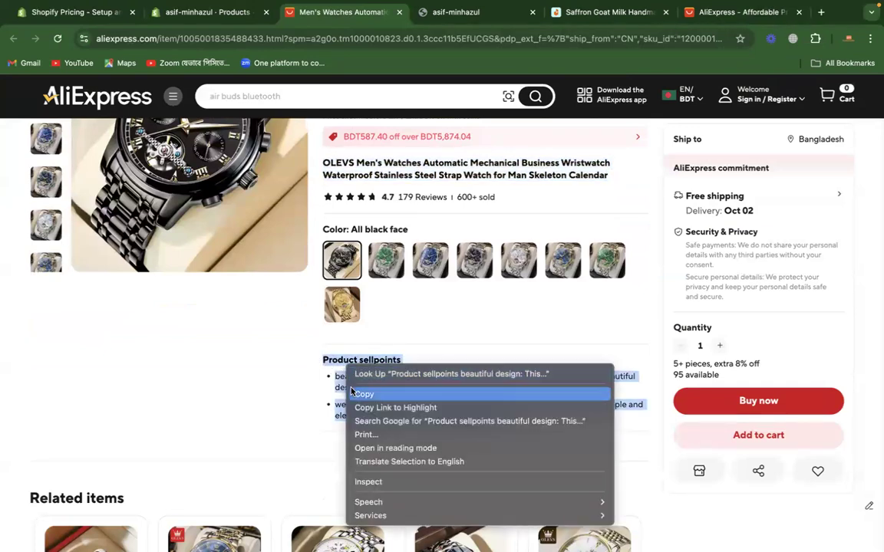
pyautogui.click(361, 394)
pyautogui.click(188, 12)
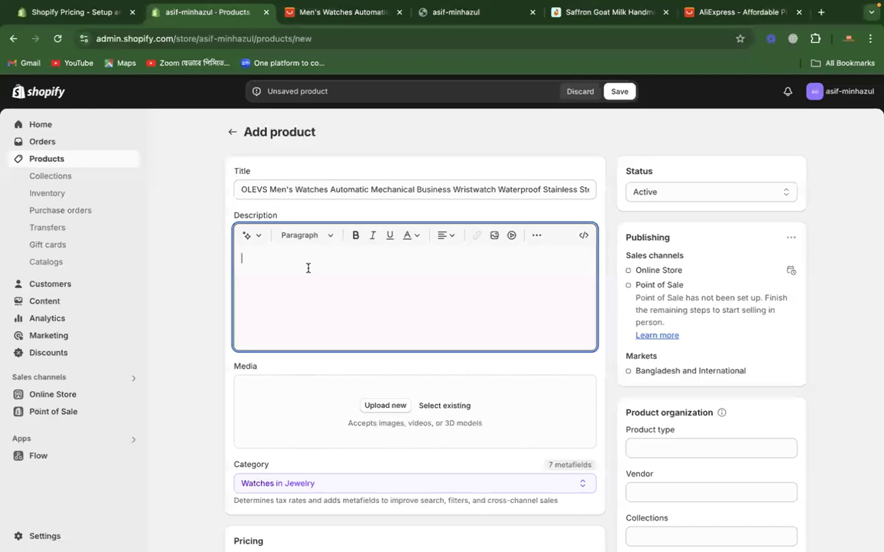
pyautogui.press('super+v')
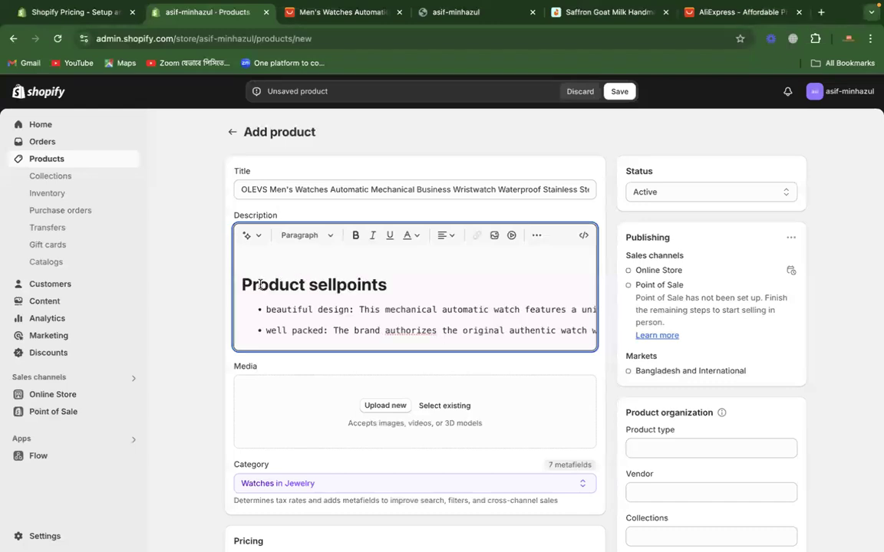
# Step: Check the media and pricing sections of the Shopify product form, and return to the watch images on AliExpress
pyautogui.scroll(-3, 259, 284)
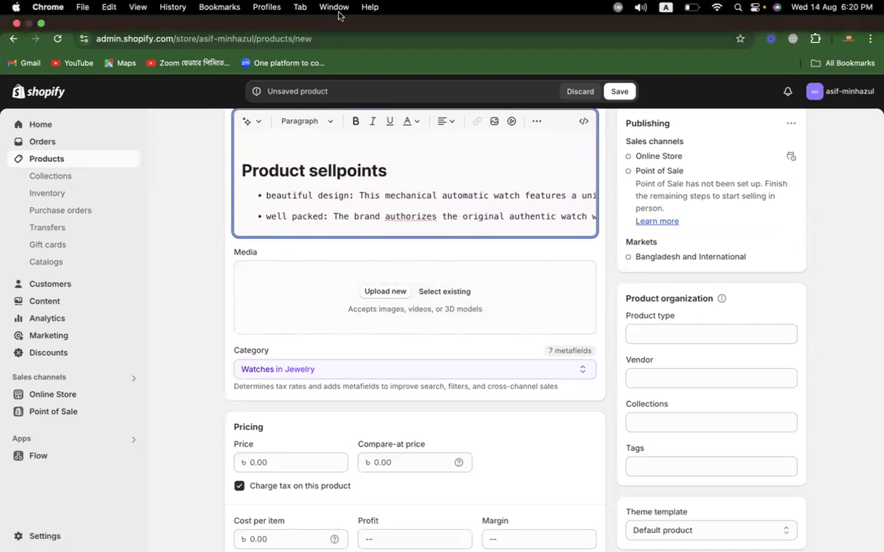
pyautogui.click(338, 9)
pyautogui.click(162, 262)
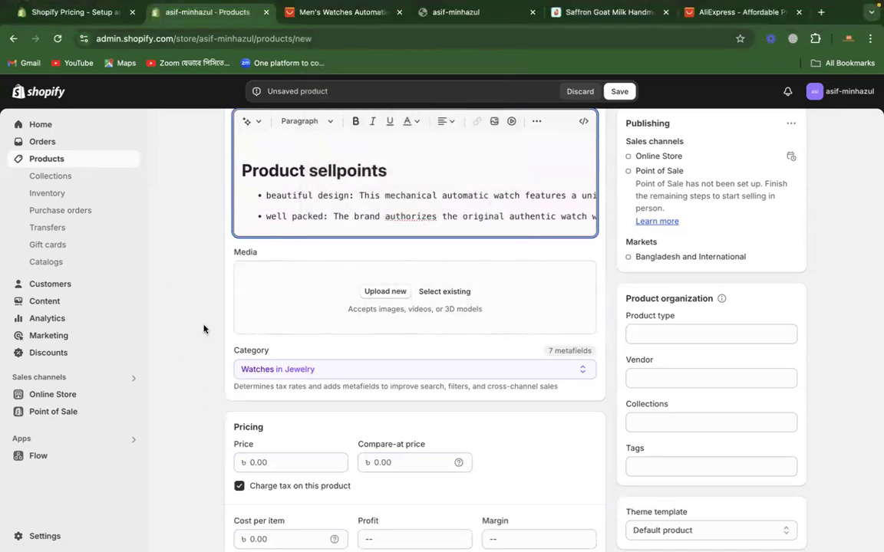
pyautogui.click(338, 21)
pyautogui.scroll(3, 253, 311)
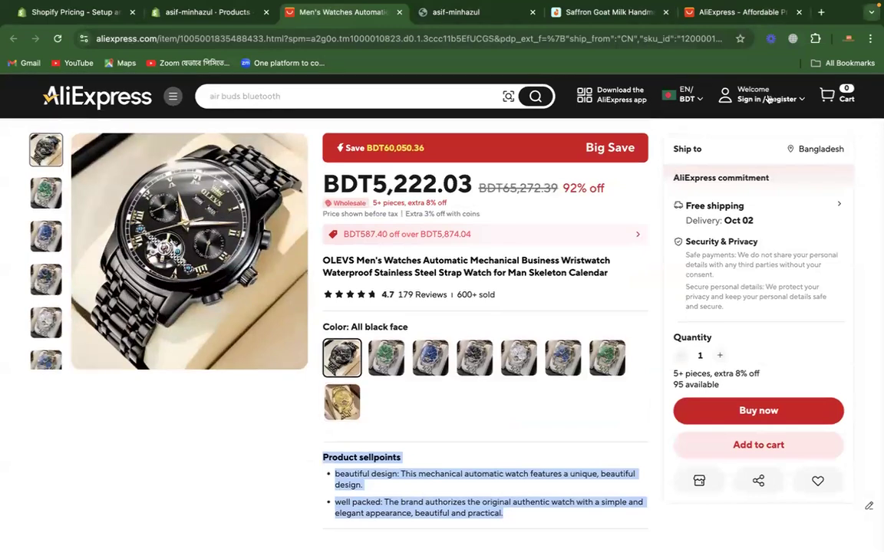
# Step: Search Google for "lightshot chrome ext" in a new tab and open Lightshot (screenshot tool) in the Chrome Web Store
pyautogui.click(820, 12)
pyautogui.write('lightshot')
pyautogui.write('c')
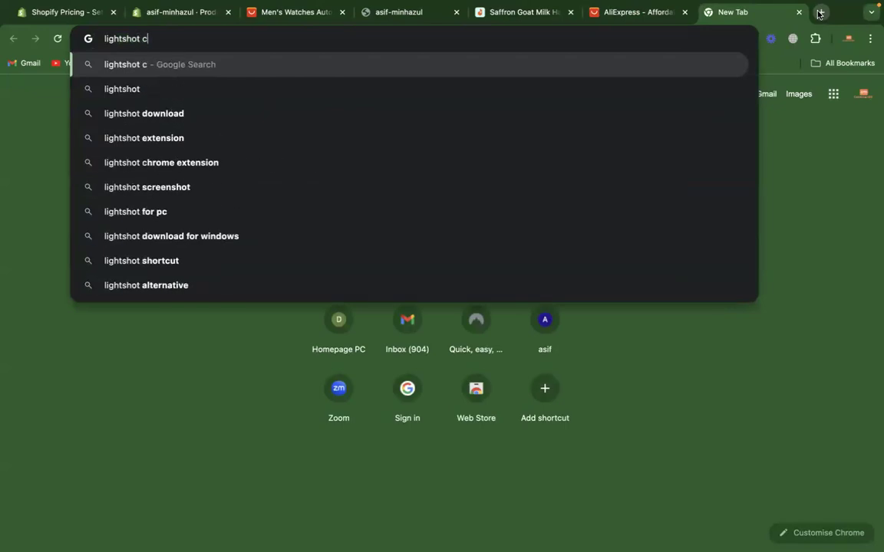
pyautogui.write('hrome ext')
pyautogui.press('Return')
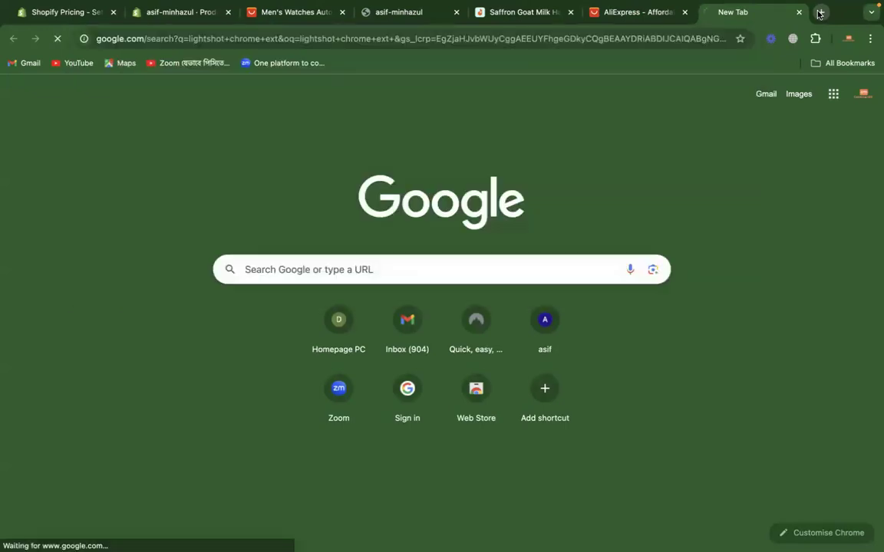
pyautogui.click(211, 263)
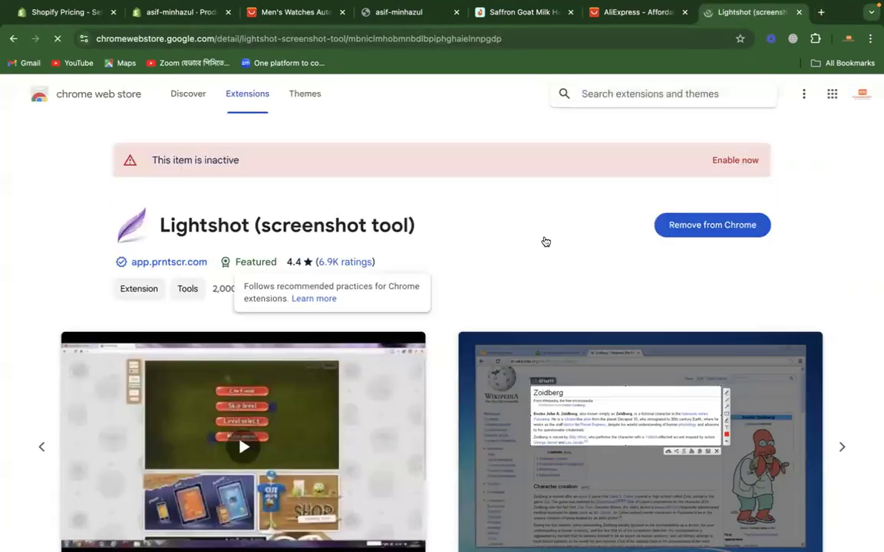
# Step: Enable the inactive Lightshot extension and check for it in the browser's list of extensions
pyautogui.click(815, 39)
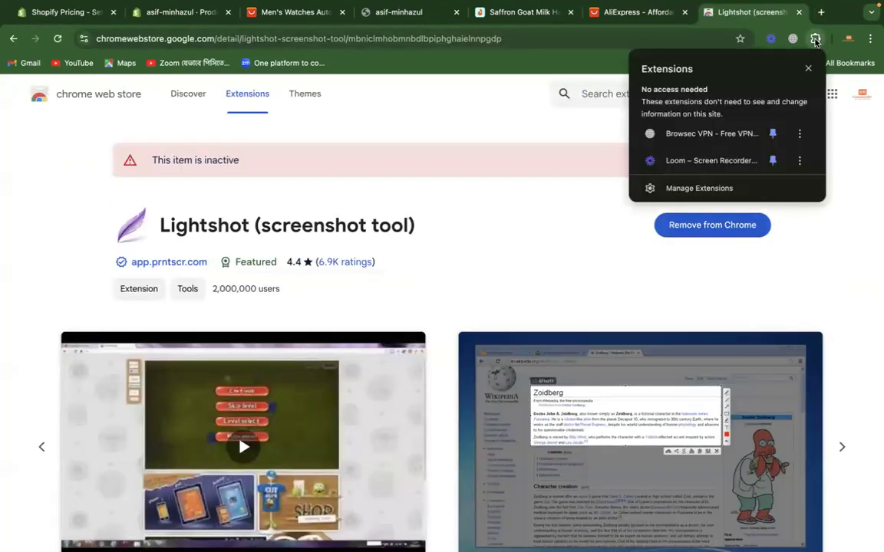
pyautogui.click(604, 229)
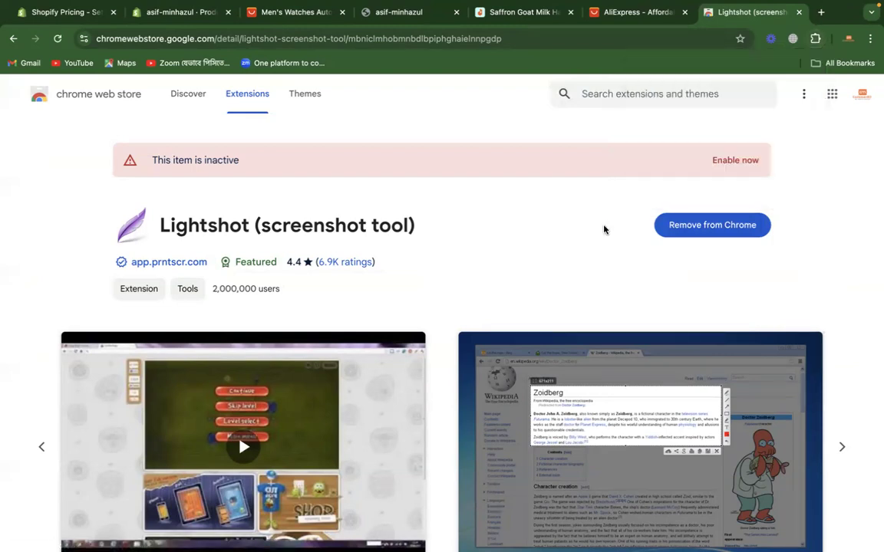
pyautogui.click(735, 160)
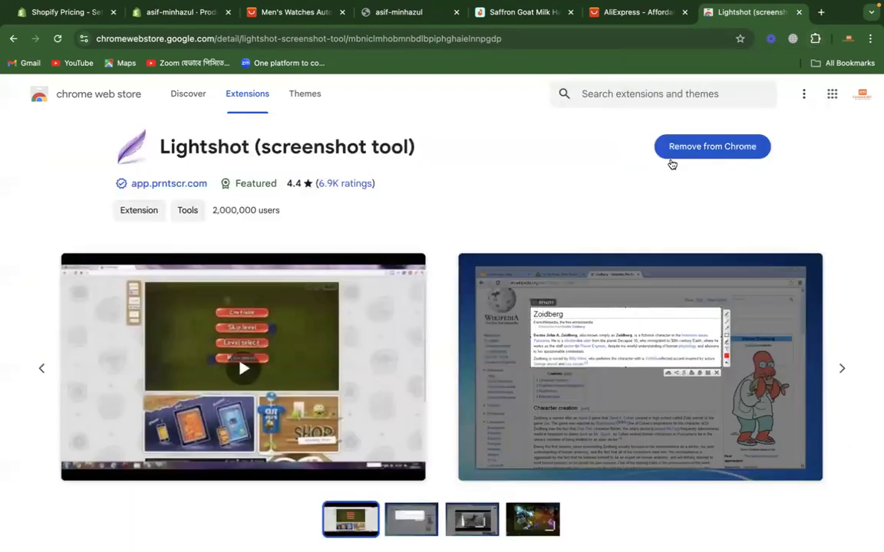
pyautogui.click(815, 39)
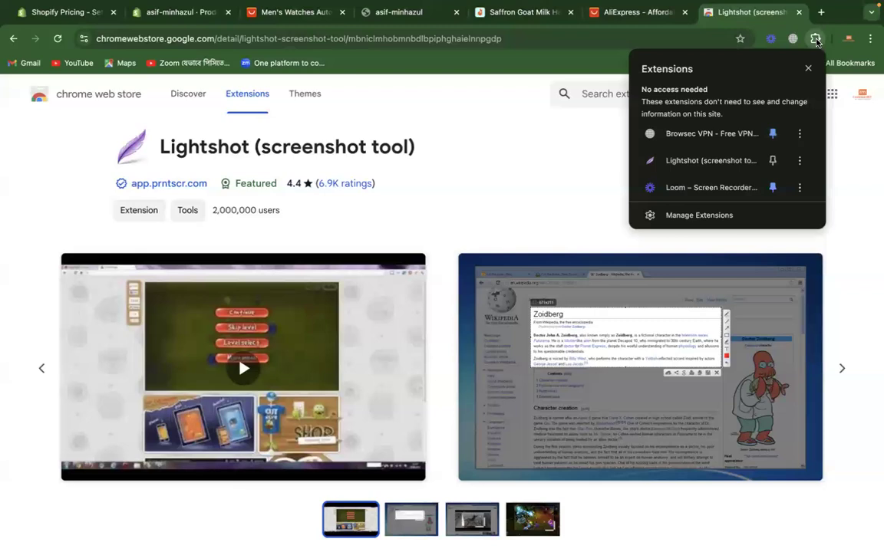
# Step: Pin the Lightshot (screenshot tool) extension to the browser toolbar
pyautogui.click(552, 153)
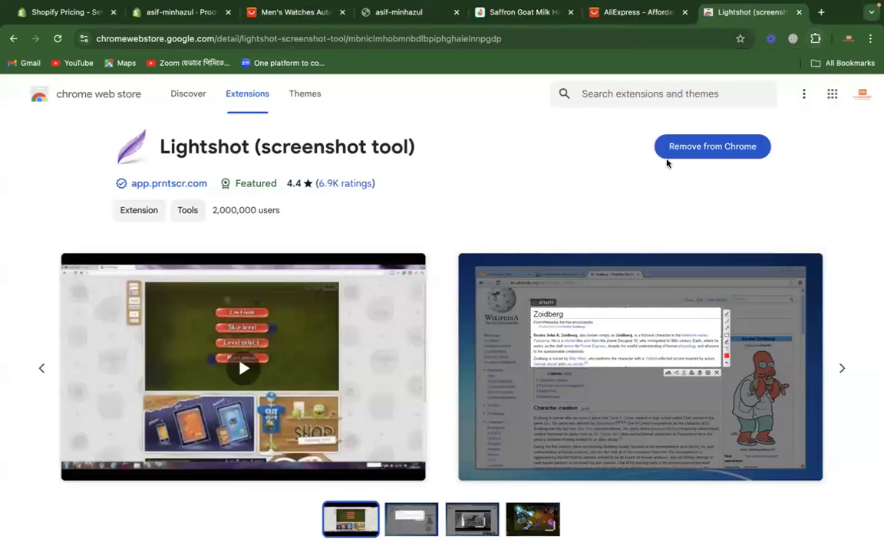
pyautogui.click(816, 40)
pyautogui.click(815, 39)
pyautogui.click(816, 40)
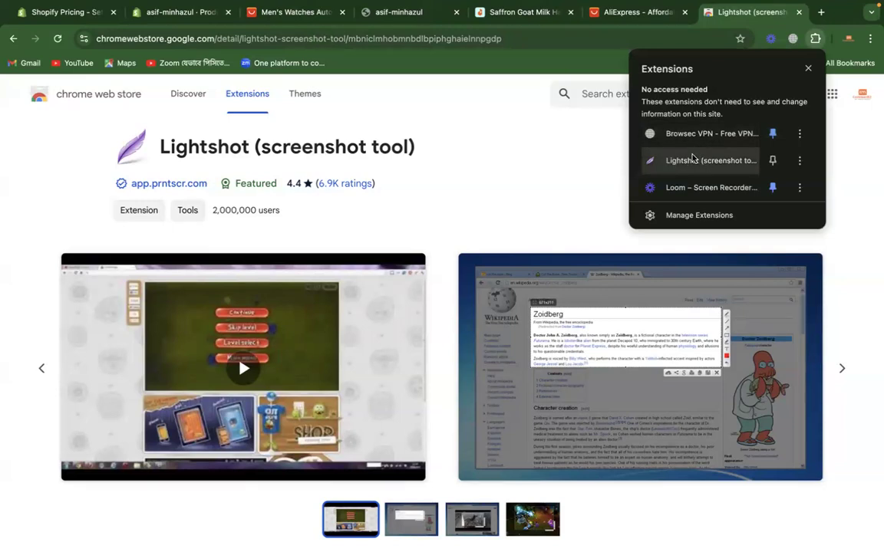
pyautogui.click(772, 161)
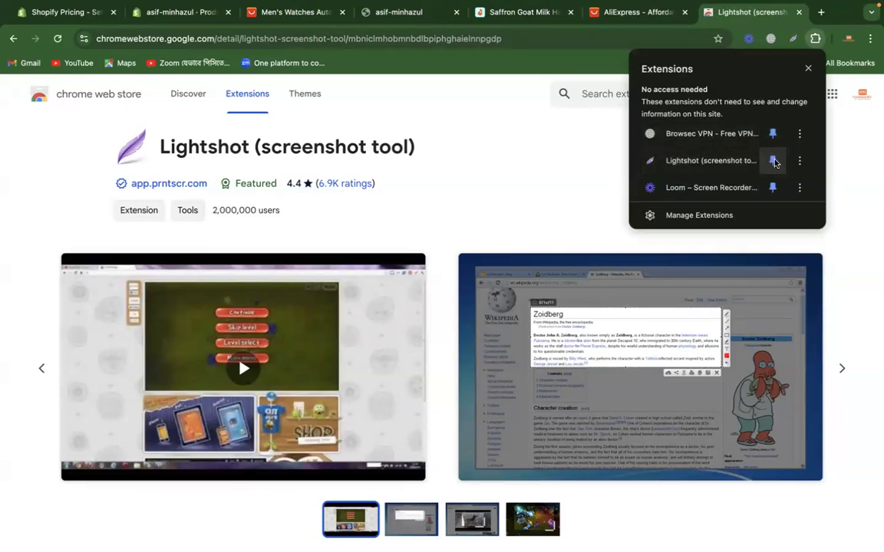
pyautogui.click(540, 188)
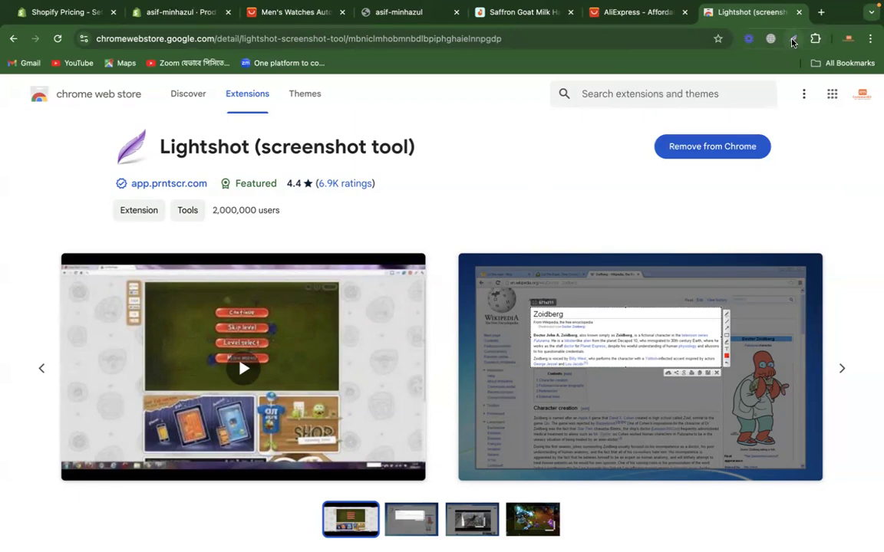
# Step: Capture the black watch's main image on the AliExpress listing with Lightshot and save it as ali_black
pyautogui.click(295, 12)
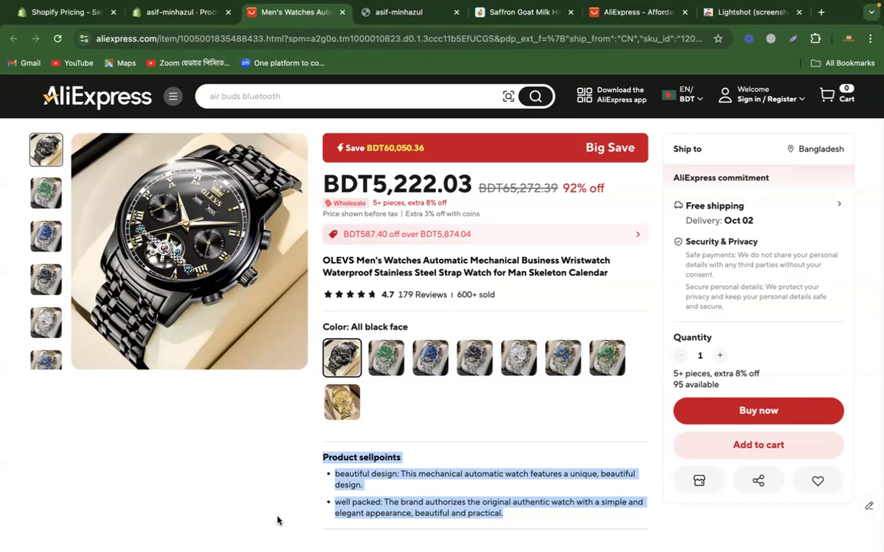
pyautogui.click(216, 407)
pyautogui.click(793, 40)
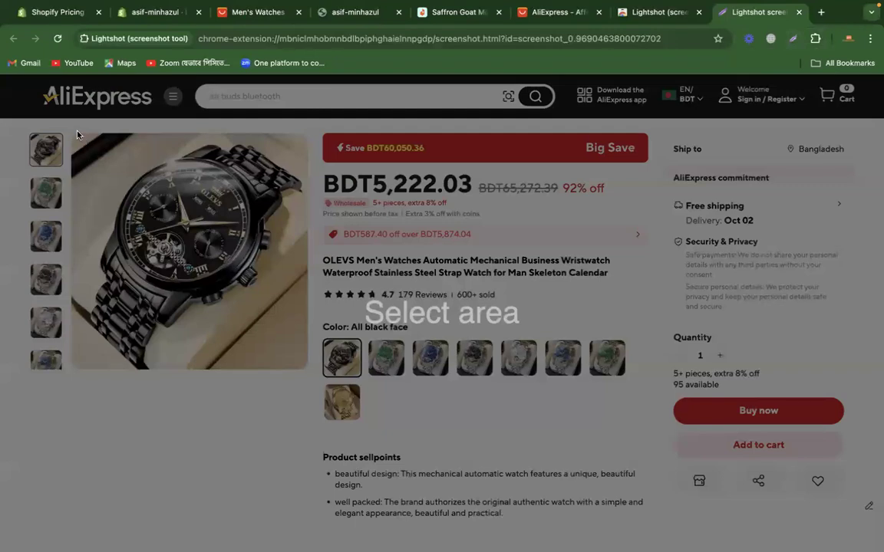
pyautogui.moveTo(74, 137); pyautogui.dragTo(304, 368)
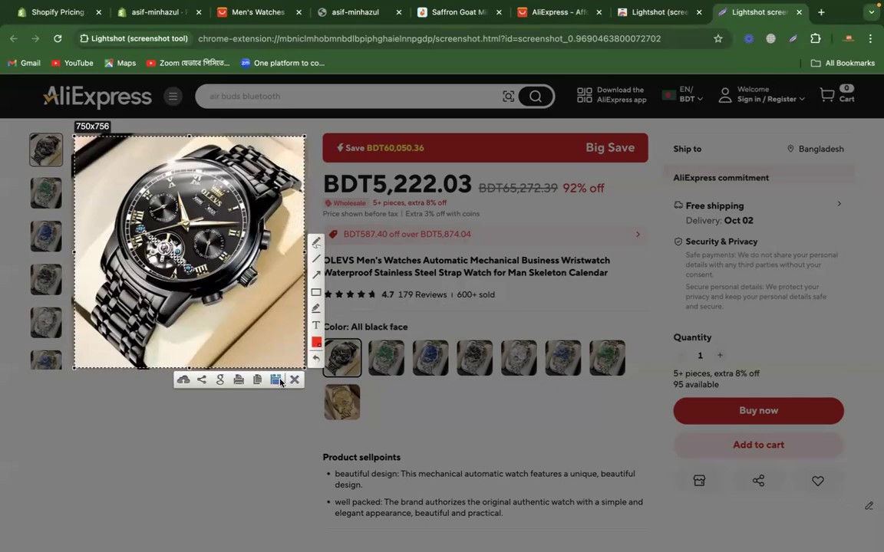
pyautogui.click(276, 379)
pyautogui.write('ali_black')
pyautogui.press('Return')
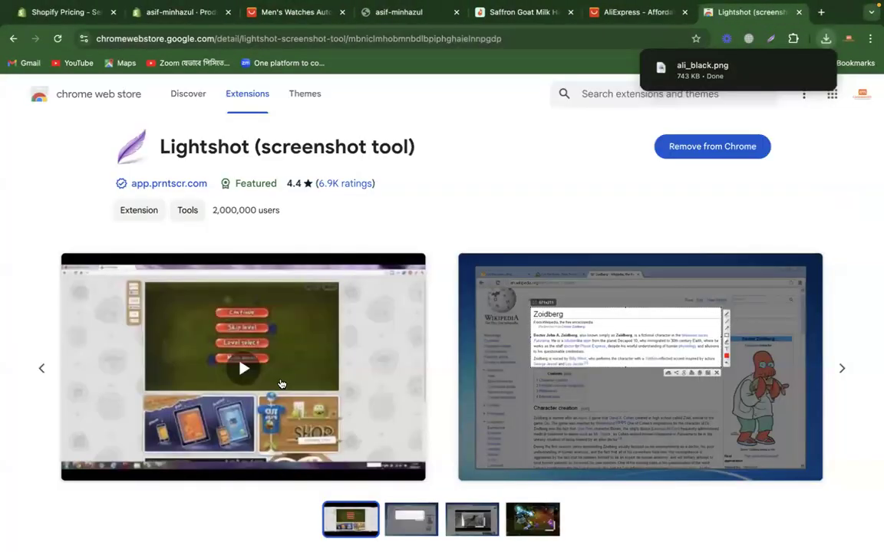
# Step: Show the green watch image on the AliExpress listing, capture it with Lightshot and save it as ali_green
pyautogui.click(272, 13)
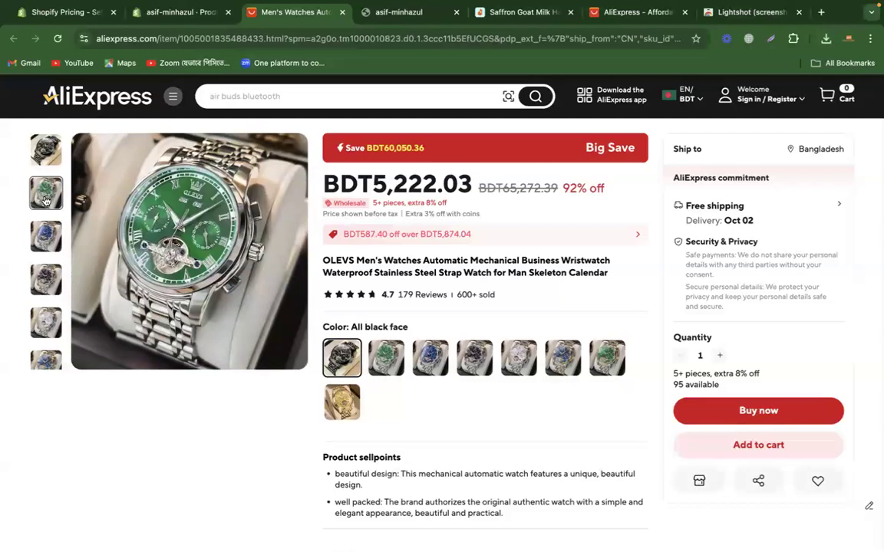
pyautogui.click(771, 39)
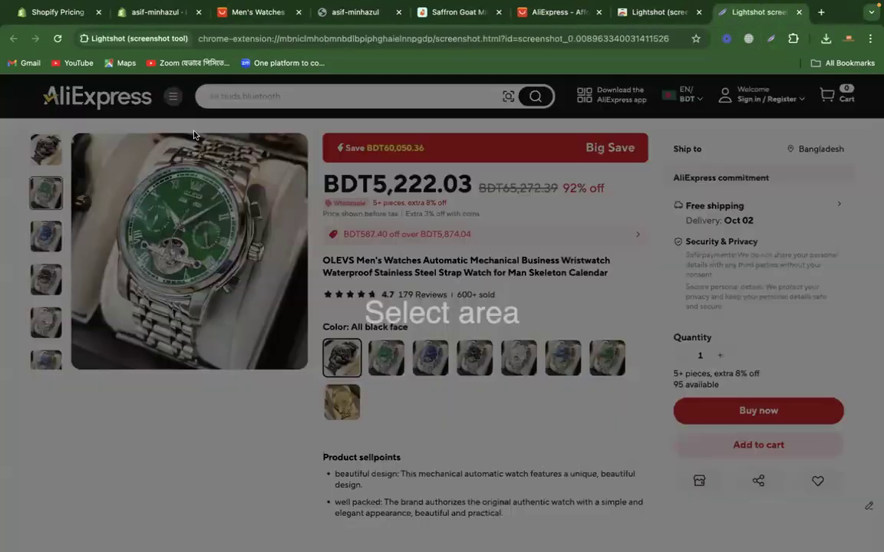
pyautogui.moveTo(73, 136); pyautogui.dragTo(305, 368)
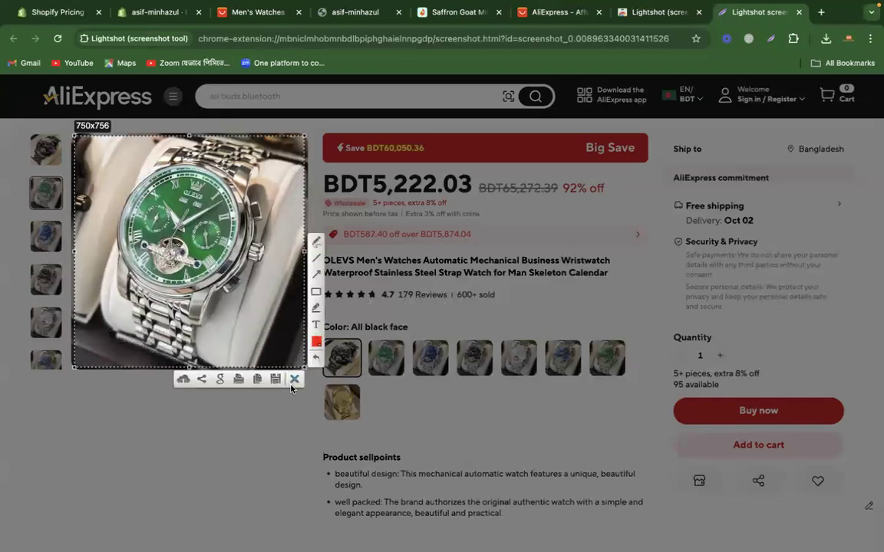
pyautogui.click(275, 379)
pyautogui.write('a')
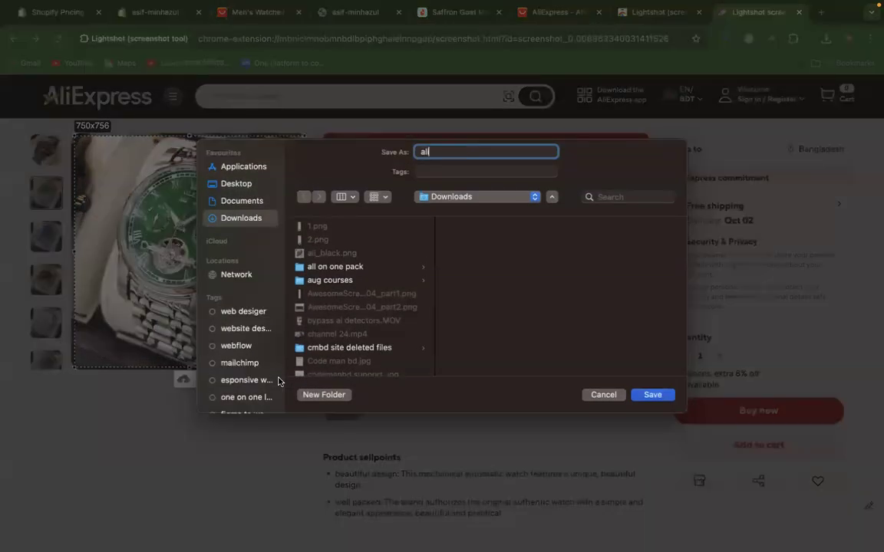
pyautogui.write('li_green')
pyautogui.press('Return')
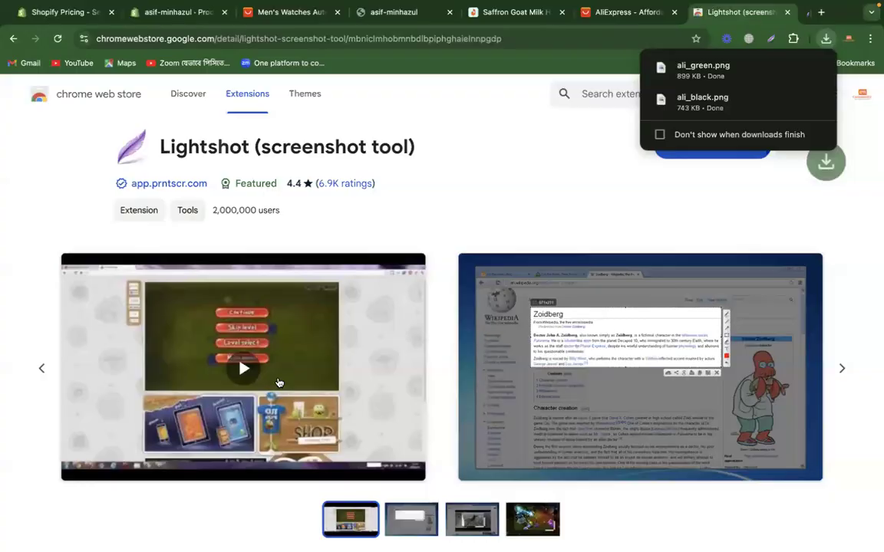
# Step: Show the blue watch image on the AliExpress listing, capture it with Lightshot and save it as ali_blue
pyautogui.click(310, 14)
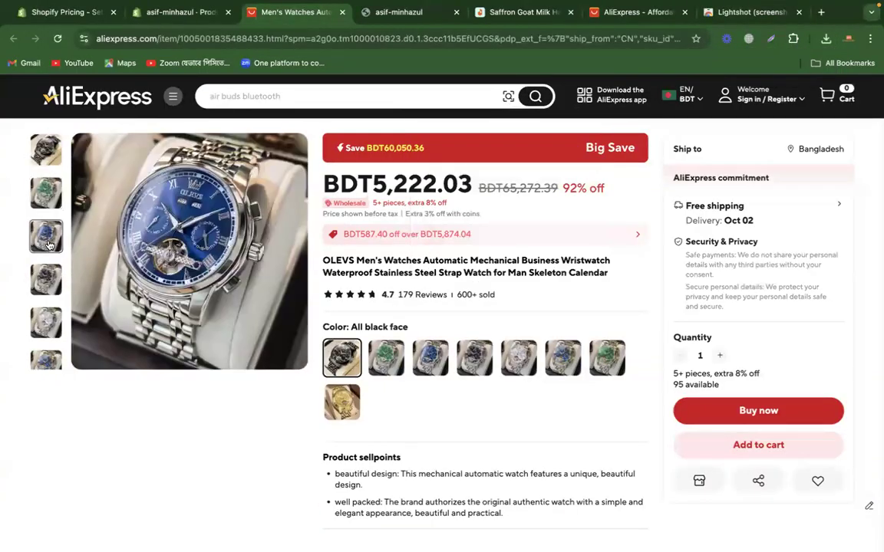
pyautogui.click(771, 39)
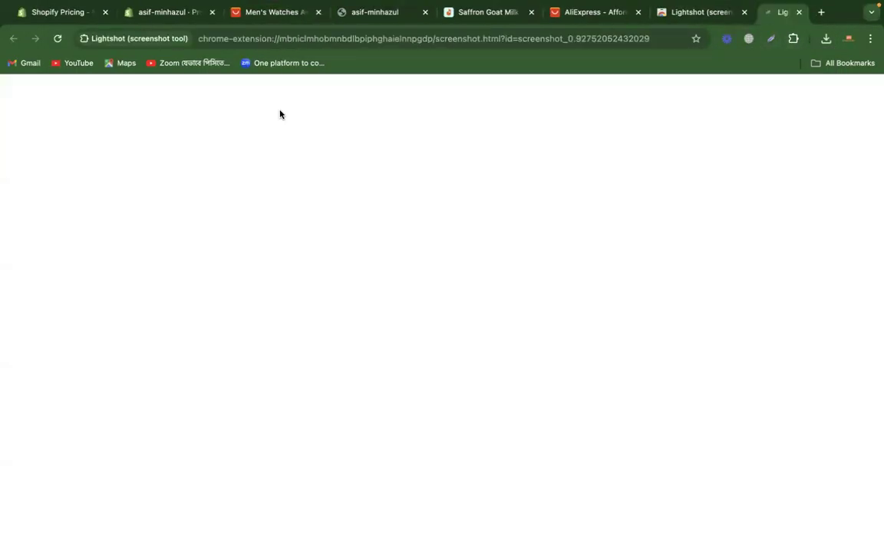
pyautogui.moveTo(74, 140); pyautogui.dragTo(305, 367)
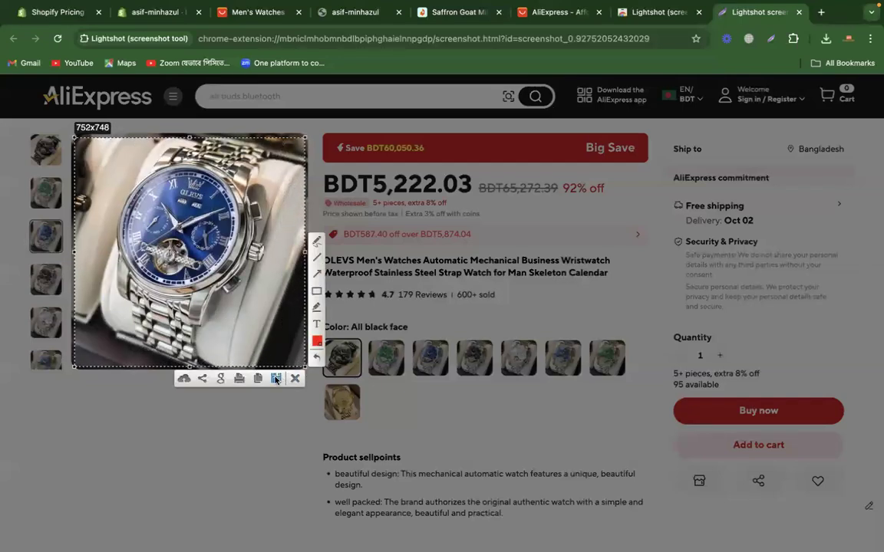
pyautogui.click(275, 378)
pyautogui.write('ali_blue')
pyautogui.press('Return')
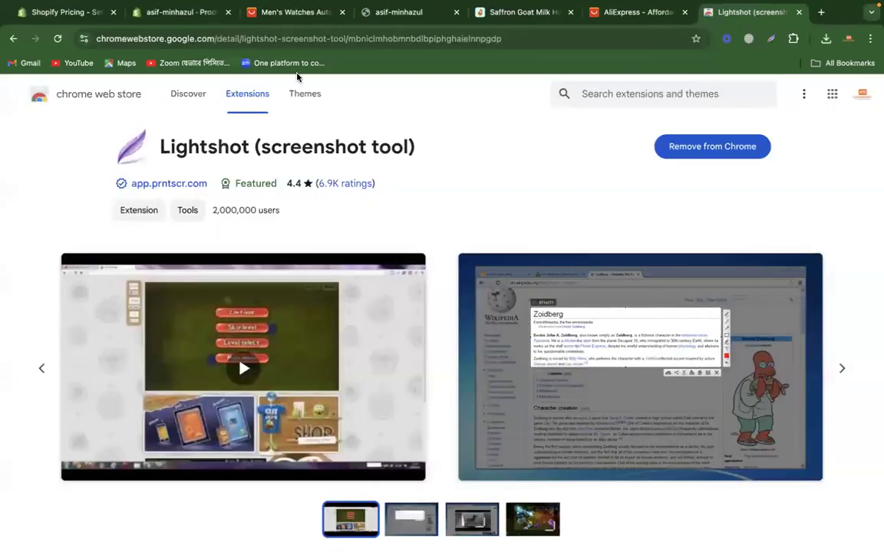
# Step: Upload ali_black.png, ali_blue.png and ali_green.png from Downloads to the Shopify product's media
pyautogui.click(280, 11)
pyautogui.click(171, 13)
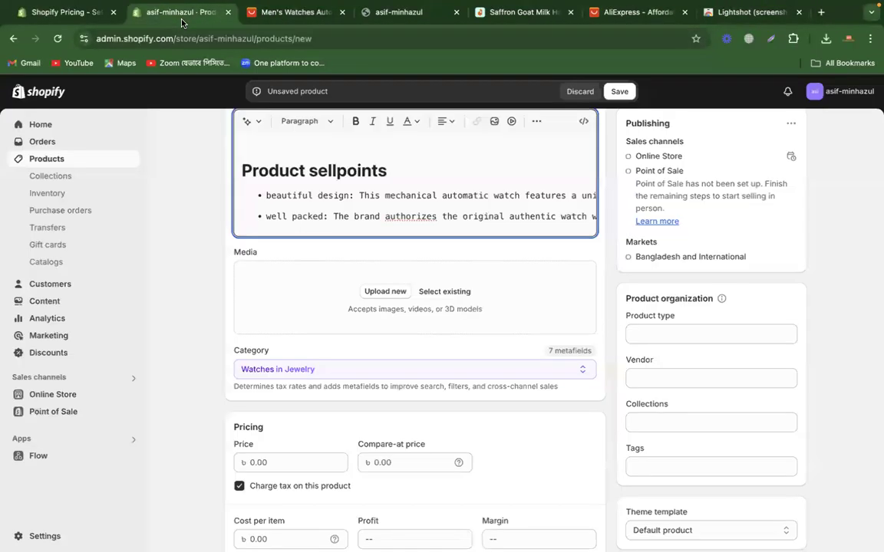
pyautogui.click(395, 291)
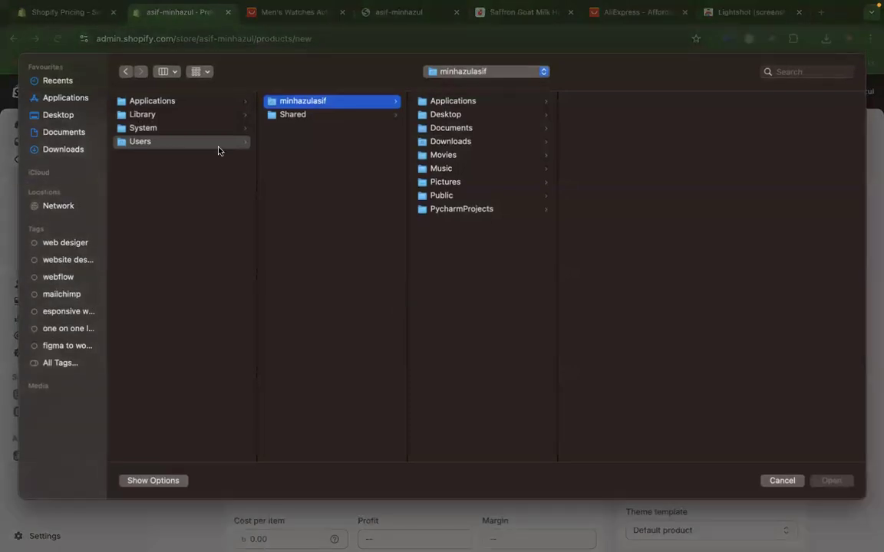
pyautogui.click(66, 150)
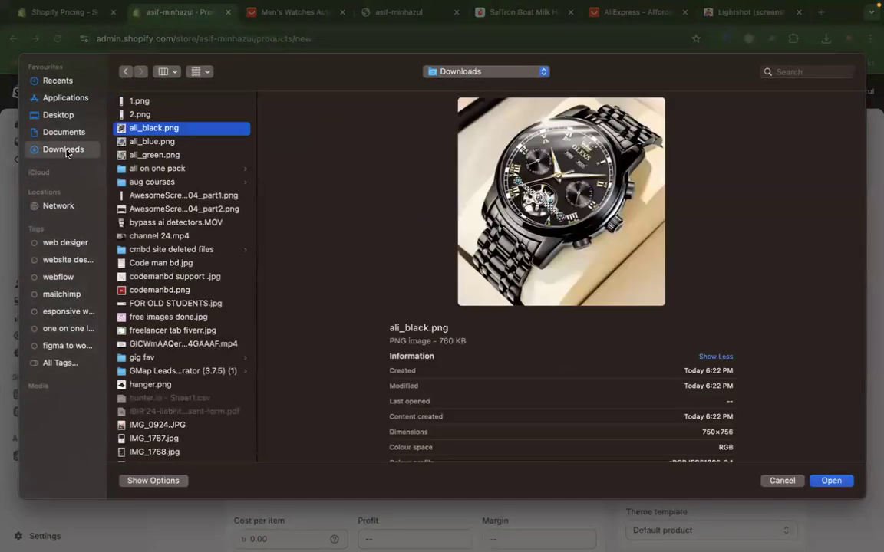
pyautogui.hotkey('shift', 'Down')
pyautogui.hotkey('shift', 'Down')
pyautogui.press('Return')
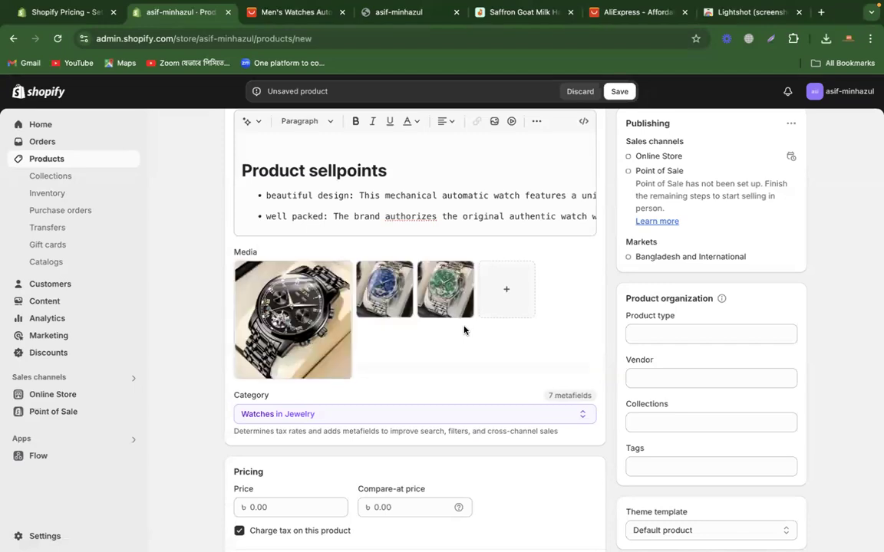
# Step: Copy the whole-number sale price 5,222 from the AliExpress listing into the Shopify product's price
pyautogui.scroll(-3, 217, 405)
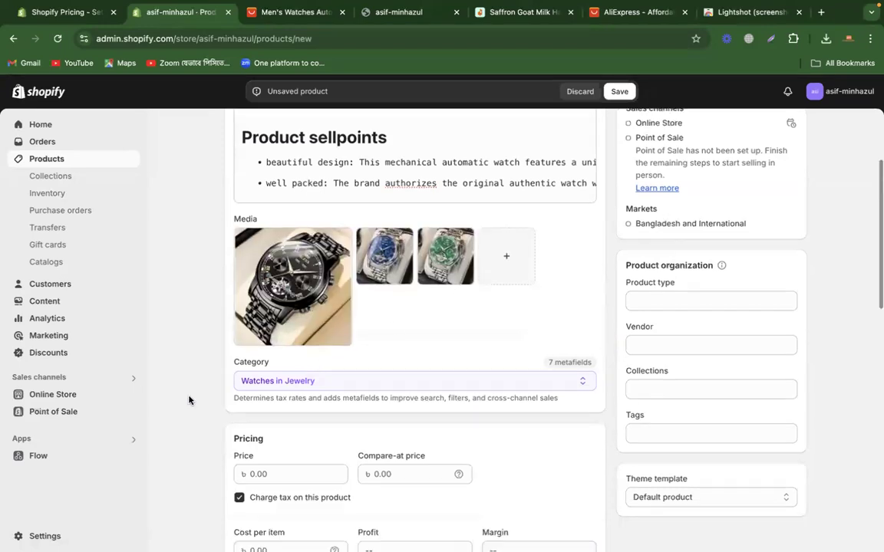
pyautogui.click(308, 397)
pyautogui.scroll(-3, 174, 411)
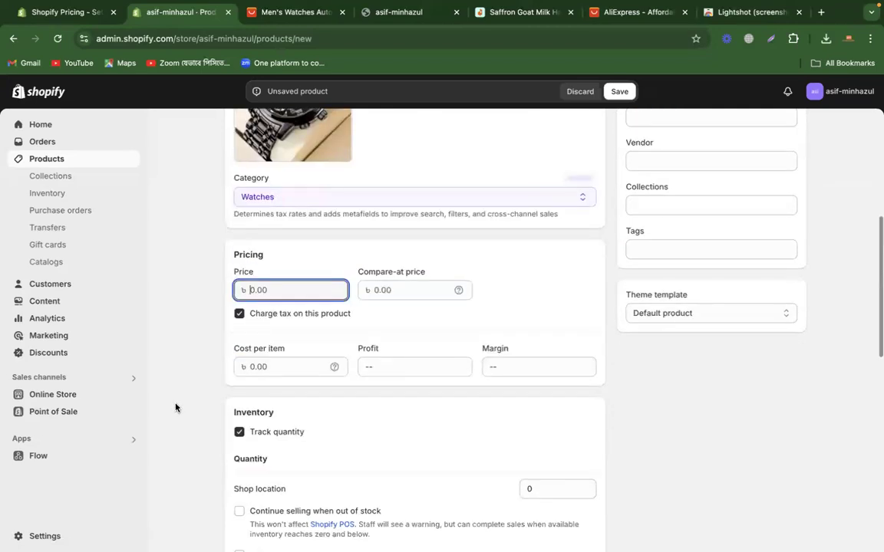
pyautogui.click(376, 290)
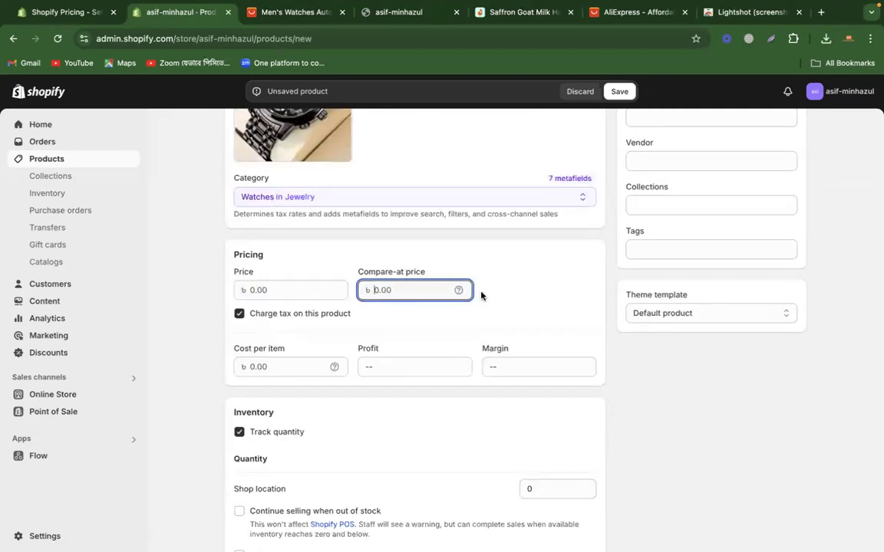
pyautogui.moveTo(459, 292)
pyautogui.click(292, 13)
pyautogui.moveTo(379, 185); pyautogui.dragTo(433, 186)
pyautogui.press('super+c')
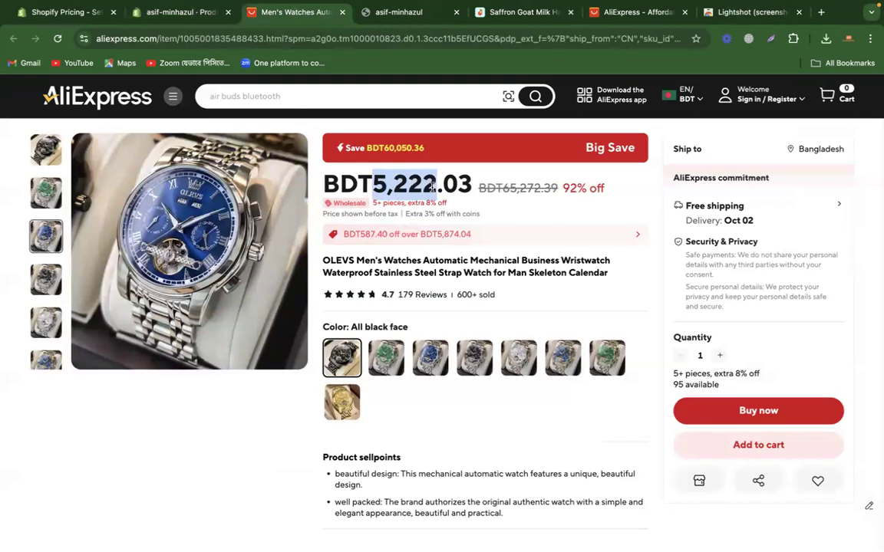
pyautogui.click(181, 12)
pyautogui.click(307, 292)
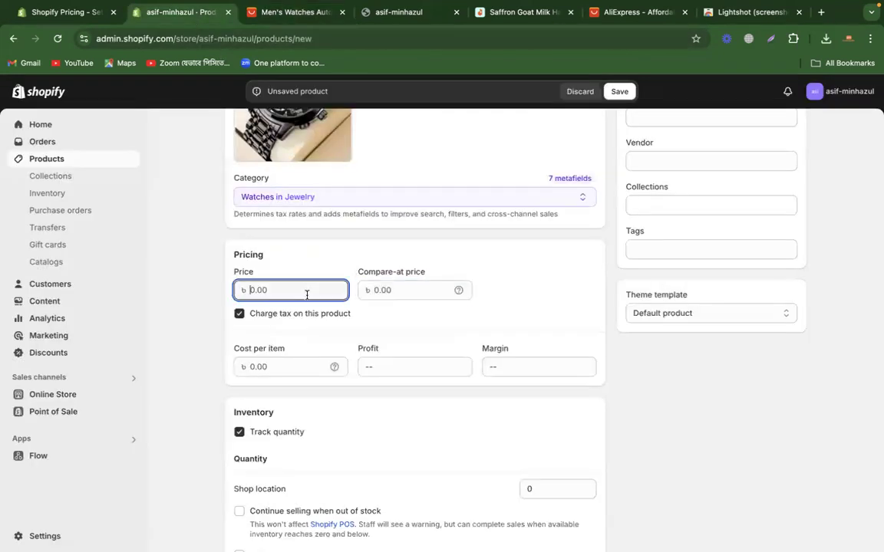
pyautogui.press('super+v')
# Step: Copy the crossed-out original price 65,272 from the AliExpress listing into the Shopify product's compare-at price
pyautogui.click(415, 290)
pyautogui.click(256, 15)
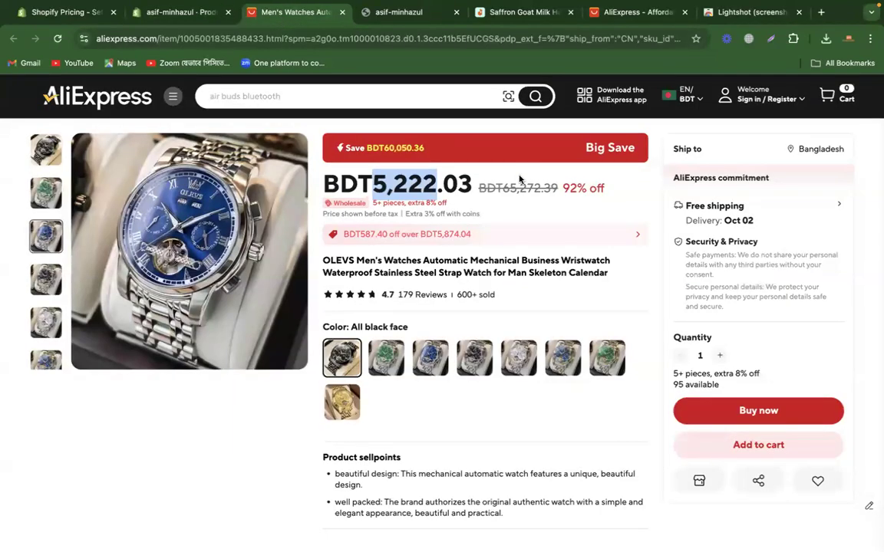
pyautogui.moveTo(504, 188); pyautogui.dragTo(542, 188)
pyautogui.press('super+c')
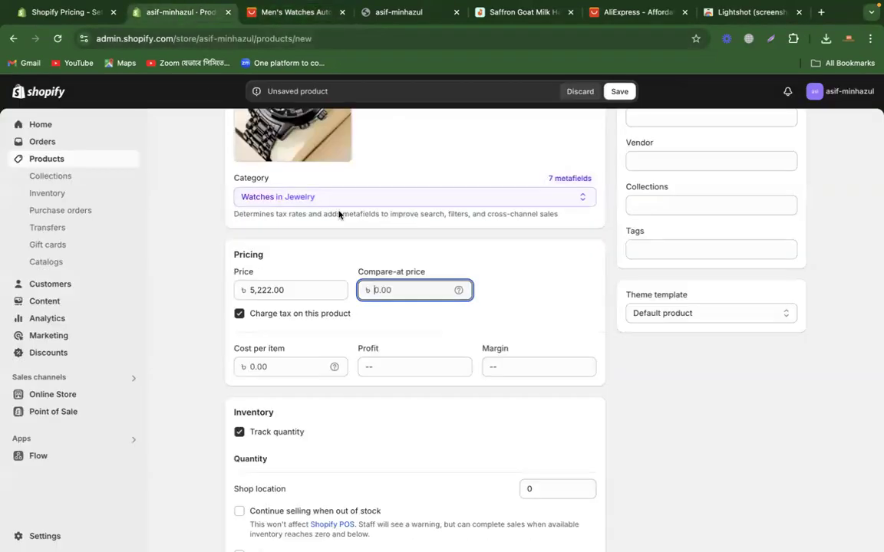
pyautogui.click(188, 13)
pyautogui.press('super+v')
pyautogui.click(548, 280)
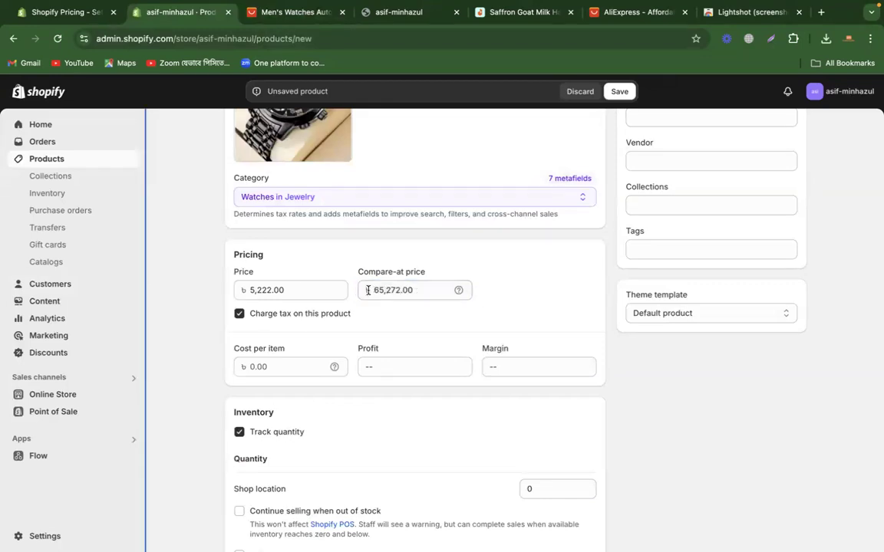
# Step: Check the AliExpress sale and original prices against the price and compare-at price on the Shopify product form
pyautogui.click(292, 14)
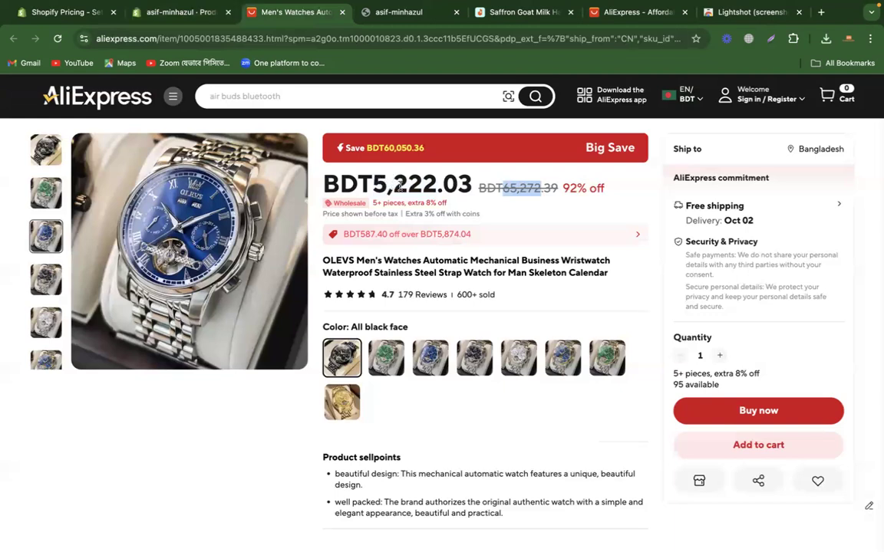
pyautogui.click(172, 13)
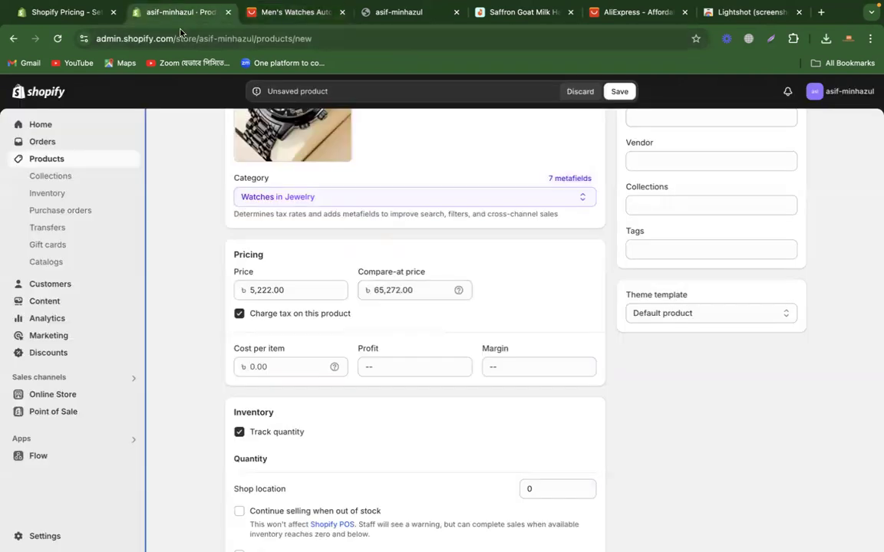
pyautogui.click(294, 290)
pyautogui.click(424, 285)
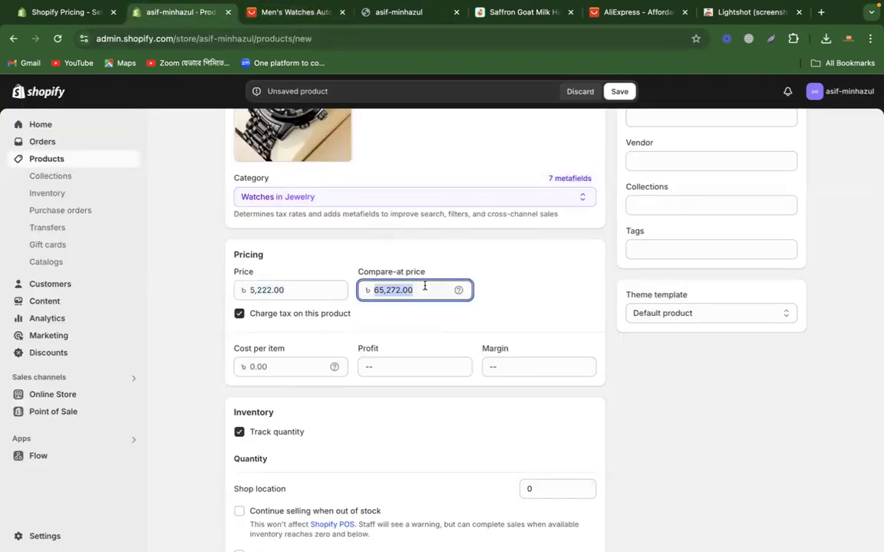
pyautogui.click(551, 289)
# Step: Review the Shopify product's cost-per-item and inventory fields, and check the AliExpress watch listing for available quantity
pyautogui.scroll(-2, 682, 414)
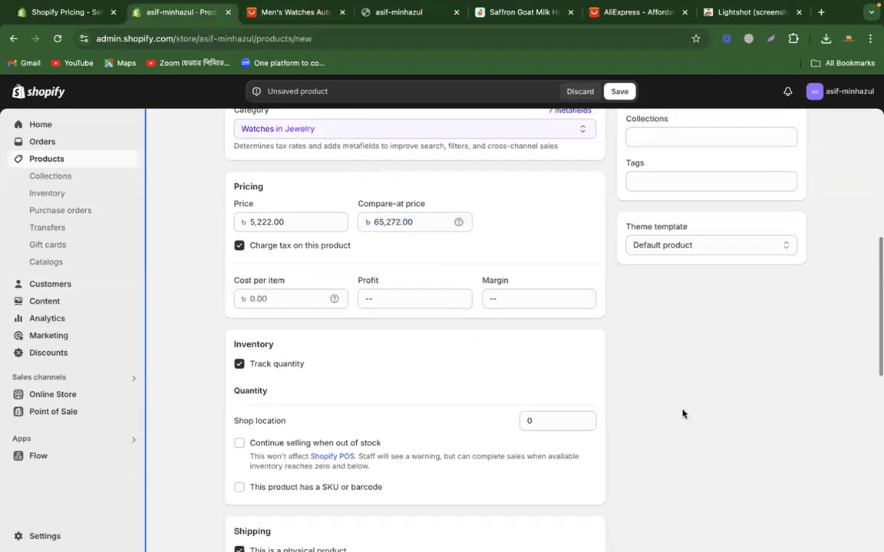
pyautogui.click(304, 301)
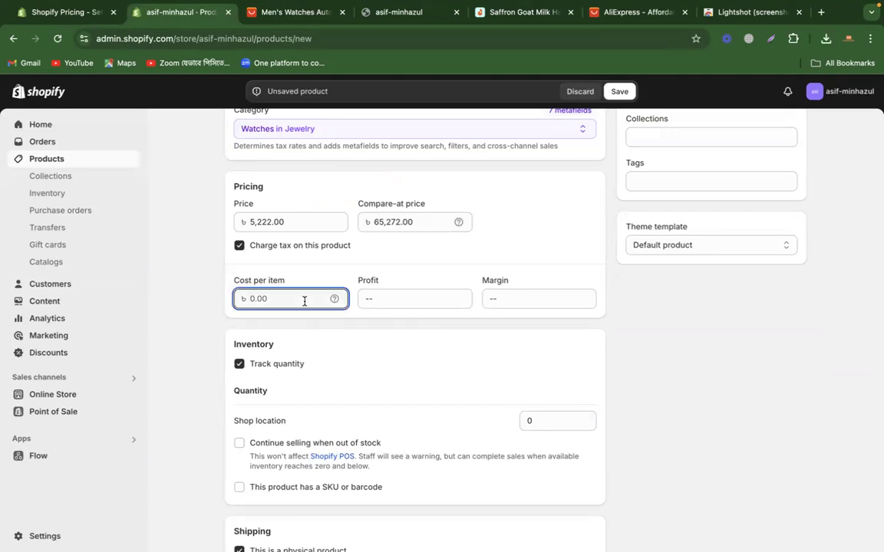
pyautogui.click(721, 405)
pyautogui.scroll(-3, 721, 404)
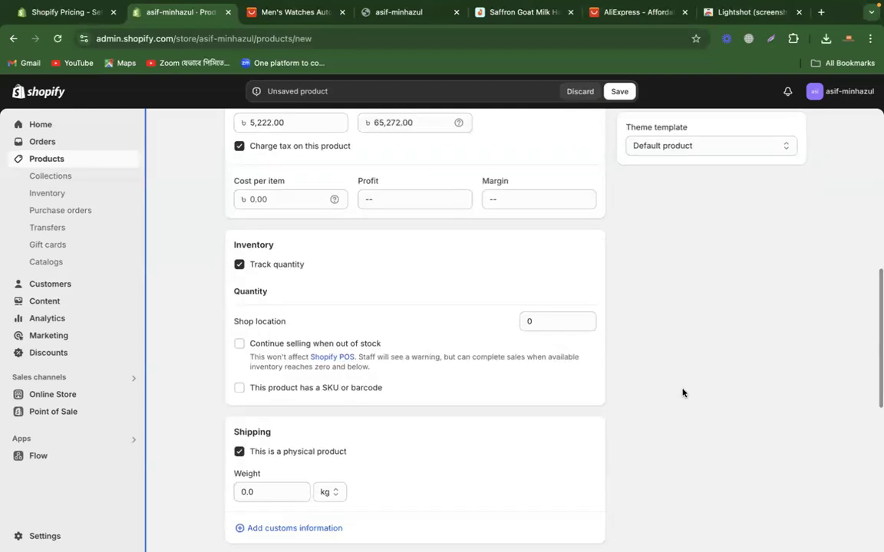
pyautogui.click(259, 14)
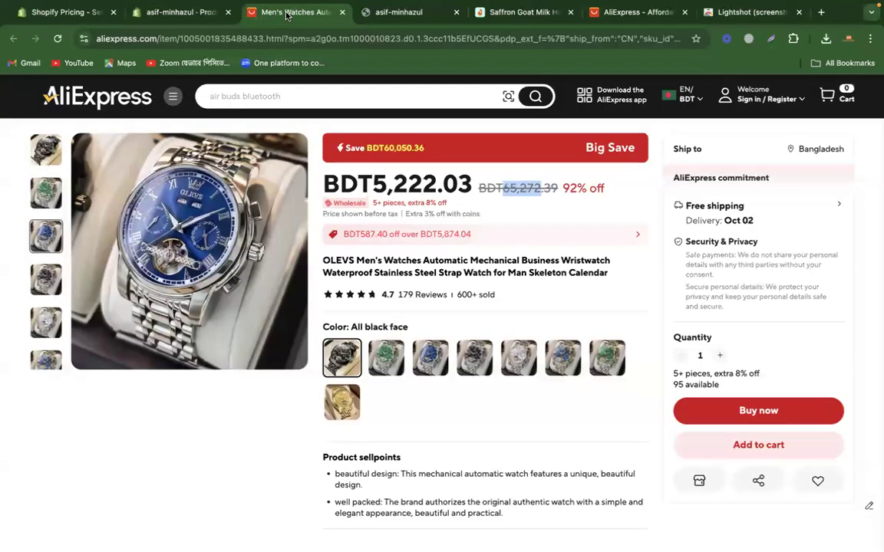
pyautogui.scroll(-1, 252, 473)
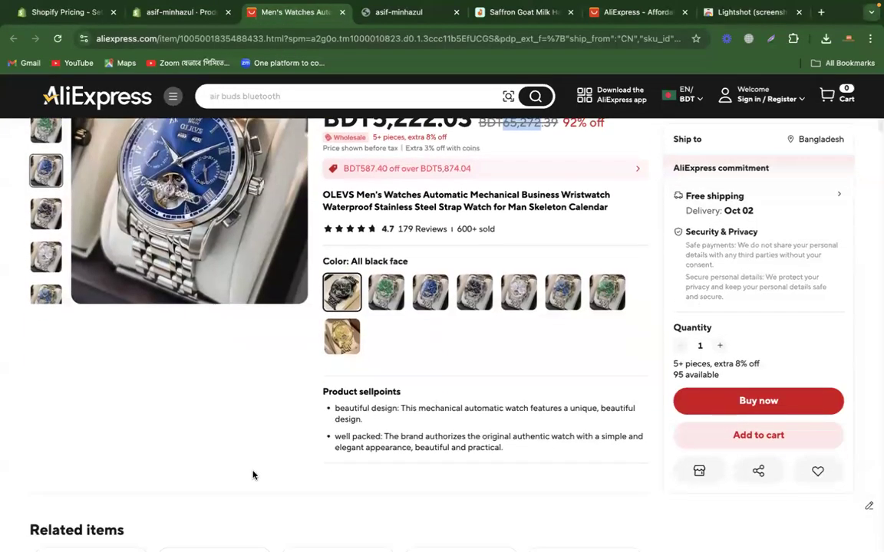
pyautogui.scroll(-1, 253, 475)
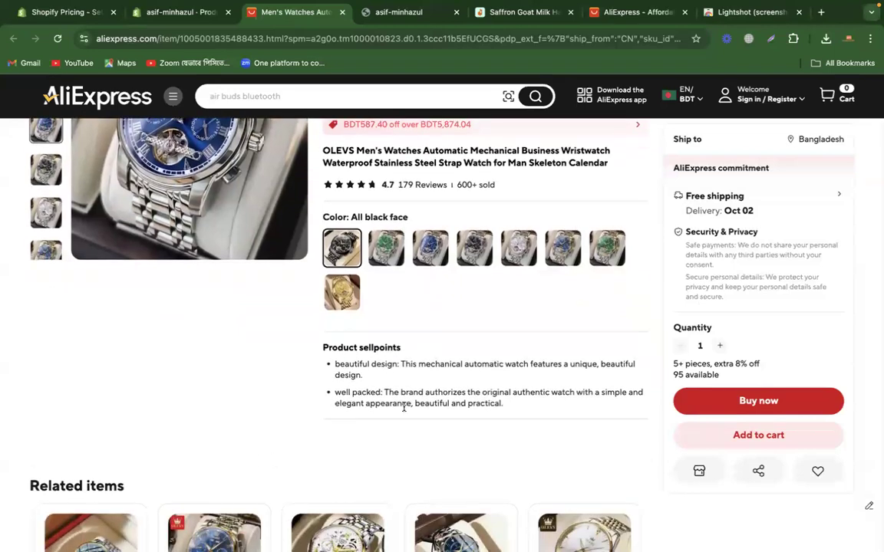
# Step: Examine the ratings and the remaining-stock note beside the quantity on the Daraz Saffron Goat Milk Handmade Soap Bar listing
pyautogui.click(530, 15)
pyautogui.scroll(-1, 506, 274)
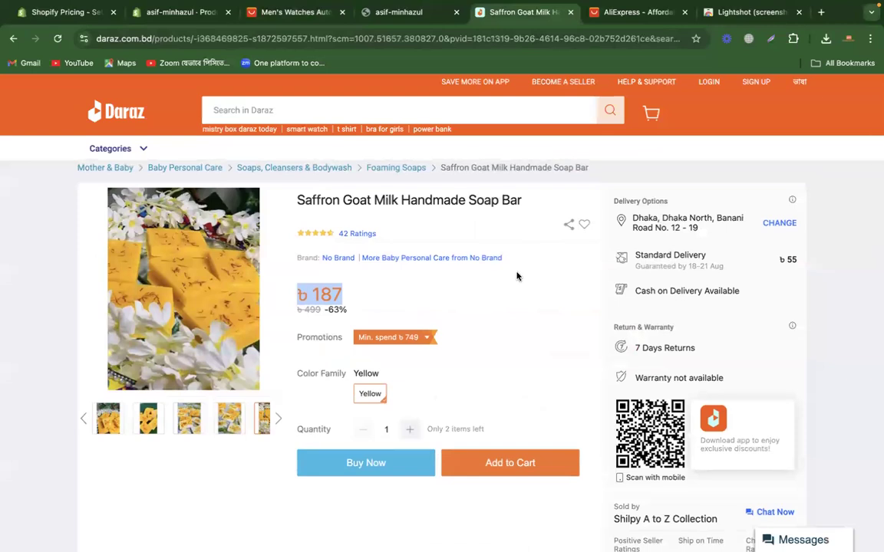
pyautogui.scroll(-5, 537, 329)
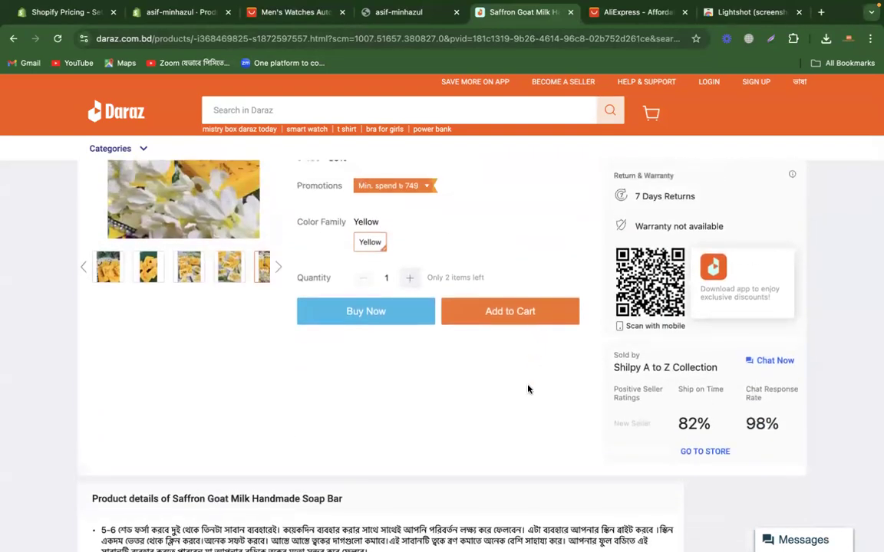
pyautogui.scroll(3, 528, 388)
pyautogui.scroll(2, 509, 291)
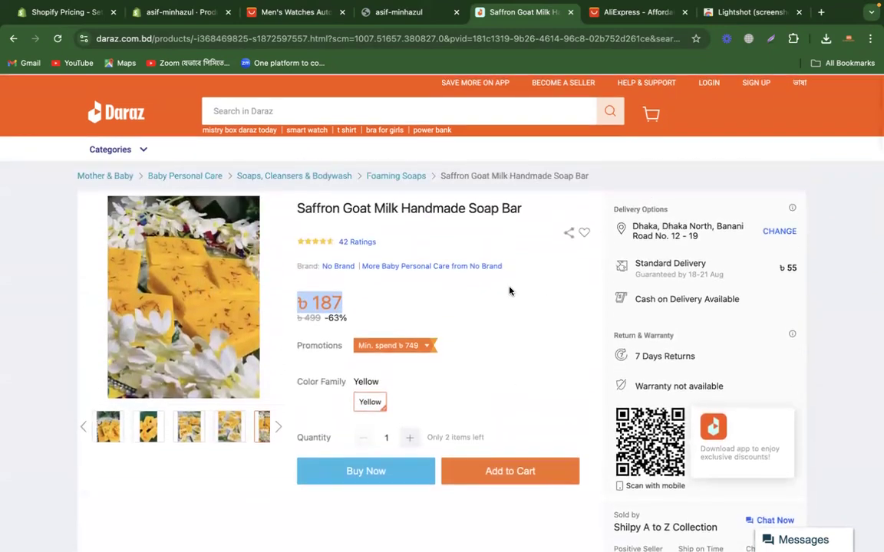
pyautogui.moveTo(379, 241); pyautogui.dragTo(337, 243)
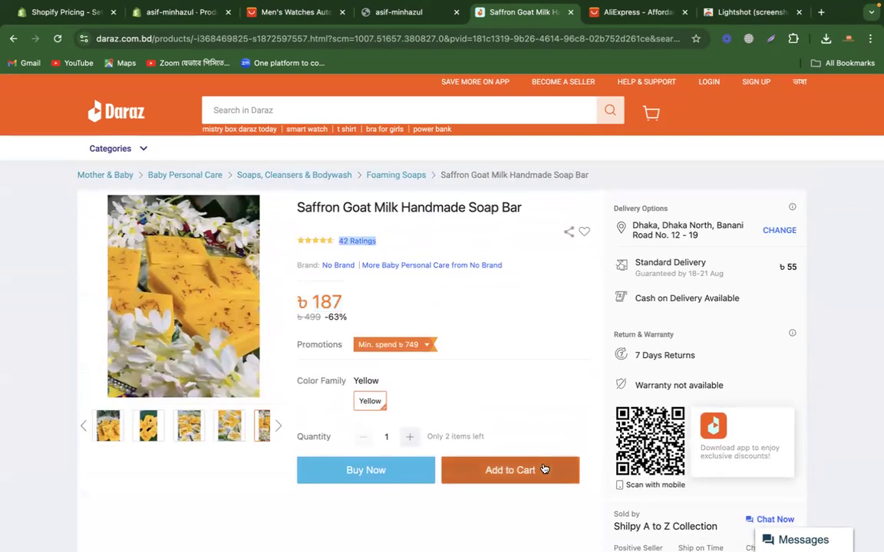
pyautogui.scroll(-2, 542, 401)
pyautogui.moveTo(422, 372); pyautogui.dragTo(512, 370)
pyautogui.click(512, 371)
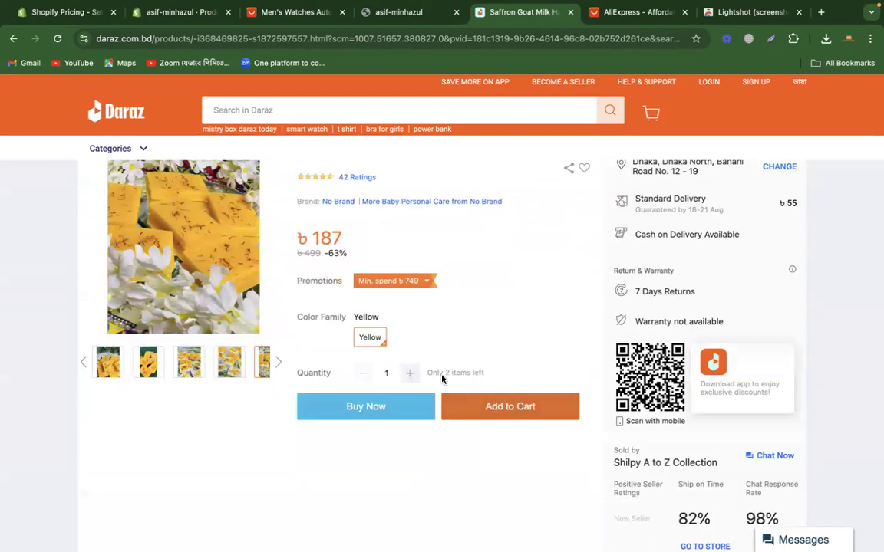
pyautogui.moveTo(426, 372); pyautogui.dragTo(467, 373)
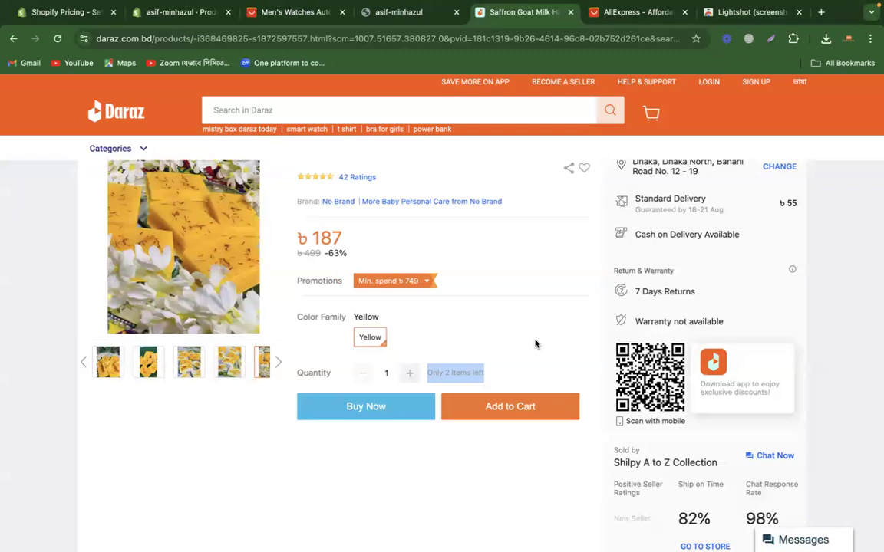
pyautogui.click(438, 372)
pyautogui.moveTo(428, 372); pyautogui.dragTo(489, 376)
pyautogui.tripleClick(453, 372)
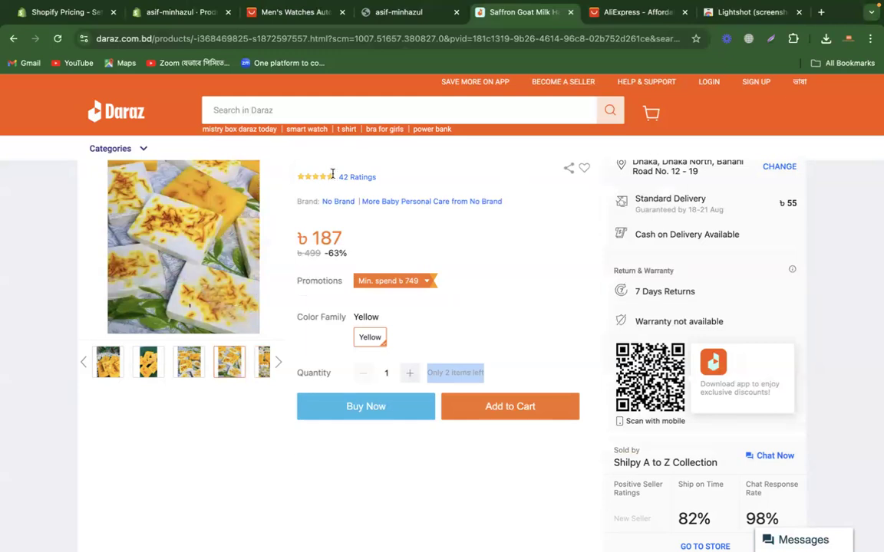
# Step: Return to the Shopify product form and set the inventory quantity at Shop location to 25
pyautogui.click(247, 14)
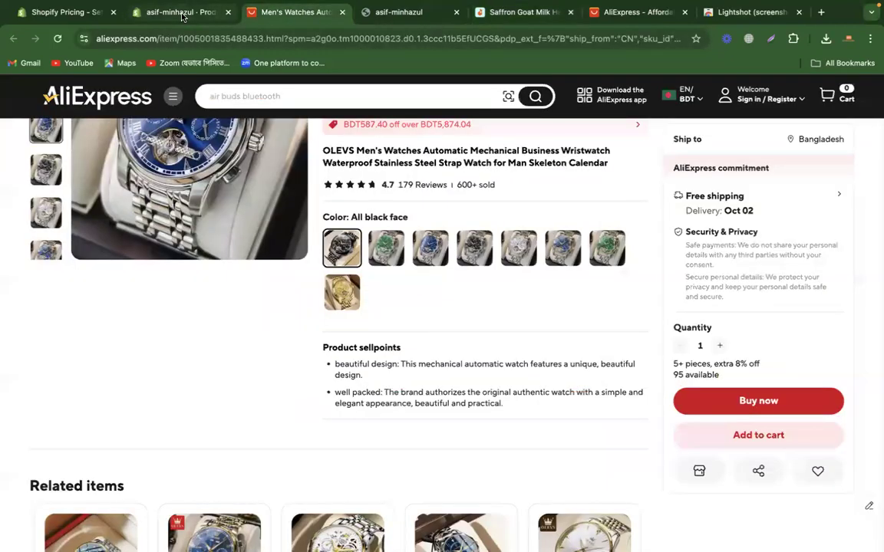
pyautogui.click(224, 13)
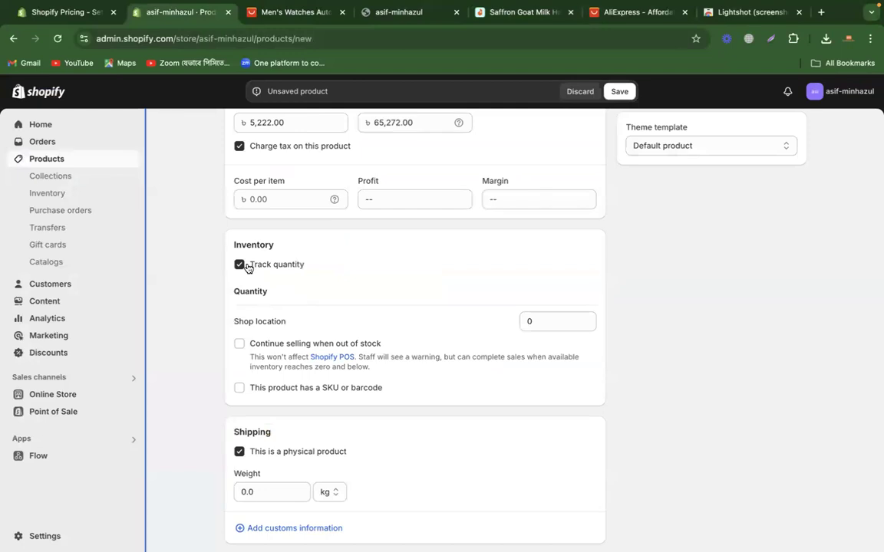
pyautogui.click(537, 323)
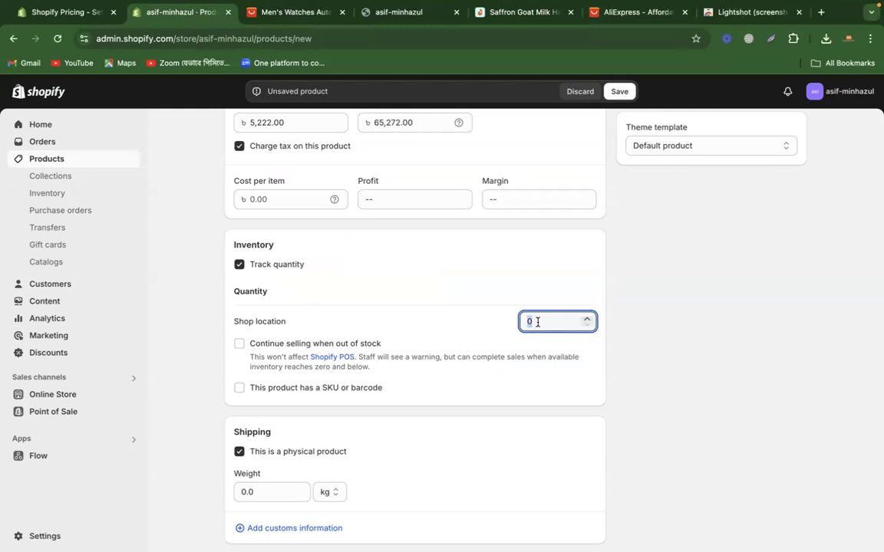
pyautogui.write('25')
pyautogui.click(716, 343)
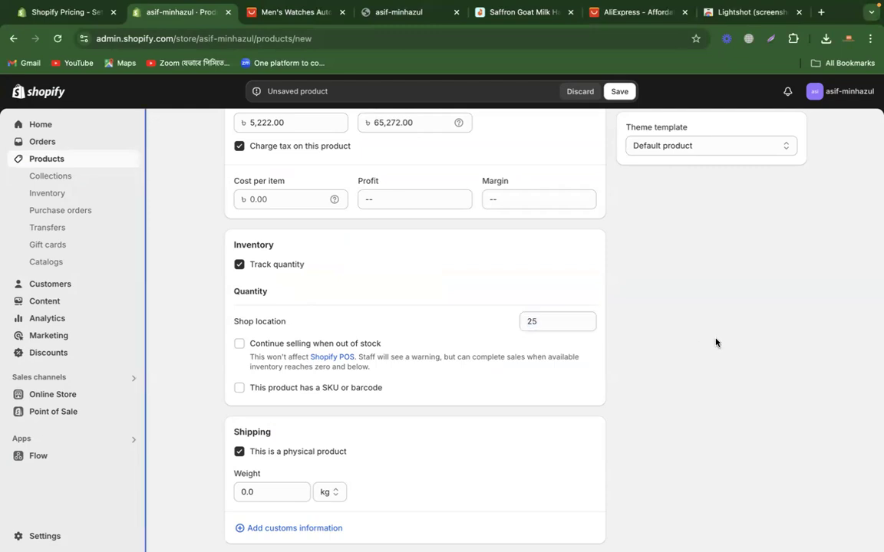
pyautogui.click(551, 323)
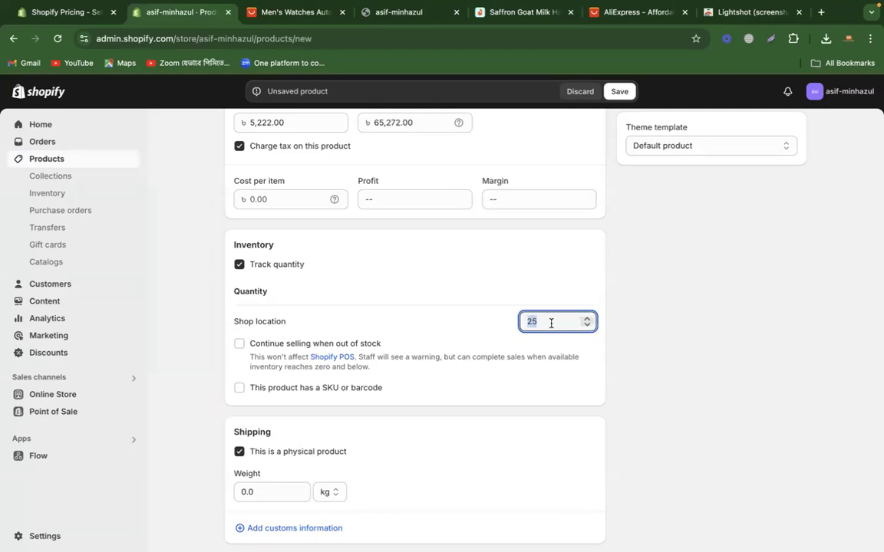
pyautogui.click(653, 319)
# Step: Review the product form's remaining sections and the product type, vendor, collections and tags fields under Product organization
pyautogui.scroll(-3, 625, 362)
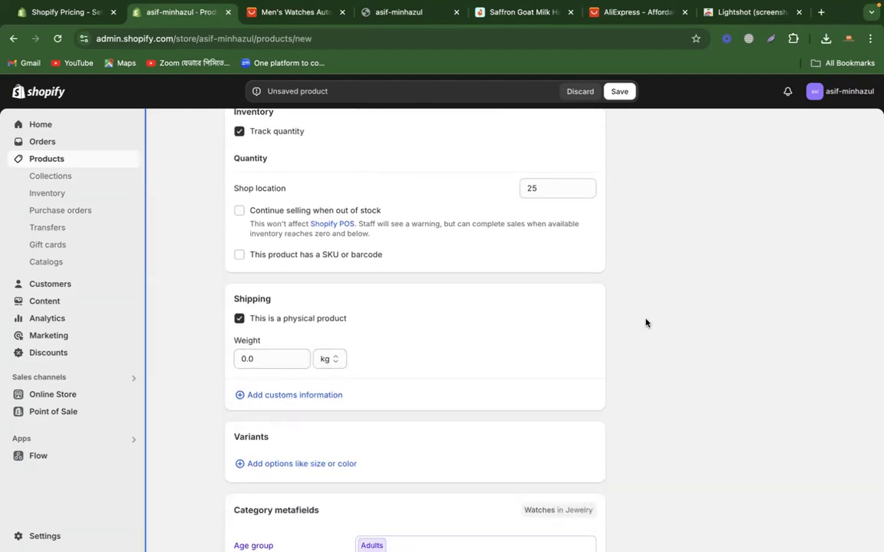
pyautogui.scroll(-4, 645, 321)
pyautogui.scroll(20, 645, 321)
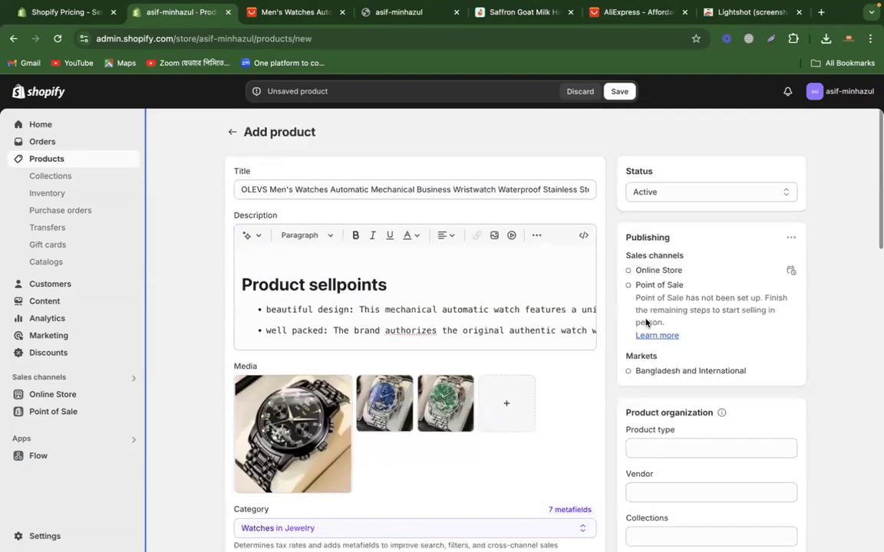
pyautogui.scroll(-3, 781, 380)
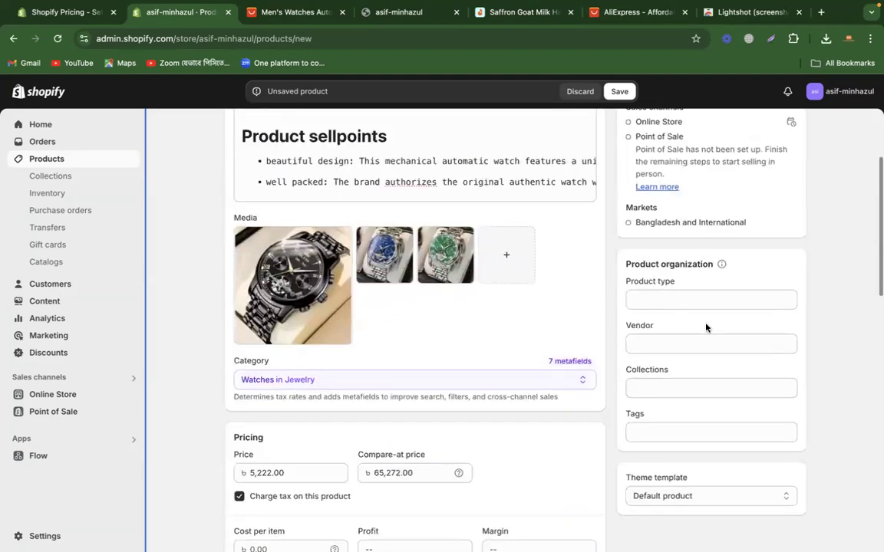
pyautogui.click(688, 300)
pyautogui.click(687, 344)
pyautogui.click(682, 387)
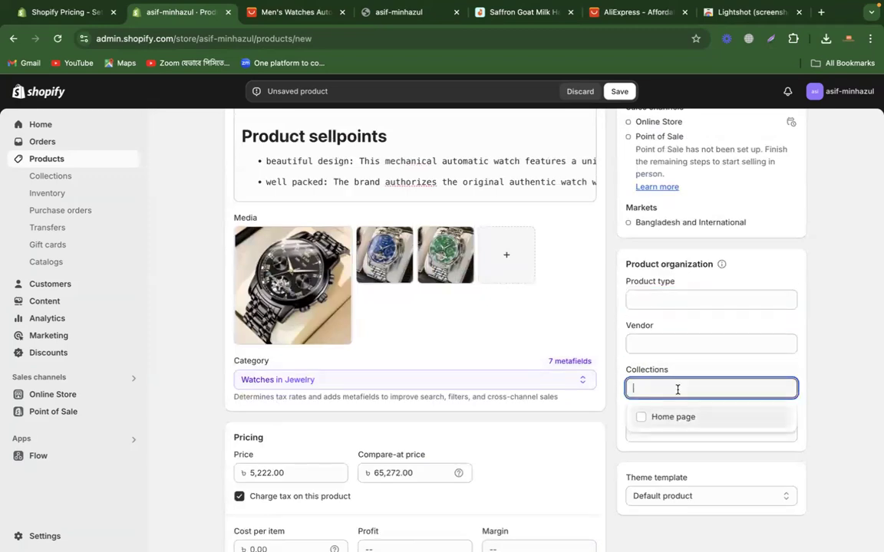
pyautogui.click(807, 373)
pyautogui.click(741, 427)
pyautogui.click(847, 351)
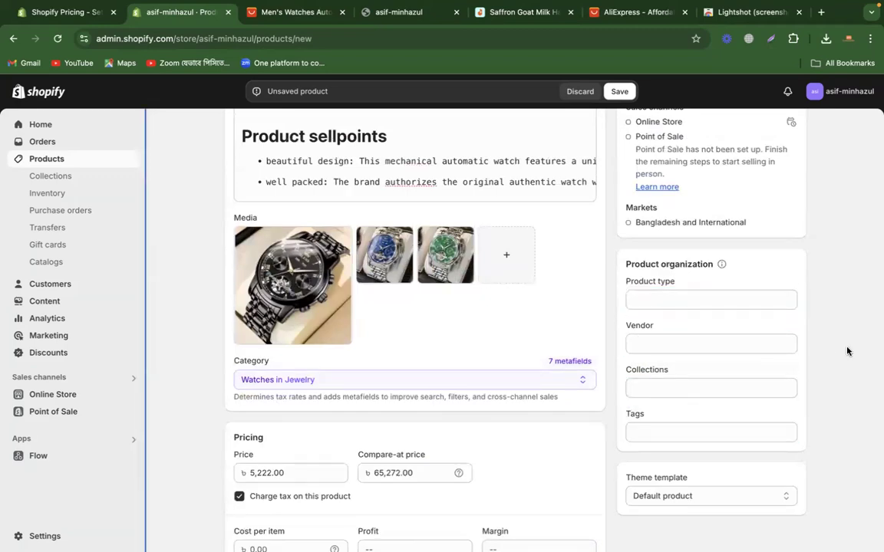
# Step: Check the AliExpress category list and the watch listing for a suitable Shopify product type
pyautogui.scroll(-1, 847, 352)
pyautogui.click(666, 254)
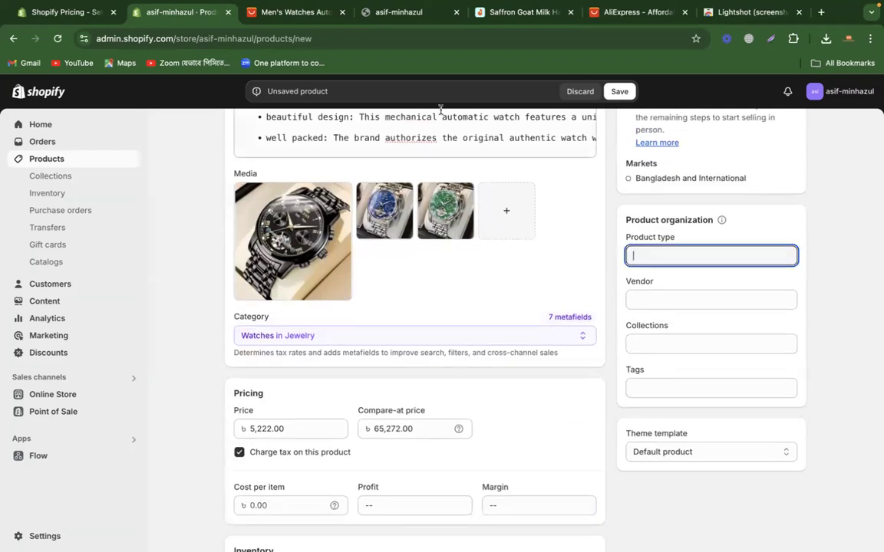
pyautogui.click(286, 14)
pyautogui.scroll(3, 270, 112)
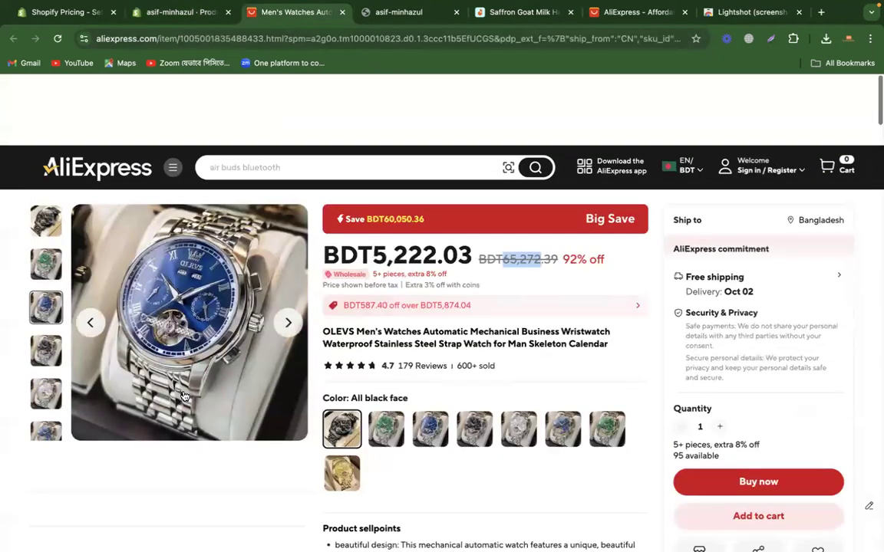
pyautogui.moveTo(172, 96)
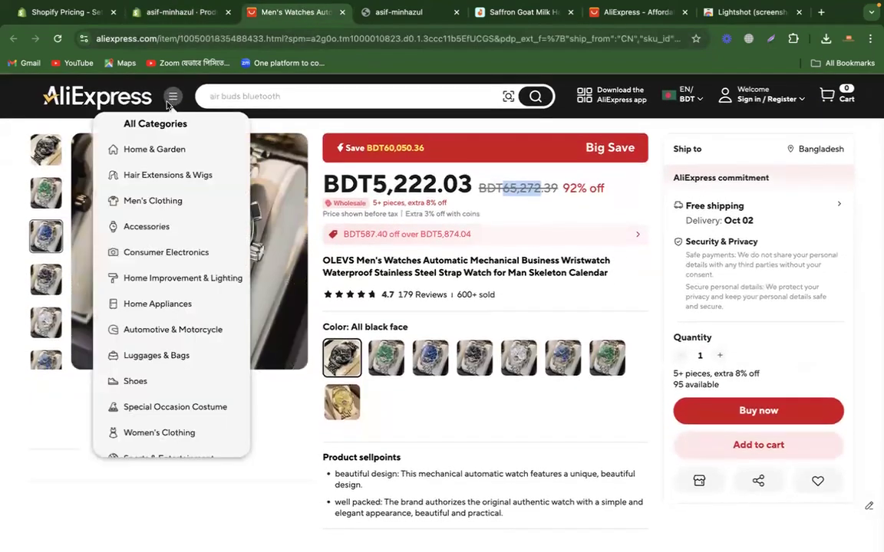
pyautogui.moveTo(146, 229)
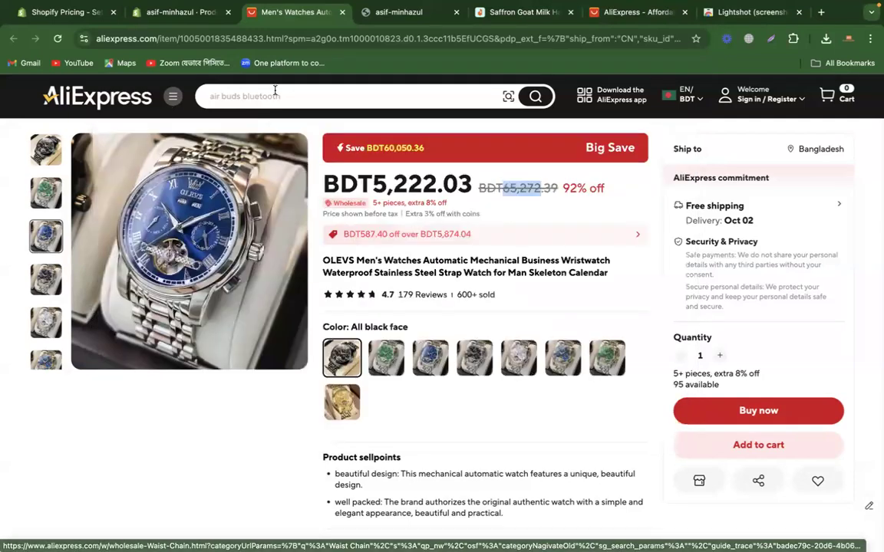
pyautogui.scroll(-8, 196, 453)
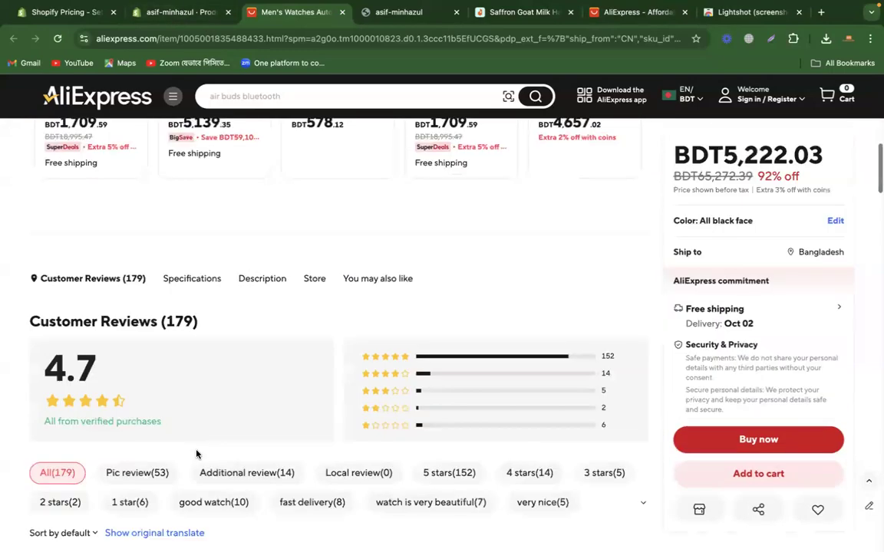
pyautogui.scroll(3, 196, 453)
pyautogui.scroll(5, 210, 439)
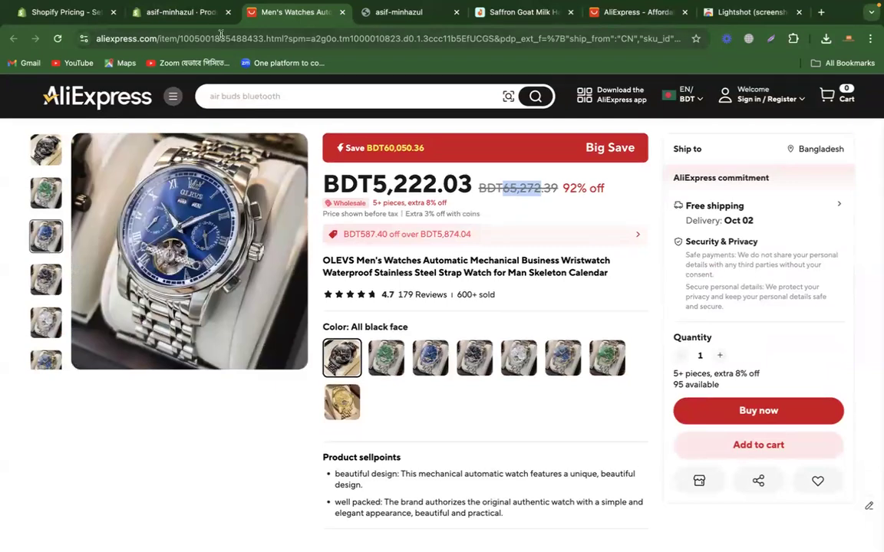
# Step: Set the Shopify product's product type to "men's watch"
pyautogui.click(182, 12)
pyautogui.write('me')
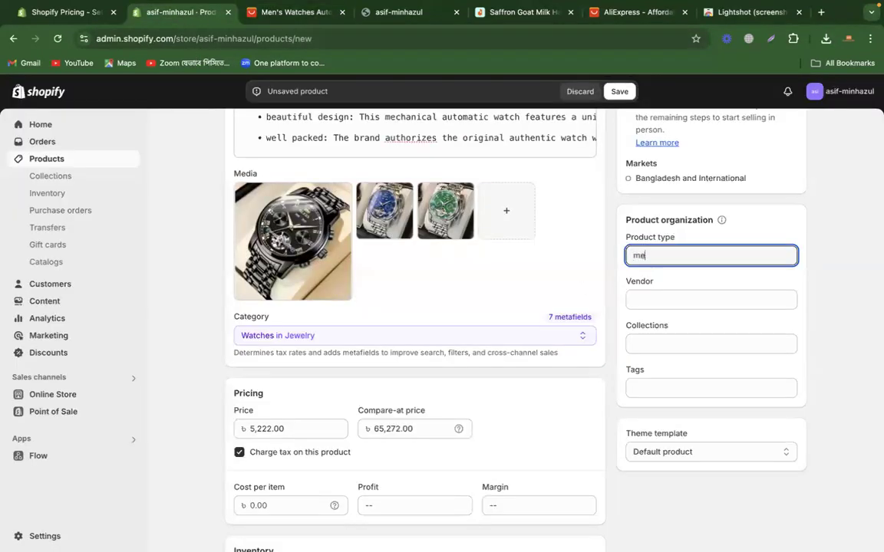
pyautogui.write("n's watch")
pyautogui.click(823, 259)
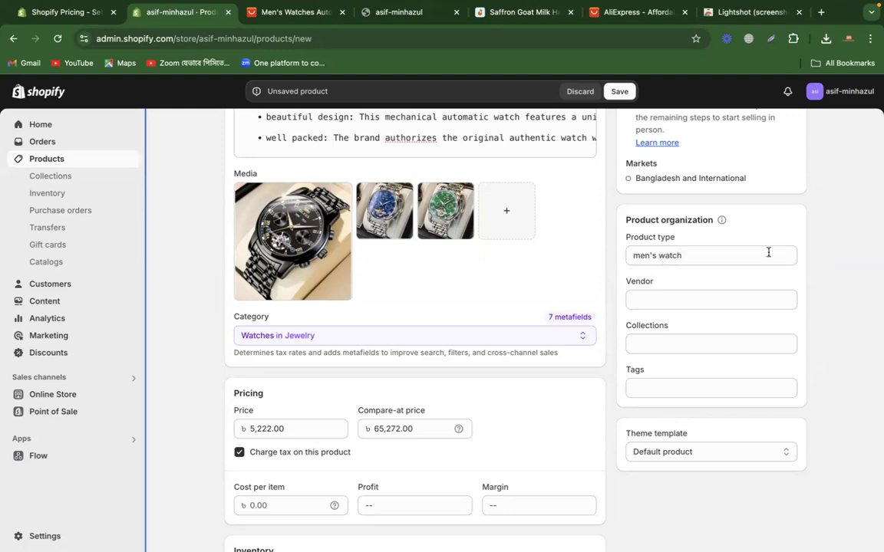
# Step: Look up AliExpress search suggestions for "watch" as ideas for the Shopify product's tags
pyautogui.click(696, 382)
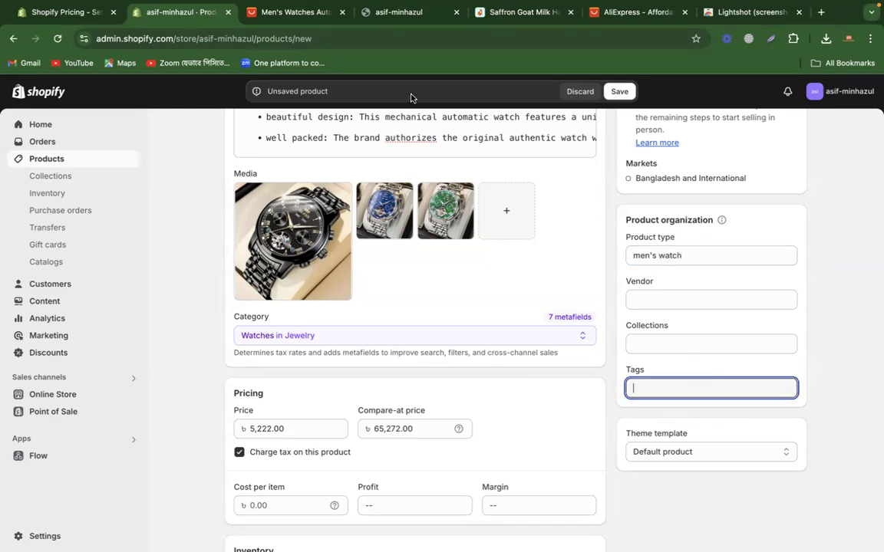
pyautogui.click(292, 11)
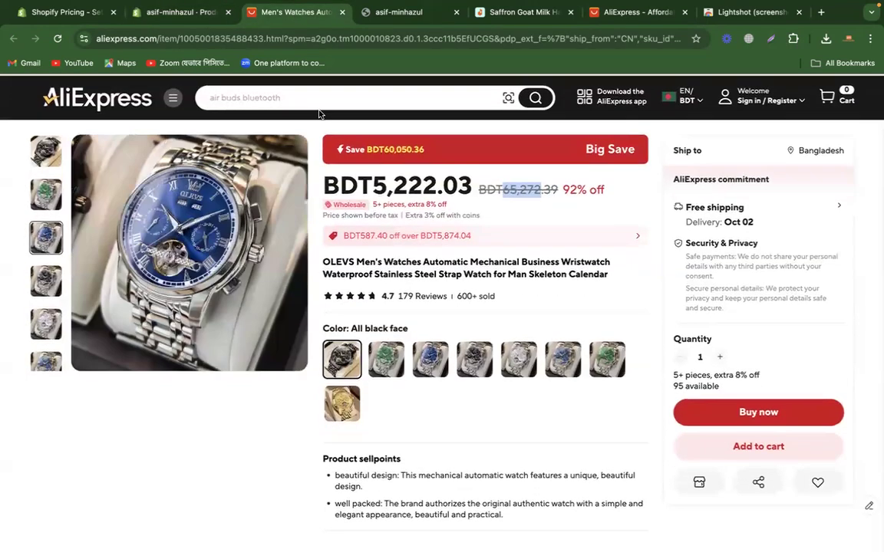
pyautogui.click(278, 94)
pyautogui.write('ments')
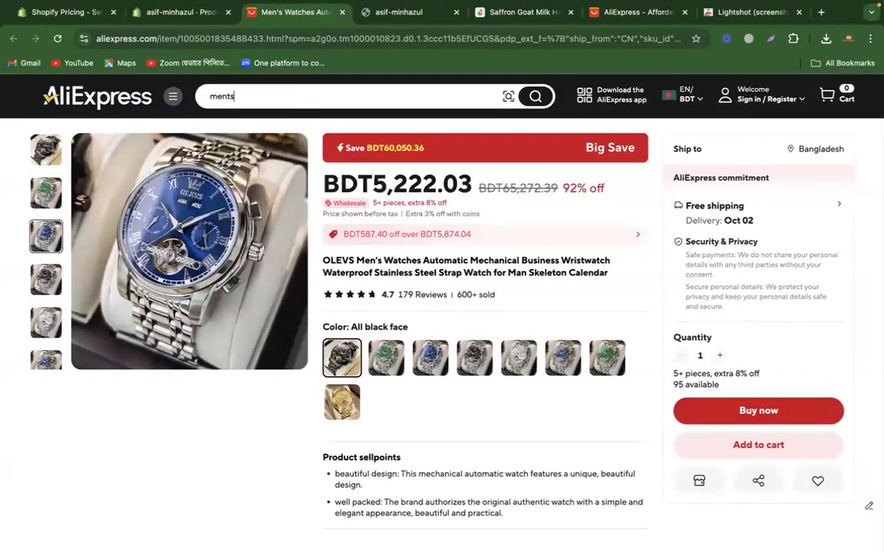
pyautogui.hotkey('ctrl', 'a')
pyautogui.write('watch')
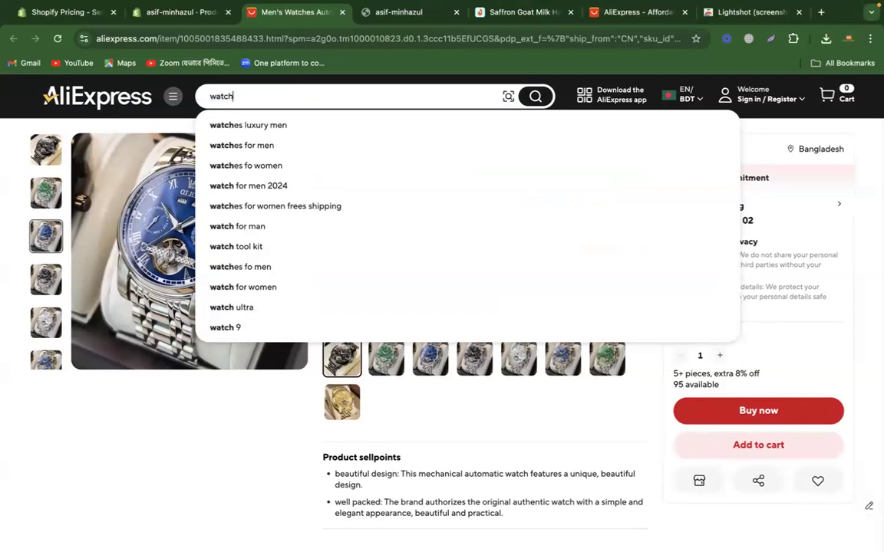
# Step: Switch to the AliExpress home page and dismiss the notification subscription prompt
pyautogui.click(228, 441)
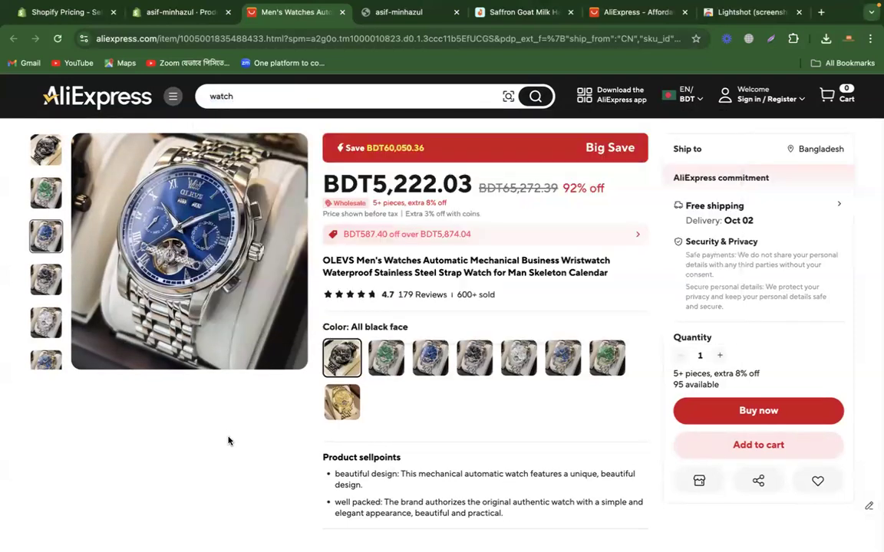
pyautogui.click(603, 12)
pyautogui.scroll(10, 273, 345)
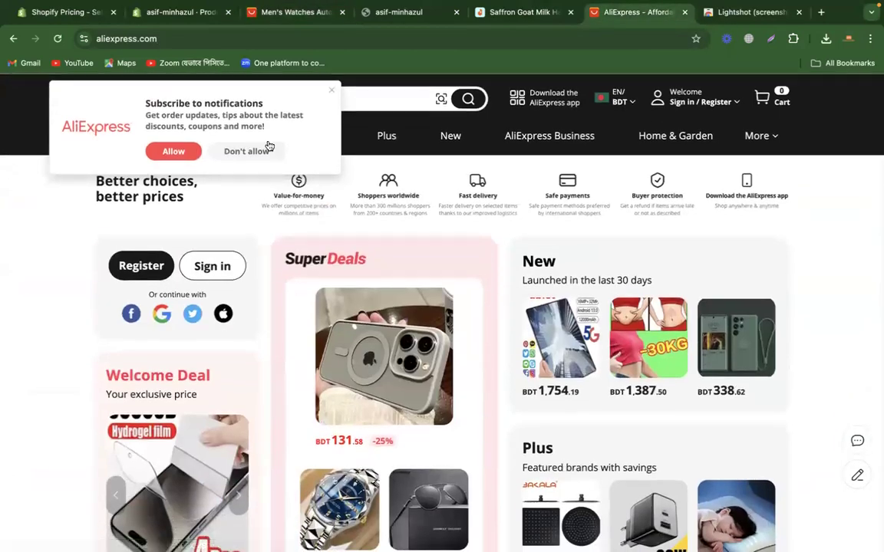
pyautogui.click(332, 91)
pyautogui.click(307, 98)
pyautogui.click(123, 136)
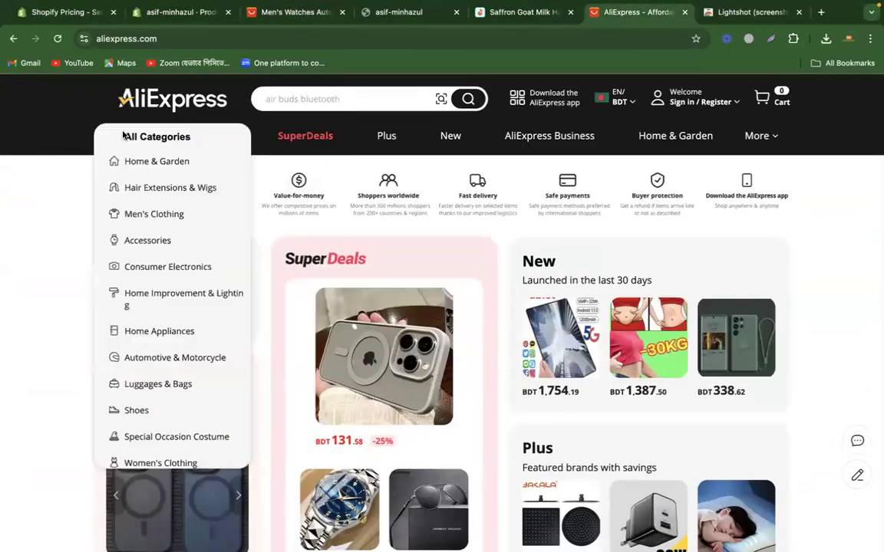
# Step: Search AliExpress for "watch" and browse the listings in the search results
pyautogui.click(329, 98)
pyautogui.write('watch')
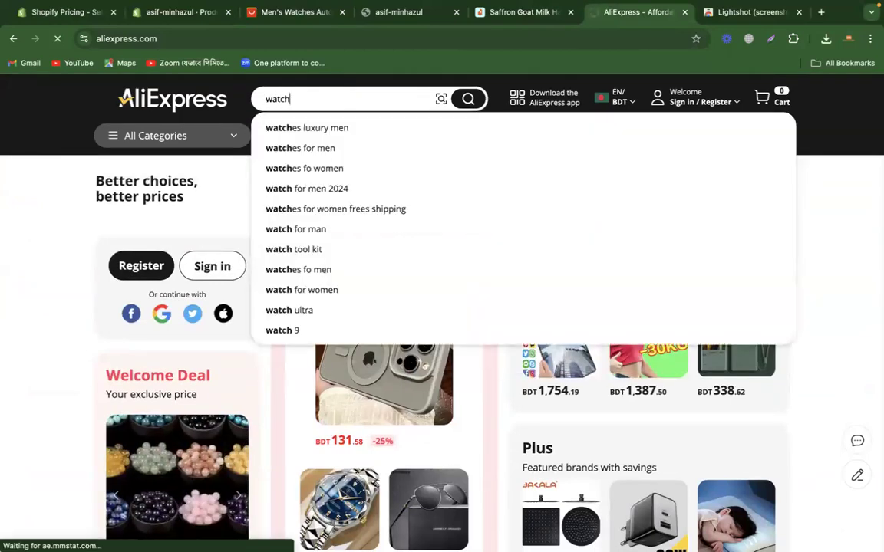
pyautogui.press('Return')
pyautogui.scroll(-4, 795, 211)
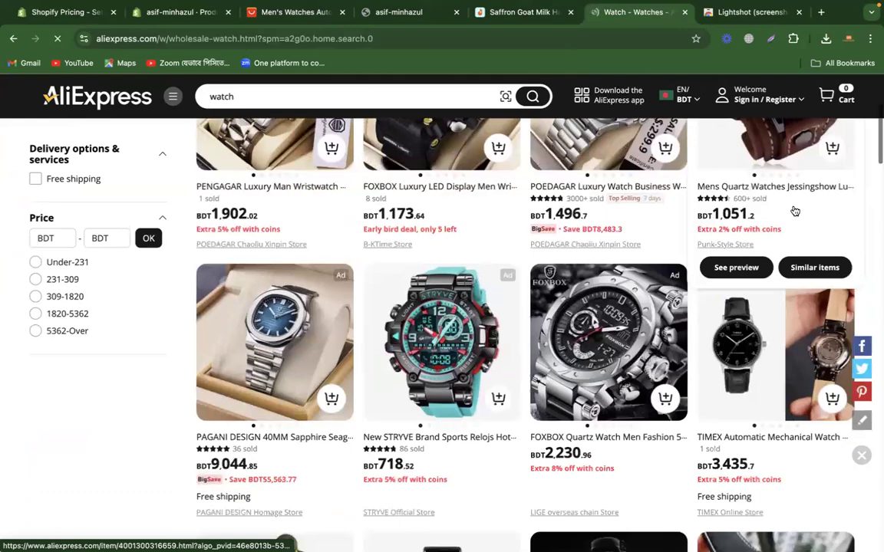
pyautogui.scroll(-10, 504, 322)
pyautogui.scroll(-1, 503, 324)
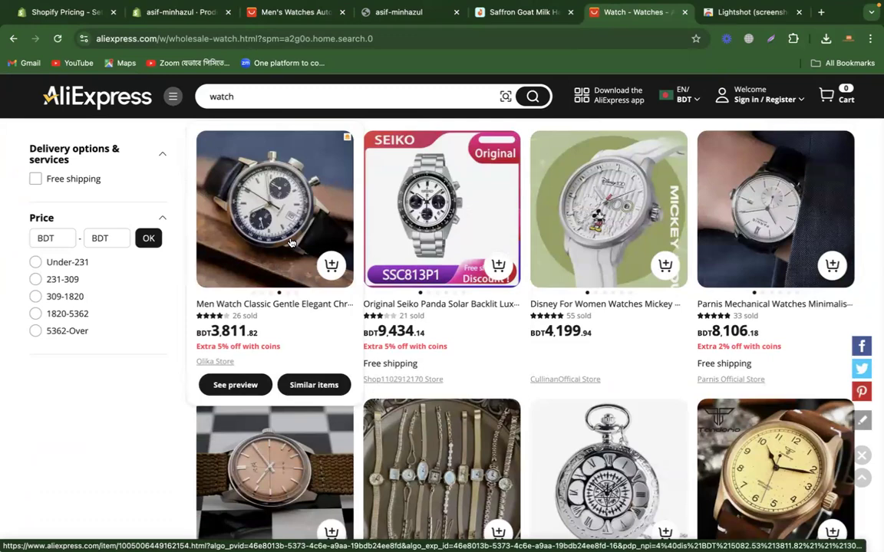
# Step: Switch to the Shopify product form and add the tags "watch", "men's watch" and "hand watch"
pyautogui.click(285, 13)
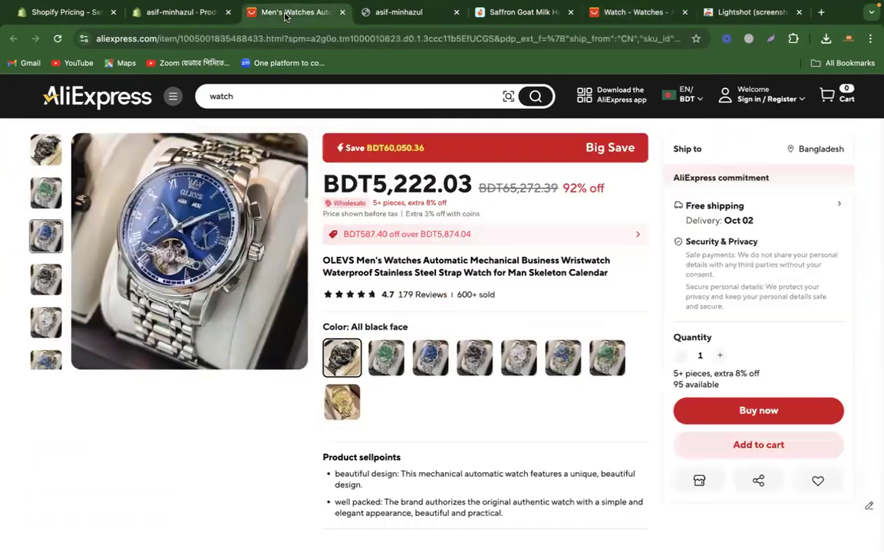
pyautogui.click(188, 13)
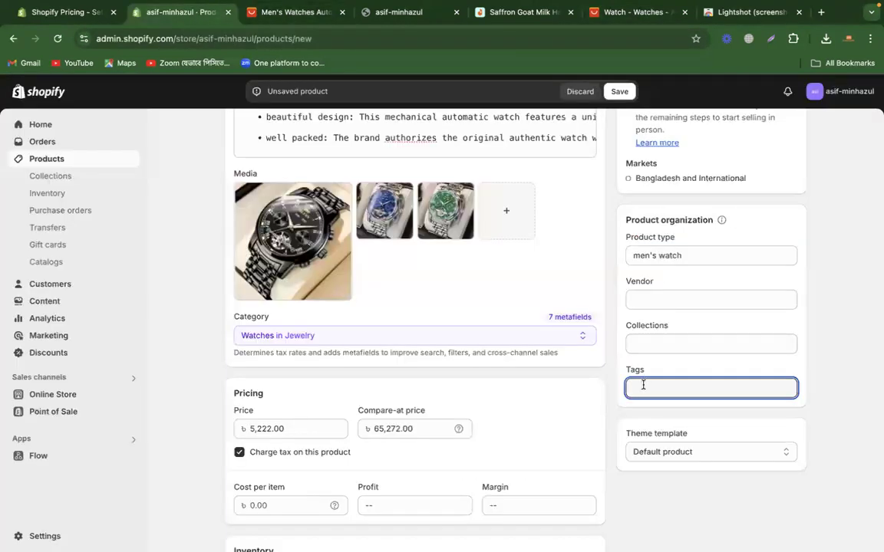
pyautogui.write('watch')
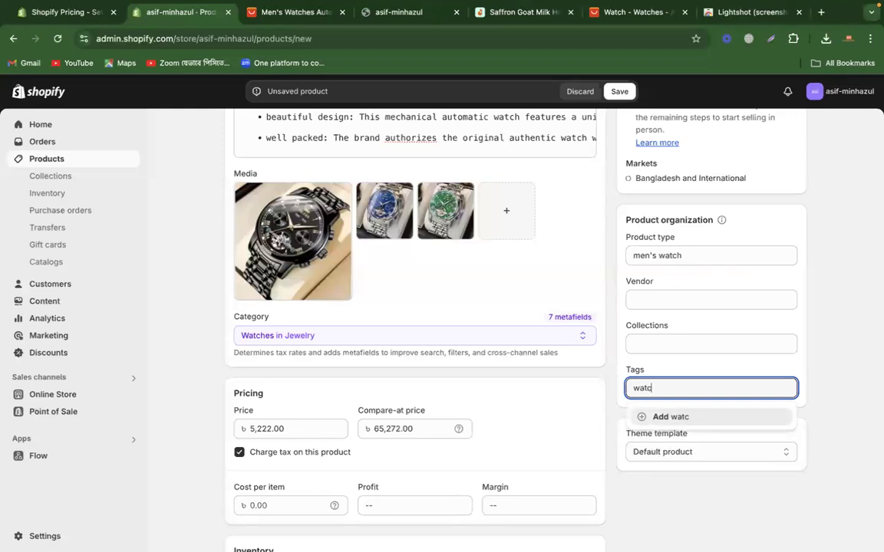
pyautogui.click(669, 418)
pyautogui.write('me')
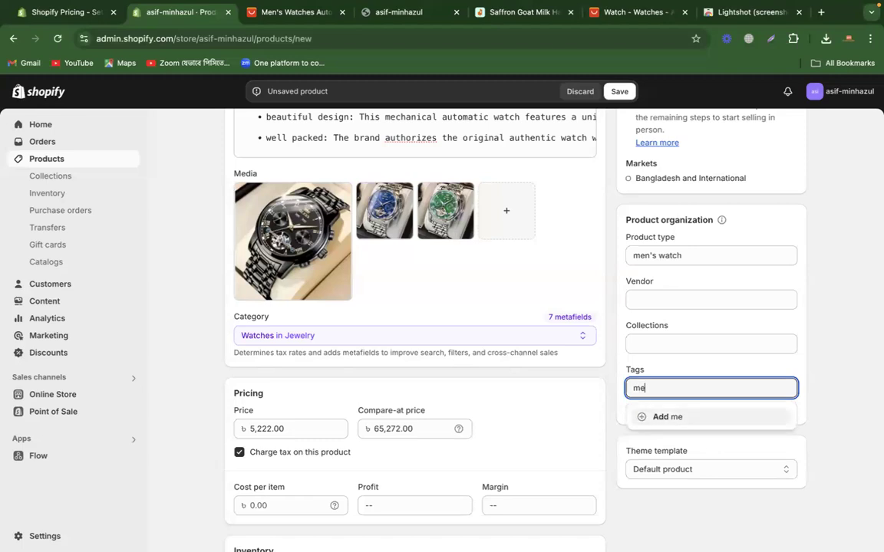
pyautogui.write("n's watch")
pyautogui.click(704, 418)
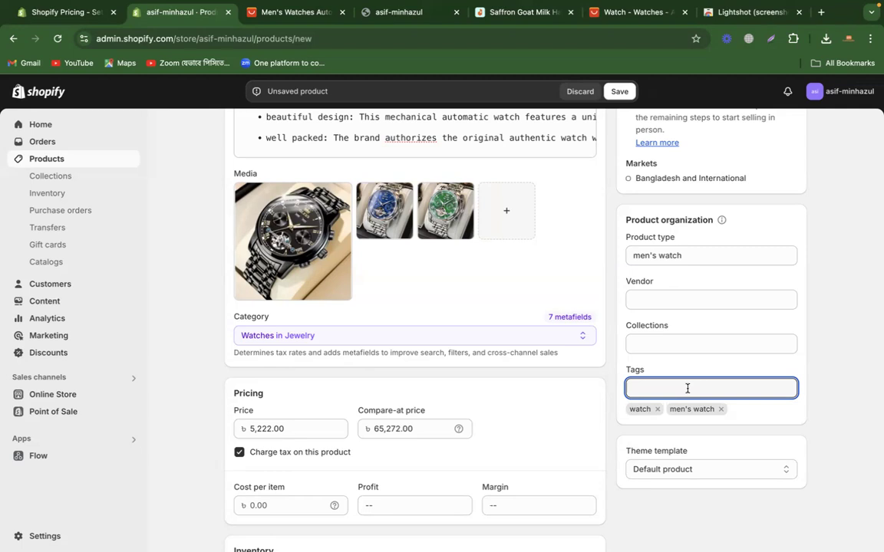
pyautogui.write('hand watch')
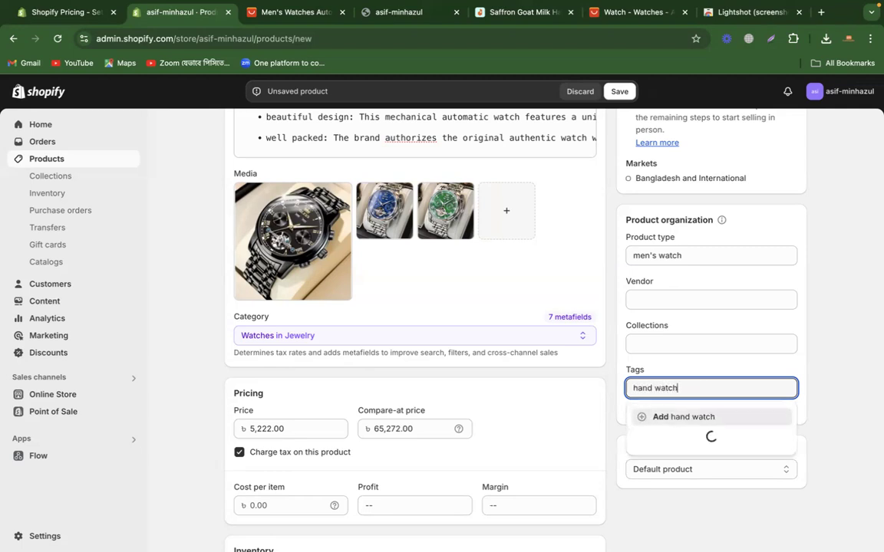
pyautogui.press('Return')
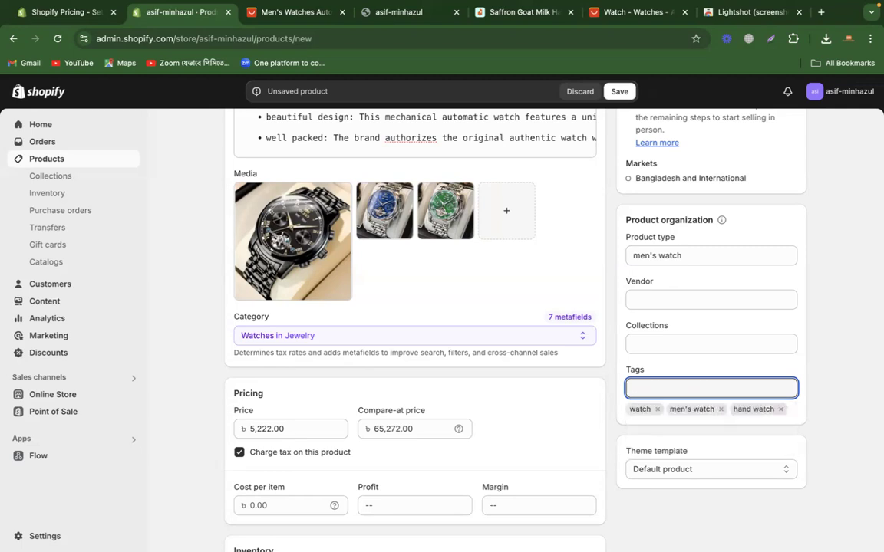
pyautogui.click(828, 367)
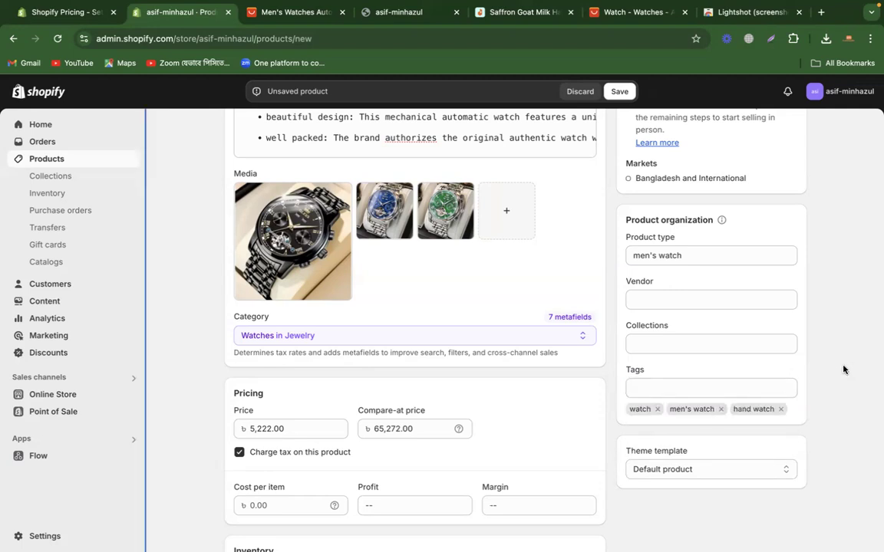
# Step: Set the product's vendor to "rolex"
pyautogui.click(704, 300)
pyautogui.click(813, 252)
pyautogui.scroll(3, 815, 252)
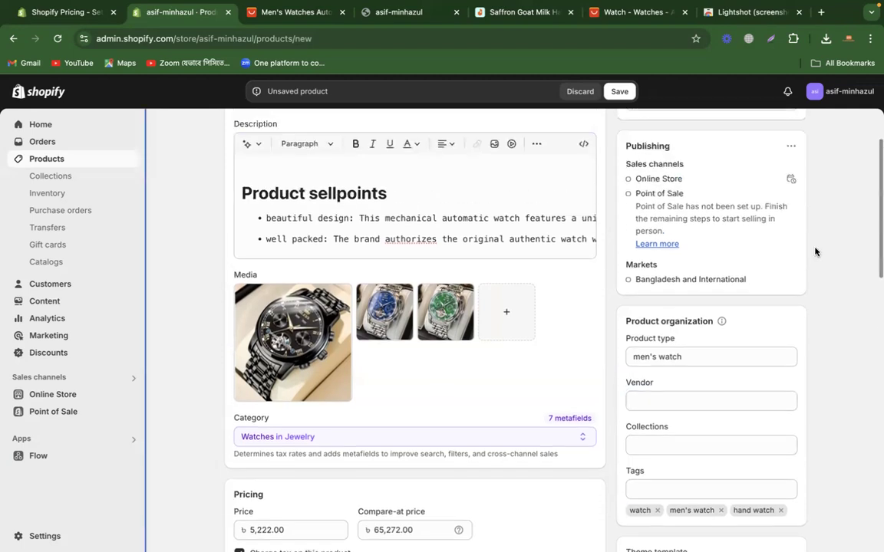
pyautogui.scroll(-2, 814, 252)
pyautogui.click(692, 324)
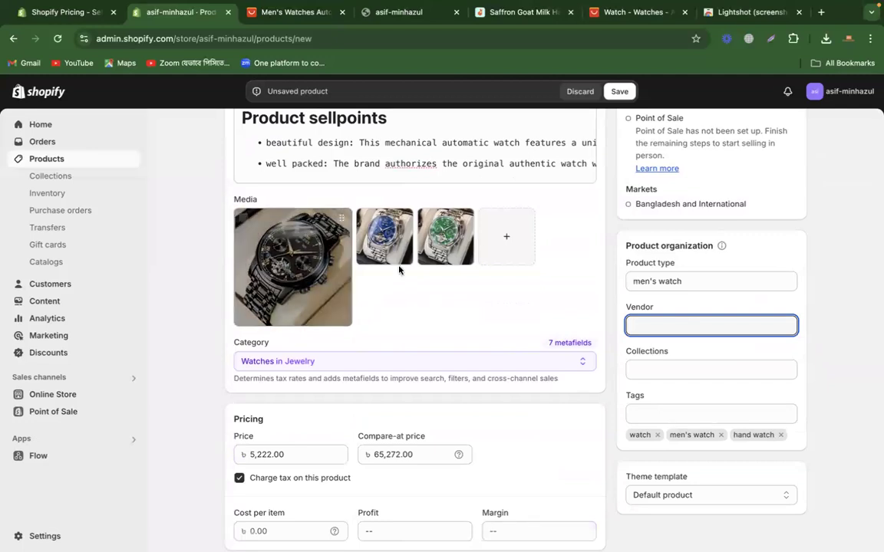
pyautogui.write('rolex')
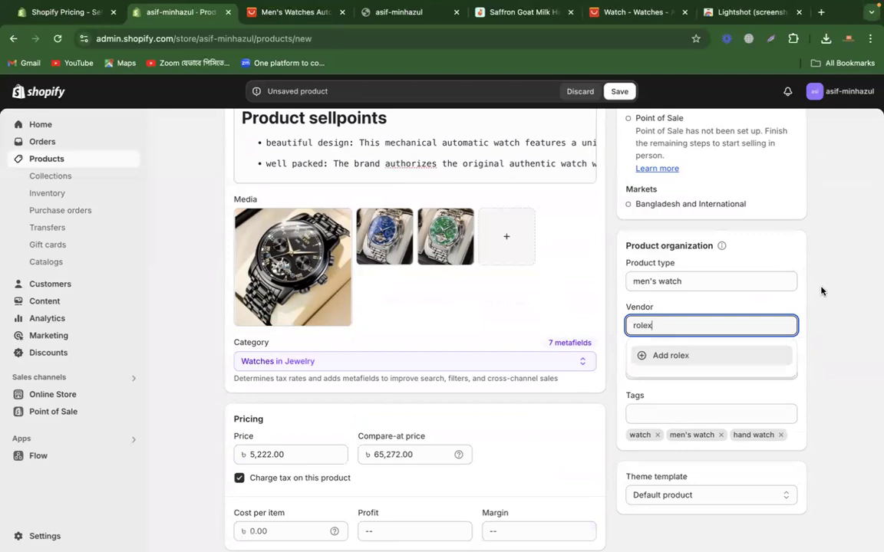
pyautogui.click(704, 357)
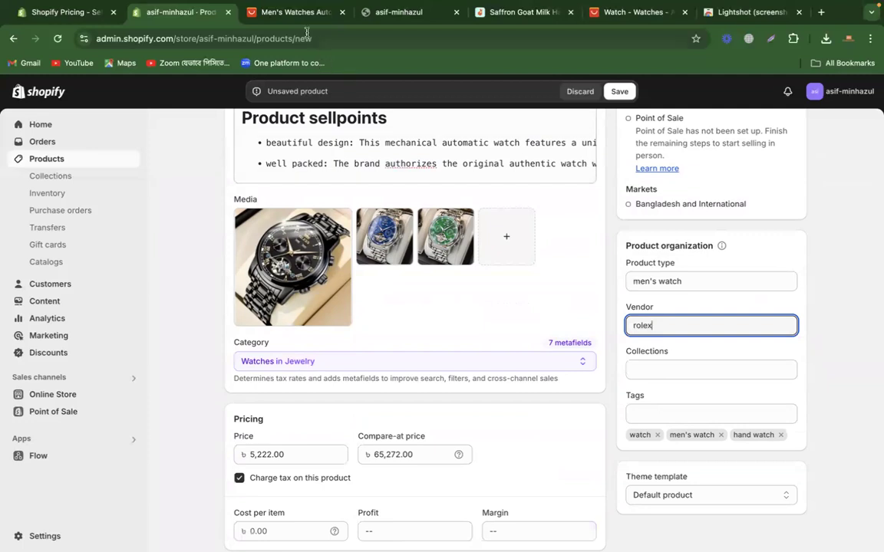
# Step: Check the brand information on the Daraz soap listing as an example for the vendor field
pyautogui.click(296, 12)
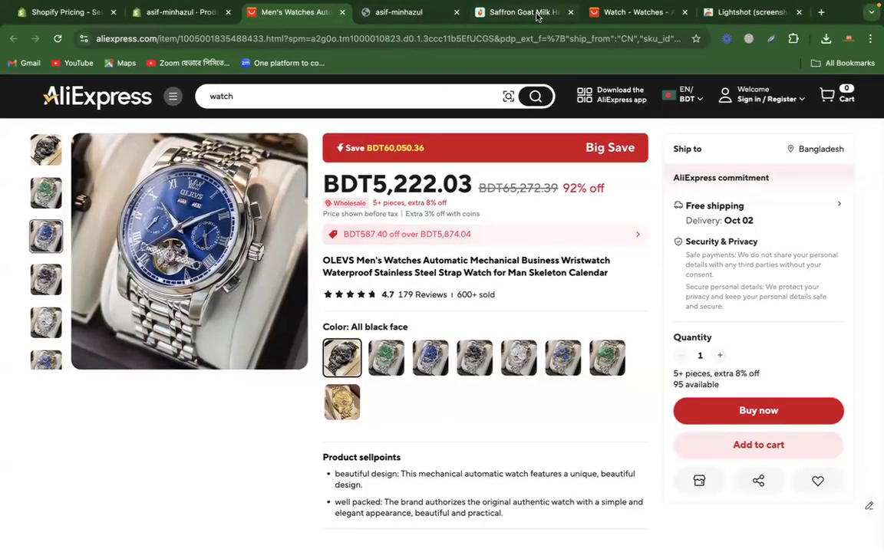
pyautogui.click(484, 13)
pyautogui.doubleClick(303, 202)
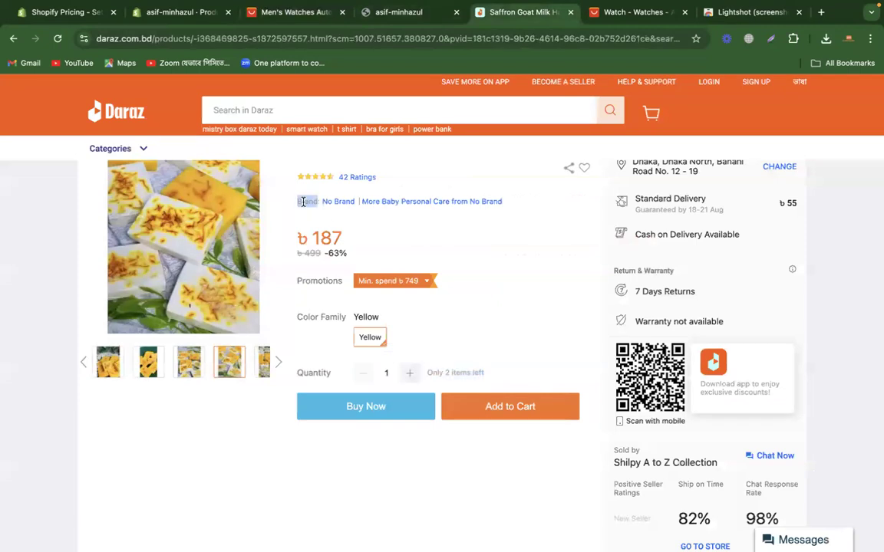
pyautogui.click(352, 218)
pyautogui.moveTo(320, 204); pyautogui.dragTo(353, 203)
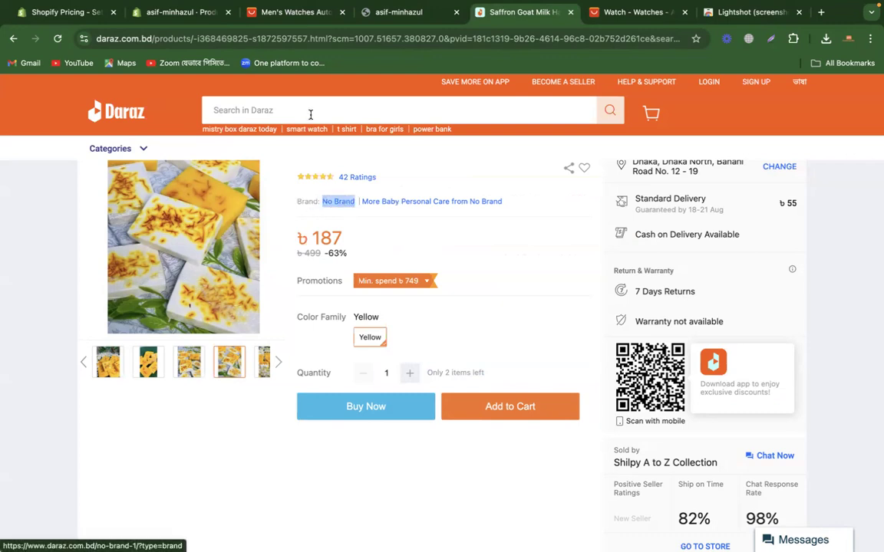
# Step: Clear the Shopify product's vendor and view the available collections without assigning one
pyautogui.click(205, 17)
pyautogui.doubleClick(678, 329)
pyautogui.press('BackSpace')
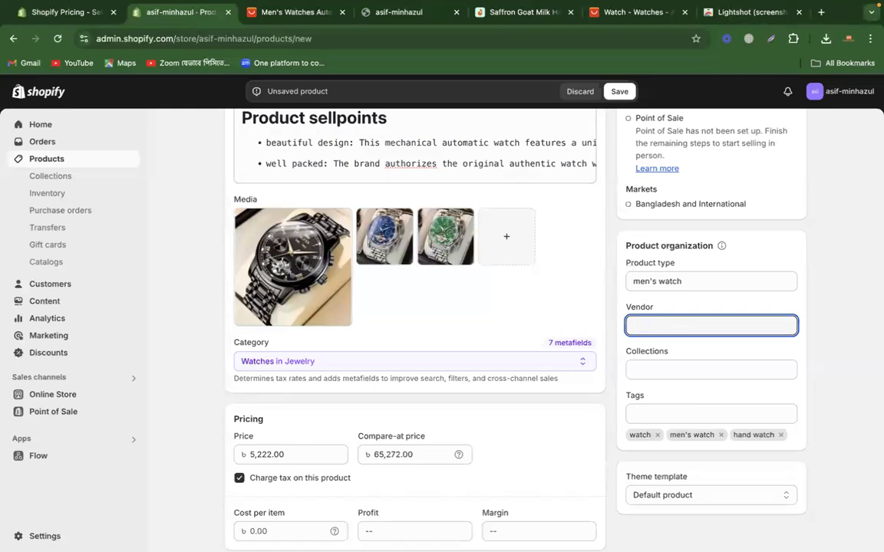
pyautogui.click(686, 366)
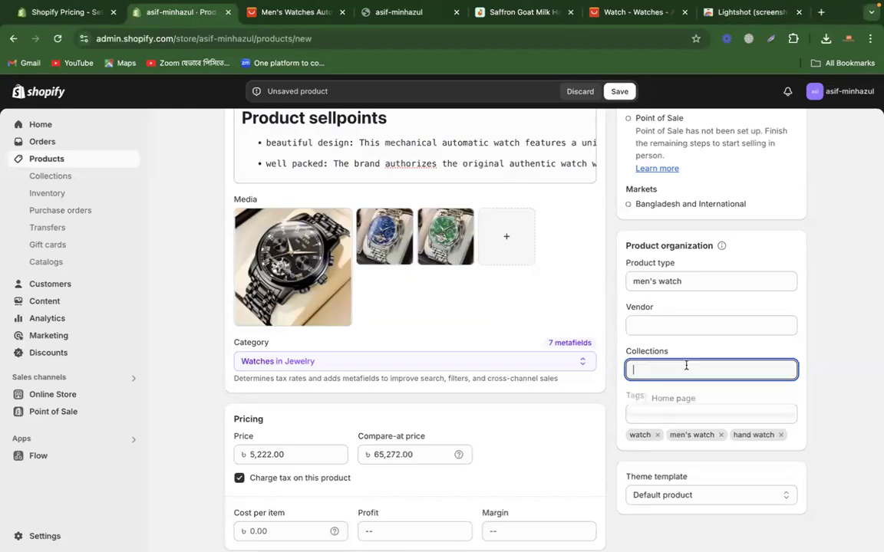
pyautogui.click(831, 296)
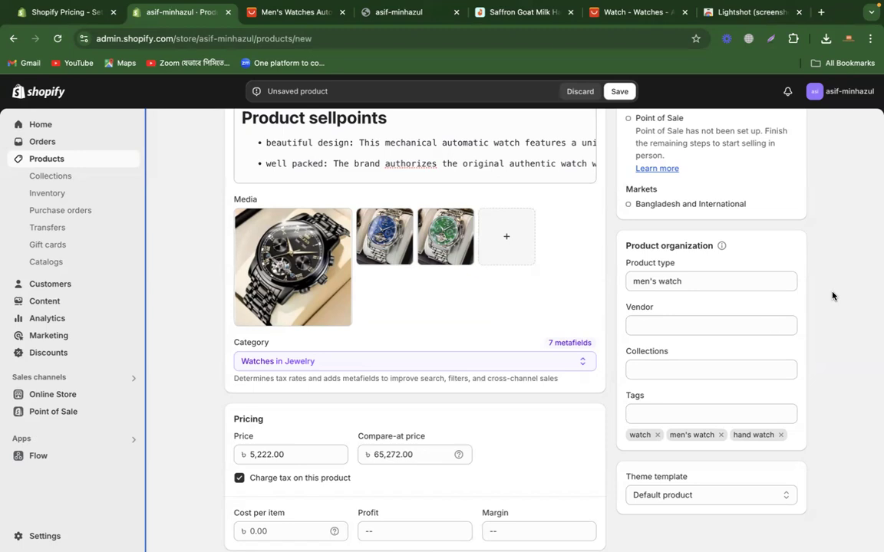
# Step: Review the product form's shipping, variants, category metafields and search engine listing sections
pyautogui.click(704, 374)
pyautogui.click(827, 308)
pyautogui.scroll(-10, 826, 308)
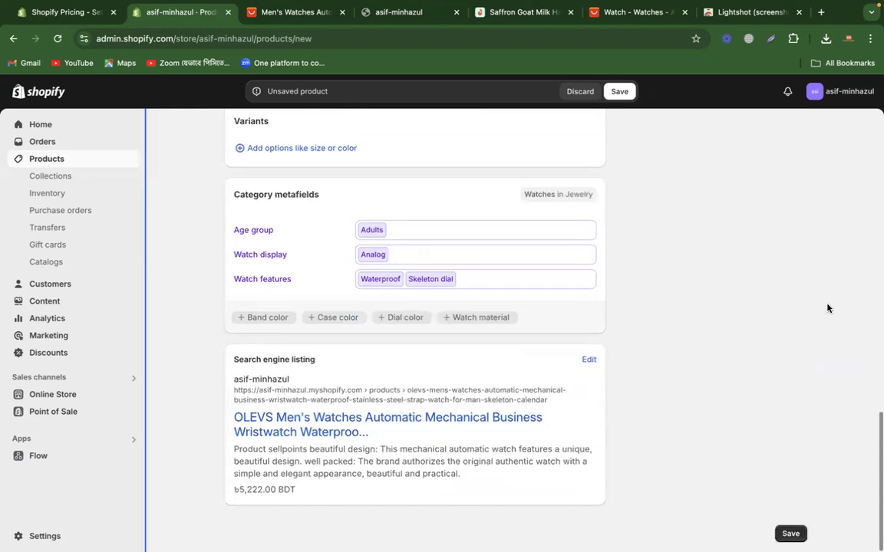
pyautogui.scroll(5, 703, 308)
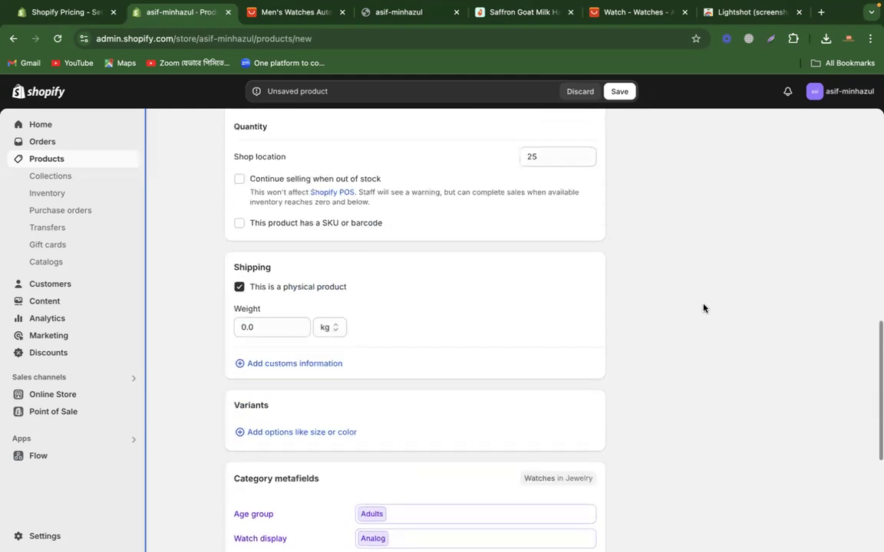
pyautogui.scroll(-4, 703, 309)
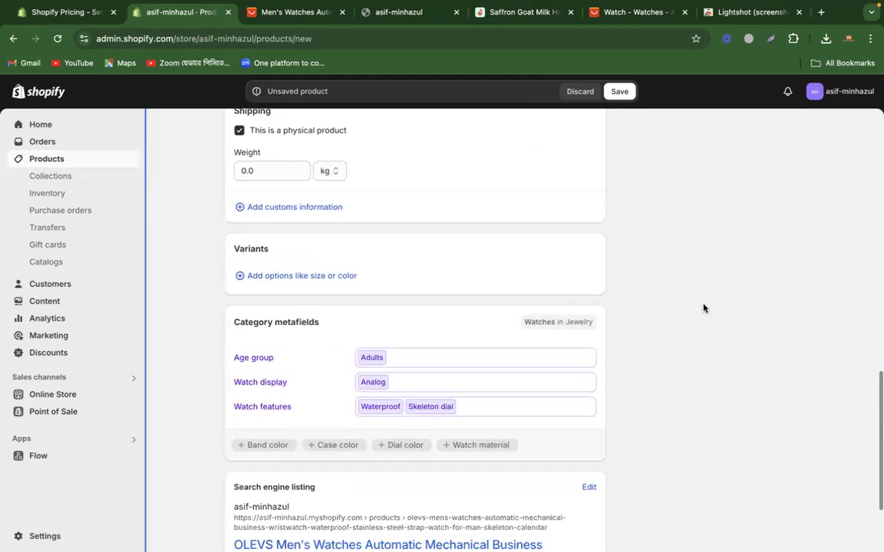
pyautogui.doubleClick(238, 251)
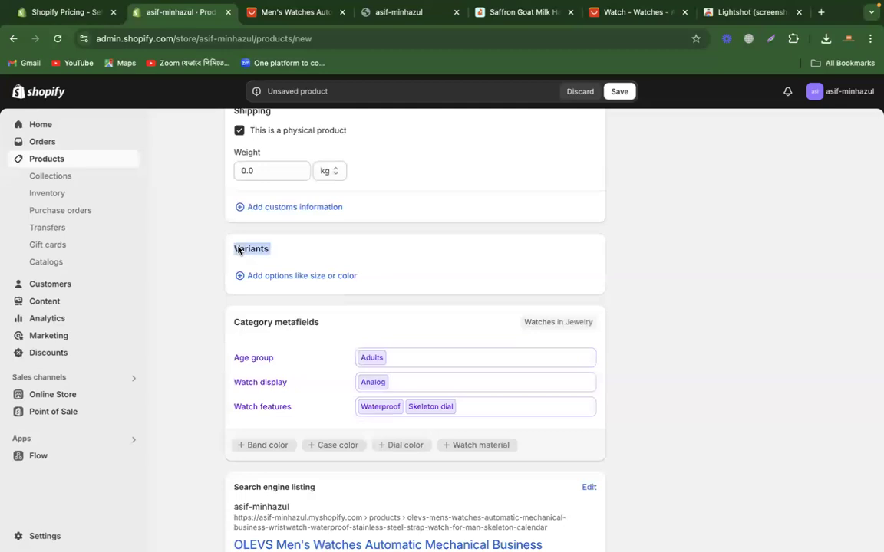
# Step: Switch to the AliExpress watch listing and preview its green, blue, black and white face color options
pyautogui.click(294, 12)
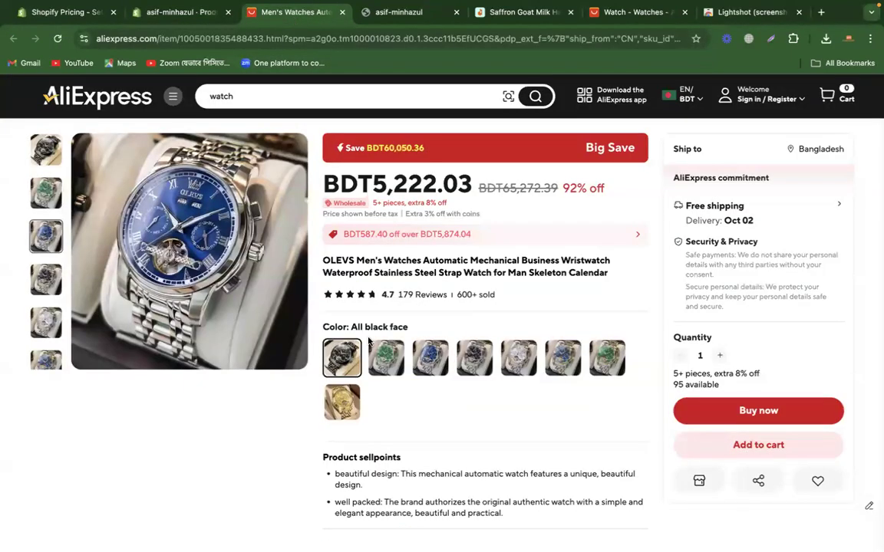
pyautogui.click(386, 358)
pyautogui.click(430, 358)
pyautogui.click(474, 359)
pyautogui.click(507, 359)
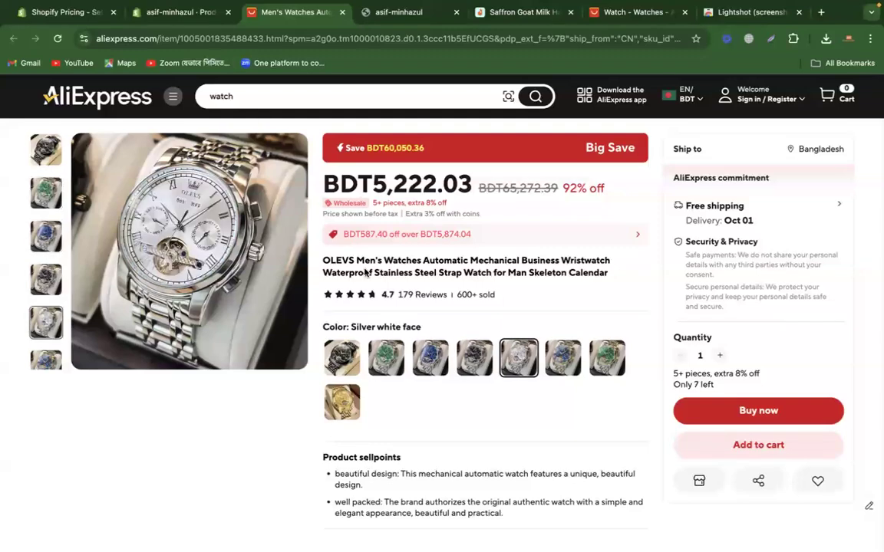
# Step: Switch back to the Shopify product form and add a Band color variant option
pyautogui.click(156, 20)
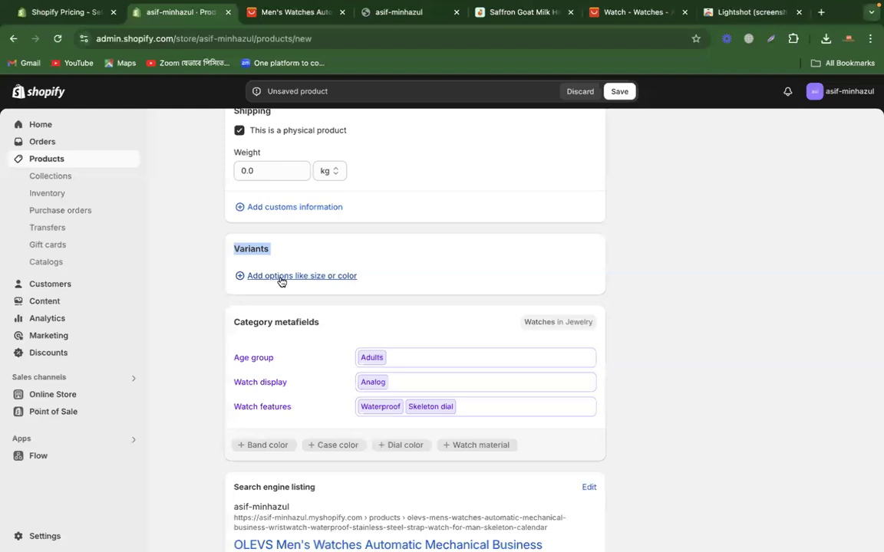
pyautogui.click(281, 276)
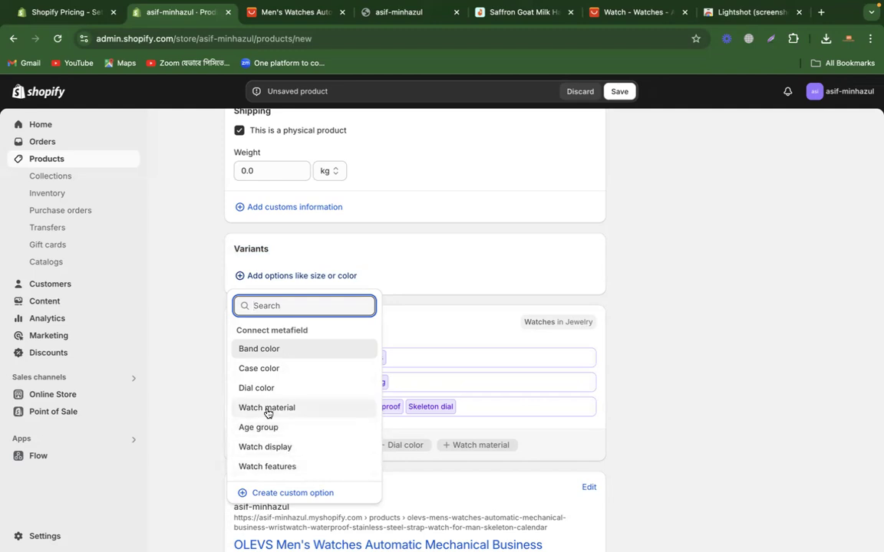
pyautogui.click(274, 355)
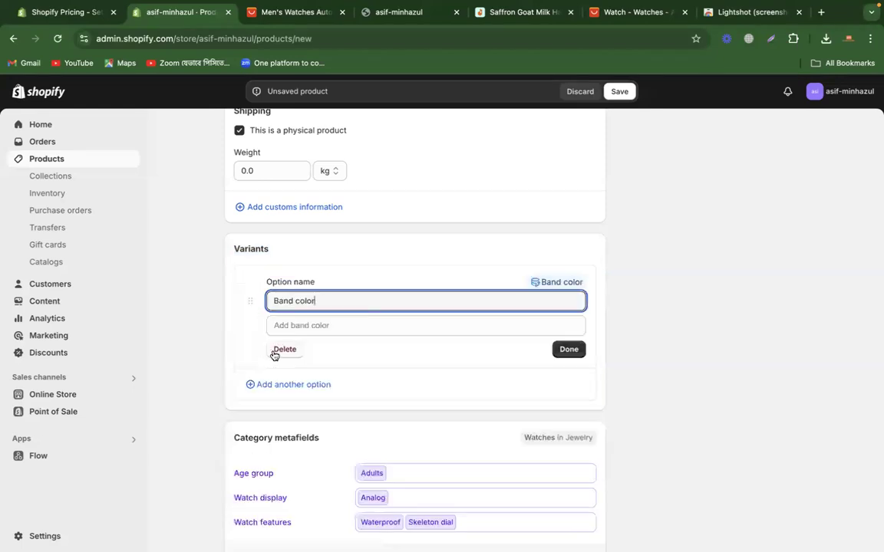
# Step: Compare the watch's band and dial colors across the color options on the AliExpress listing
pyautogui.click(280, 12)
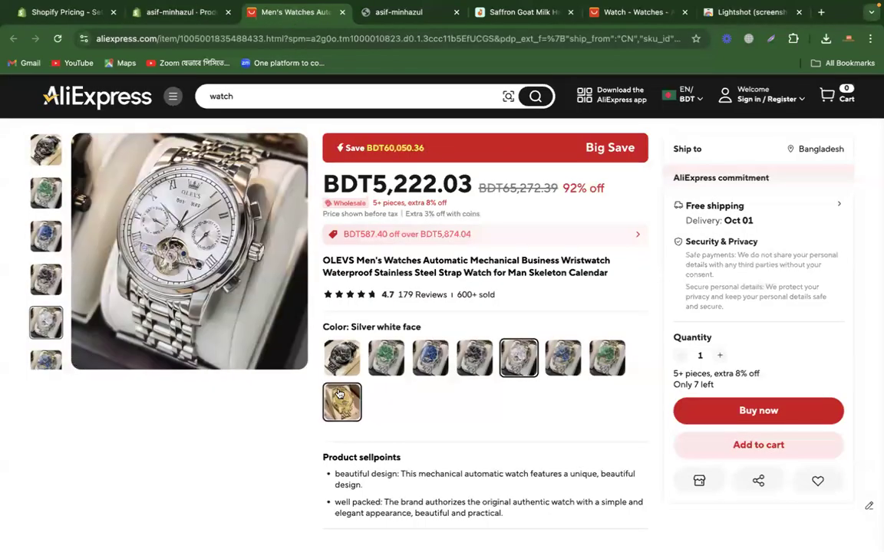
pyautogui.click(386, 357)
pyautogui.click(419, 366)
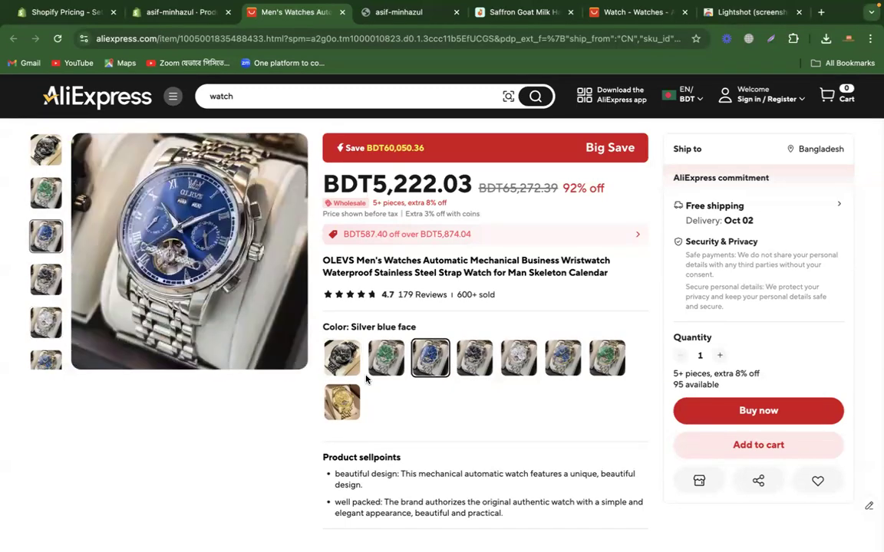
pyautogui.click(341, 362)
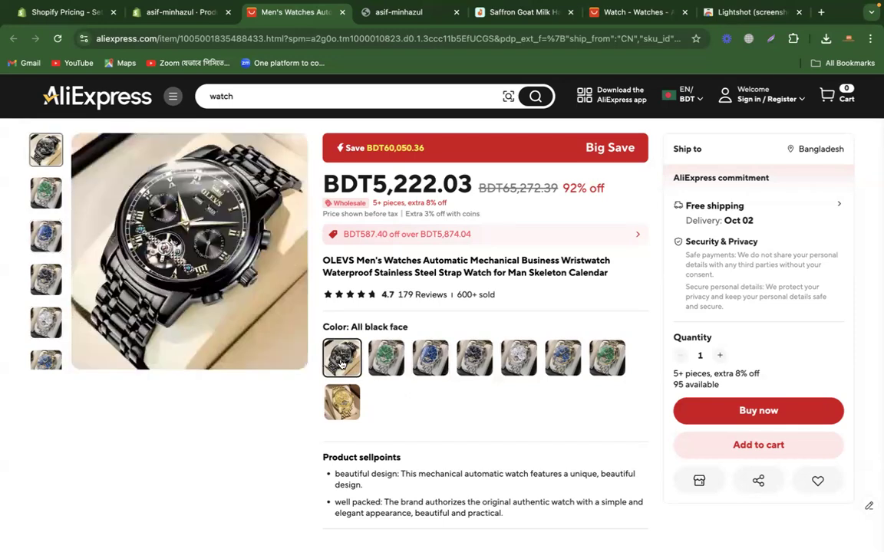
pyautogui.click(386, 359)
pyautogui.click(429, 359)
pyautogui.click(463, 364)
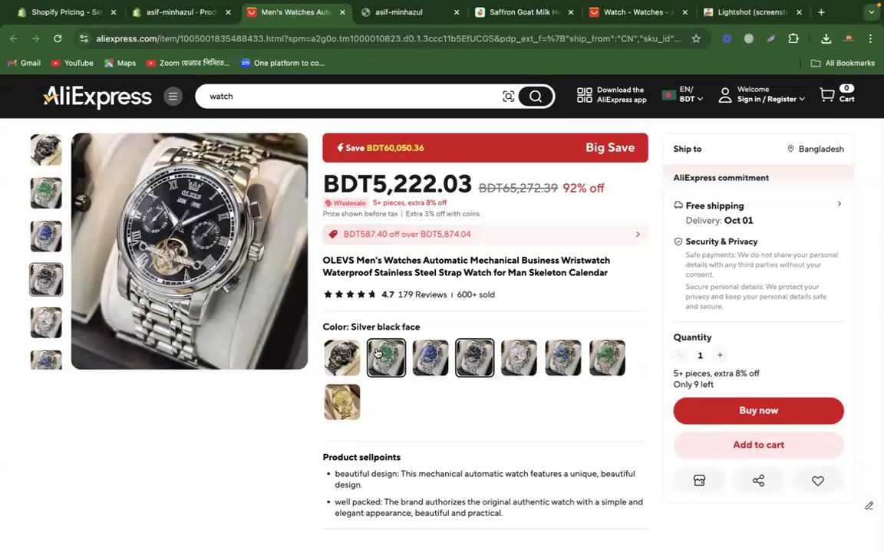
pyautogui.click(341, 358)
# Step: Return to the Shopify product form, clear the Band color option name and delete that variant option
pyautogui.click(175, 12)
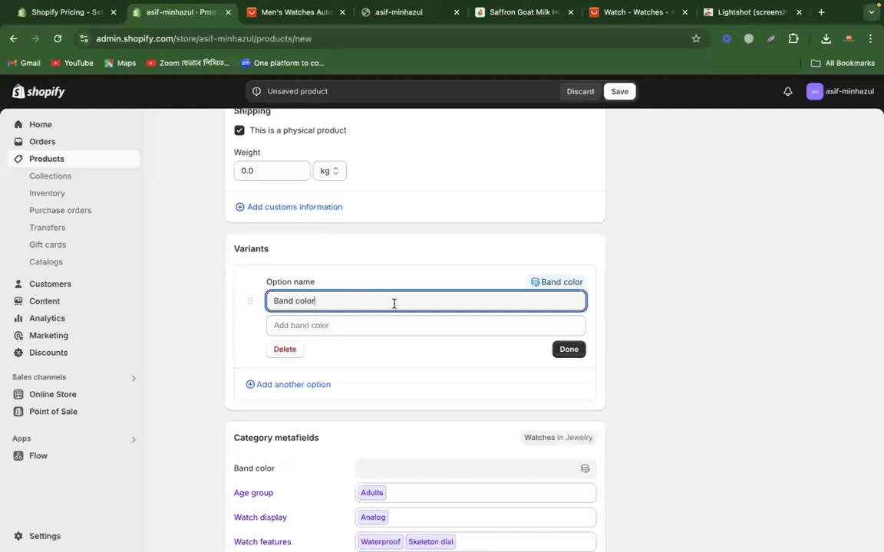
pyautogui.press('super+a')
pyautogui.press('BackSpace')
pyautogui.click(633, 311)
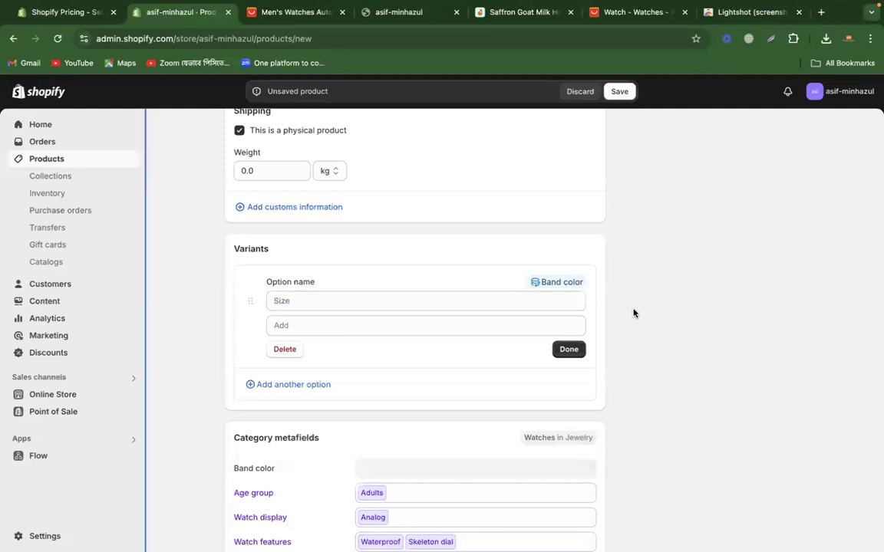
pyautogui.click(409, 297)
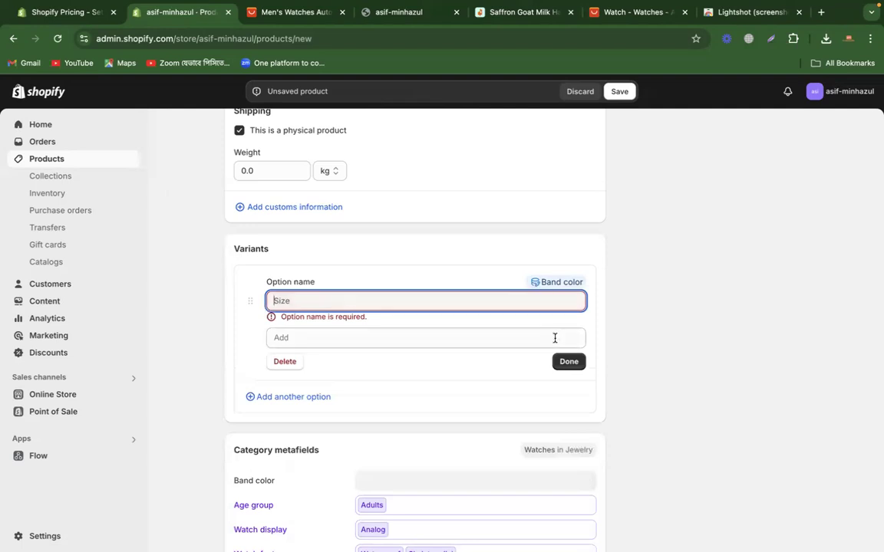
pyautogui.click(284, 362)
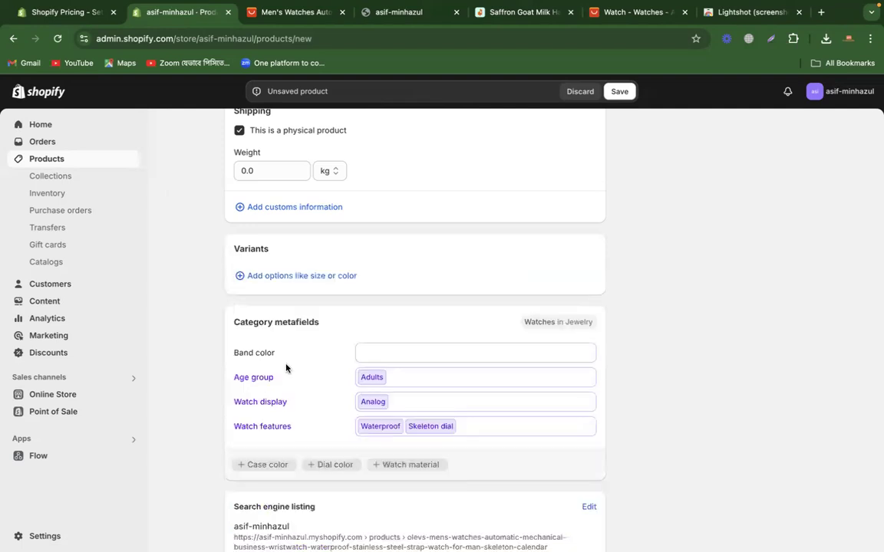
# Step: Add a Dial color variant option with the default entries Black and Blue
pyautogui.click(292, 277)
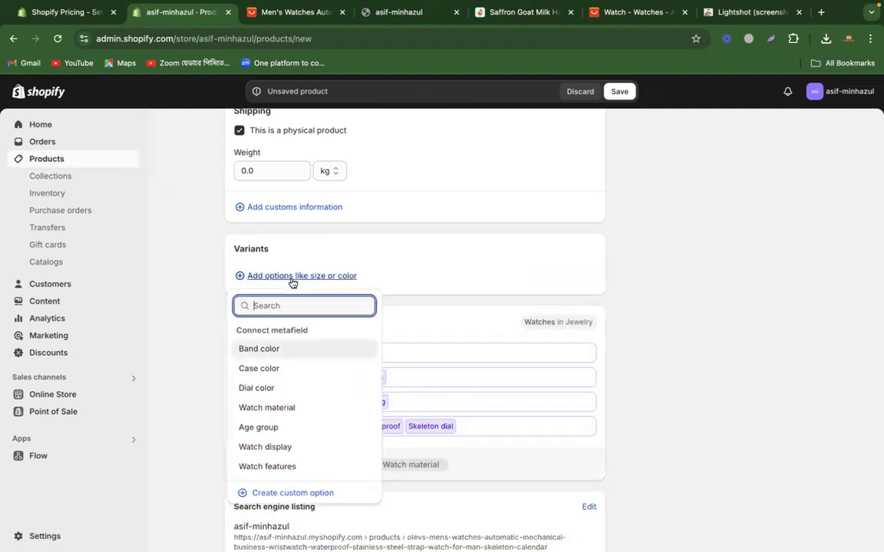
pyautogui.click(259, 389)
pyautogui.click(301, 324)
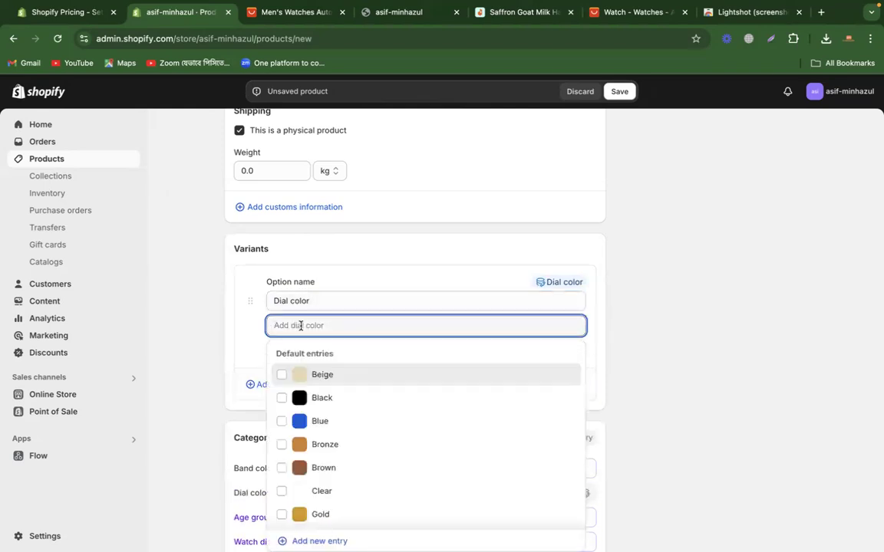
pyautogui.click(313, 397)
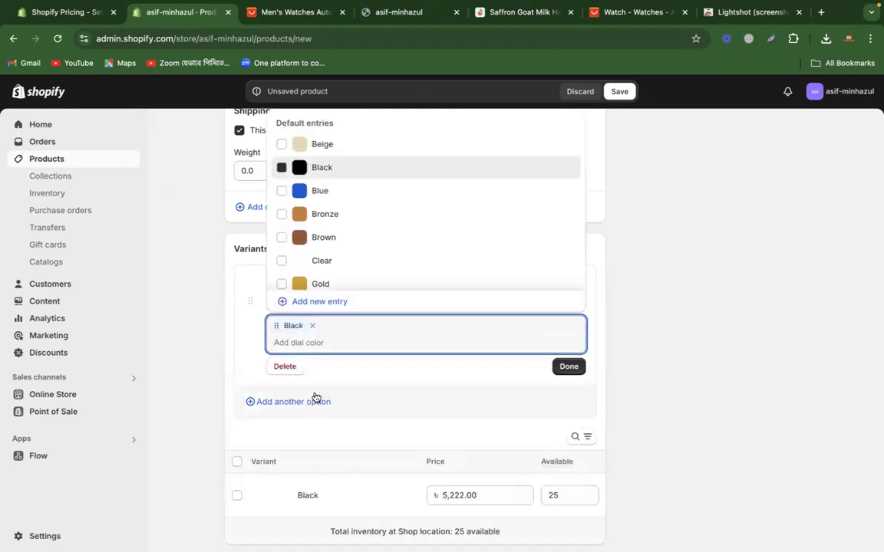
pyautogui.write('blue')
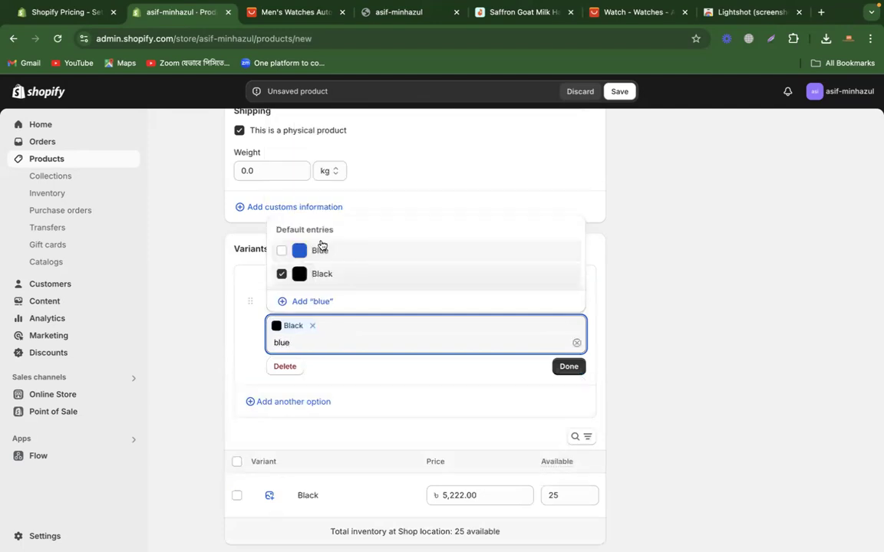
pyautogui.click(322, 249)
# Step: Add Green to the Dial color option's values
pyautogui.click(308, 348)
pyautogui.doubleClick(308, 348)
pyautogui.write('green')
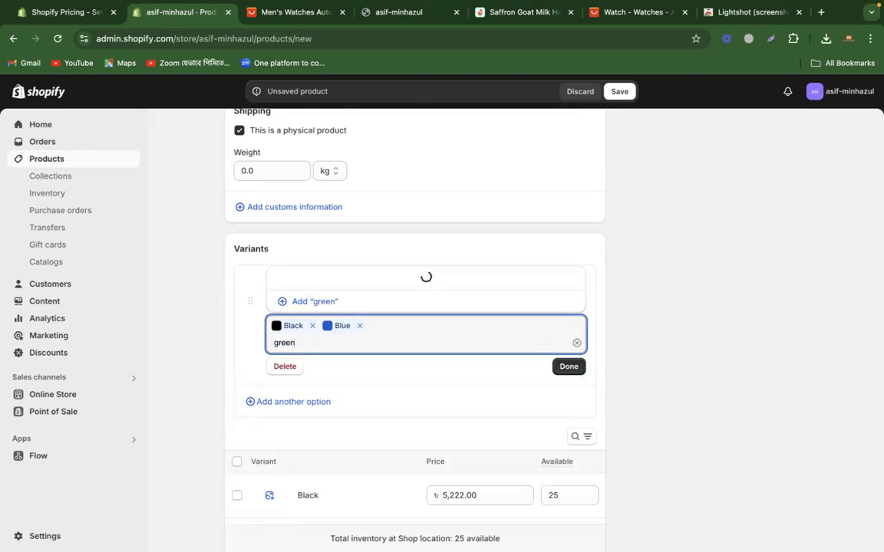
pyautogui.click(315, 252)
pyautogui.click(315, 251)
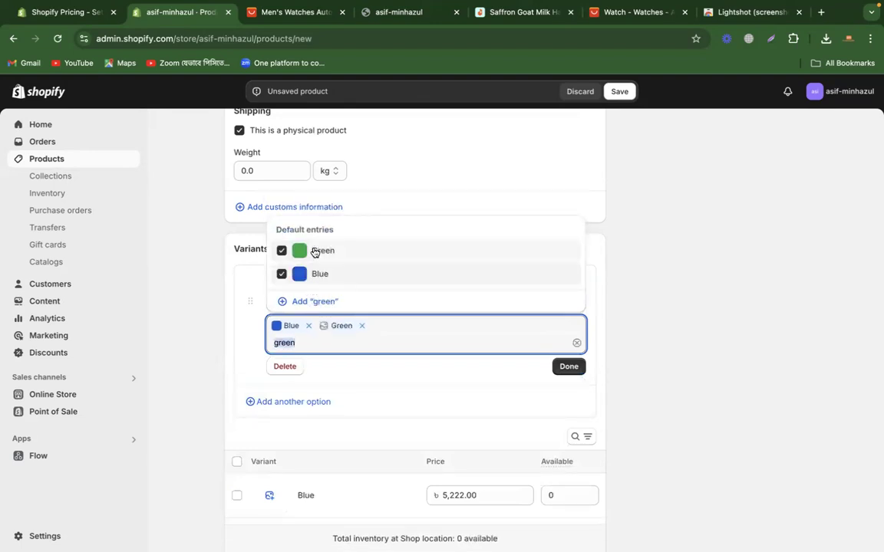
# Step: Select Black again as a Dial color value and finish editing the option
pyautogui.click(320, 342)
pyautogui.doubleClick(320, 342)
pyautogui.write('black')
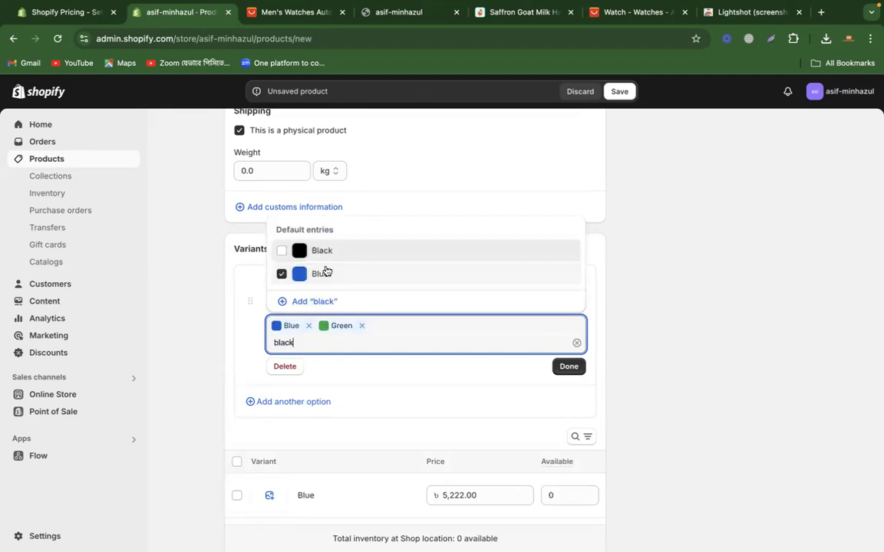
pyautogui.click(283, 228)
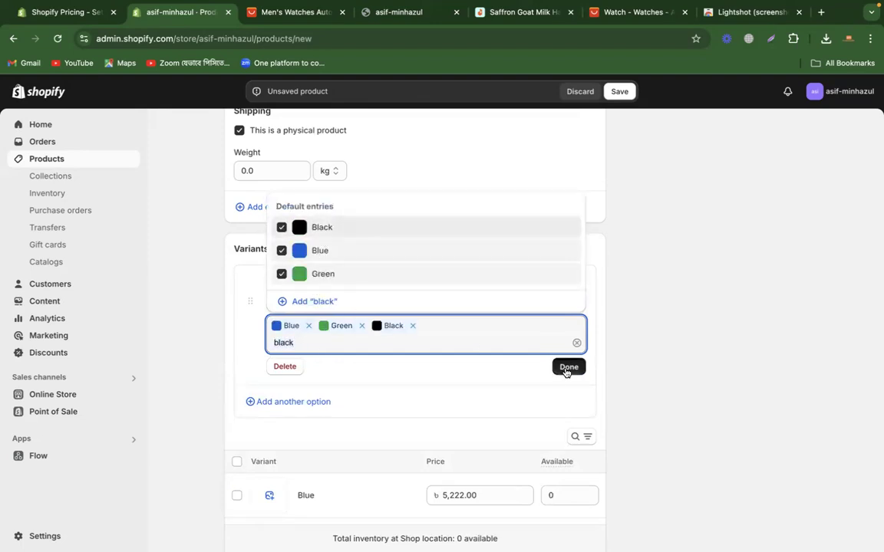
pyautogui.click(568, 367)
pyautogui.click(677, 297)
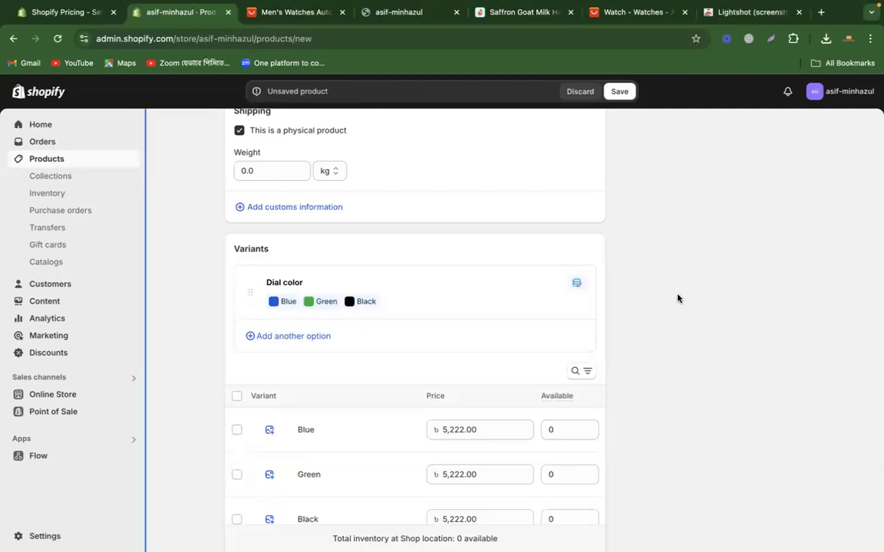
# Step: Check the product's uploaded media against the dial colors and preview the gold and silver white watches on AliExpress
pyautogui.scroll(10, 677, 299)
pyautogui.scroll(1, 677, 298)
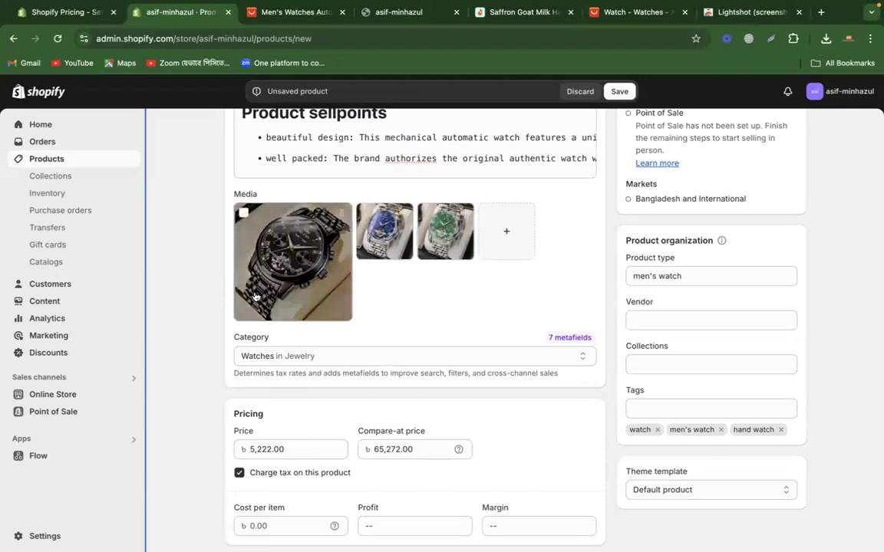
pyautogui.scroll(-5, 426, 308)
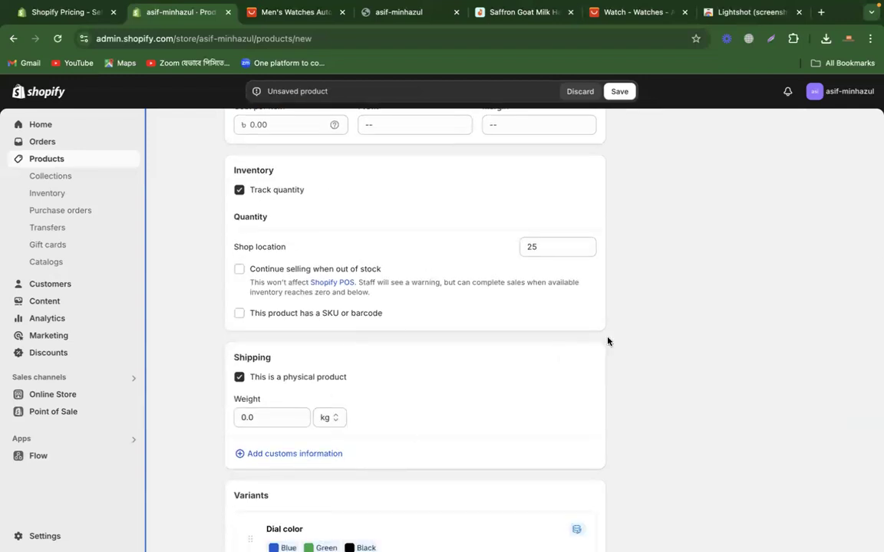
pyautogui.scroll(2, 607, 341)
pyautogui.scroll(-5, 608, 341)
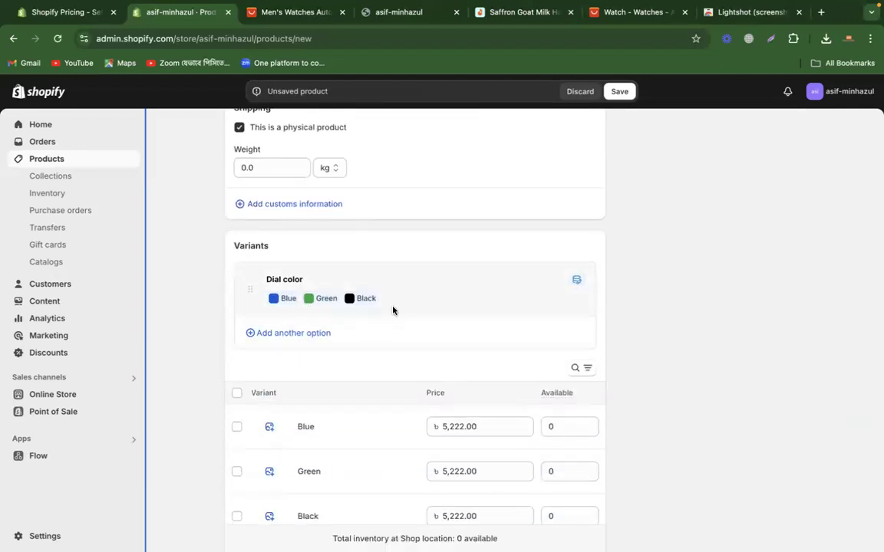
pyautogui.click(268, 21)
pyautogui.click(341, 402)
pyautogui.click(518, 357)
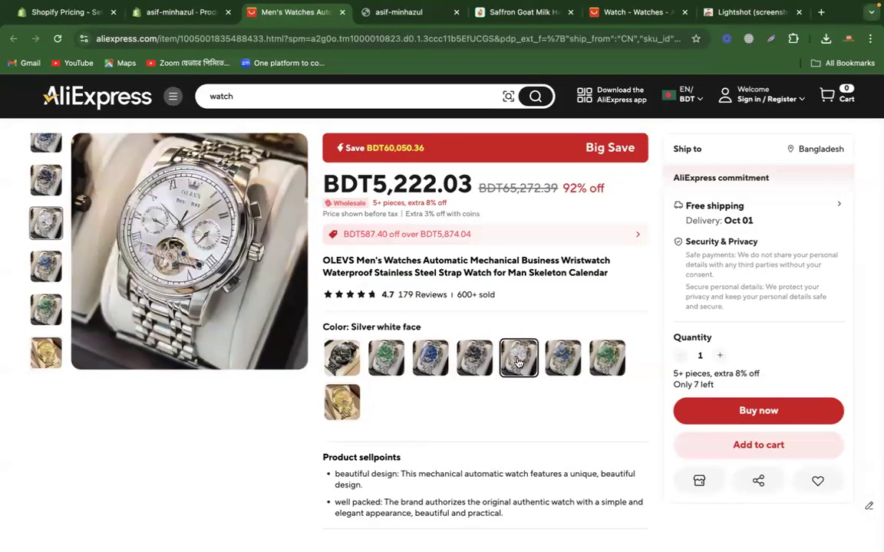
# Step: Return to the Shopify product form and assign the ali_blue image to the Blue variant
pyautogui.click(188, 14)
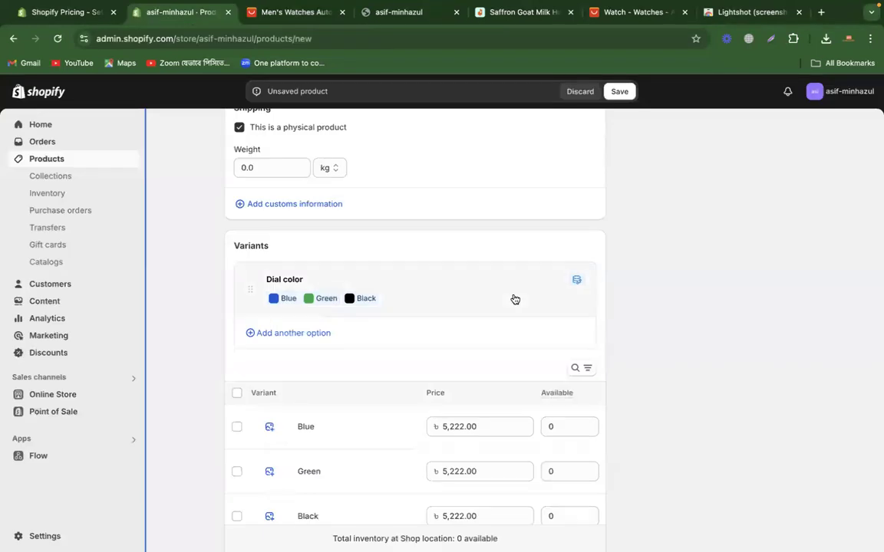
pyautogui.scroll(-3, 687, 276)
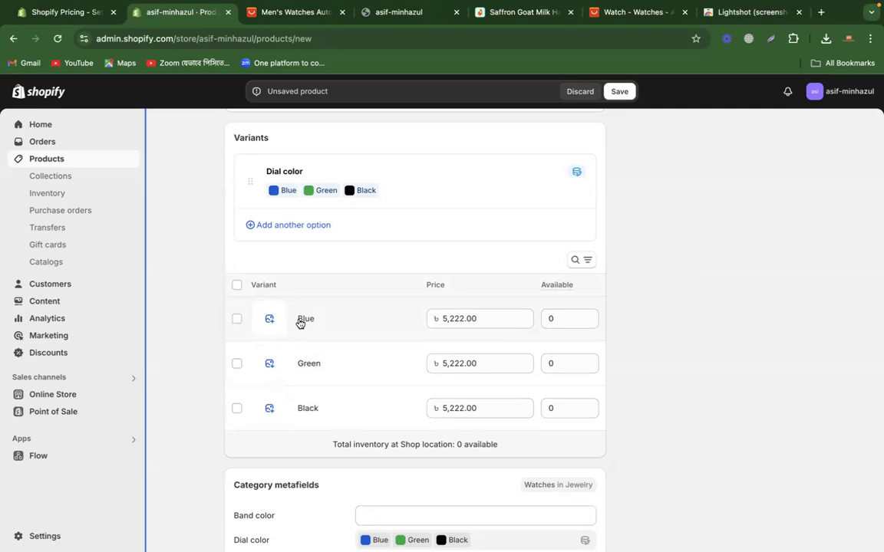
pyautogui.click(269, 318)
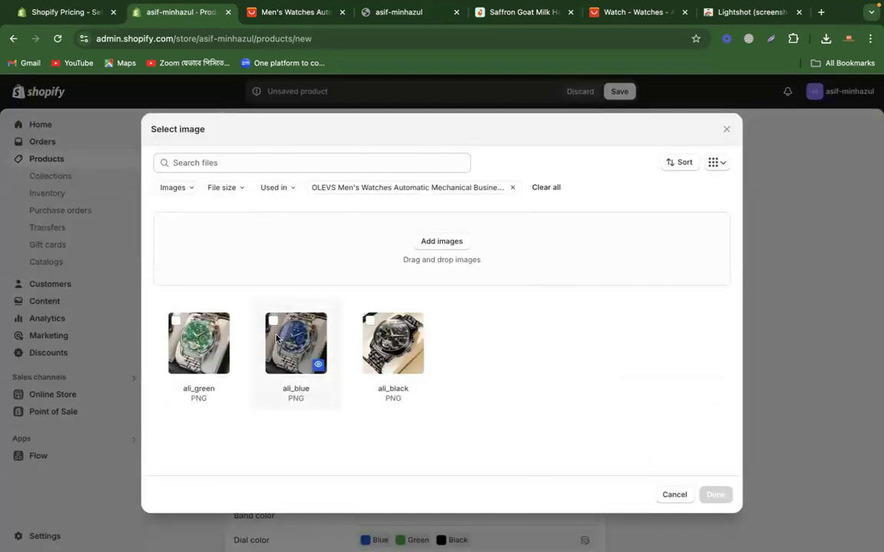
pyautogui.click(271, 328)
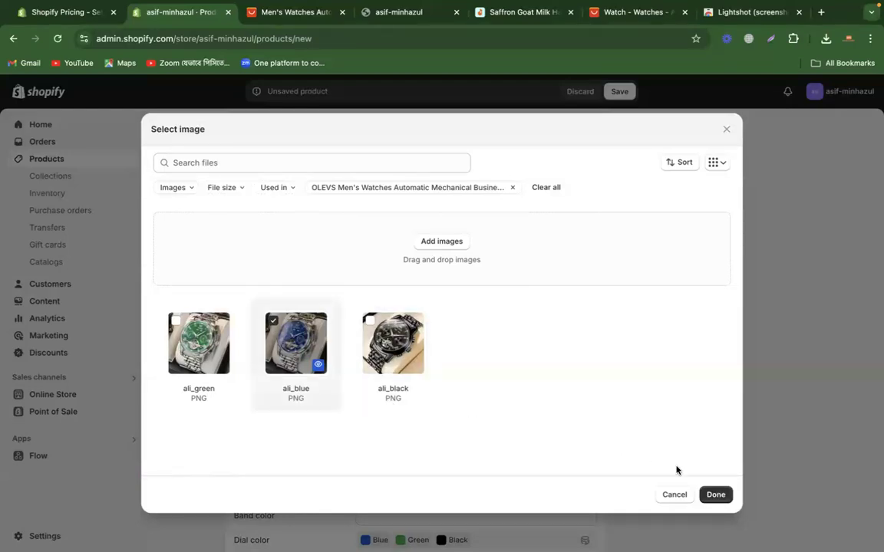
pyautogui.click(713, 494)
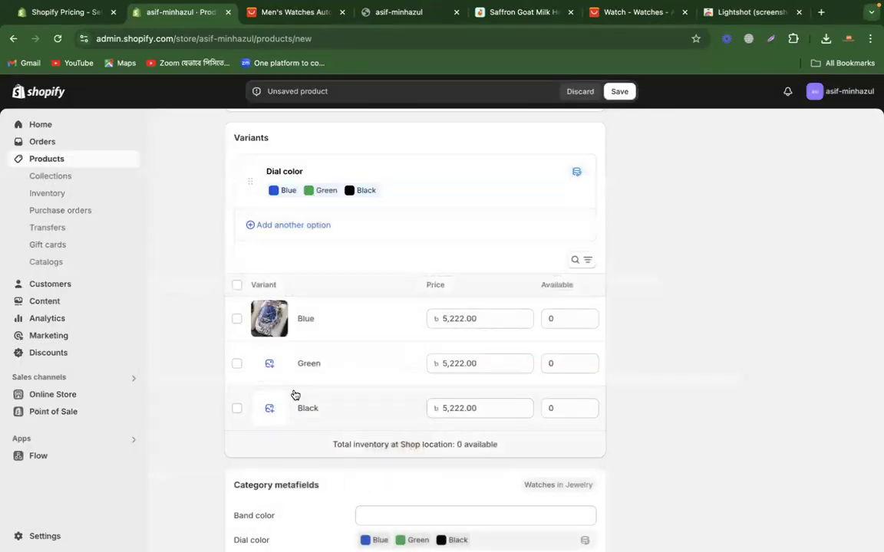
# Step: Assign the ali_green image to the Green variant and the ali_black image to the Black variant
pyautogui.click(265, 368)
pyautogui.click(230, 351)
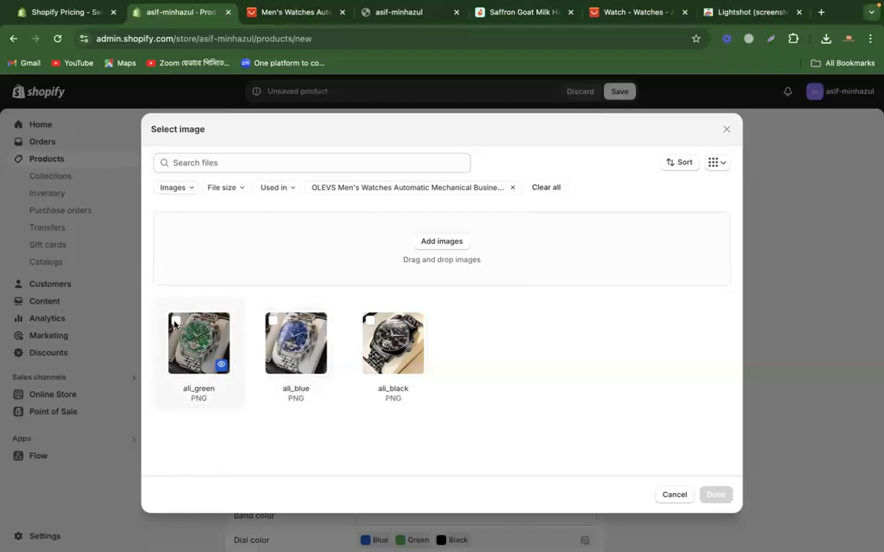
pyautogui.click(715, 494)
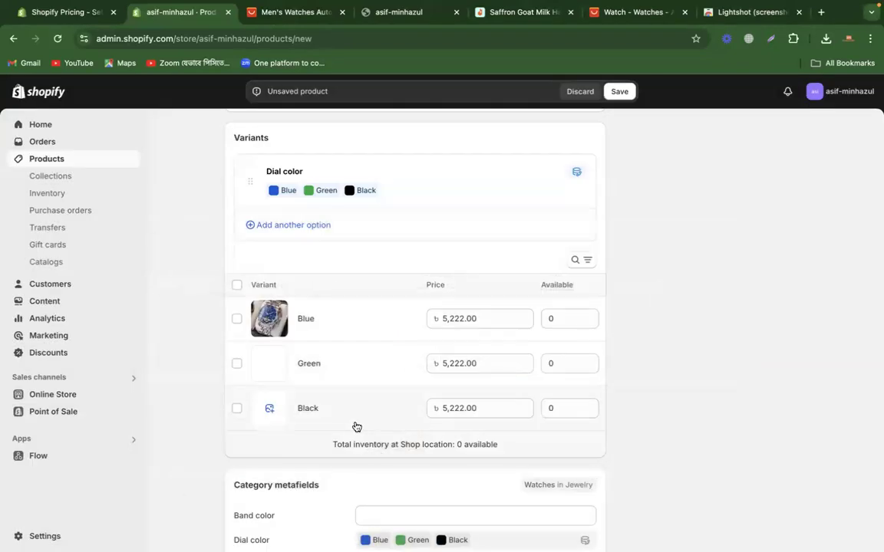
pyautogui.click(269, 412)
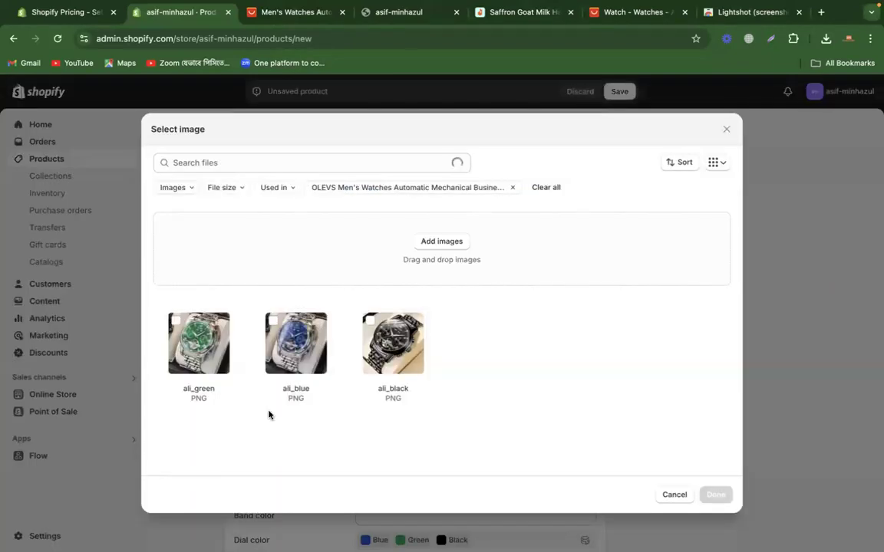
pyautogui.click(367, 323)
pyautogui.click(715, 494)
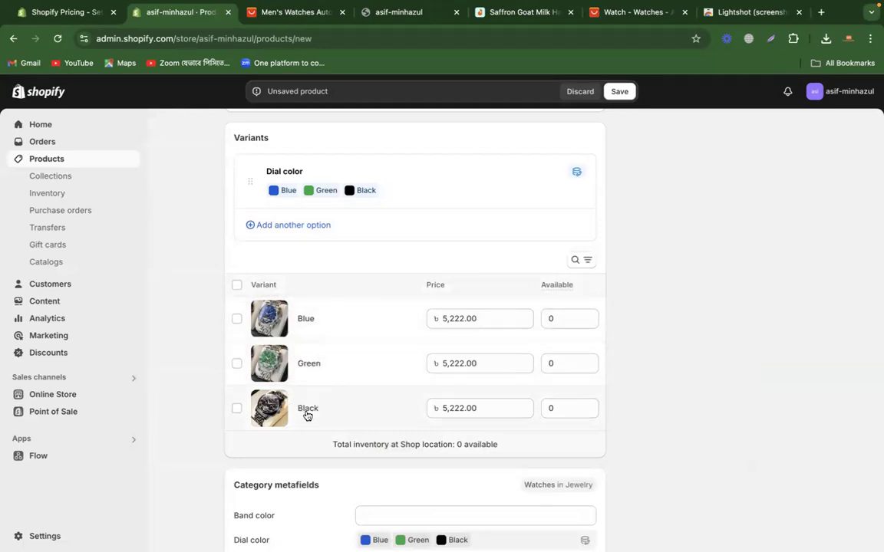
# Step: Set the Black variant's price to 5,522.00
pyautogui.click(477, 415)
pyautogui.click(454, 410)
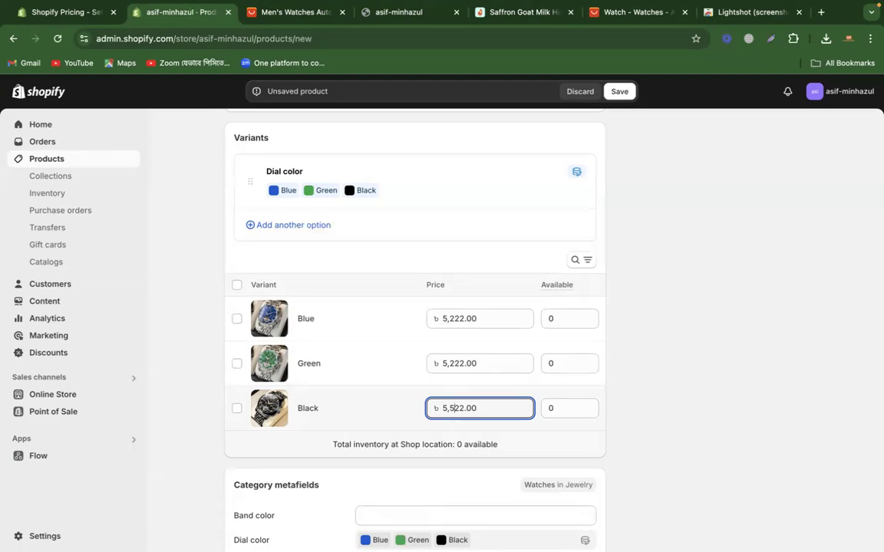
# Step: Switch to the AliExpress watch listing and compare the prices of its color options, ending with All gold
pyautogui.click(294, 10)
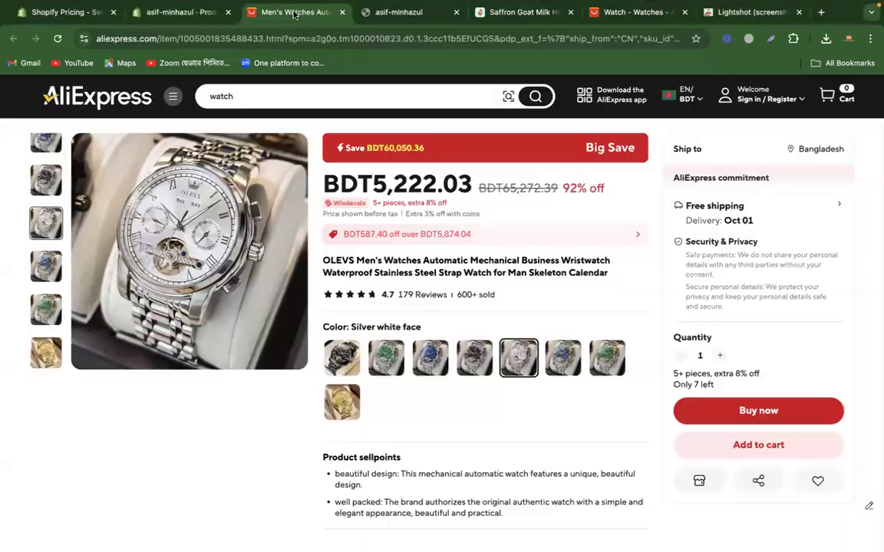
pyautogui.click(425, 367)
pyautogui.click(474, 361)
pyautogui.moveTo(371, 186); pyautogui.dragTo(461, 186)
pyautogui.click(476, 363)
pyautogui.click(513, 361)
pyautogui.click(562, 359)
pyautogui.click(607, 358)
pyautogui.click(336, 408)
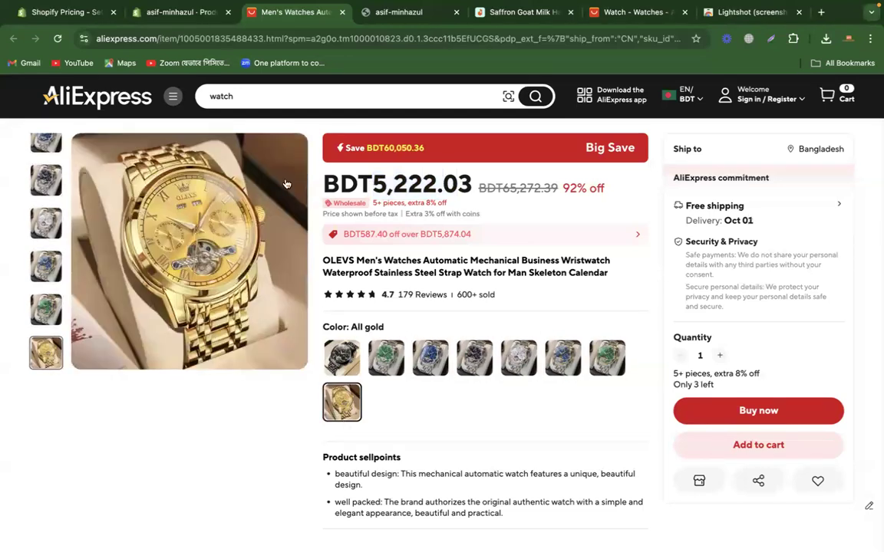
# Step: Return to the Shopify product form, review the entered details and save the new product
pyautogui.click(158, 13)
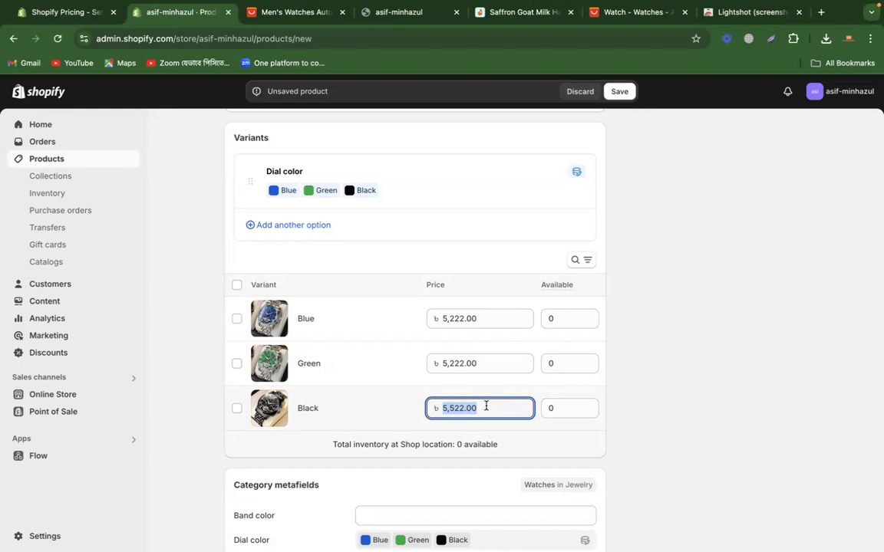
pyautogui.click(626, 368)
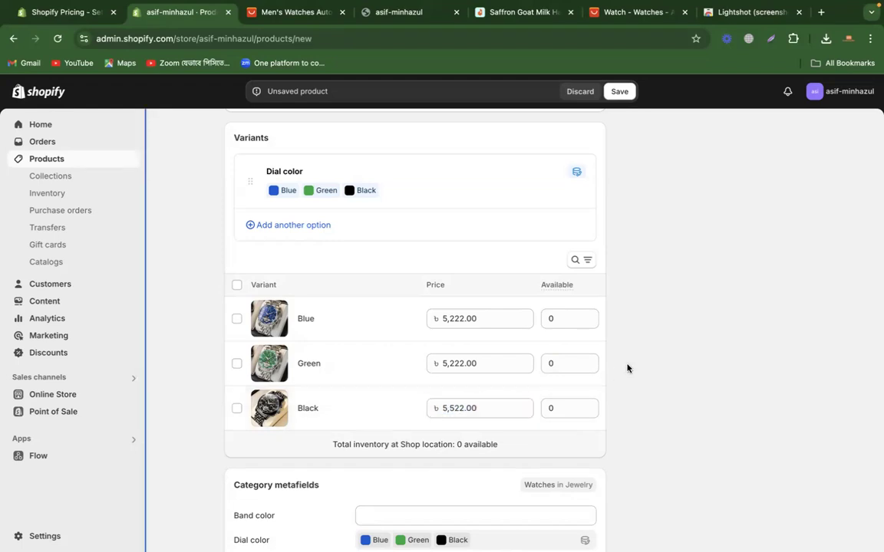
pyautogui.scroll(-5, 697, 270)
pyautogui.scroll(15, 697, 270)
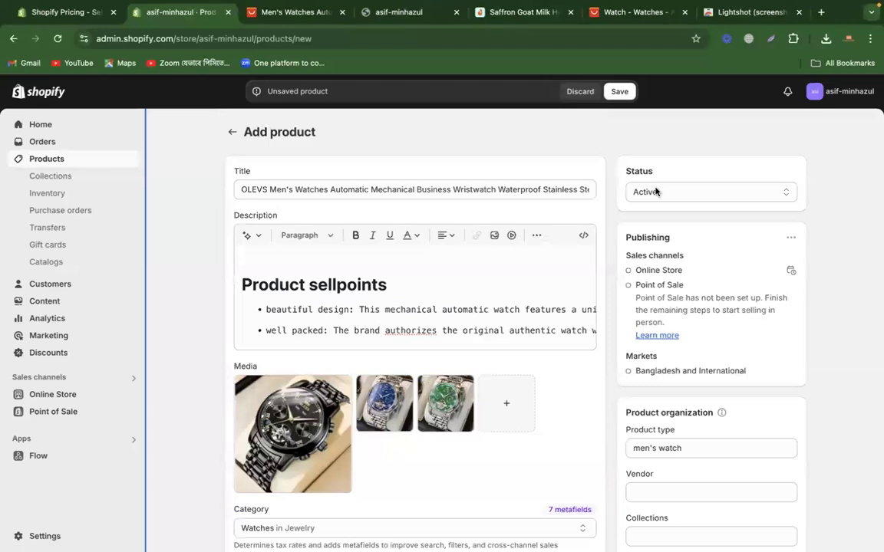
pyautogui.click(620, 92)
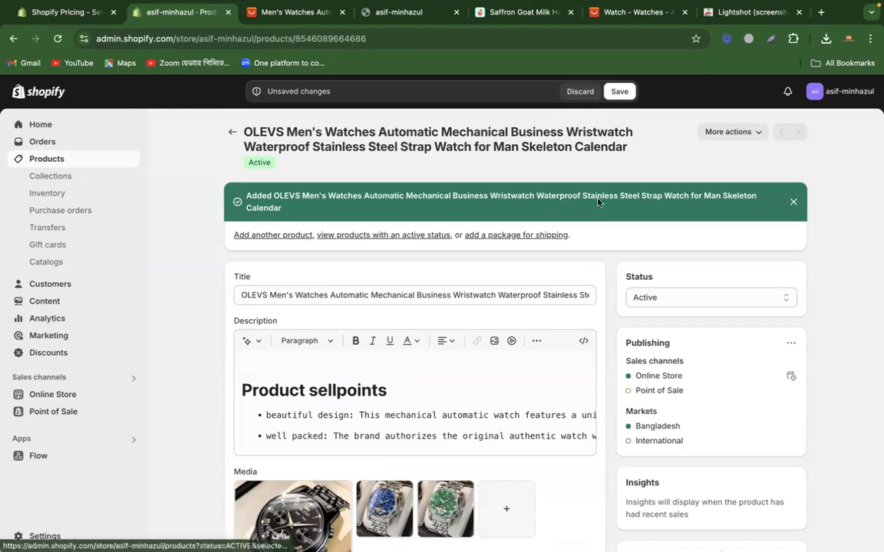
# Step: Preview the saved product in the online store and examine its title
pyautogui.click(741, 135)
pyautogui.click(728, 200)
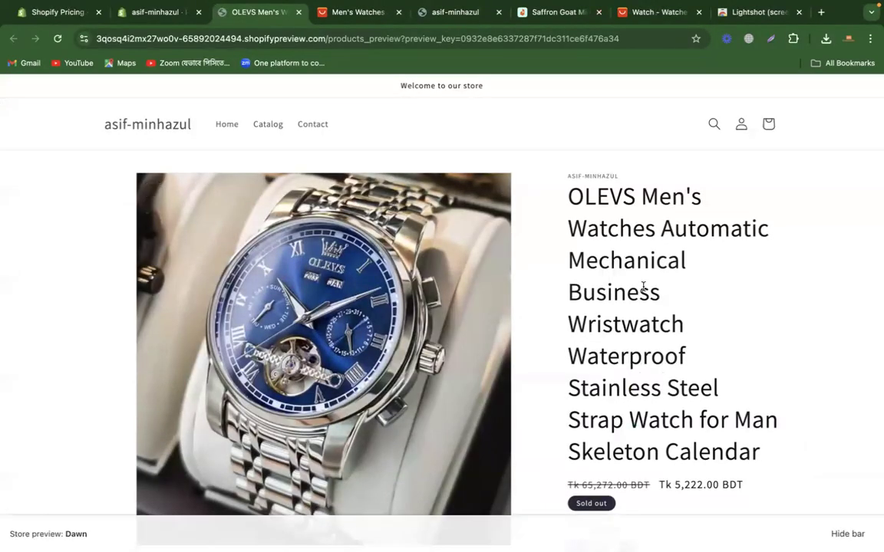
pyautogui.scroll(-2, 643, 286)
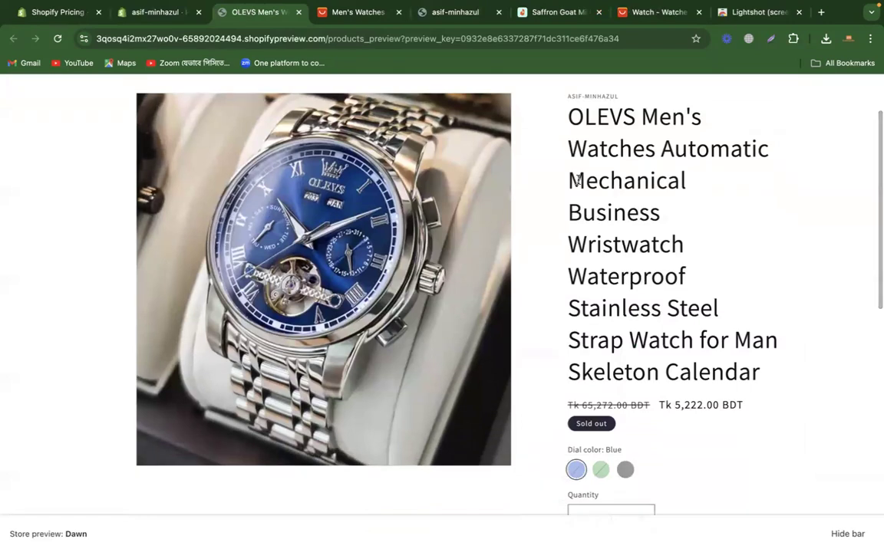
pyautogui.moveTo(518, 102); pyautogui.dragTo(624, 134)
pyautogui.moveTo(778, 205); pyautogui.dragTo(775, 374)
# Step: Return to the product's edit page, shorten the title to "OLEVS Men's Watches Automatic Mechanical Business Wristwatch" and save
pyautogui.click(149, 13)
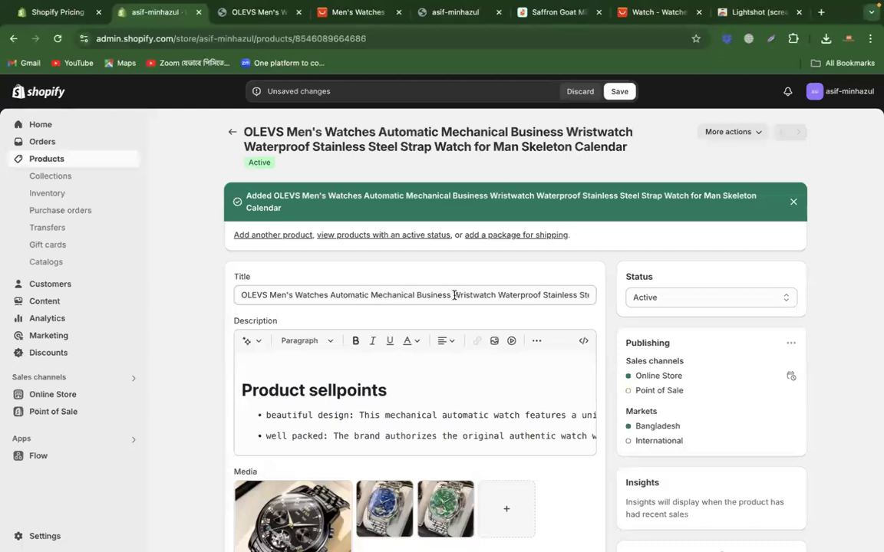
pyautogui.click(498, 295)
pyautogui.press('super+shift+Right')
pyautogui.press('BackSpace')
pyautogui.click(839, 205)
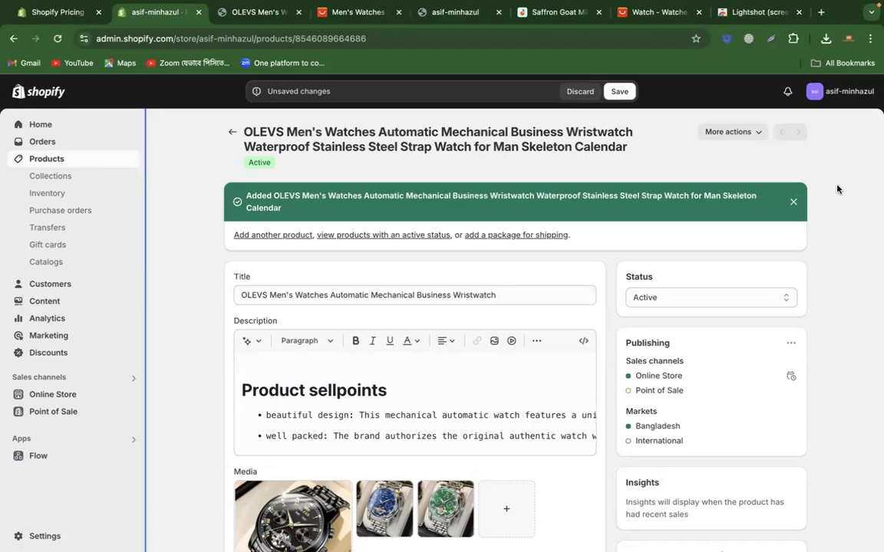
pyautogui.click(619, 92)
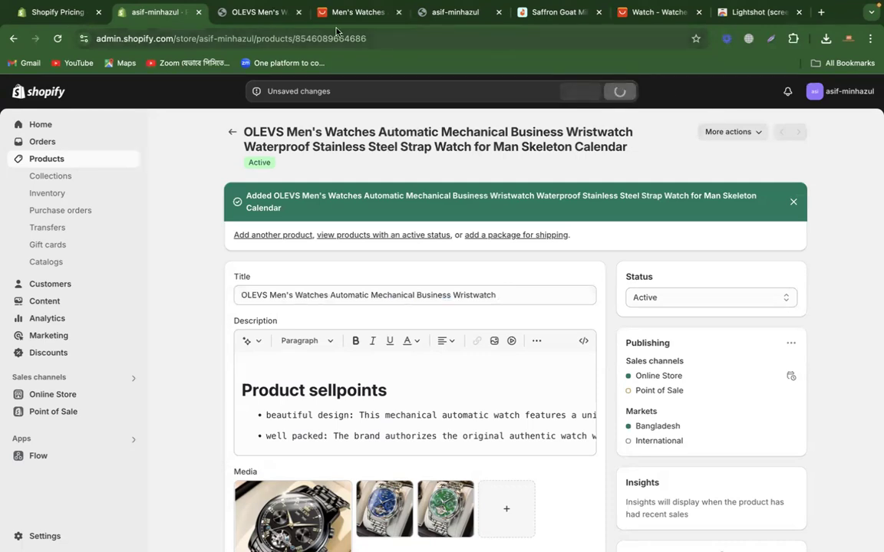
# Step: Reload the old store preview, close it and open a fresh preview of the product
pyautogui.click(256, 13)
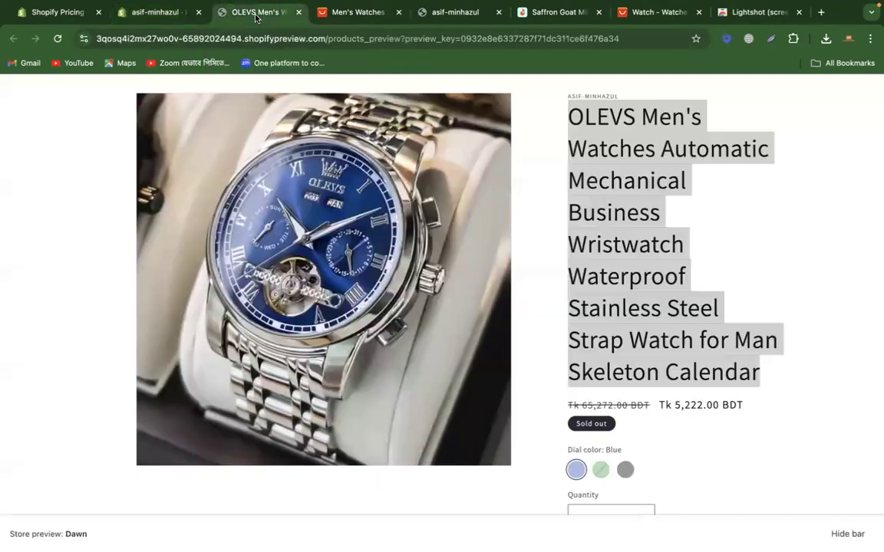
pyautogui.click(64, 37)
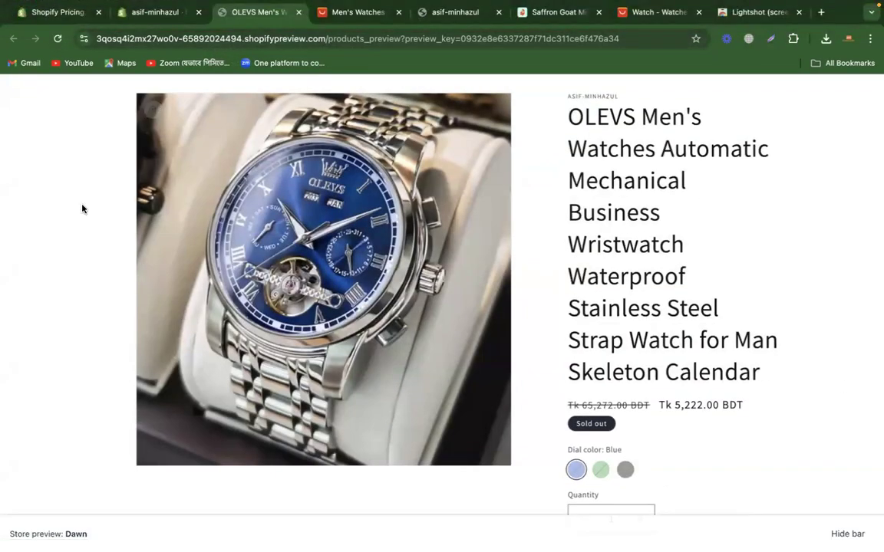
pyautogui.click(57, 42)
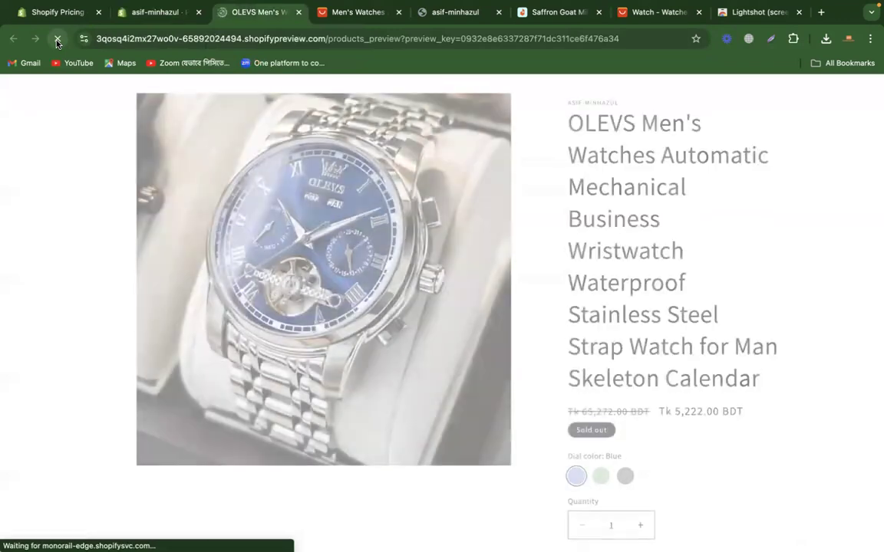
pyautogui.click(298, 12)
pyautogui.click(729, 132)
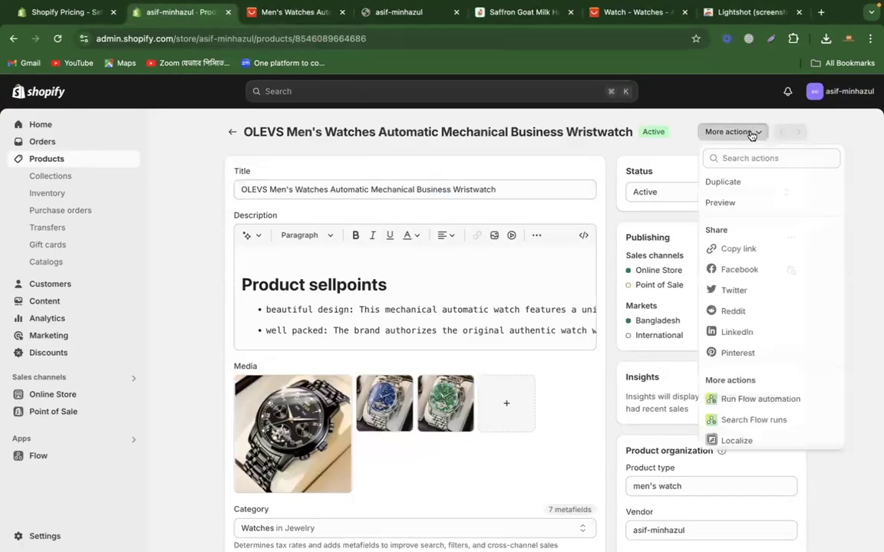
pyautogui.click(724, 203)
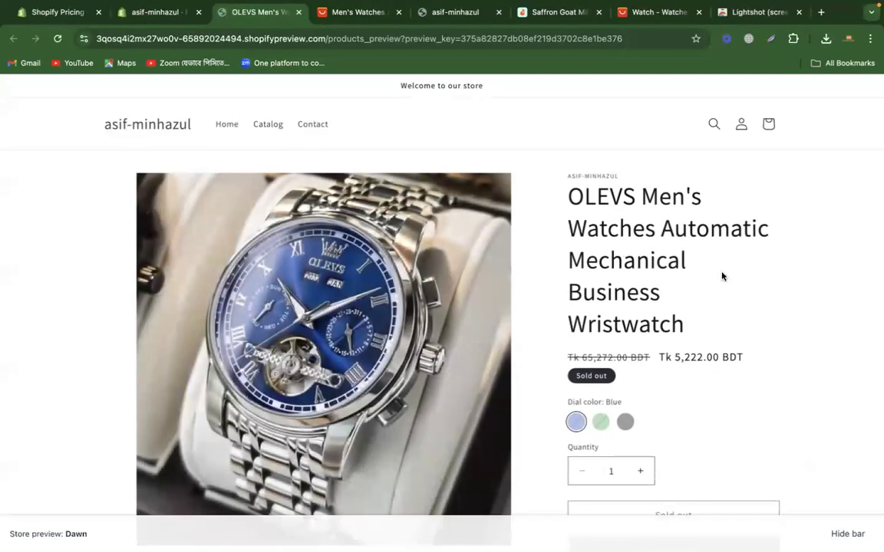
# Step: Examine the previewed product page, comparing the image and price of the Green and Black dial colors
pyautogui.scroll(-1, 721, 277)
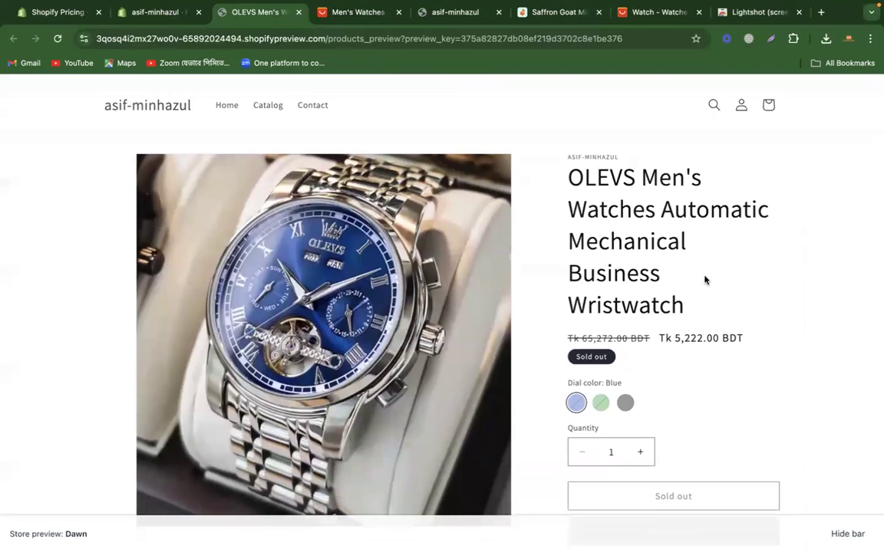
pyautogui.scroll(-2, 704, 280)
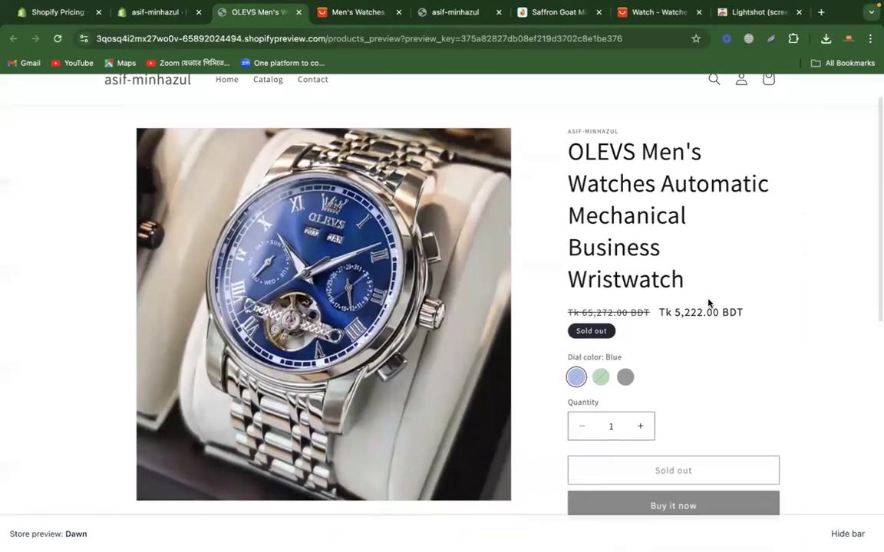
pyautogui.scroll(-1, 708, 303)
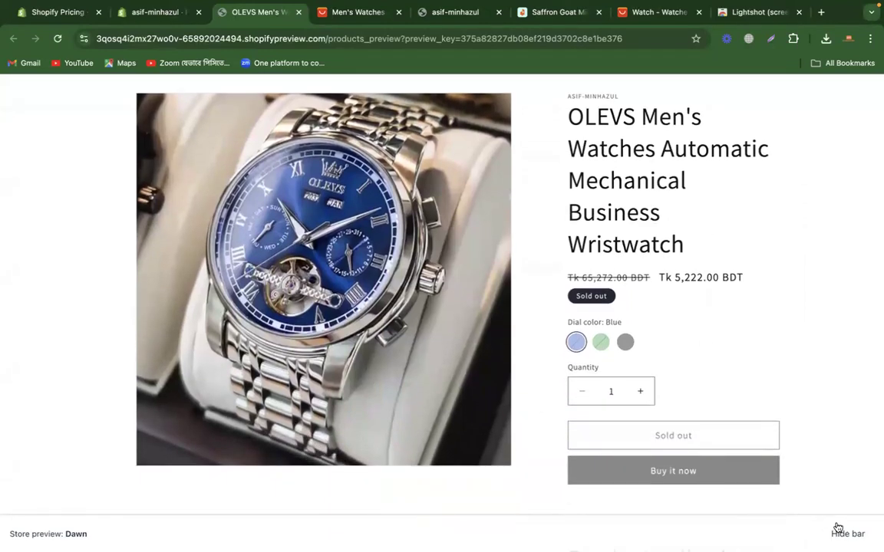
pyautogui.scroll(3, 794, 371)
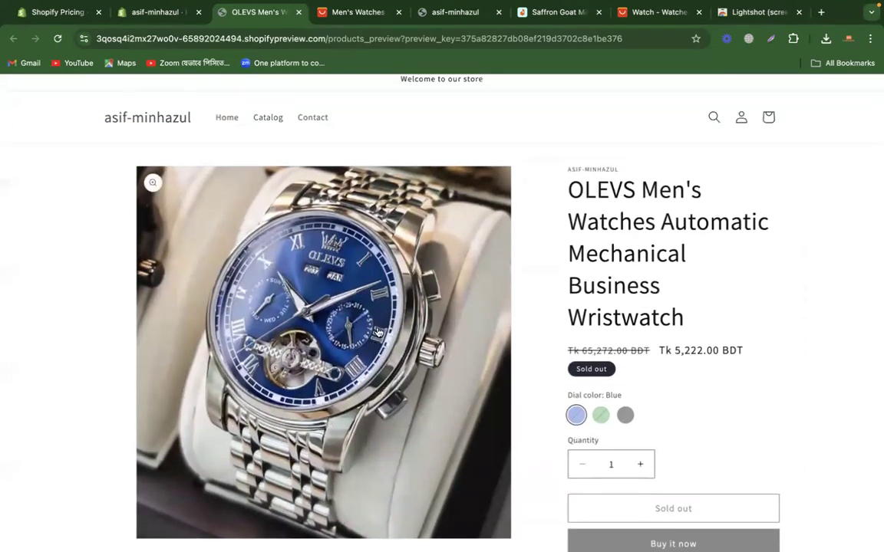
pyautogui.scroll(-4, 360, 401)
pyautogui.scroll(4, 361, 399)
pyautogui.scroll(-3, 359, 398)
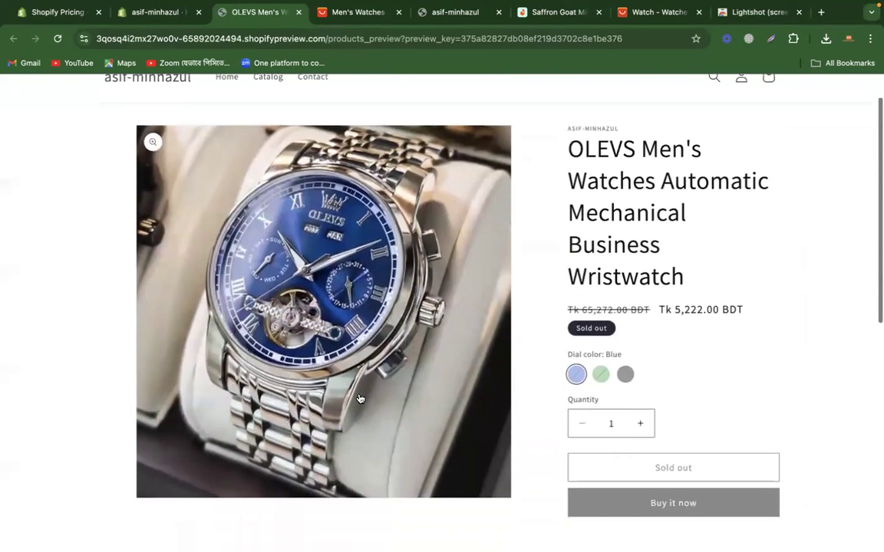
pyautogui.click(596, 372)
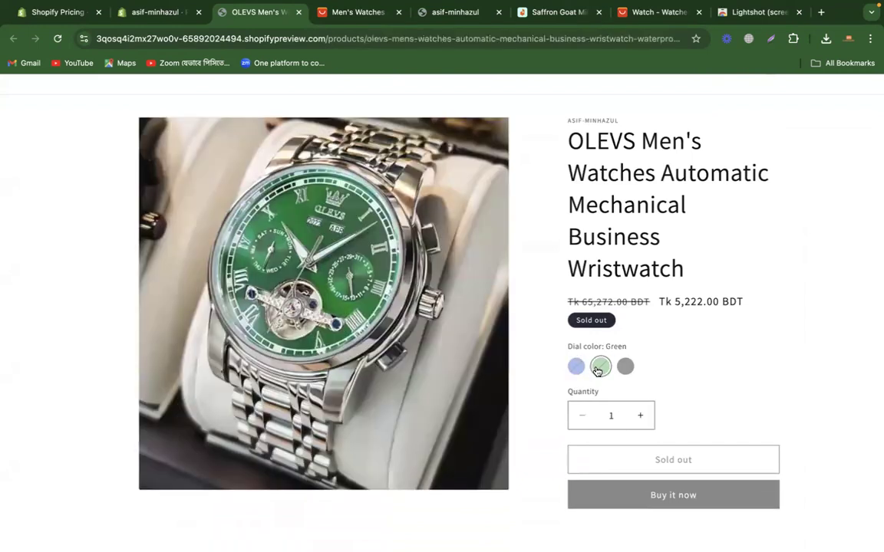
pyautogui.click(625, 367)
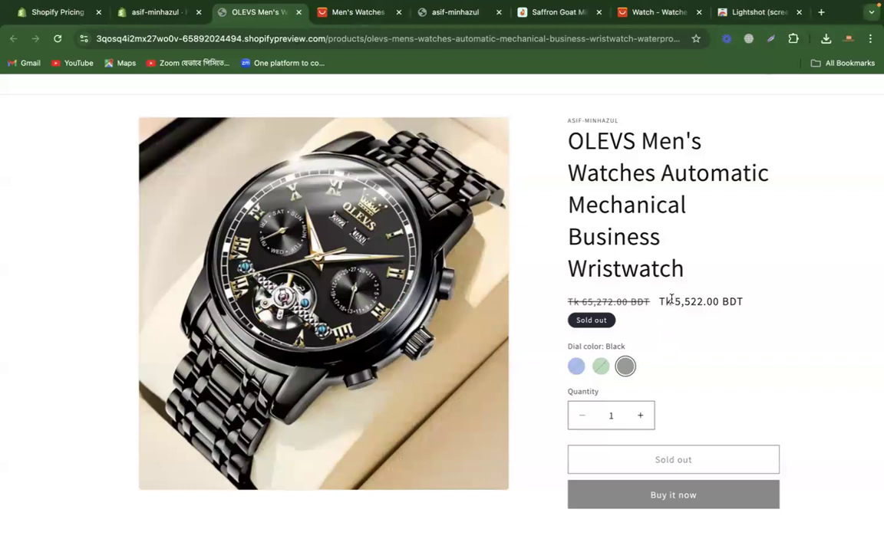
pyautogui.moveTo(672, 300); pyautogui.dragTo(756, 301)
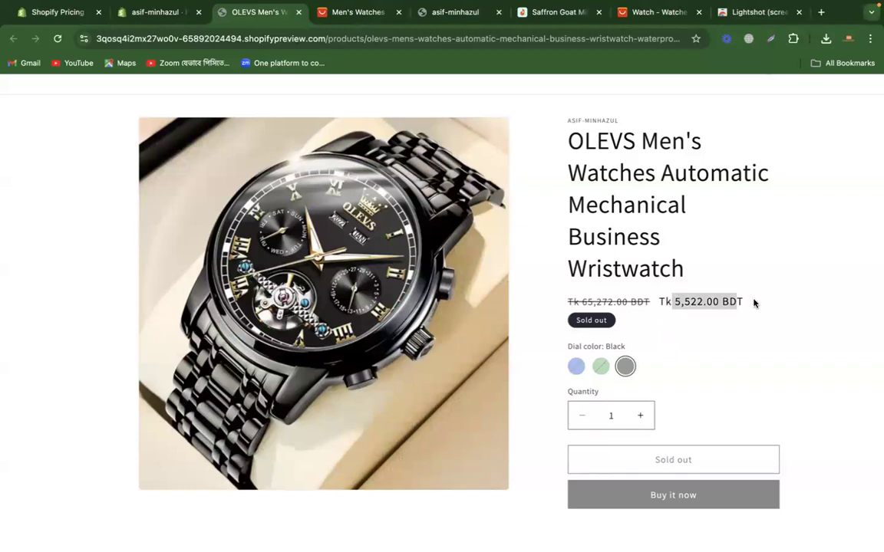
pyautogui.click(601, 368)
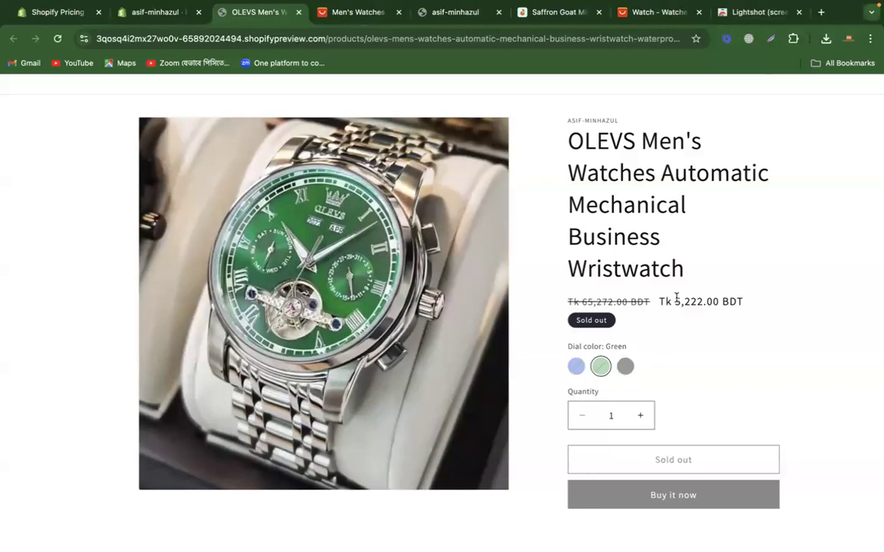
pyautogui.moveTo(671, 301); pyautogui.dragTo(750, 305)
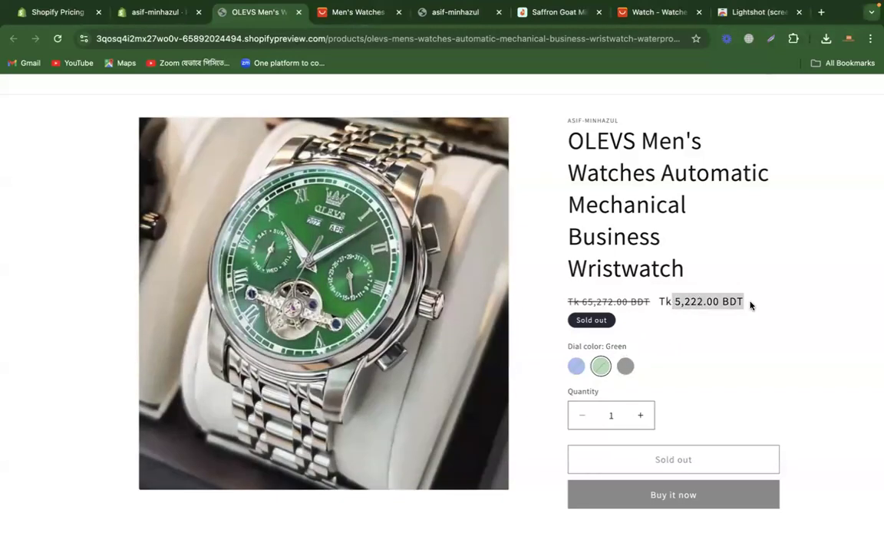
pyautogui.click(719, 366)
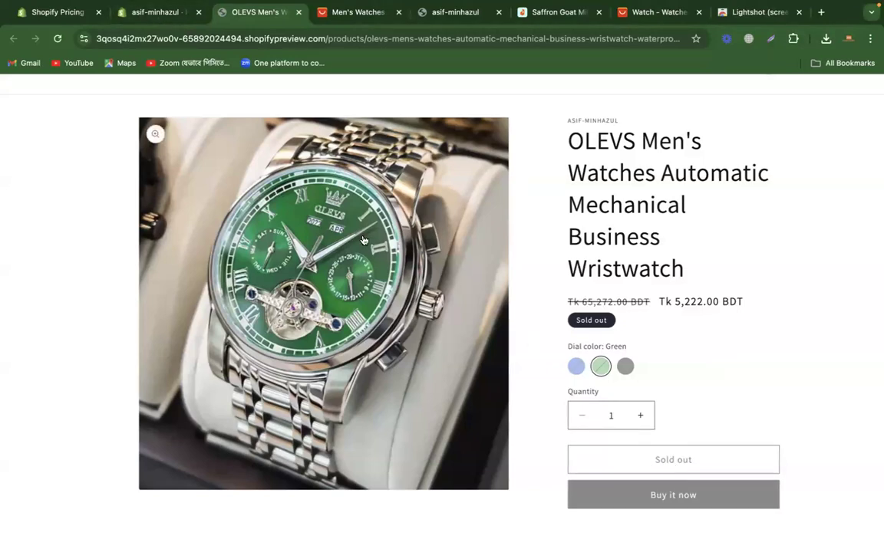
# Step: On the product's edit page, set the available stock to 10 for Blue, 10 for Green and 5 for Black, and save
pyautogui.click(142, 21)
pyautogui.scroll(-10, 409, 349)
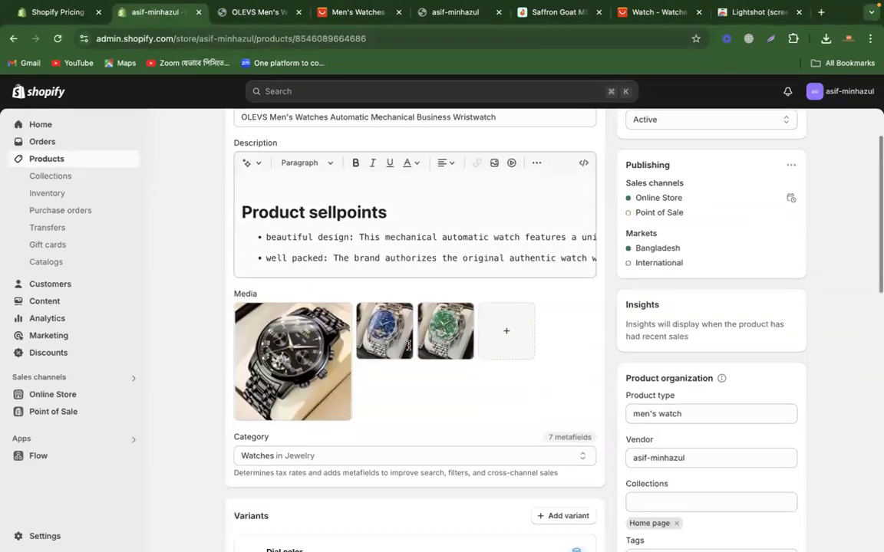
pyautogui.scroll(2, 408, 347)
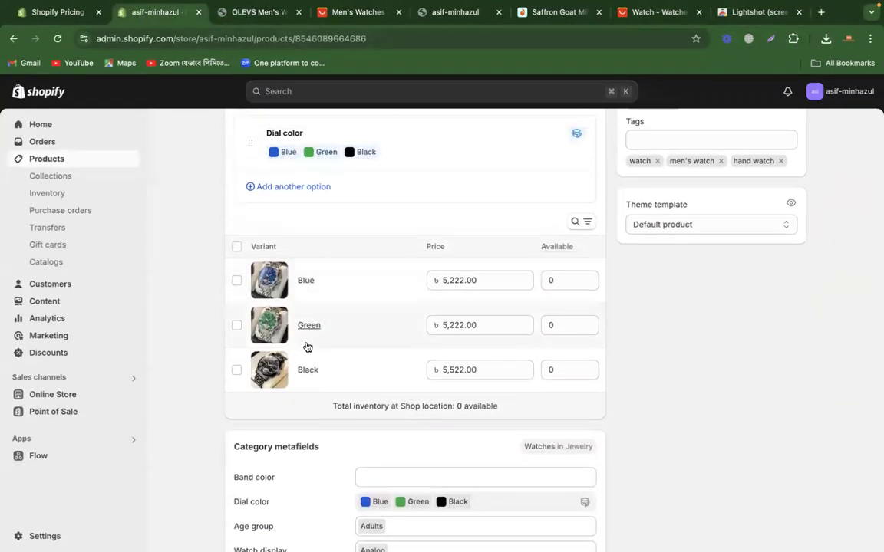
pyautogui.click(555, 280)
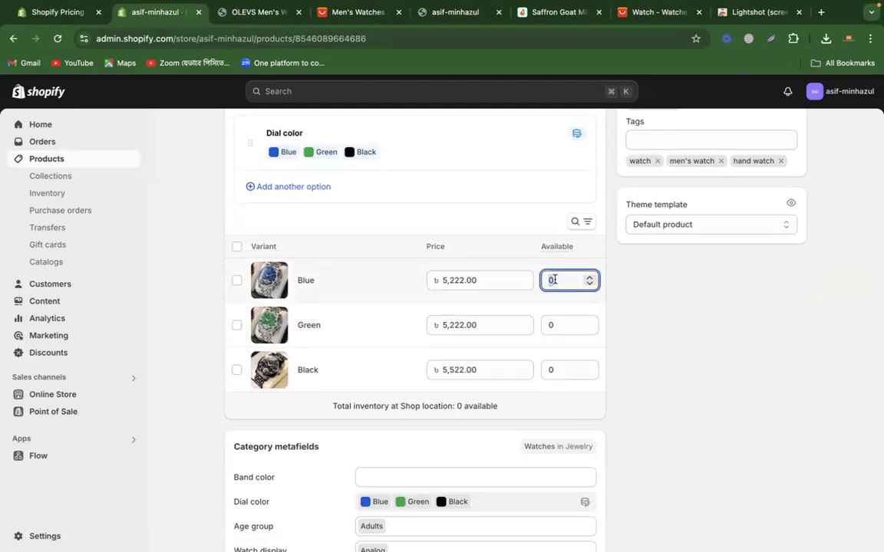
pyautogui.write('10')
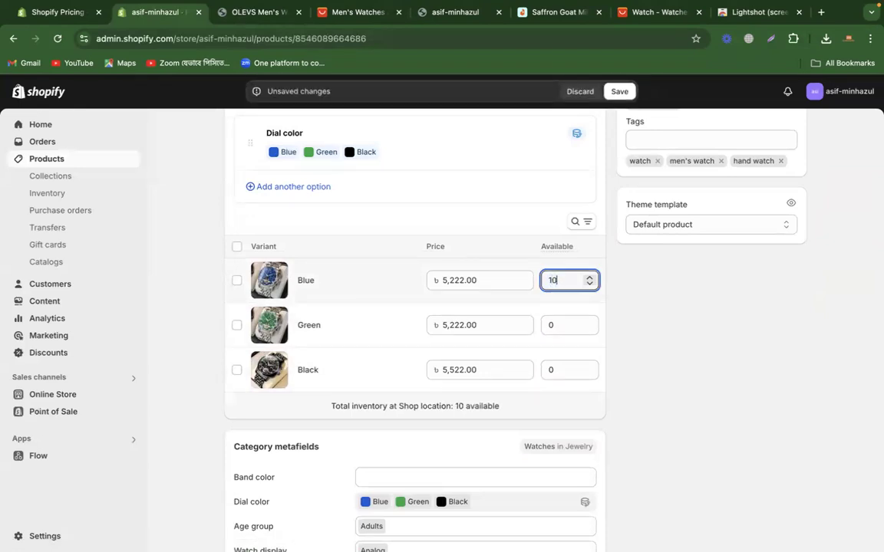
pyautogui.click(557, 322)
pyautogui.write('10')
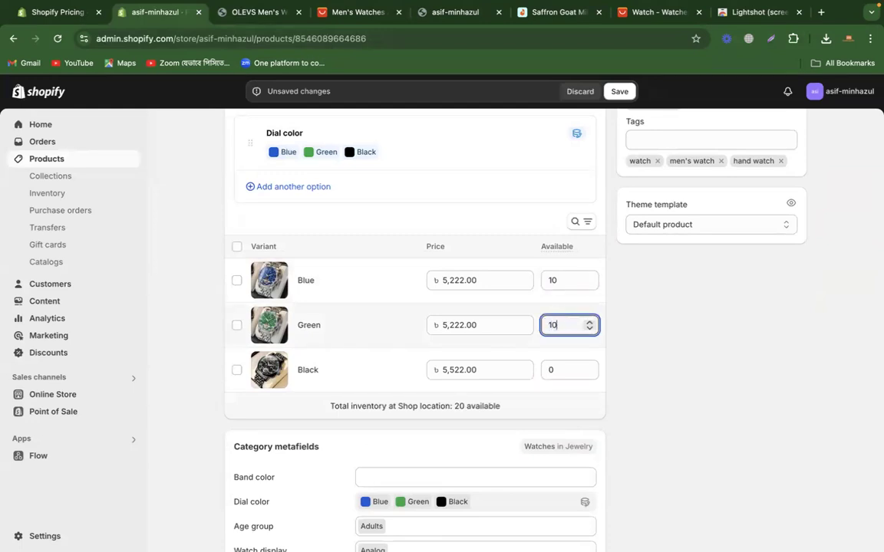
pyautogui.click(563, 373)
pyautogui.write('5')
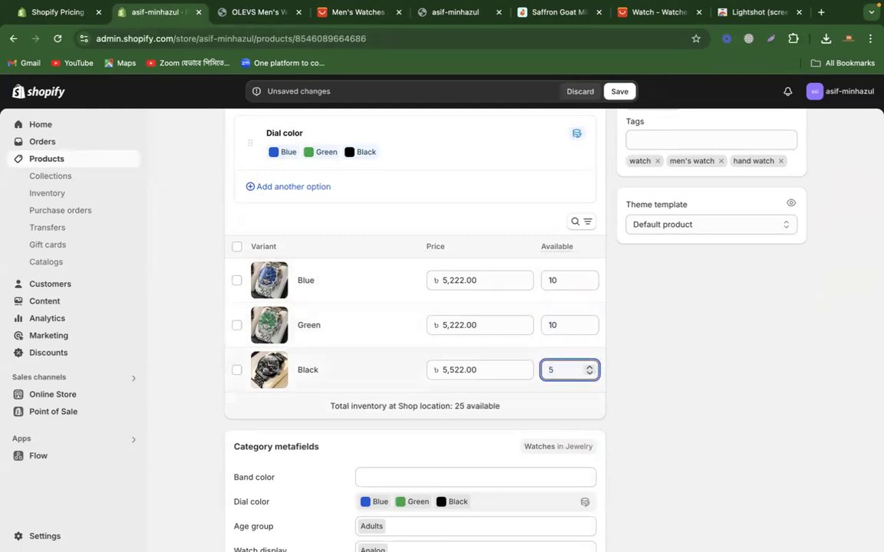
pyautogui.click(688, 341)
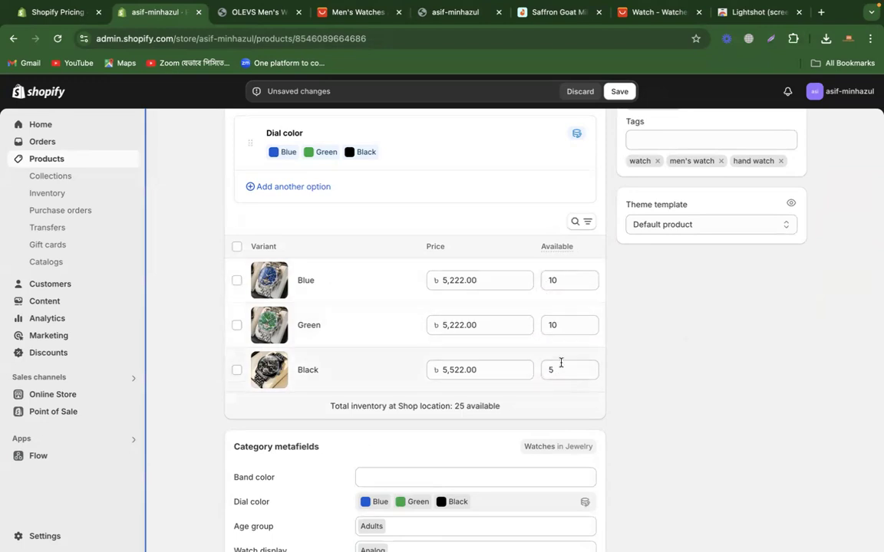
pyautogui.click(619, 91)
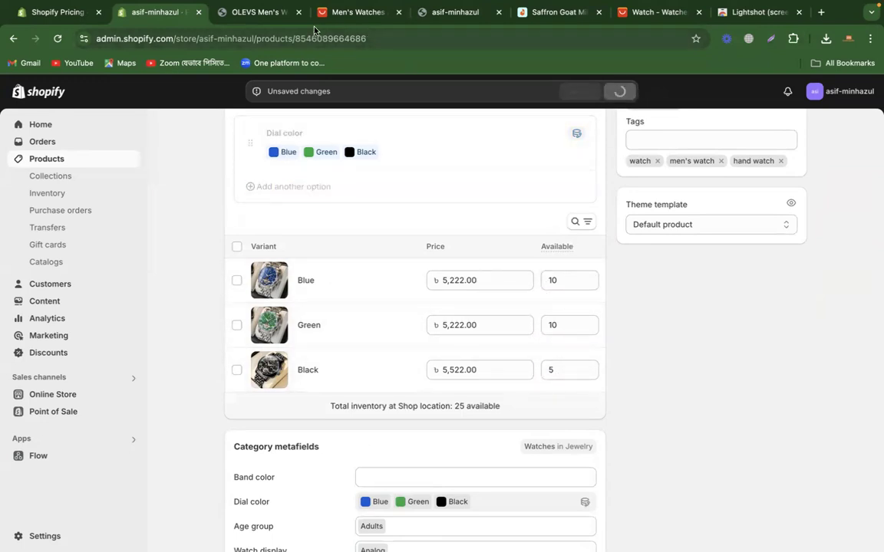
# Step: Close the outdated store preview and open a fresh preview of the OLEVS product
pyautogui.click(260, 12)
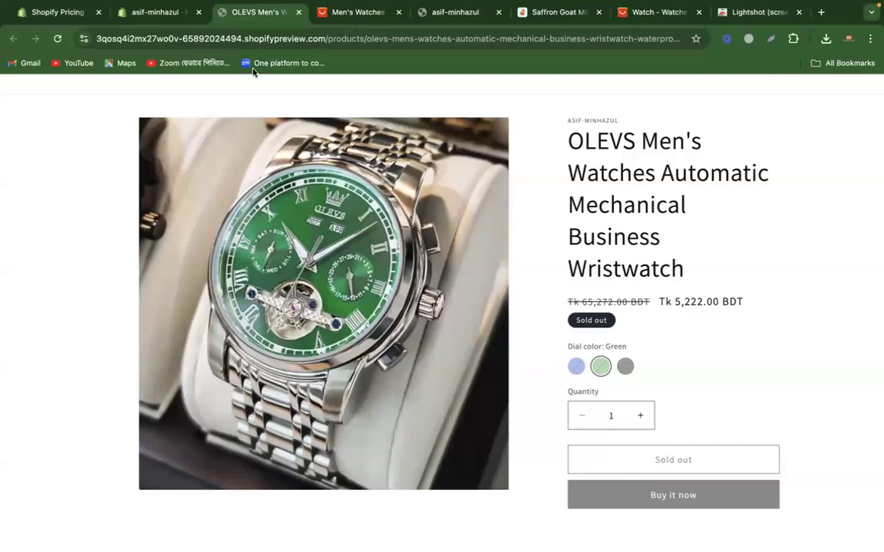
pyautogui.click(297, 14)
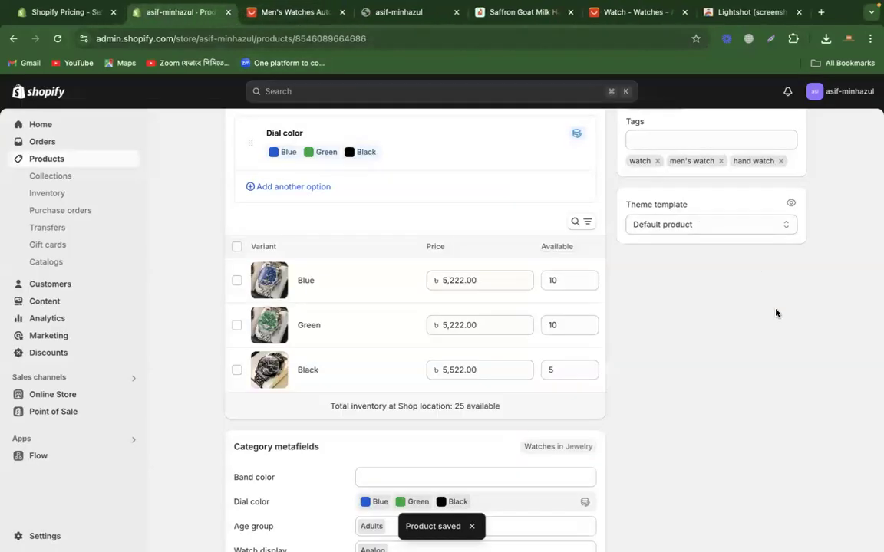
pyautogui.scroll(10, 775, 312)
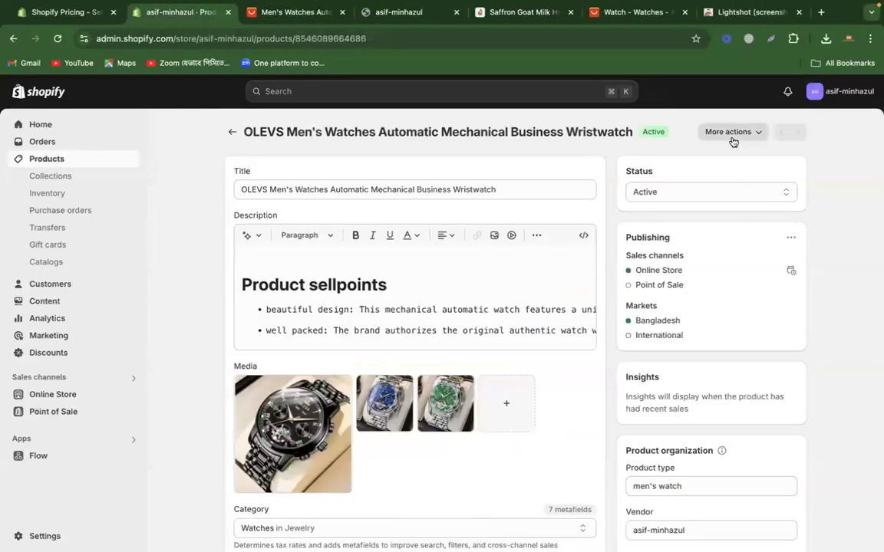
pyautogui.click(731, 134)
pyautogui.click(721, 203)
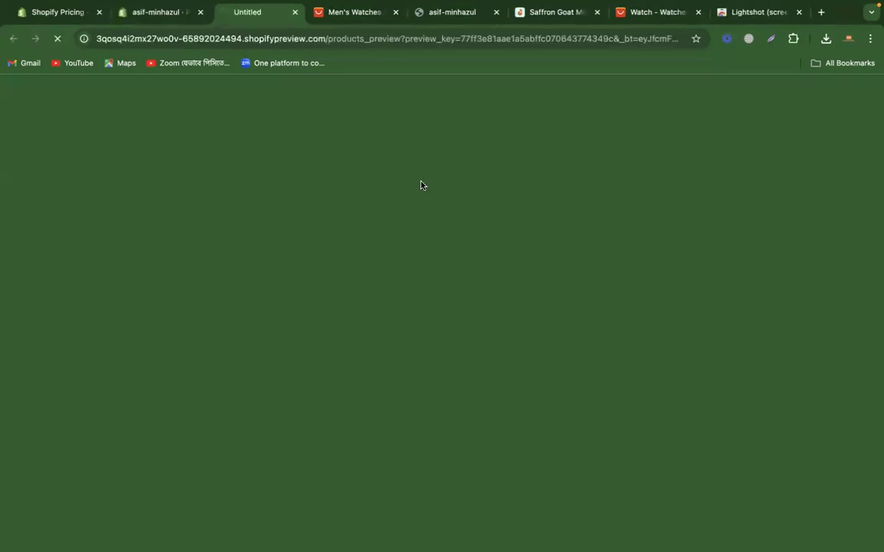
# Step: Examine the previewed product page with the Green and Black dial colors, including the purchase options and description
pyautogui.scroll(-5, 681, 309)
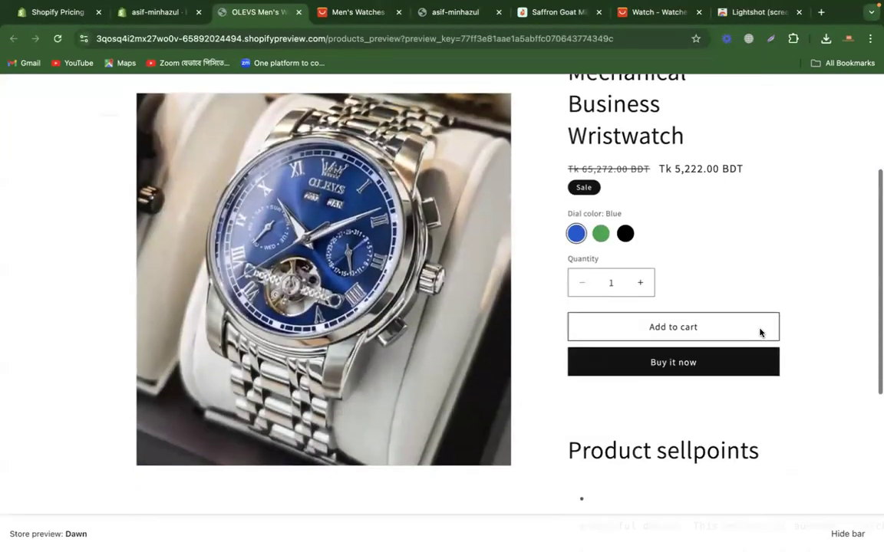
pyautogui.scroll(1, 714, 280)
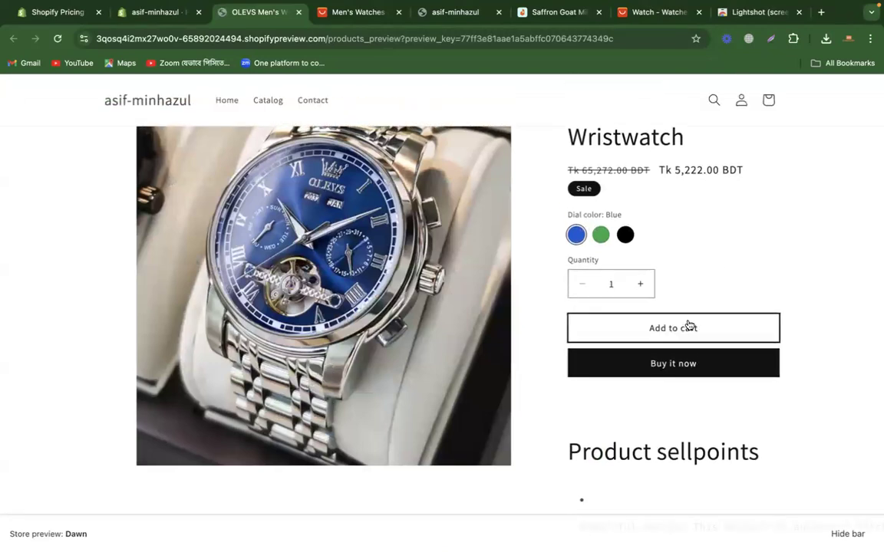
pyautogui.scroll(1, 686, 328)
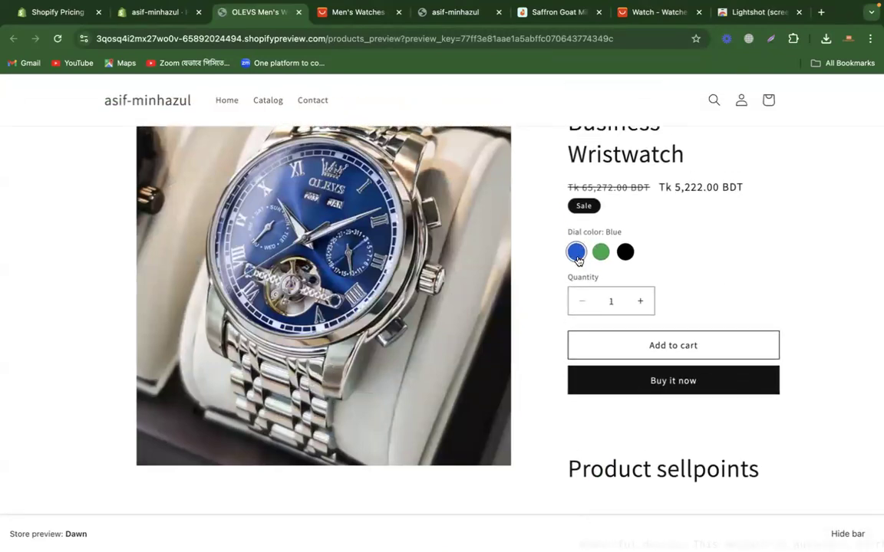
pyautogui.click(601, 252)
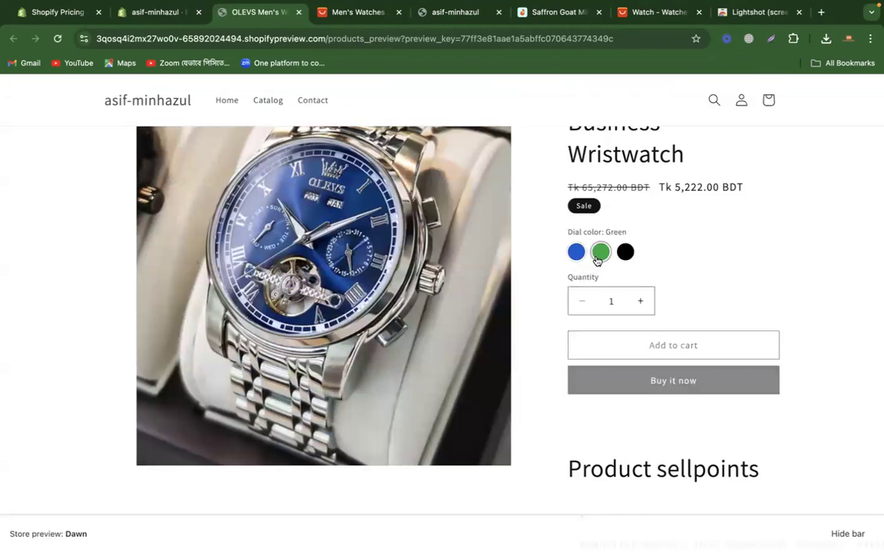
pyautogui.click(625, 254)
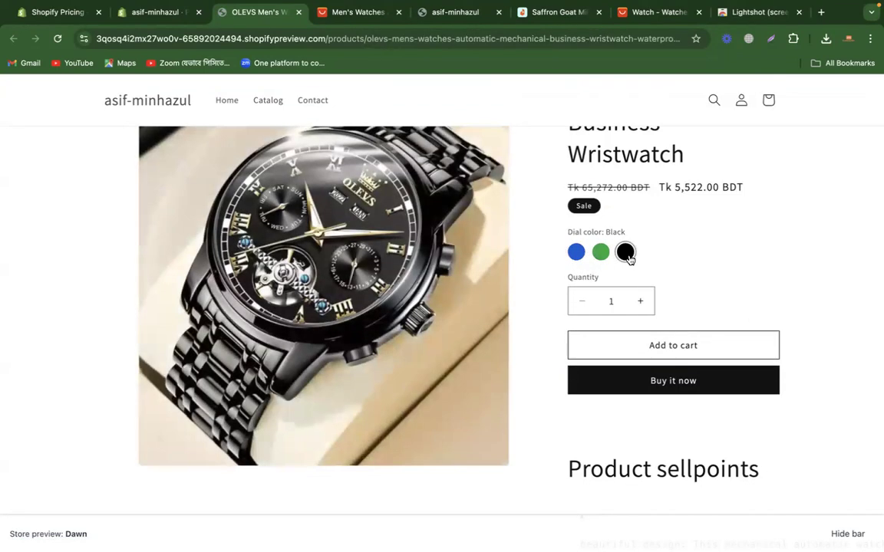
pyautogui.scroll(-3, 691, 292)
pyautogui.moveTo(570, 236); pyautogui.dragTo(675, 409)
pyautogui.scroll(5, 679, 331)
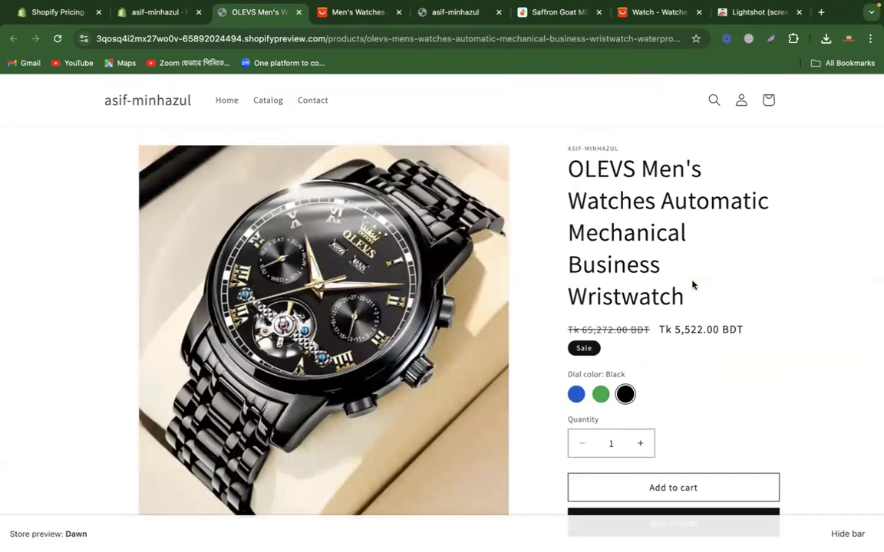
pyautogui.scroll(-6, 700, 316)
pyautogui.scroll(7, 701, 320)
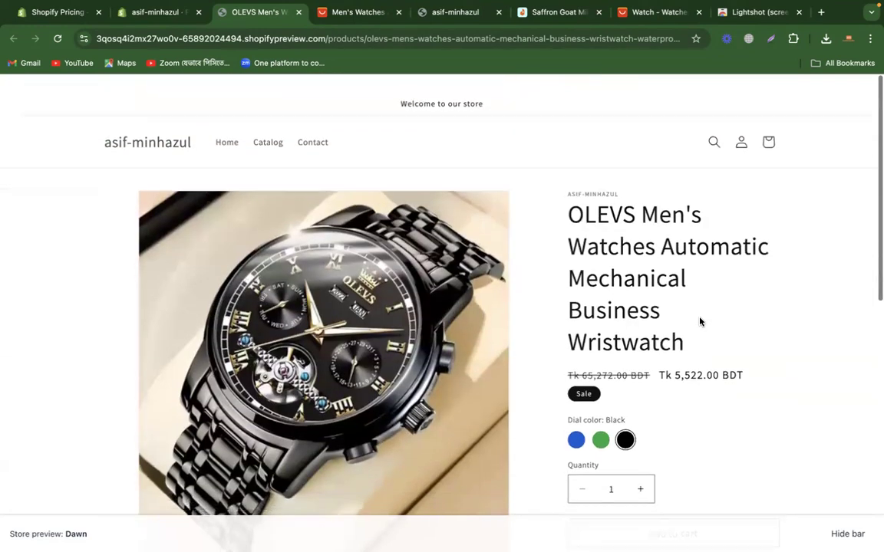
pyautogui.scroll(-1, 700, 322)
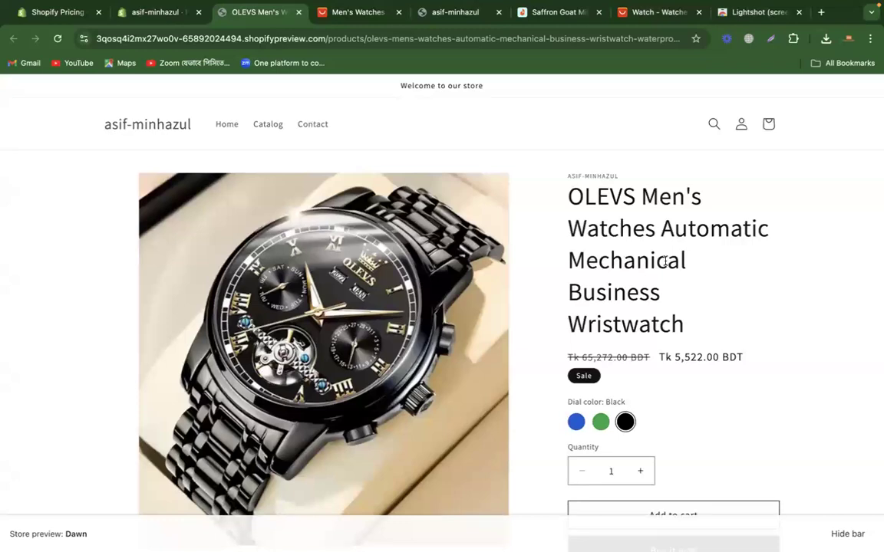
# Step: Open the online store's themes in the Shopify admin and check which theme is current
pyautogui.click(158, 12)
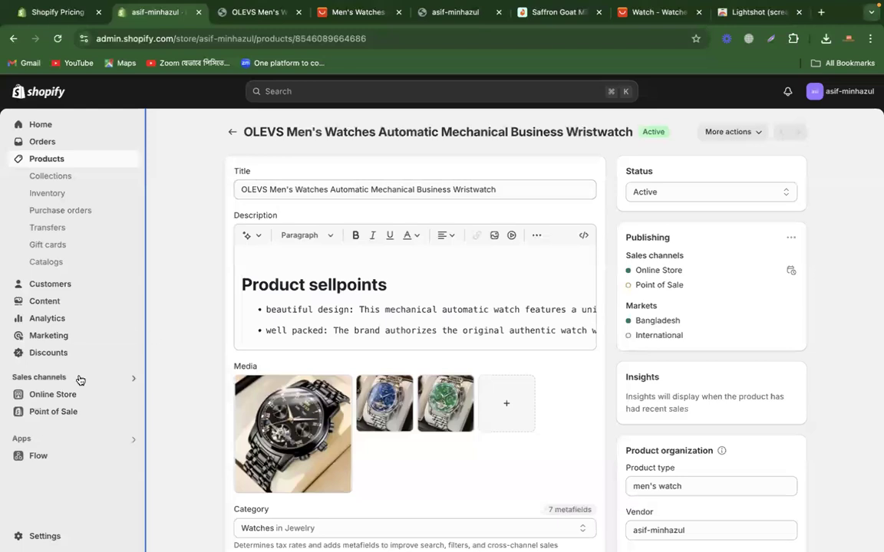
pyautogui.click(61, 393)
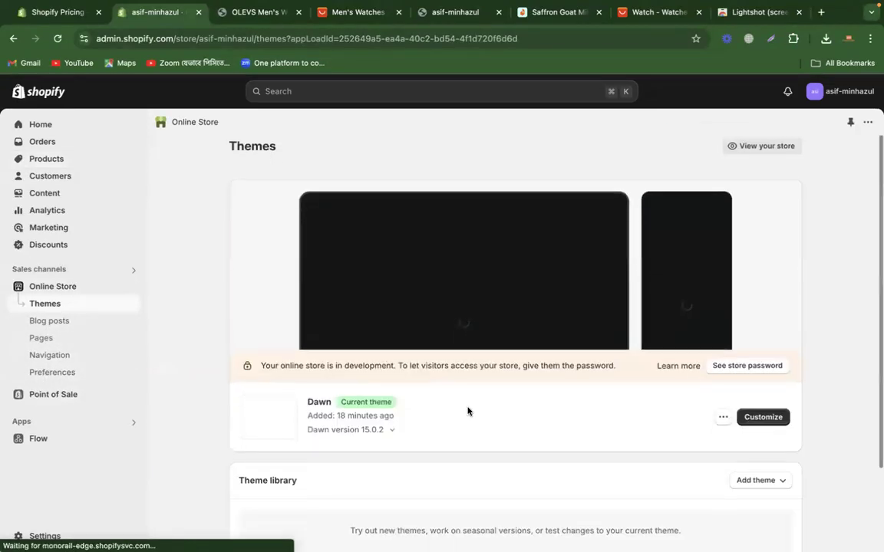
pyautogui.scroll(-3, 467, 410)
pyautogui.doubleClick(316, 323)
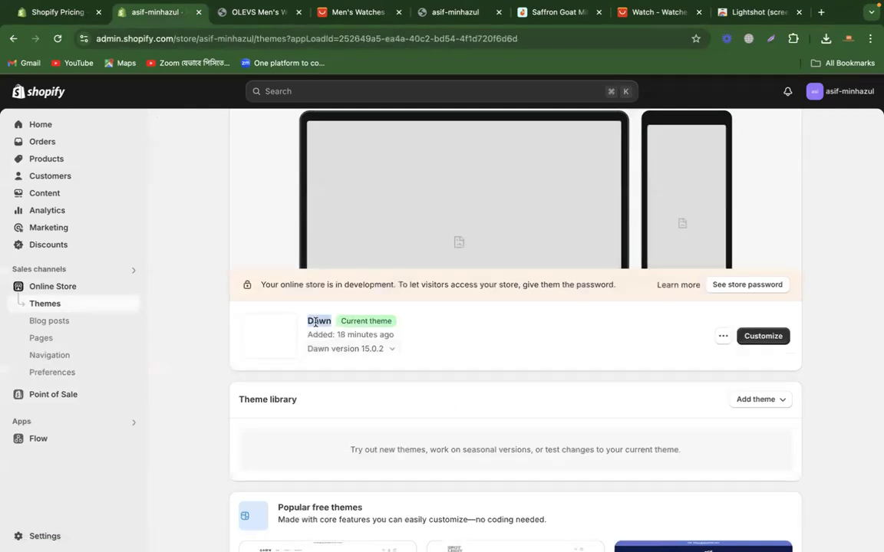
# Step: Return to the product preview and review the theme's page layout from the header to the footer
pyautogui.click(252, 12)
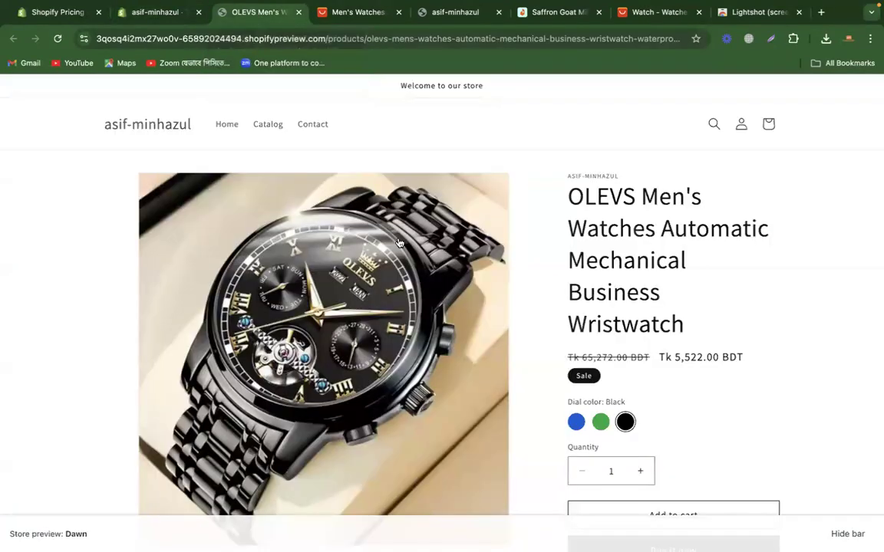
pyautogui.scroll(-10, 825, 362)
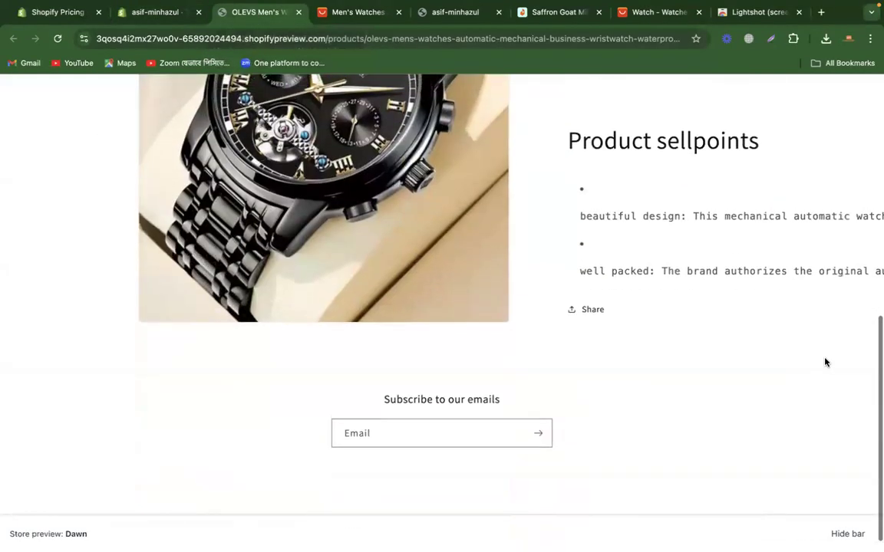
pyautogui.scroll(10, 825, 362)
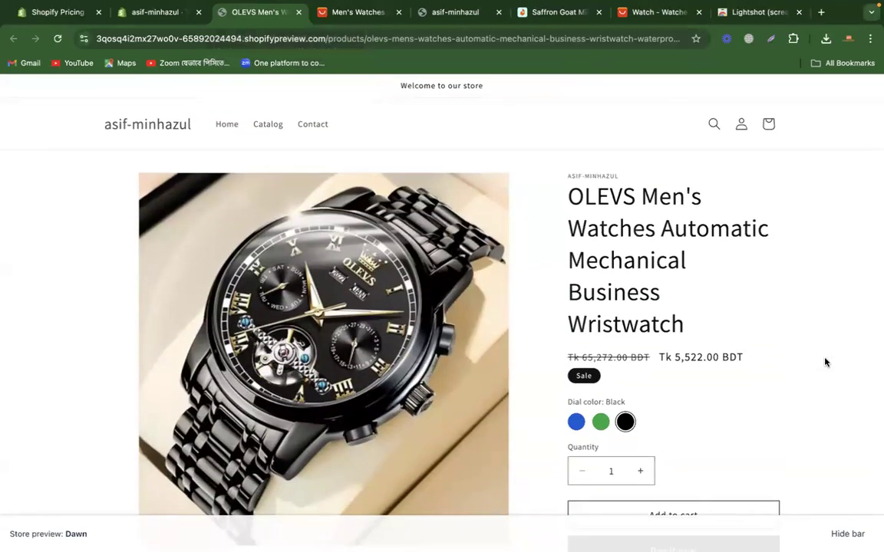
pyautogui.scroll(-10, 826, 362)
pyautogui.scroll(10, 825, 362)
# Step: From the AliExpress listing, open the related POEDAGAR watch and copy "POEDAGAR Luxury Watch for Man Elegant Date Week" from its title
pyautogui.click(346, 15)
pyautogui.scroll(-5, 280, 311)
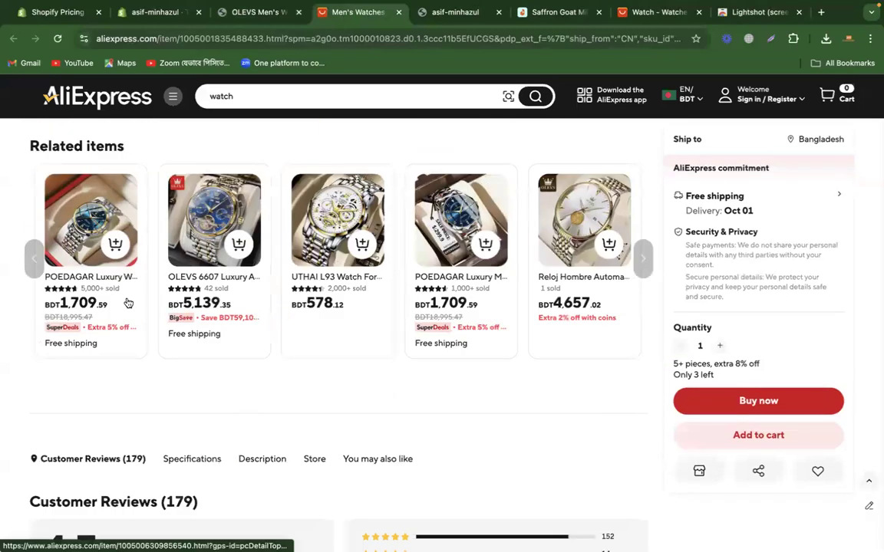
pyautogui.click(87, 282)
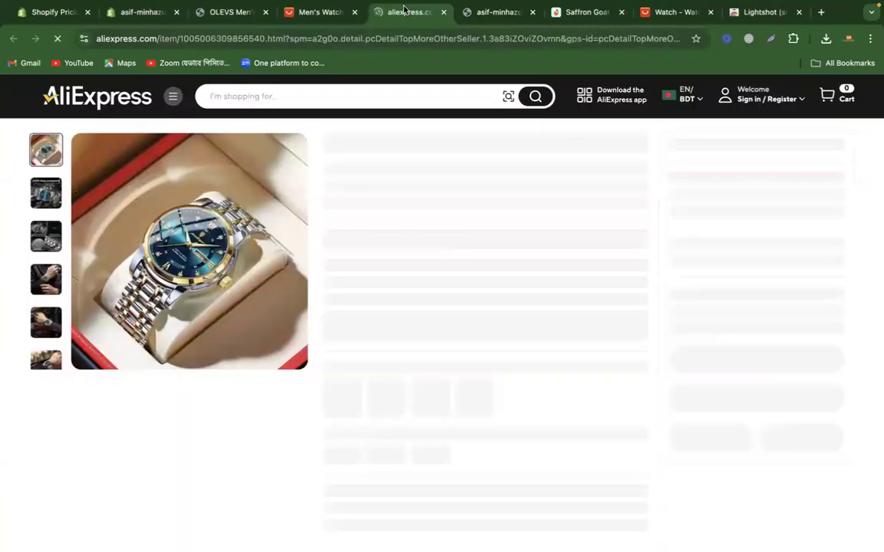
pyautogui.moveTo(403, 9); pyautogui.dragTo(227, 11)
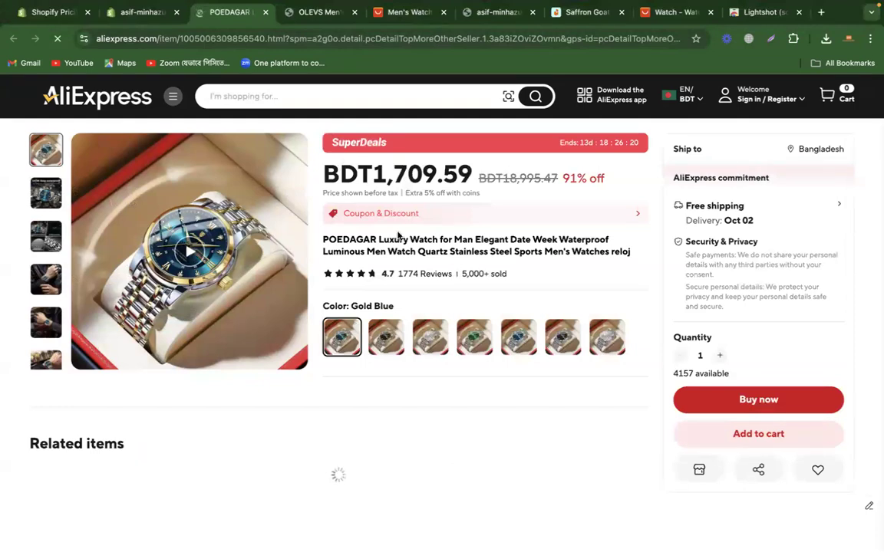
pyautogui.moveTo(323, 240); pyautogui.dragTo(555, 239)
pyautogui.press('super+c')
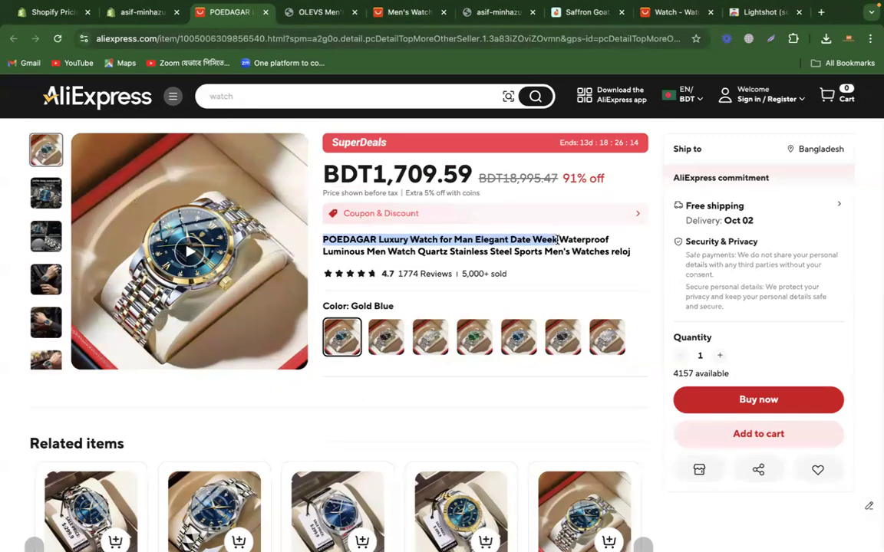
# Step: Start a new product in the Shopify admin with the title "POEDAGAR Luxury Watch for Man Elegant Date Week"
pyautogui.click(152, 9)
pyautogui.click(75, 163)
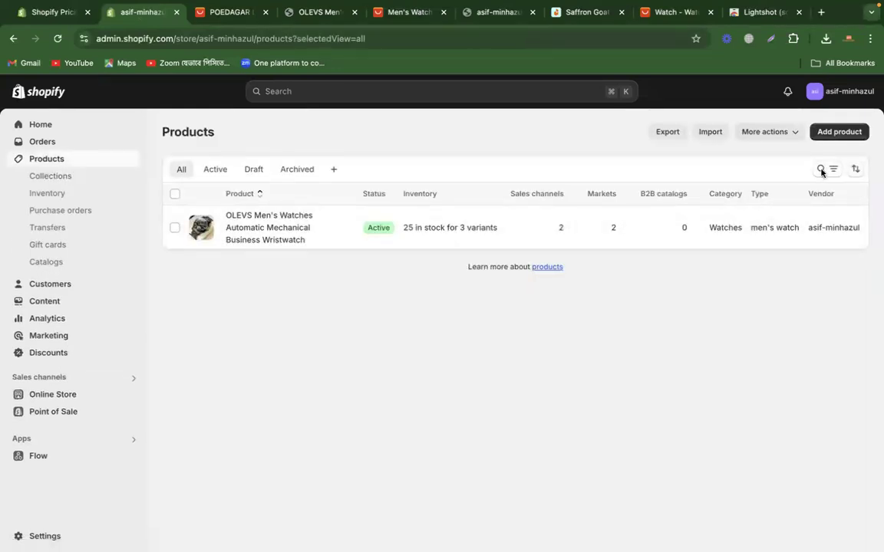
pyautogui.click(834, 132)
pyautogui.click(381, 191)
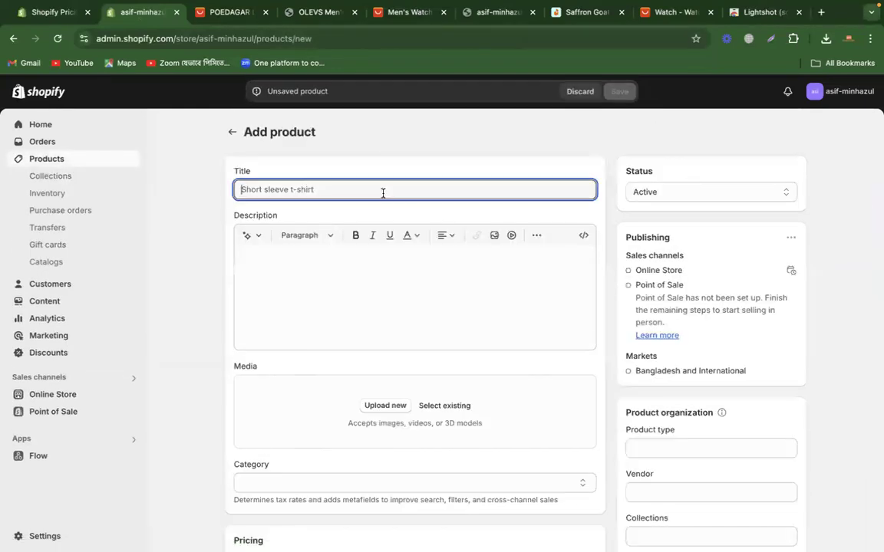
pyautogui.press('super+v')
pyautogui.click(291, 213)
# Step: Capture the main Gold Blue image of the POEDAGAR listing on AliExpress with Lightshot and save it in Downloads as ali2_1
pyautogui.click(227, 12)
pyautogui.scroll(-3, 416, 304)
pyautogui.scroll(3, 416, 304)
pyautogui.scroll(-5, 416, 303)
pyautogui.scroll(5, 416, 304)
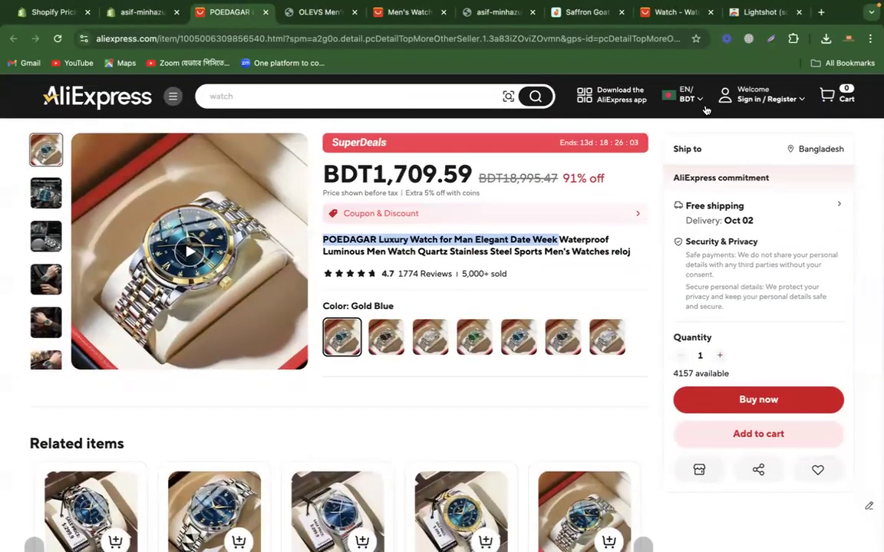
pyautogui.click(771, 39)
pyautogui.moveTo(76, 139); pyautogui.dragTo(304, 365)
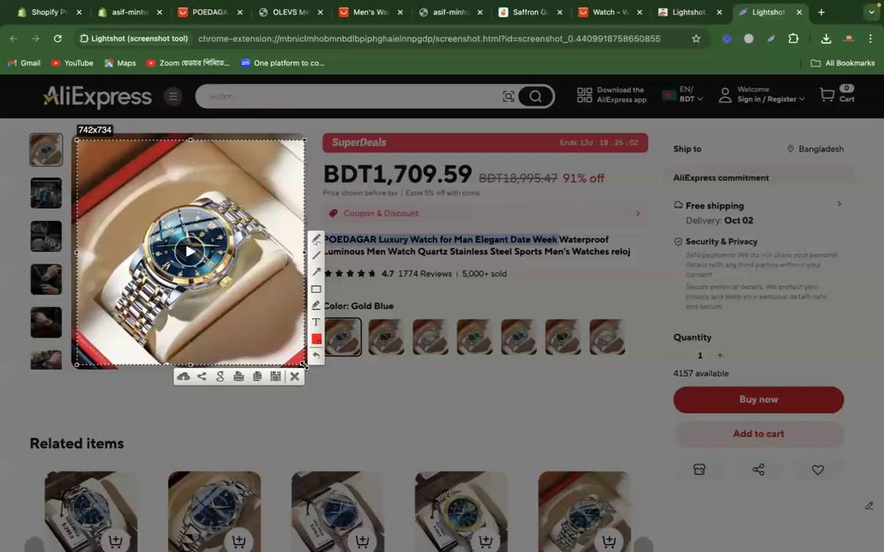
pyautogui.click(274, 376)
pyautogui.write('all')
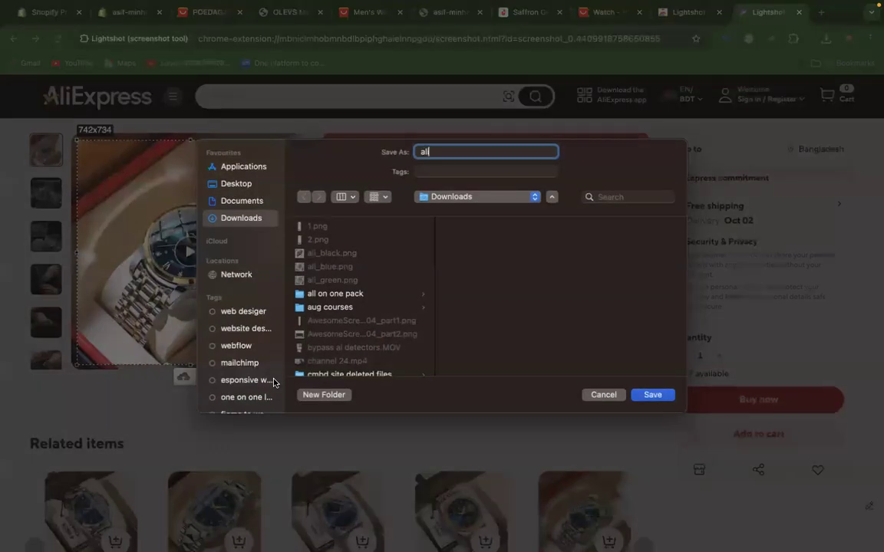
pyautogui.write('2_1')
pyautogui.press('Return')
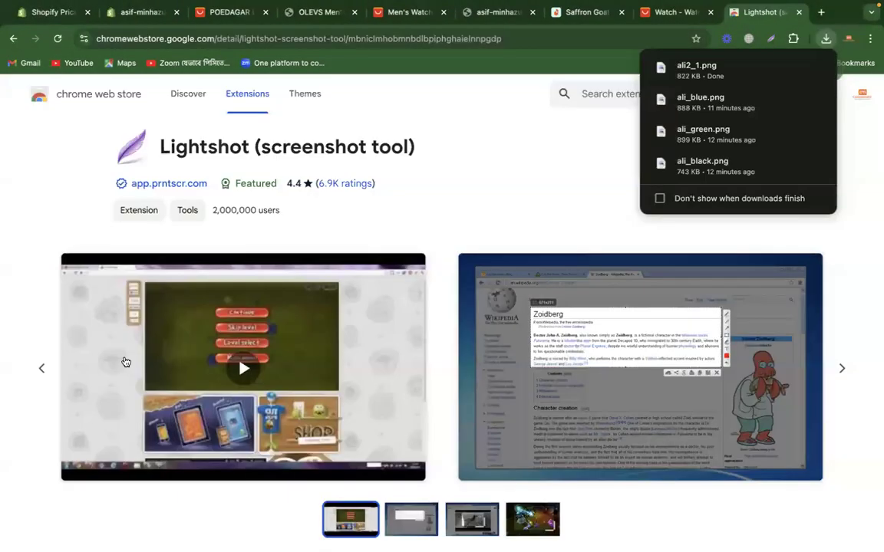
# Step: Return to the AliExpress listing of the POEDAGAR watch and show the Gold Black color
pyautogui.click(231, 13)
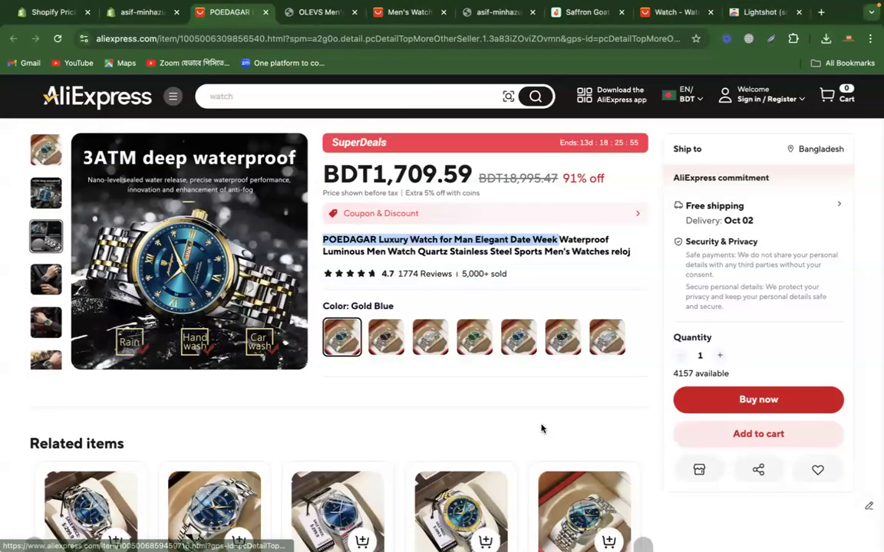
pyautogui.click(385, 340)
pyautogui.click(427, 347)
pyautogui.click(391, 345)
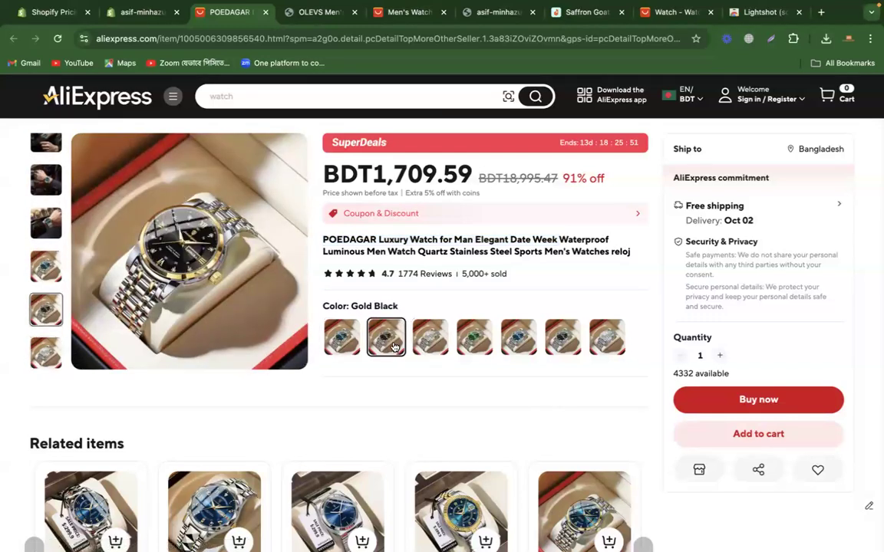
# Step: Capture the main Gold Black image of the listing with Lightshot and save it in Downloads as ali2_2
pyautogui.click(771, 40)
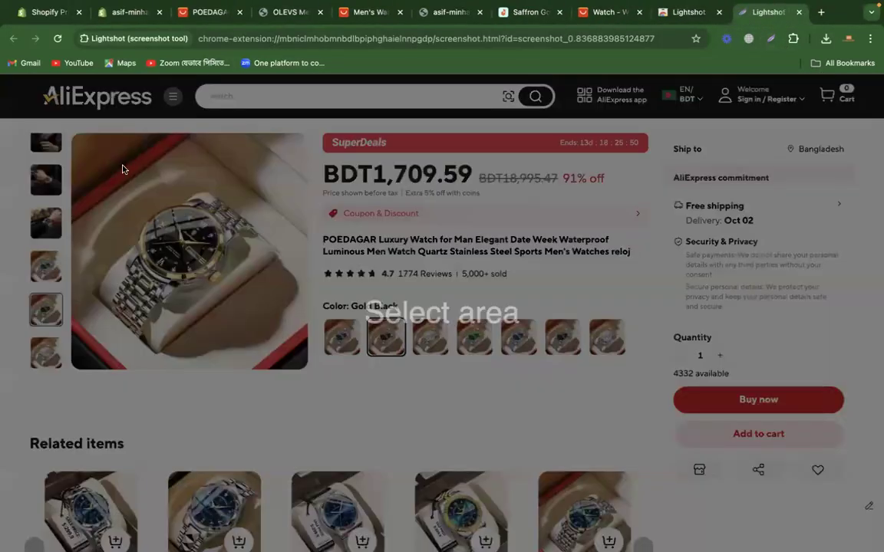
pyautogui.moveTo(72, 138); pyautogui.dragTo(305, 368)
pyautogui.click(275, 379)
pyautogui.write('a')
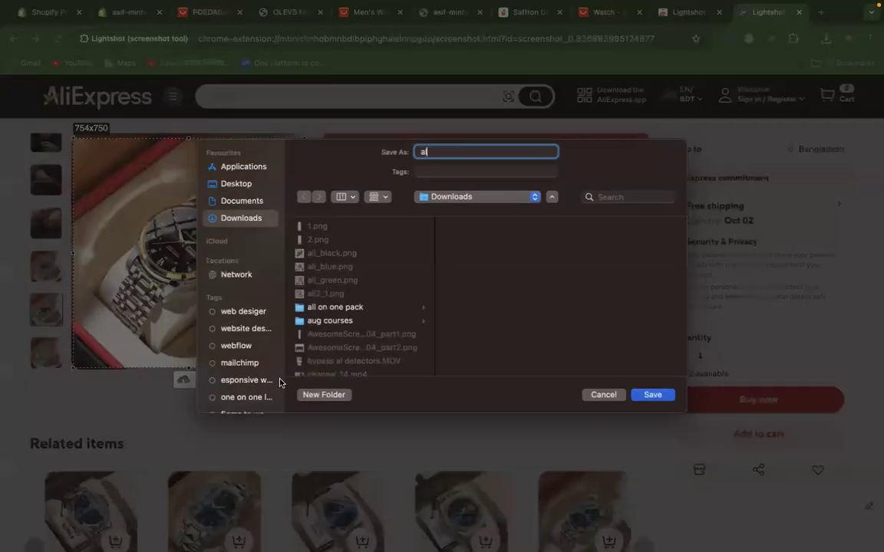
pyautogui.write('li2_2')
pyautogui.press('Return')
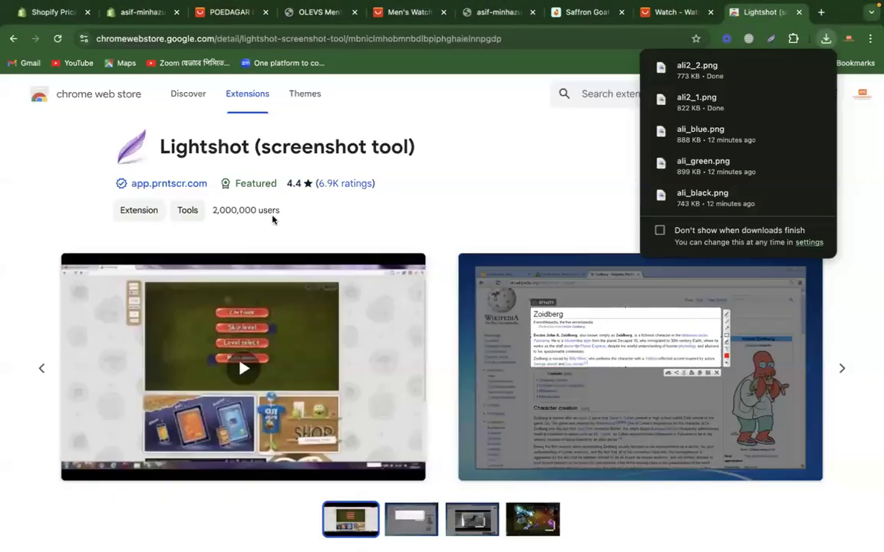
# Step: Copy the sale price 1,709 from the AliExpress listing and return to the new product in the Shopify admin
pyautogui.click(234, 11)
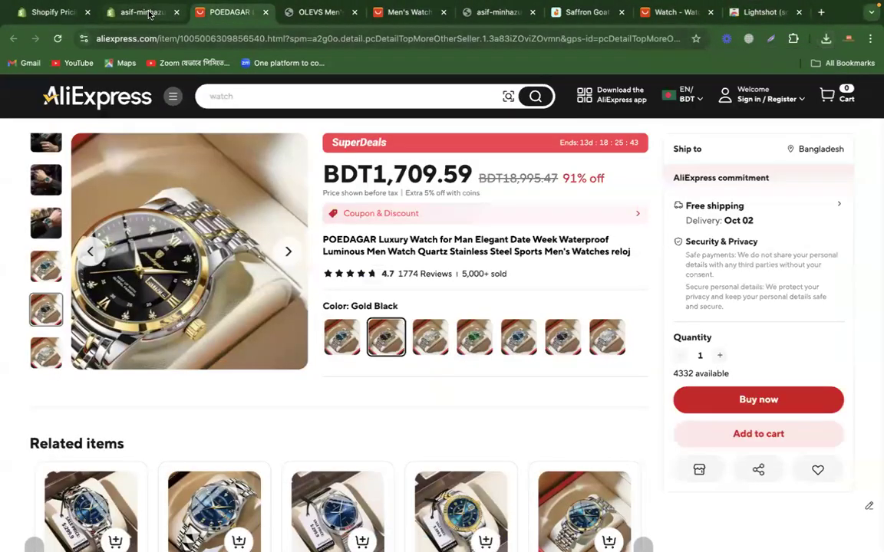
pyautogui.moveTo(375, 174); pyautogui.dragTo(438, 170)
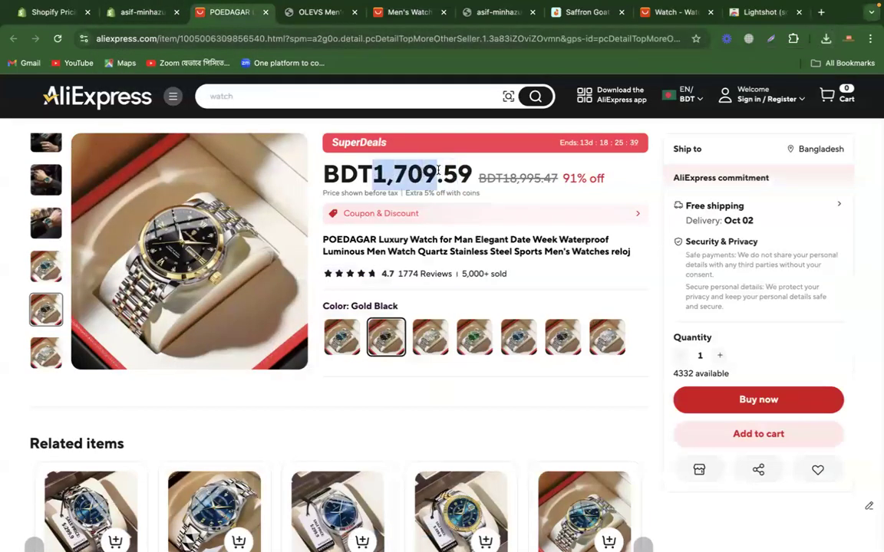
pyautogui.click(142, 20)
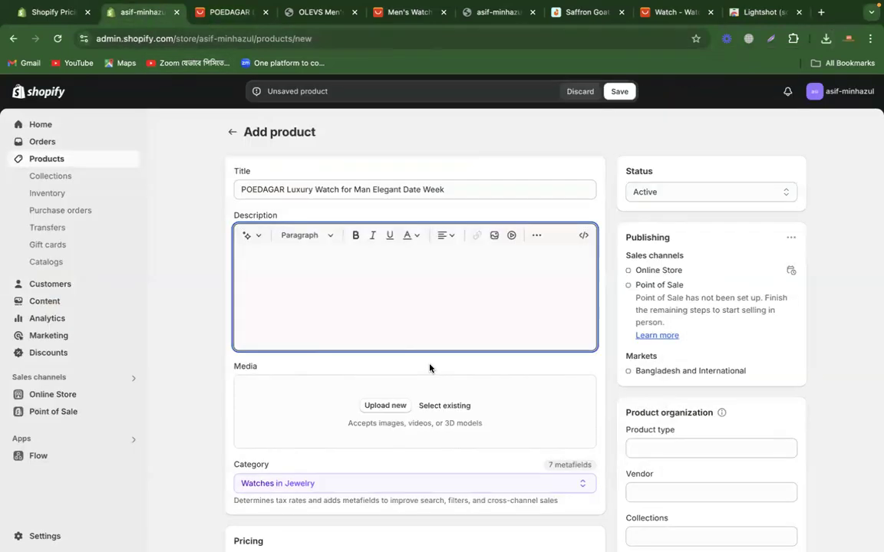
# Step: Upload ali2_1.png and ali2_2.png from Downloads as the new product's media
pyautogui.scroll(-3, 388, 443)
pyautogui.click(378, 300)
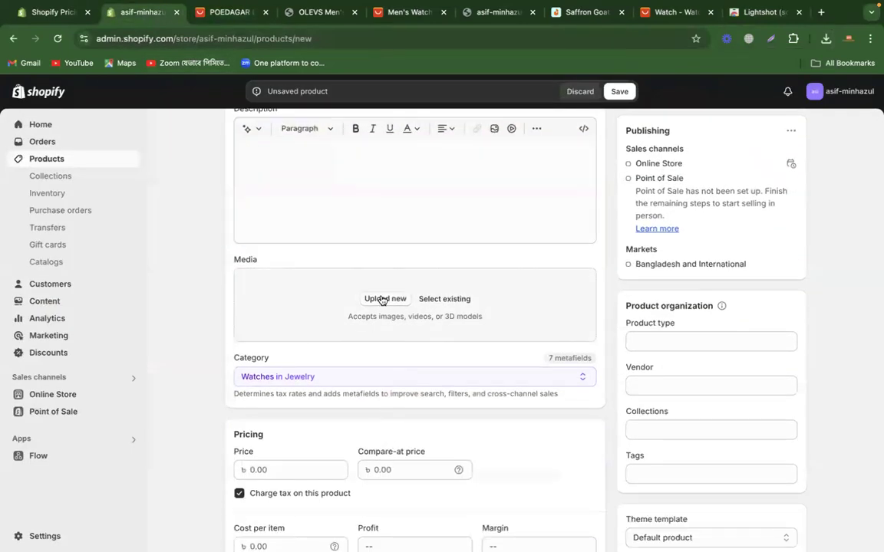
pyautogui.click(147, 168)
pyautogui.keyDown('shift'); pyautogui.click(147, 182); pyautogui.keyUp('shift')
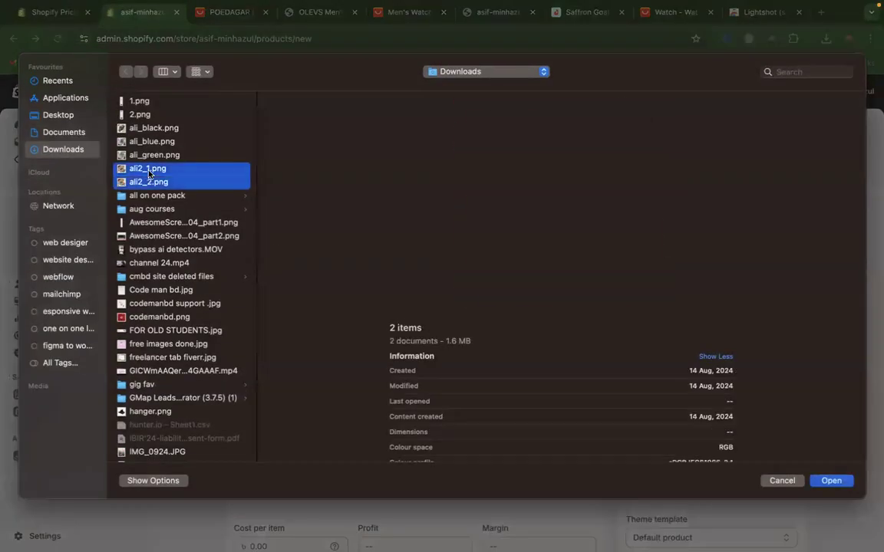
pyautogui.press('Return')
# Step: Set the product's price to 1,709 and its compare-at price to 18,995, copied from the AliExpress listing's original price
pyautogui.scroll(-3, 449, 404)
pyautogui.click(300, 380)
pyautogui.write('1,709')
pyautogui.click(230, 11)
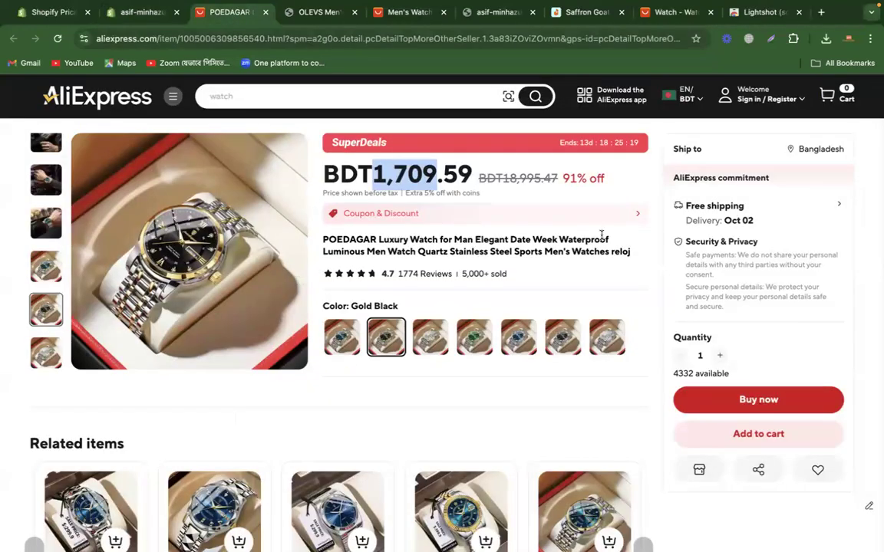
pyautogui.moveTo(504, 178); pyautogui.dragTo(539, 183)
pyautogui.hotkey('ctrl', 'c')
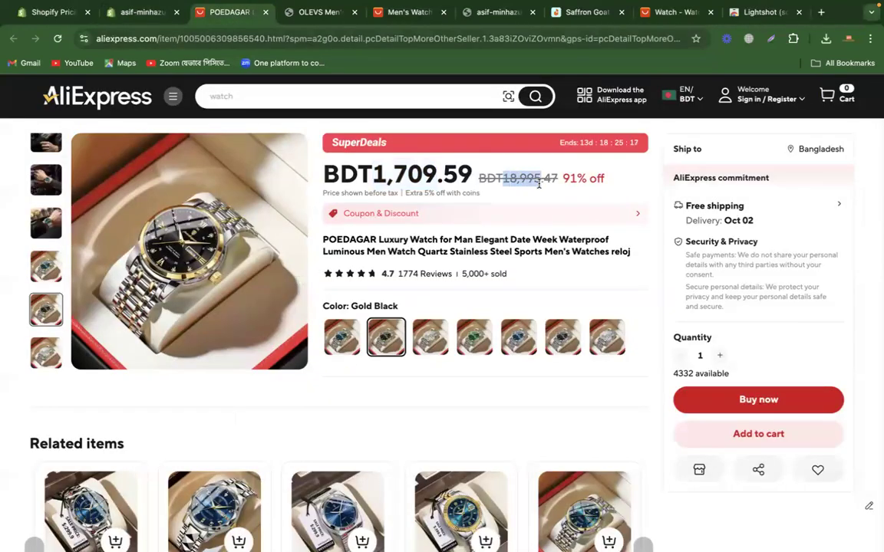
pyautogui.click(142, 17)
pyautogui.click(415, 386)
pyautogui.hotkey('ctrl', 'v')
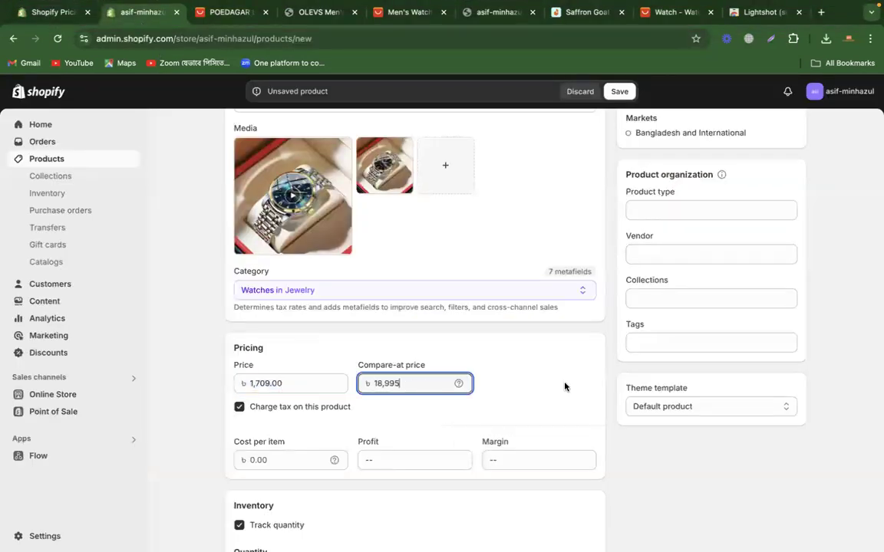
# Step: Set the product type of the new watch to the existing type "men's watch"
pyautogui.scroll(3, 564, 386)
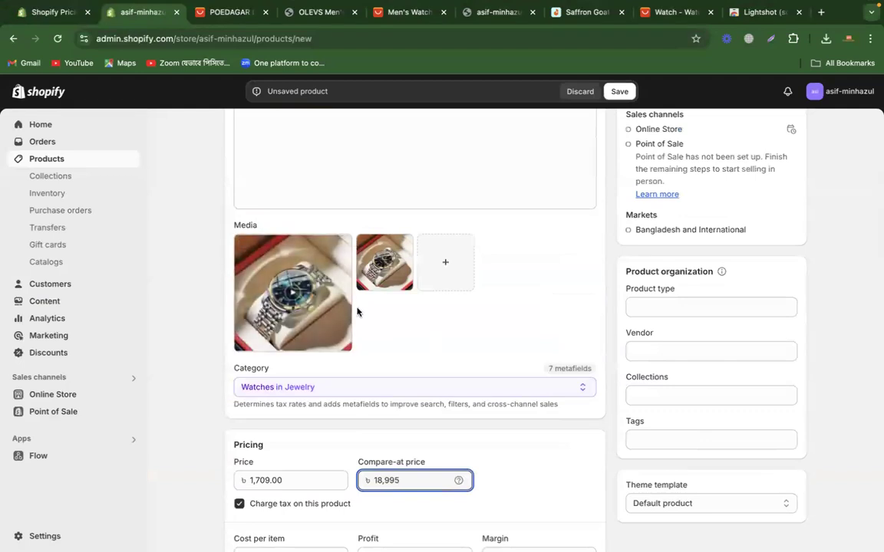
pyautogui.scroll(-8, 516, 348)
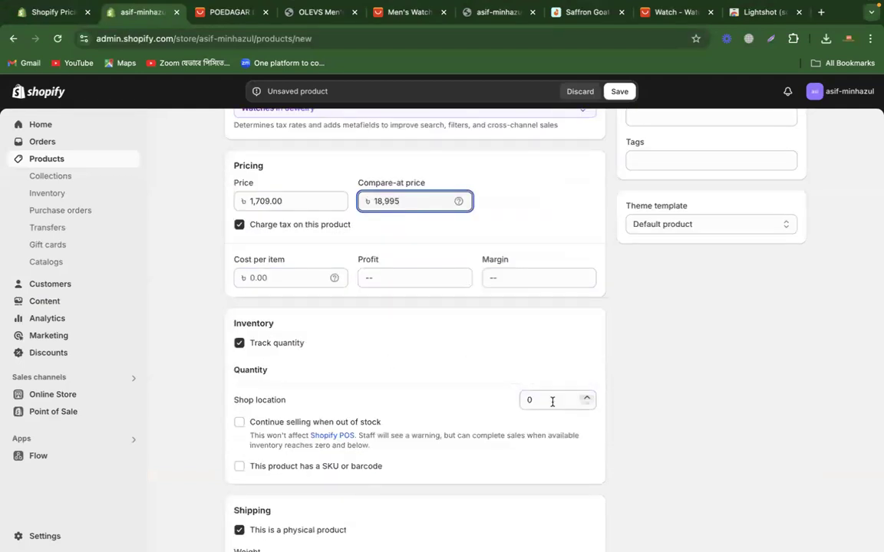
pyautogui.scroll(-5, 552, 401)
pyautogui.scroll(-3, 440, 404)
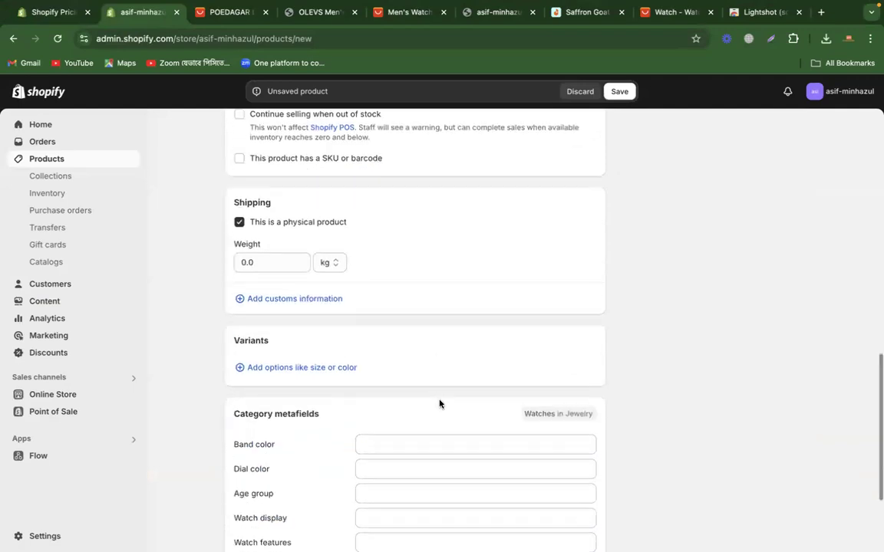
pyautogui.scroll(15, 587, 329)
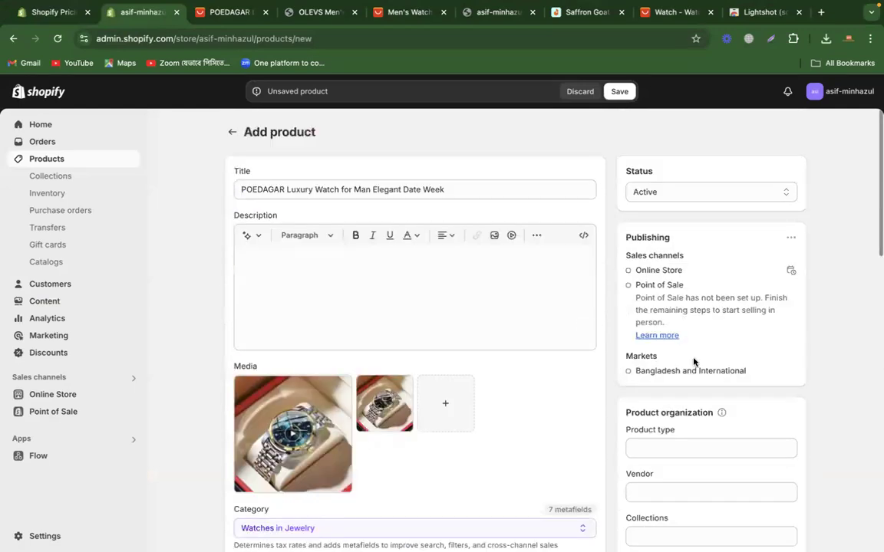
pyautogui.scroll(-3, 694, 362)
pyautogui.click(658, 357)
pyautogui.click(668, 384)
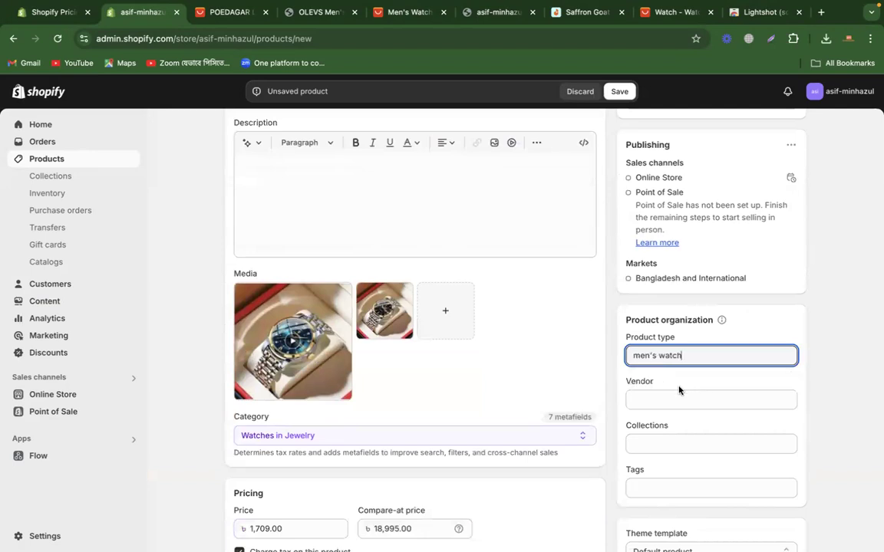
# Step: Add the tags "watch" and "men's watch" to the product
pyautogui.scroll(-2, 725, 383)
pyautogui.click(672, 406)
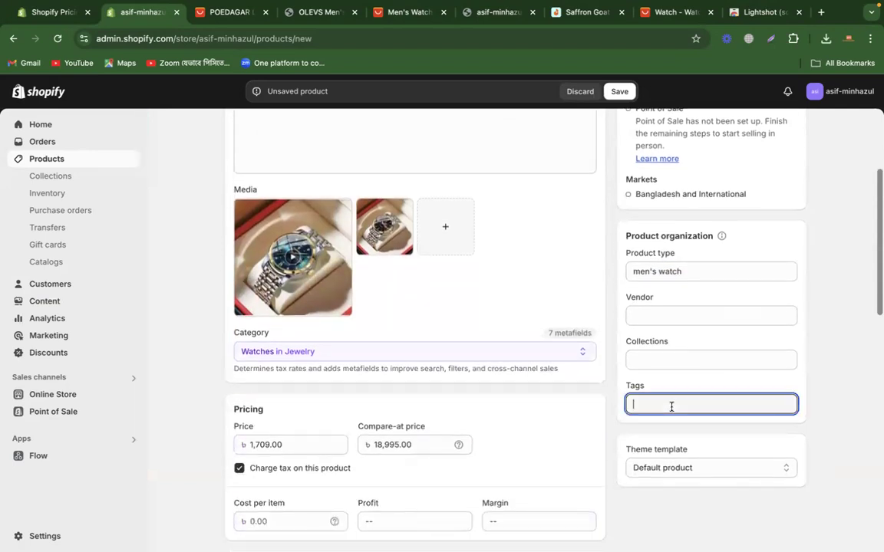
pyautogui.write('watch')
pyautogui.press('Return')
pyautogui.write("men's watch")
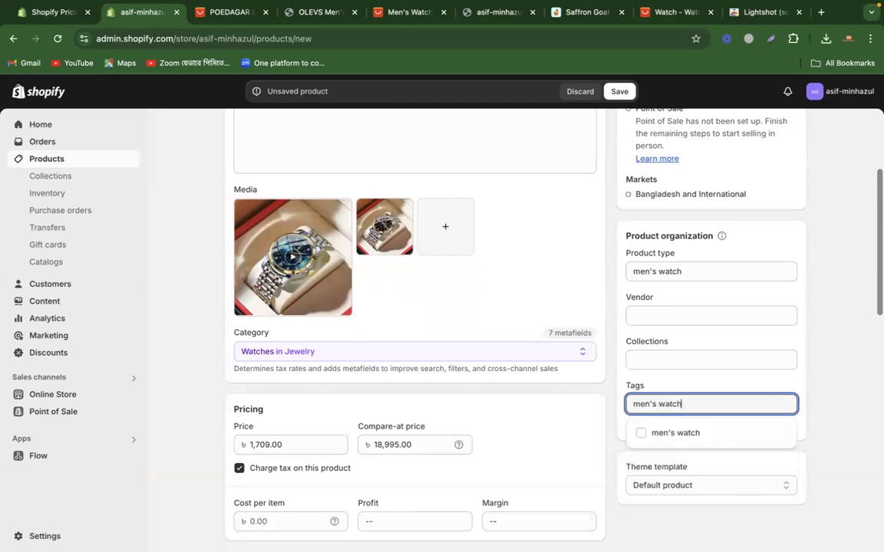
pyautogui.click(666, 428)
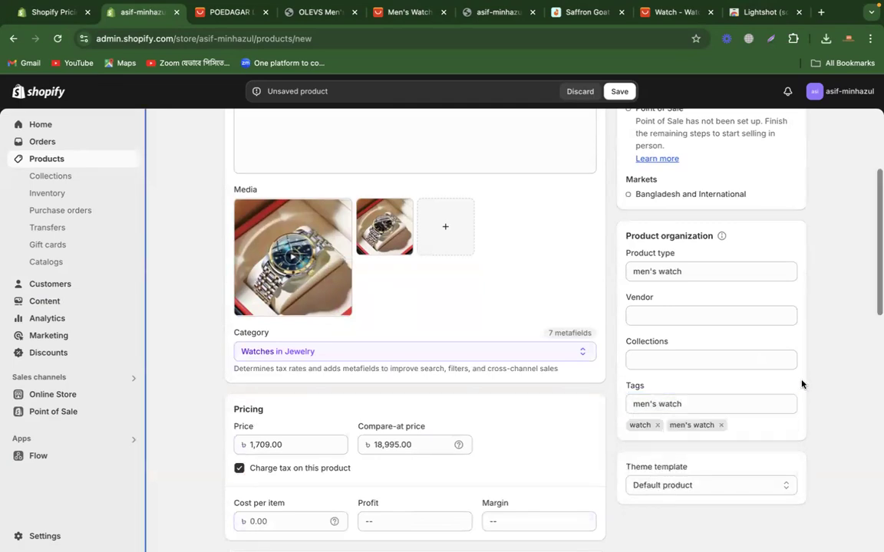
# Step: Add a variant option to the product that is connected to the Dial color metafield
pyautogui.scroll(-4, 421, 415)
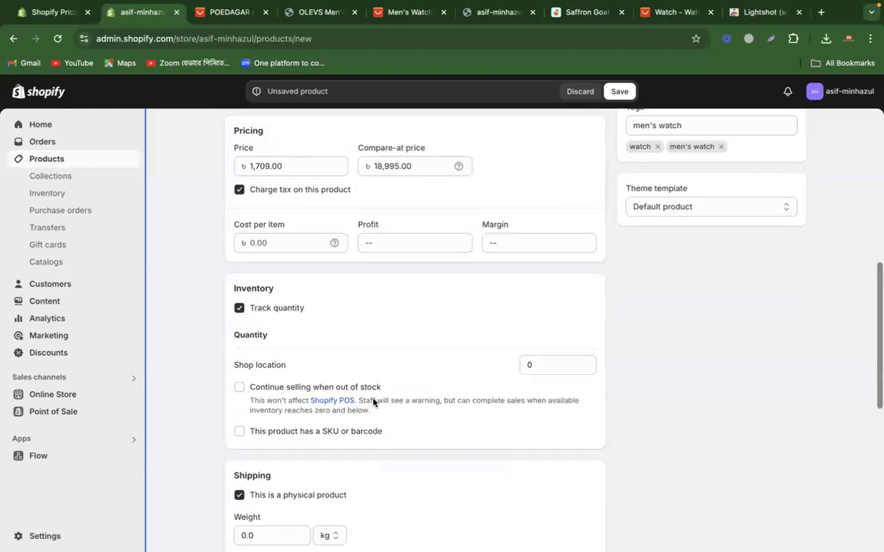
pyautogui.scroll(-5, 374, 403)
pyautogui.click(270, 296)
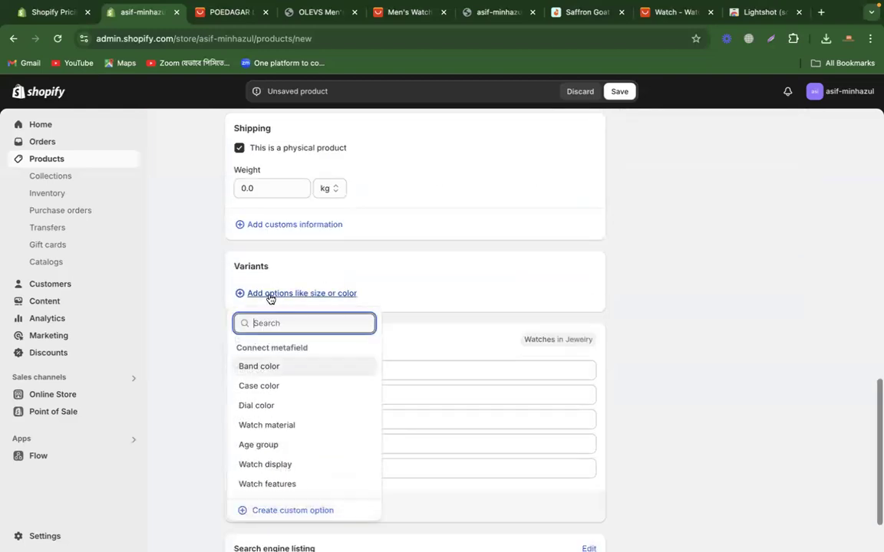
pyautogui.click(282, 407)
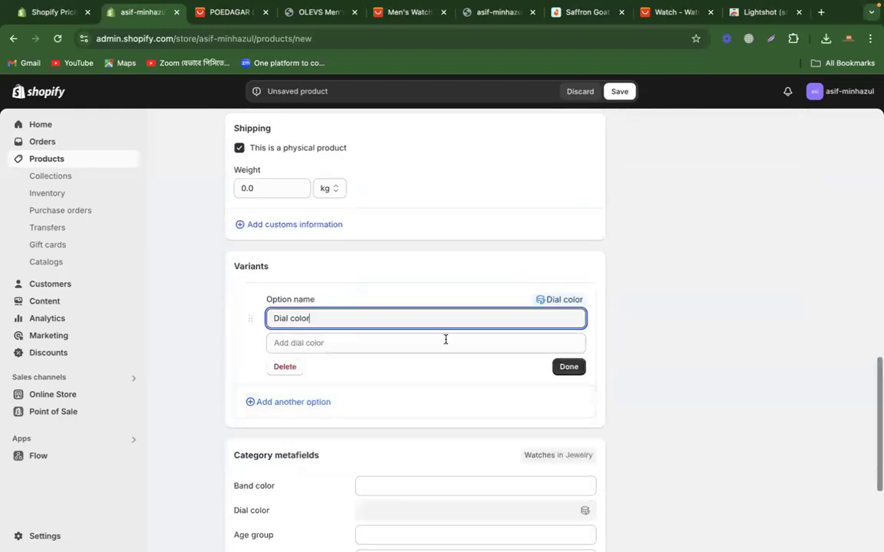
pyautogui.click(356, 342)
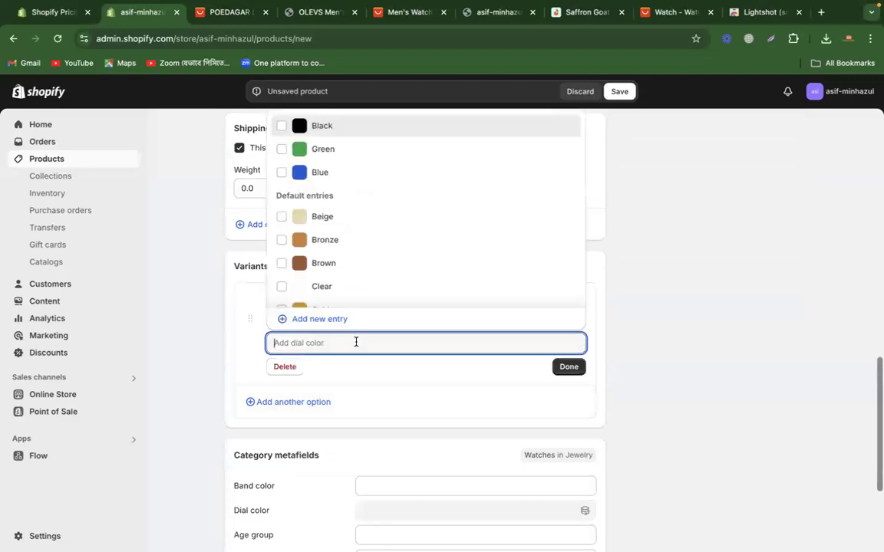
pyautogui.click(688, 276)
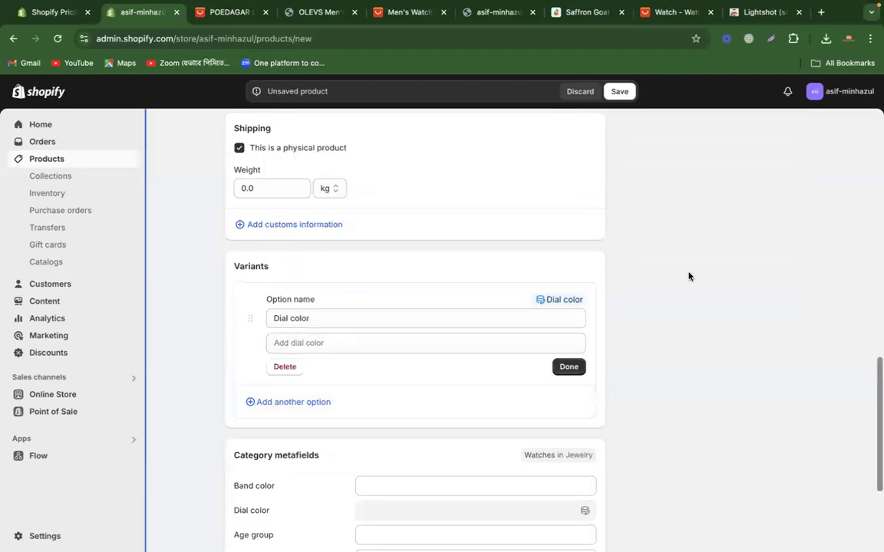
# Step: Add Blue and Black as the Dial color values and finish the option
pyautogui.scroll(10, 688, 276)
pyautogui.scroll(3, 688, 275)
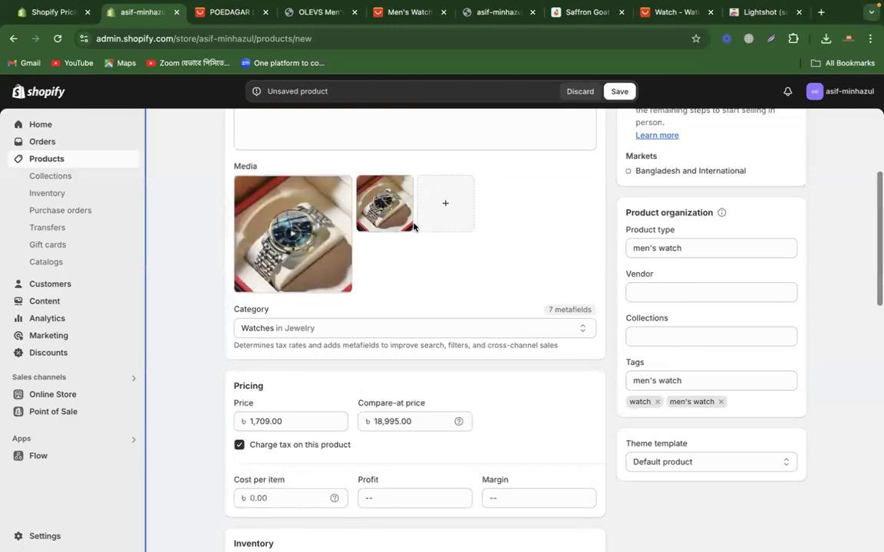
pyautogui.scroll(-10, 413, 227)
pyautogui.scroll(2, 414, 227)
pyautogui.click(299, 361)
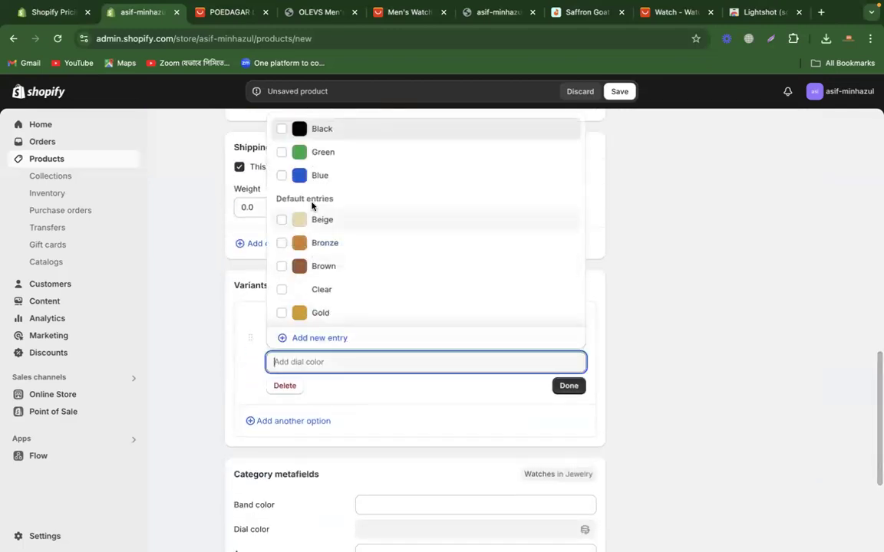
pyautogui.click(313, 176)
pyautogui.click(324, 128)
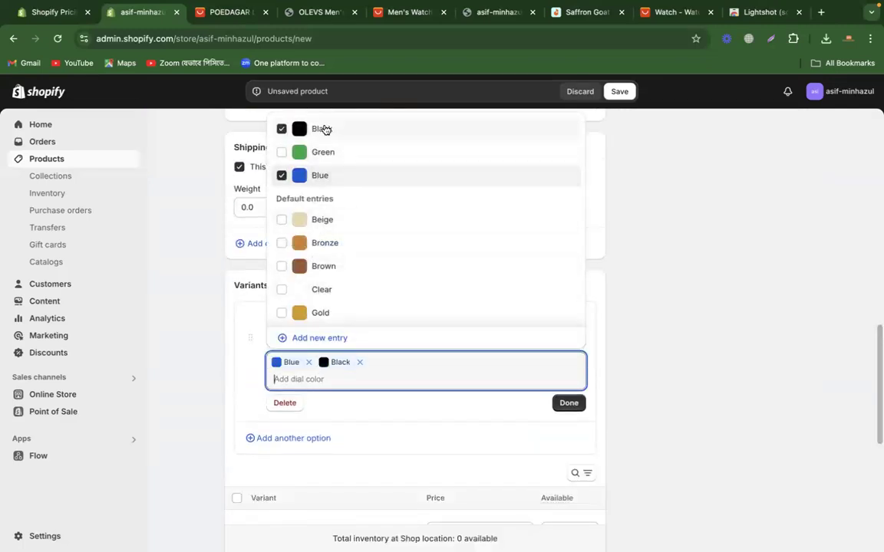
pyautogui.click(569, 403)
# Step: Assign the image ali2_1 to the Blue variant and ali2_2 to the Black variant
pyautogui.scroll(-5, 624, 397)
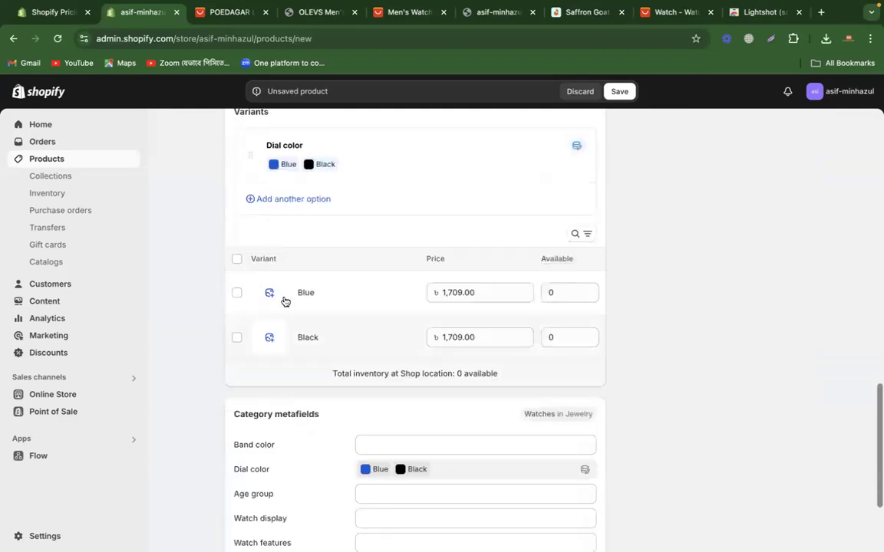
pyautogui.click(273, 293)
pyautogui.click(296, 343)
pyautogui.click(724, 496)
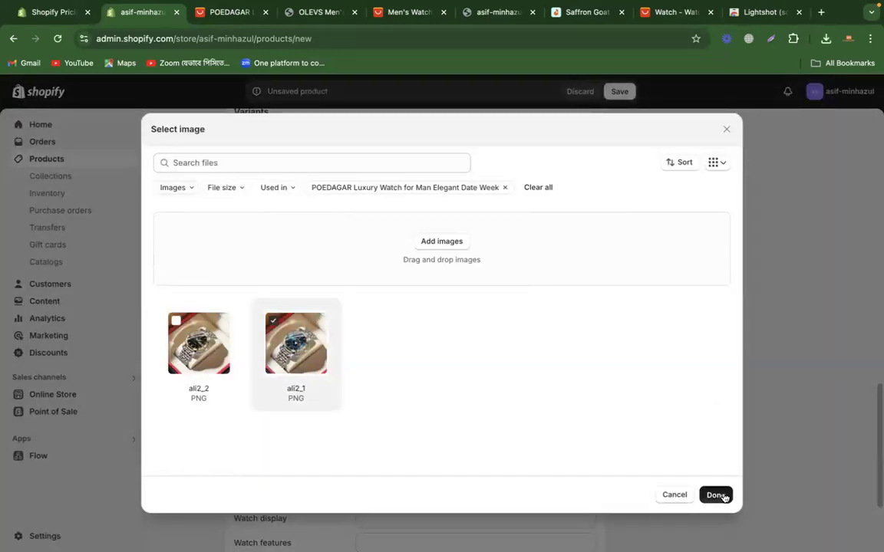
pyautogui.click(258, 347)
pyautogui.click(199, 343)
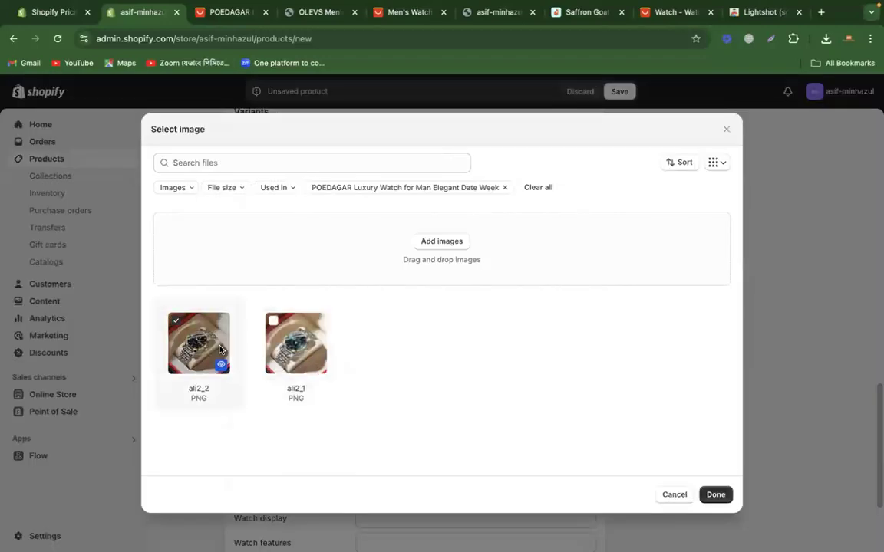
pyautogui.click(714, 495)
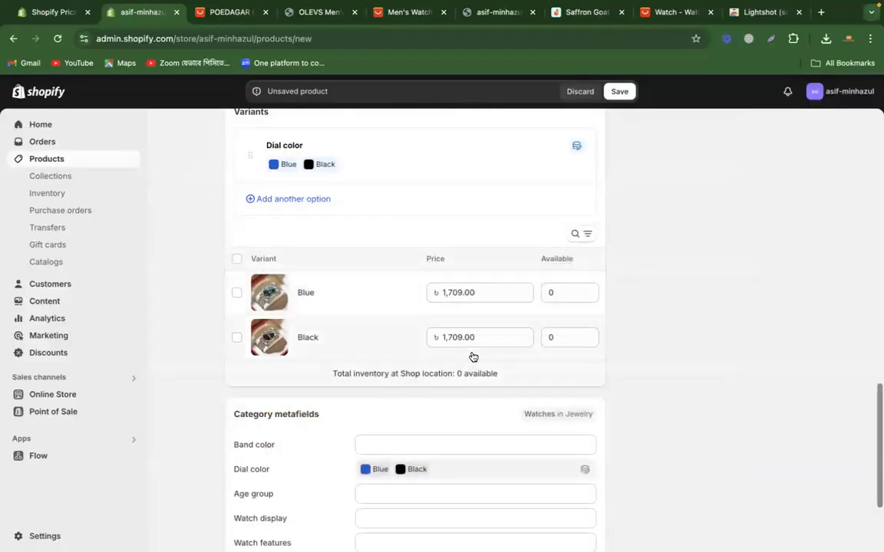
# Step: Set the available quantity to 10 for both the Blue and the Black variant
pyautogui.click(550, 299)
pyautogui.write('10')
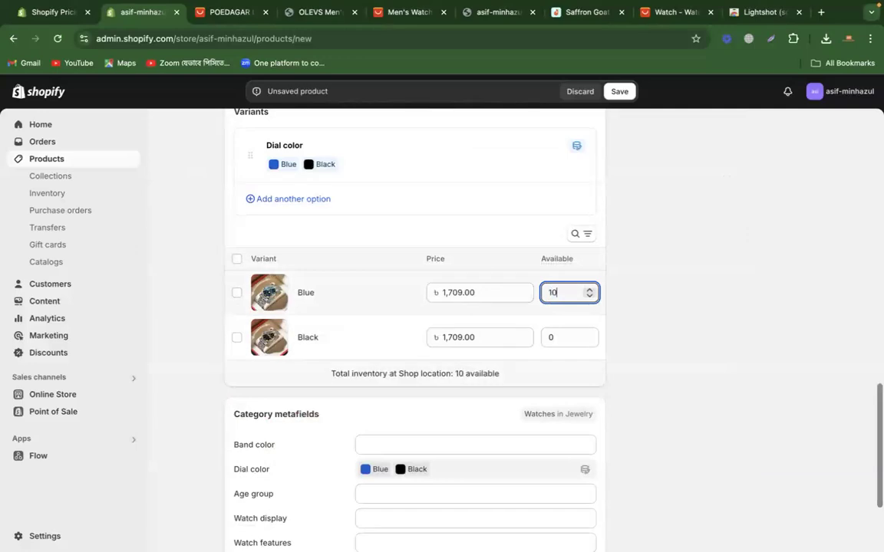
pyautogui.click(558, 339)
pyautogui.write('10')
pyautogui.click(699, 364)
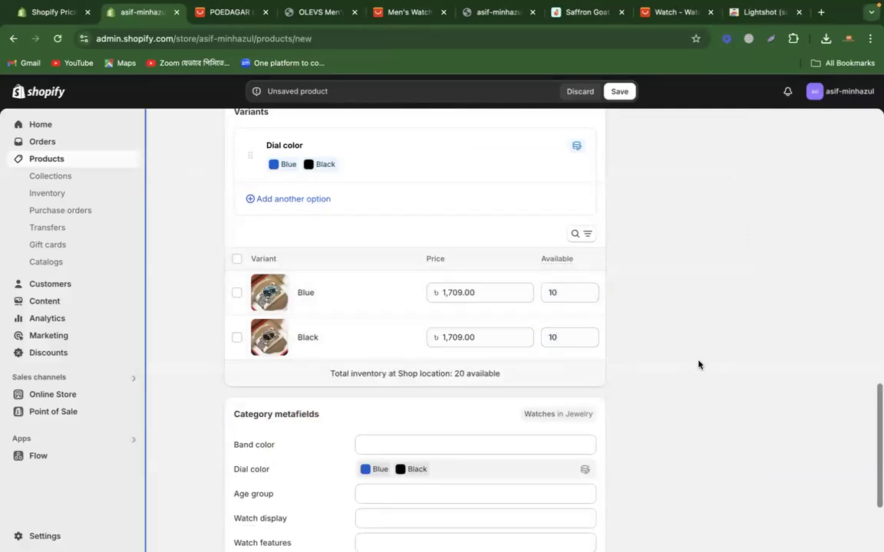
# Step: Save the new POEDAGAR product, preview its page on the storefront, and close the preview
pyautogui.scroll(15, 699, 364)
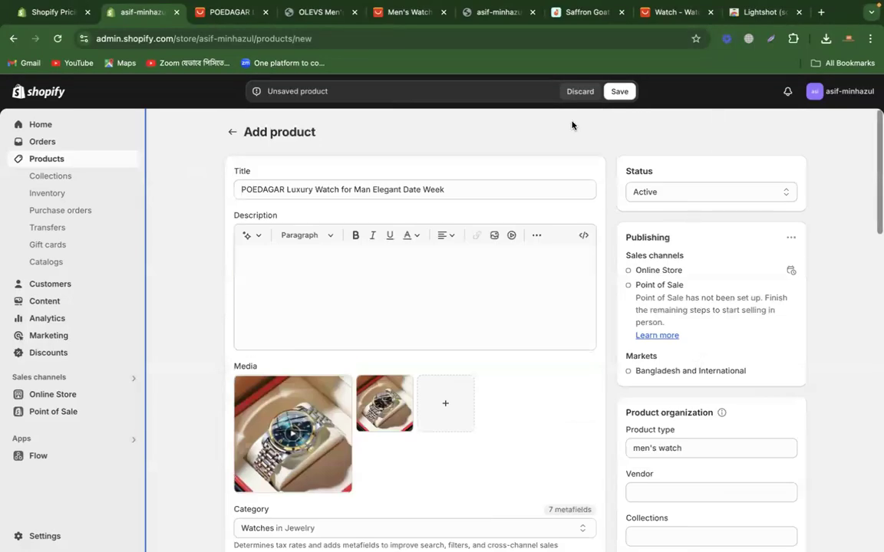
pyautogui.click(620, 94)
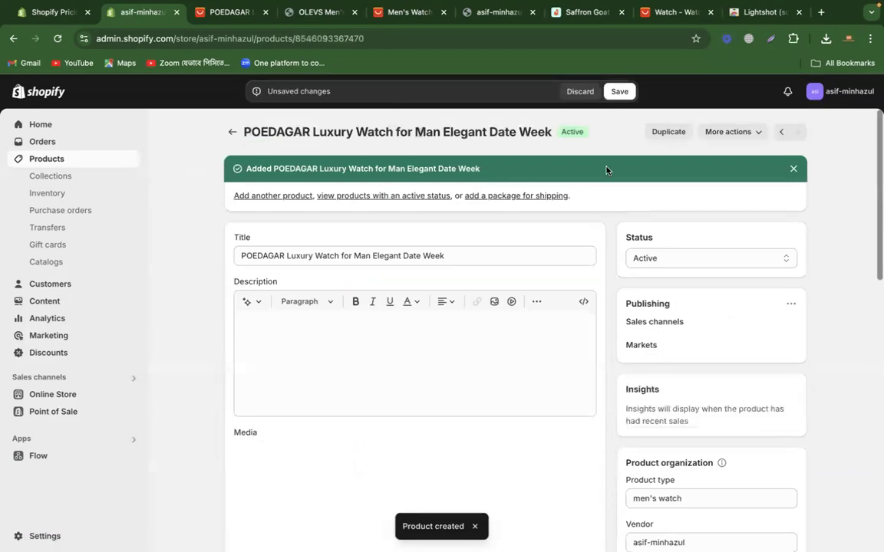
pyautogui.click(754, 133)
pyautogui.click(386, 121)
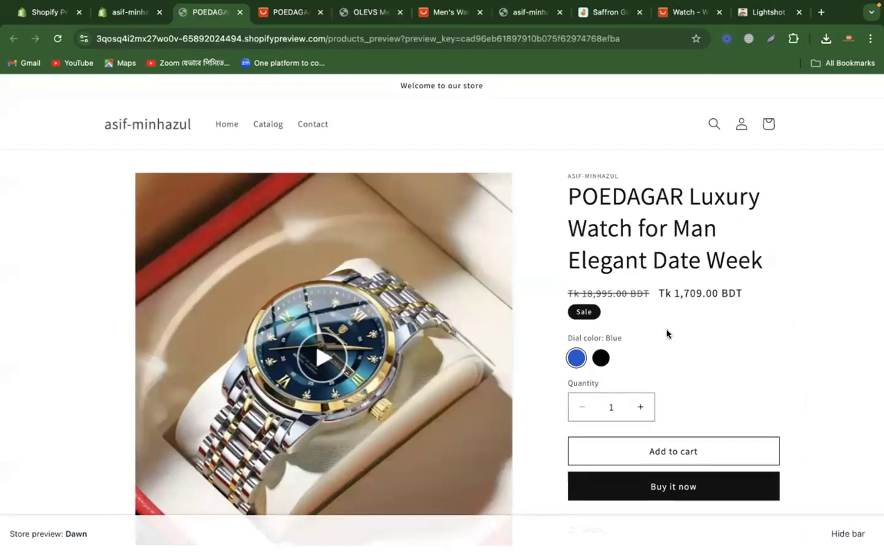
pyautogui.scroll(-3, 667, 334)
pyautogui.scroll(3, 667, 333)
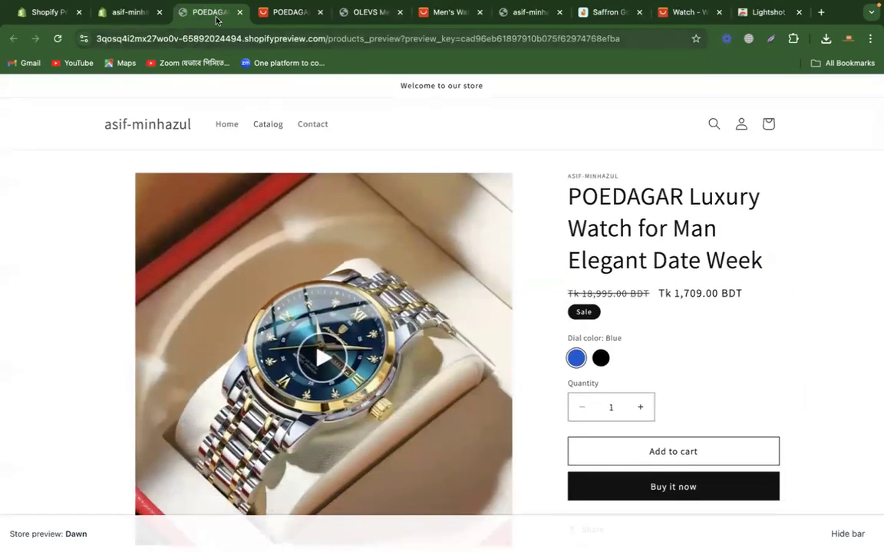
pyautogui.click(238, 13)
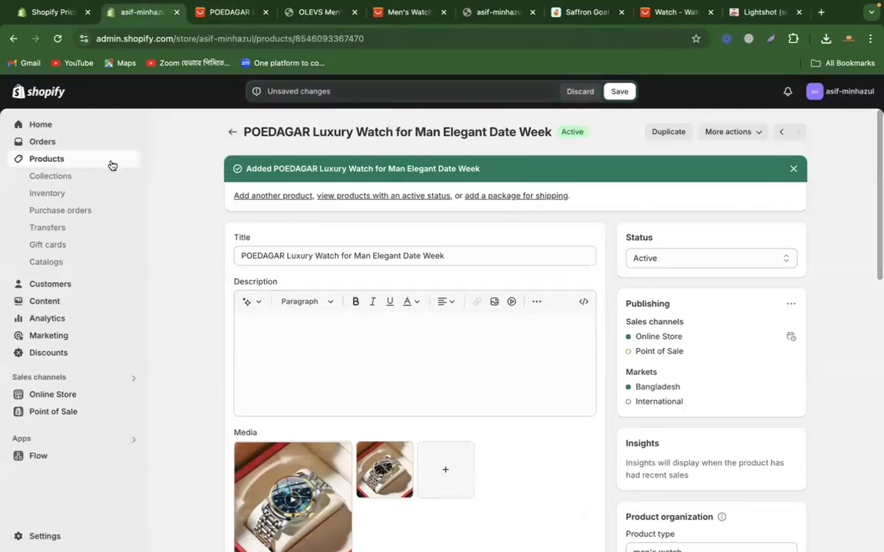
# Step: Save the product's pending changes and open the store's list of collections
pyautogui.click(619, 91)
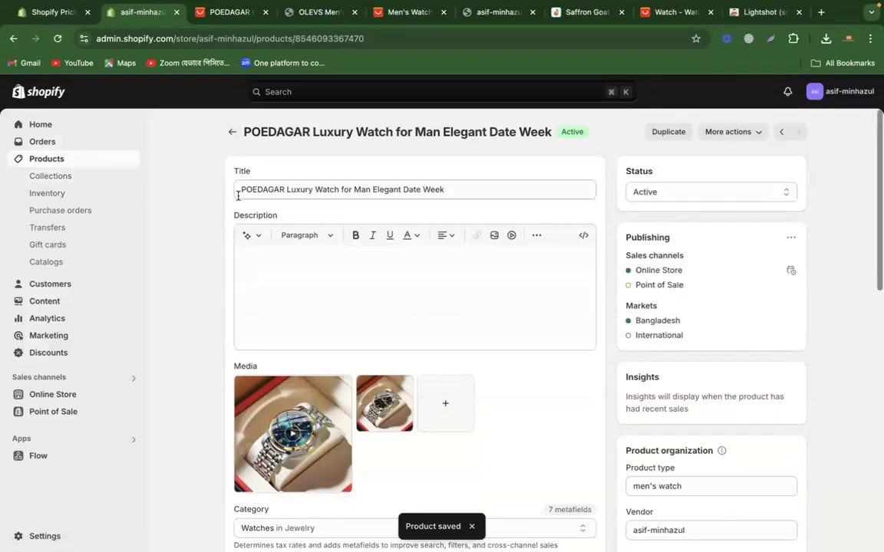
pyautogui.click(532, 93)
pyautogui.click(105, 161)
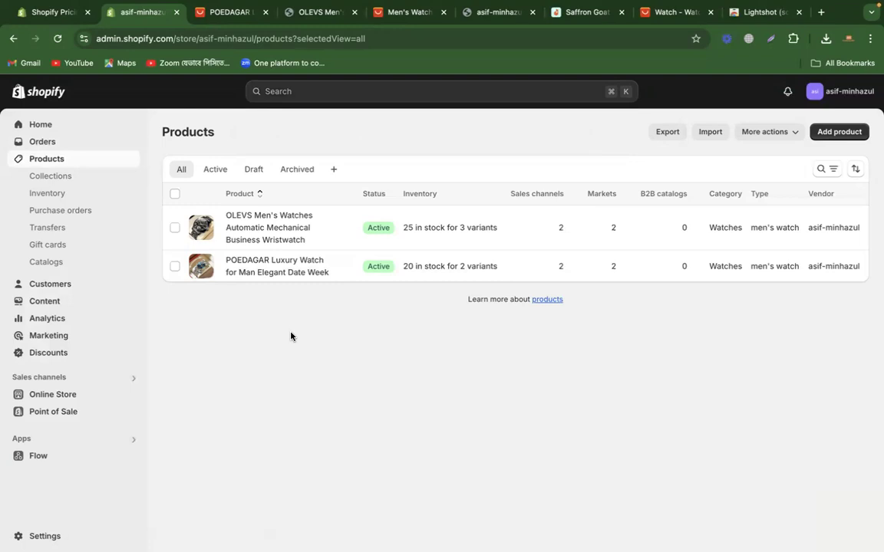
pyautogui.click(66, 179)
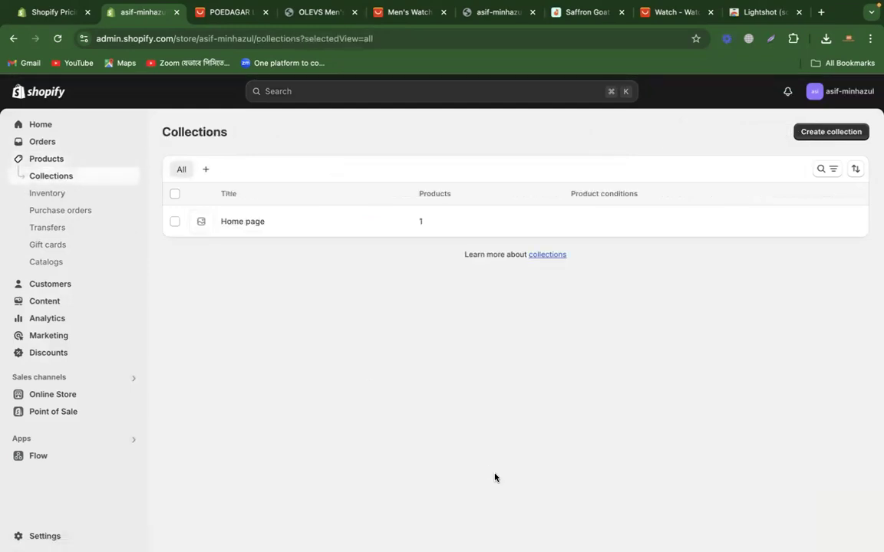
# Step: Switch to Daraz and examine the Baby Gear category under Mother & Baby as an example of grouped products
pyautogui.click(670, 12)
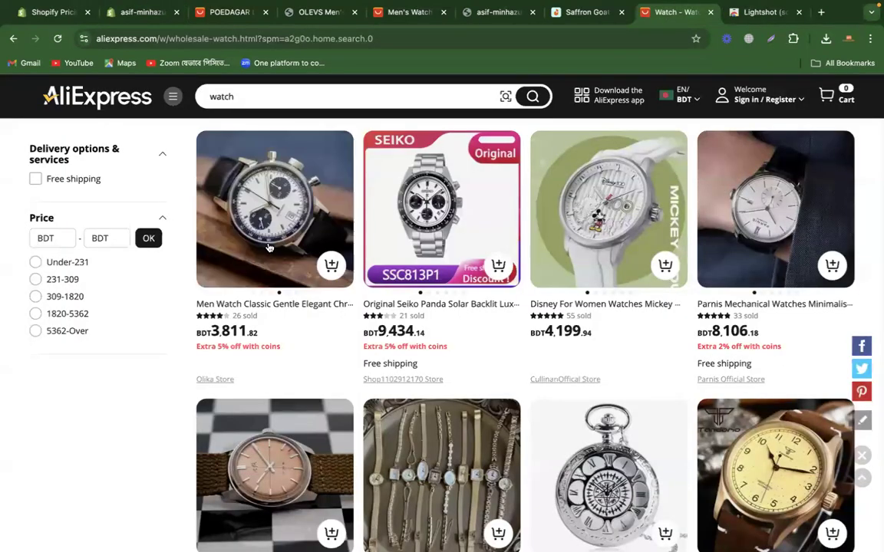
pyautogui.click(582, 12)
pyautogui.moveTo(202, 184)
pyautogui.moveTo(96, 144)
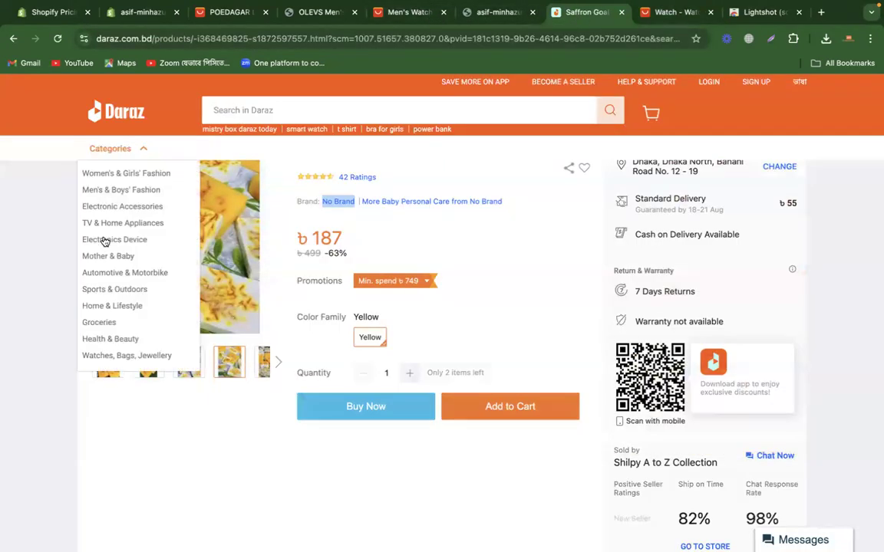
pyautogui.moveTo(111, 257)
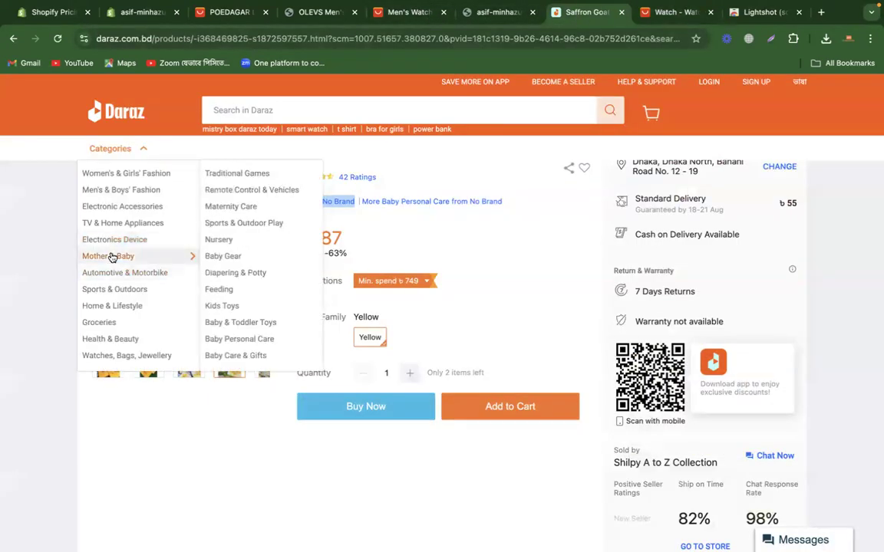
pyautogui.click(230, 260)
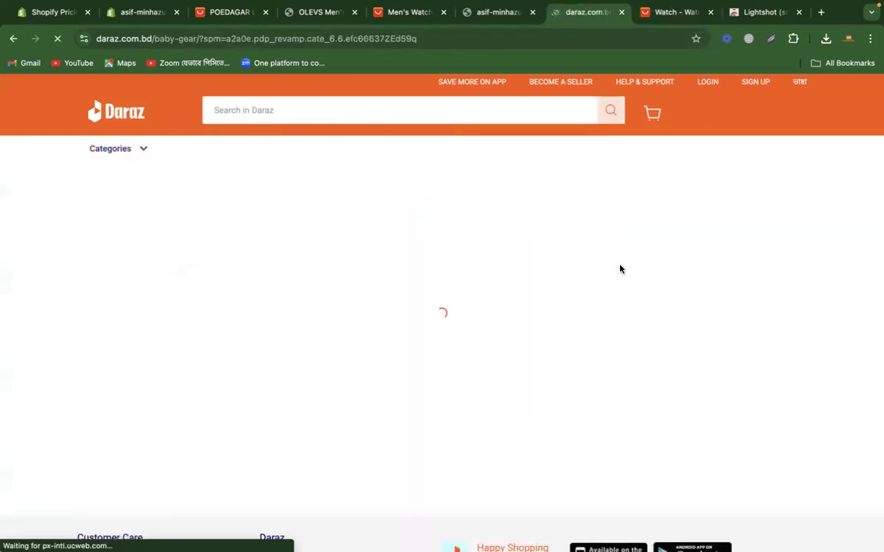
pyautogui.scroll(-6, 847, 300)
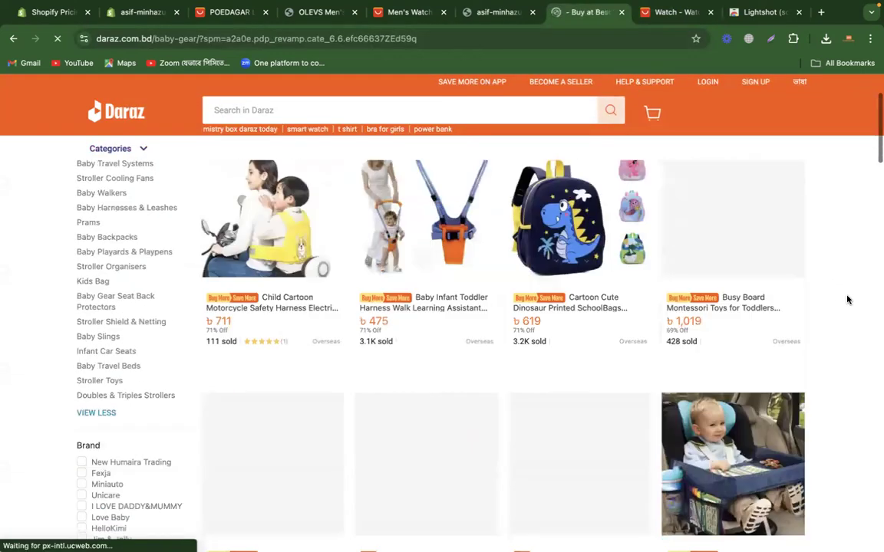
pyautogui.scroll(7, 846, 300)
pyautogui.scroll(-5, 847, 300)
pyautogui.scroll(5, 847, 300)
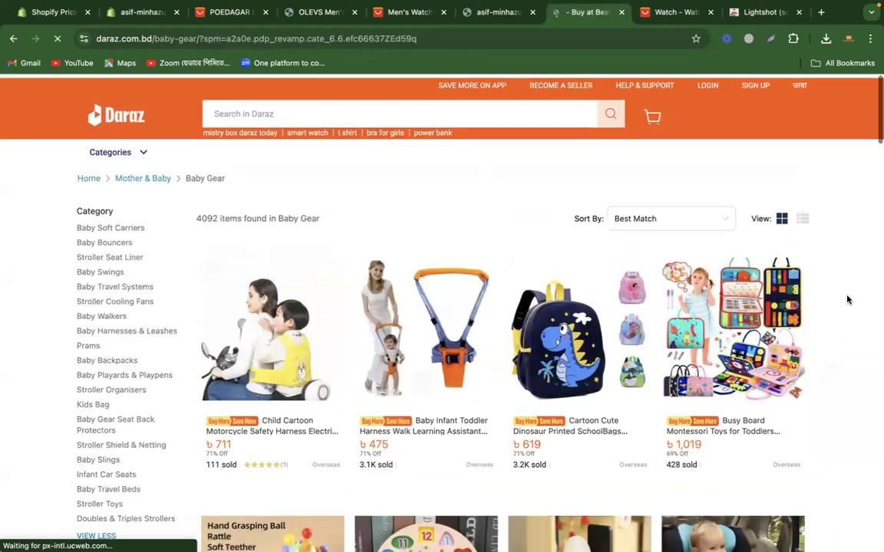
# Step: Return to the Shopify admin, then create and save a manual collection titled Watch Collection
pyautogui.click(142, 12)
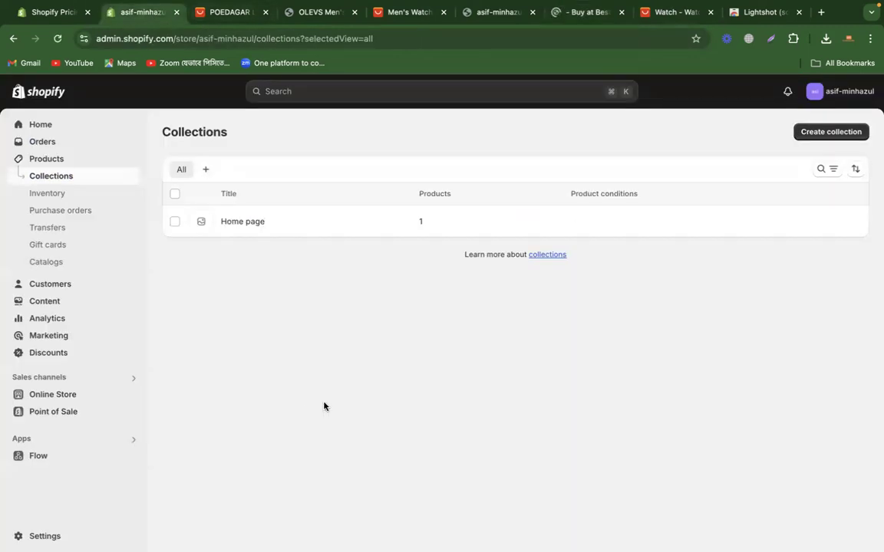
pyautogui.click(824, 132)
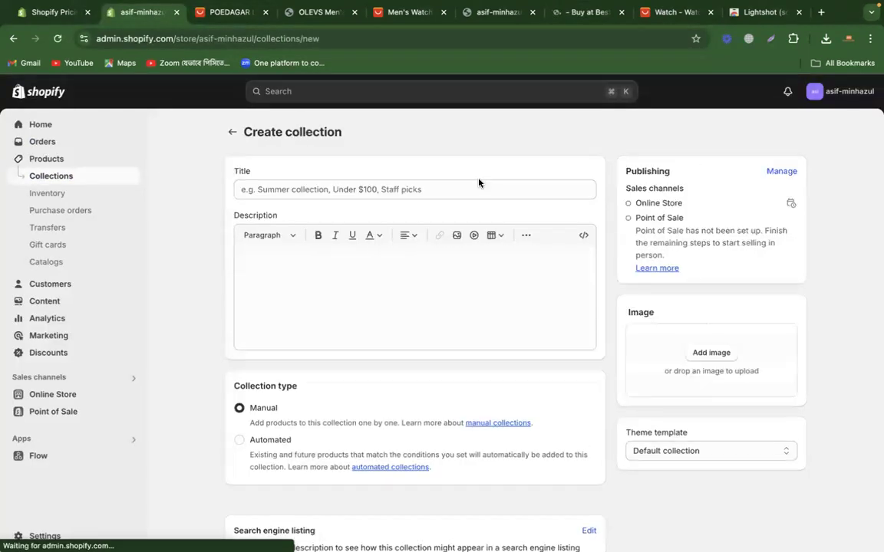
pyautogui.write('Watch Collection')
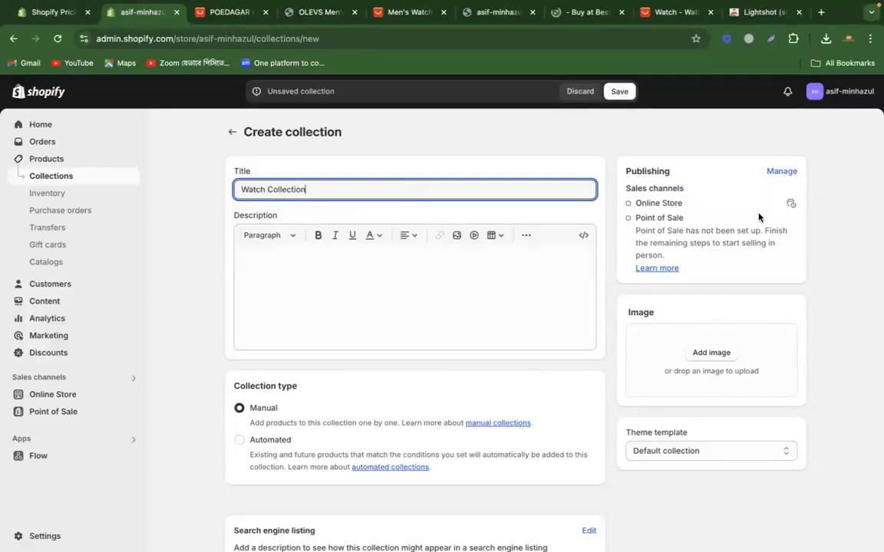
pyautogui.scroll(-2, 448, 339)
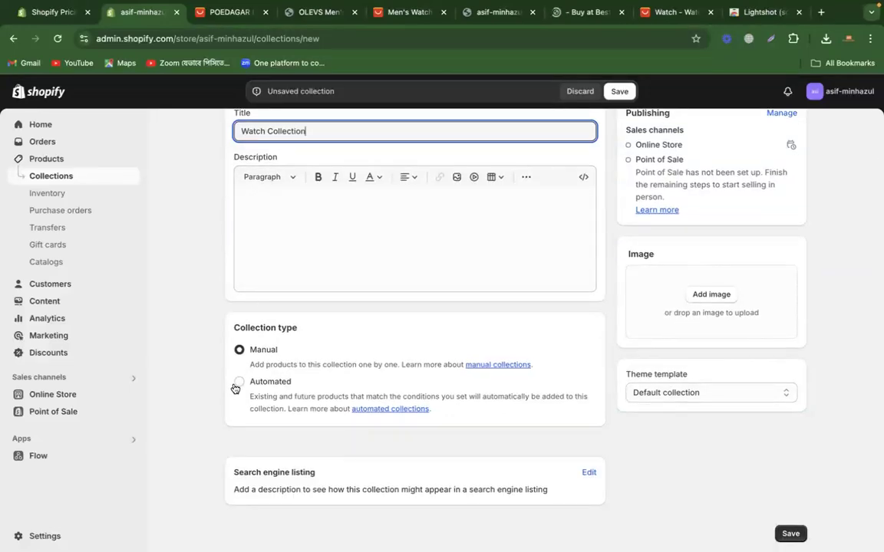
pyautogui.click(619, 91)
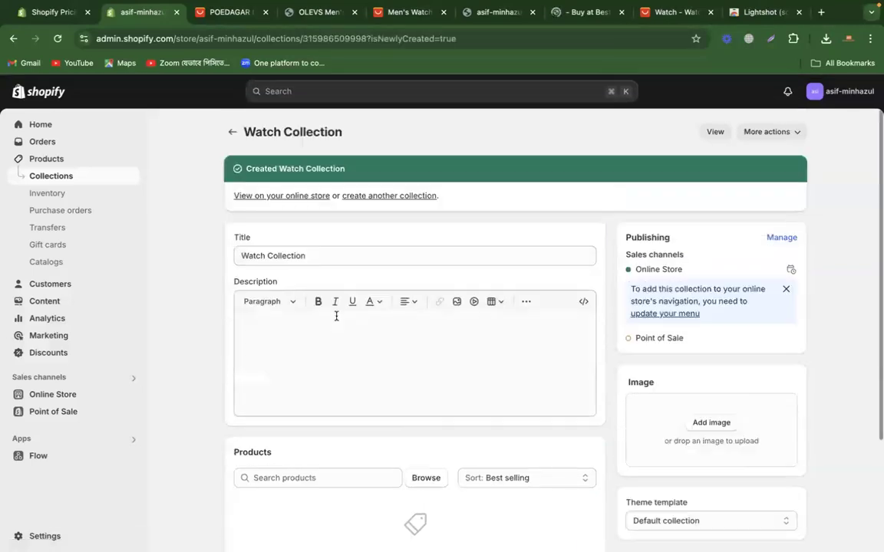
# Step: Add the OLEVS Men's Watches and POEDAGAR Luxury Watch products to the Watch Collection
pyautogui.scroll(-2, 336, 318)
pyautogui.scroll(2, 334, 346)
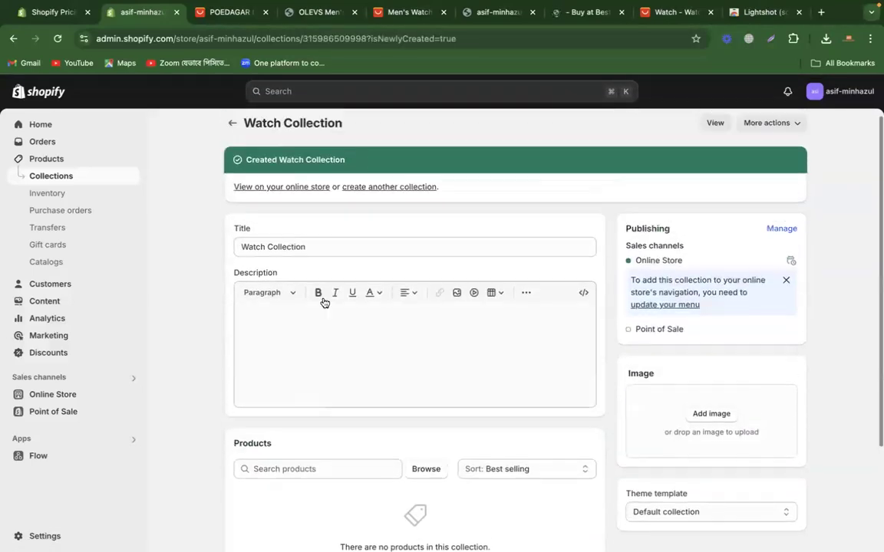
pyautogui.scroll(-2, 318, 386)
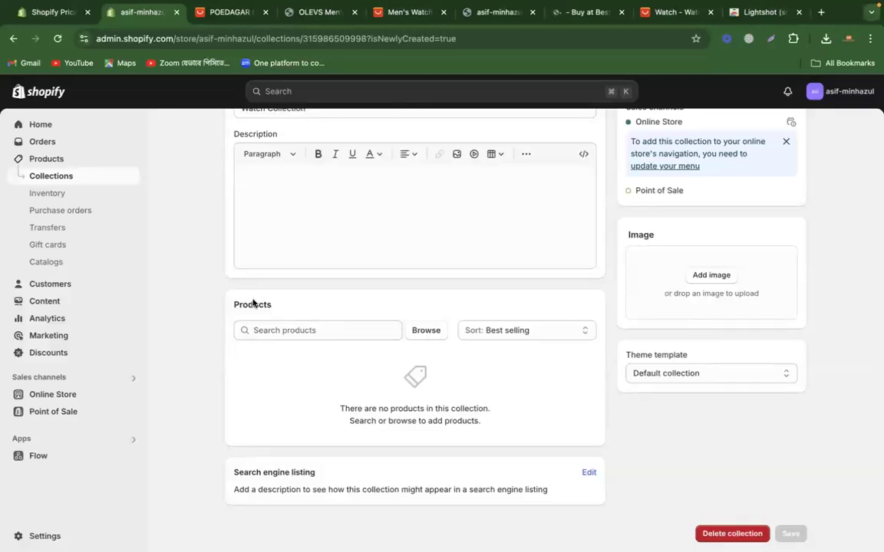
pyautogui.moveTo(237, 306); pyautogui.dragTo(274, 306)
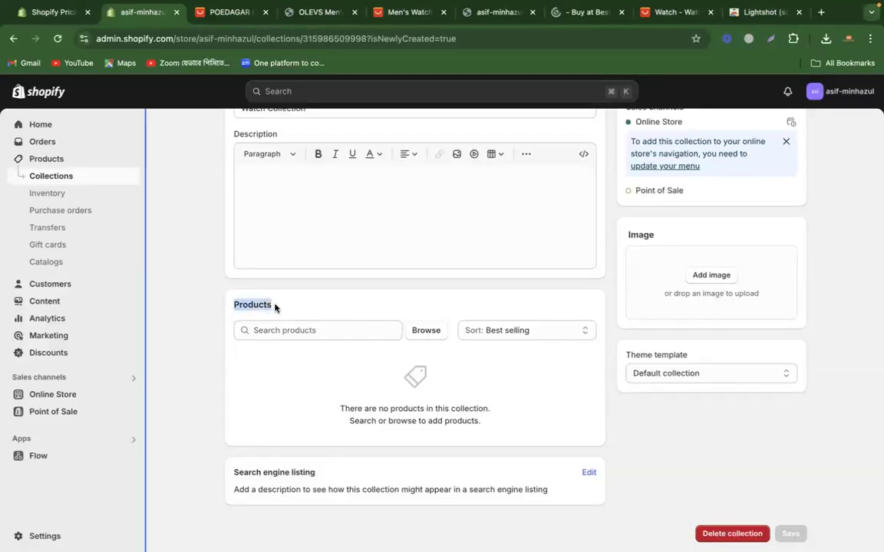
pyautogui.scroll(2, 352, 302)
pyautogui.scroll(-2, 352, 303)
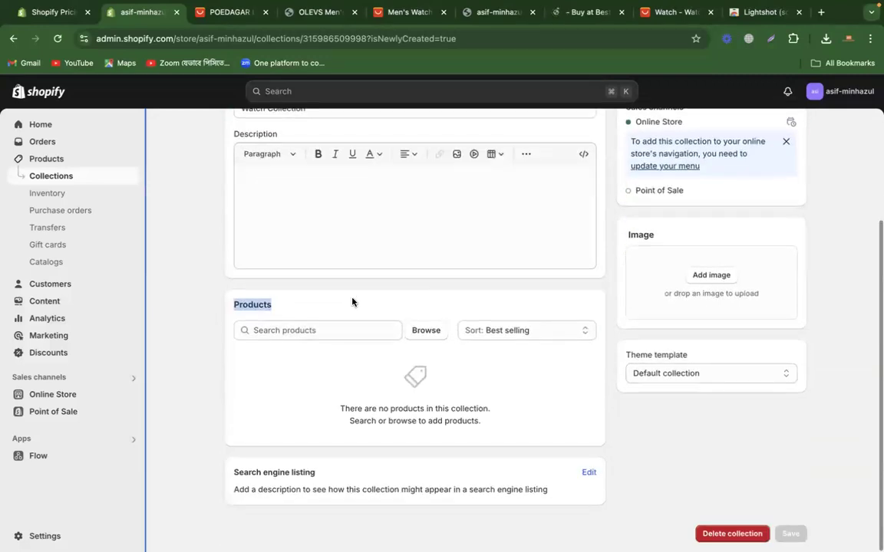
pyautogui.click(429, 333)
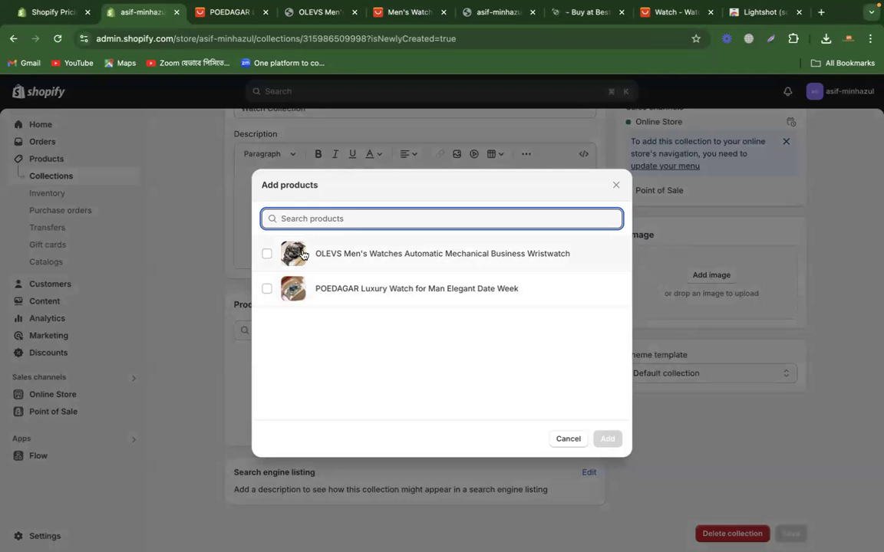
pyautogui.click(267, 254)
pyautogui.click(267, 288)
pyautogui.click(607, 439)
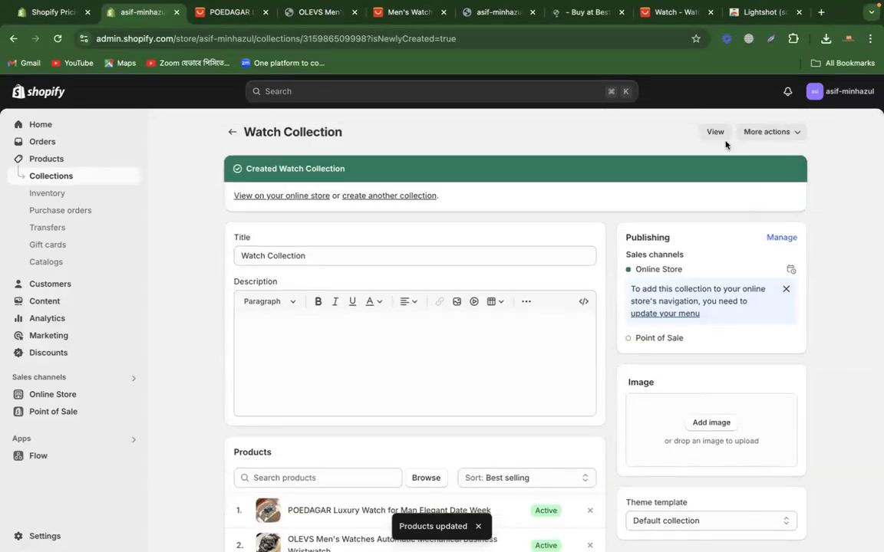
# Step: View the Watch Collection in the online store and check the OLEVS and POEDAGAR product pages from it
pyautogui.click(713, 132)
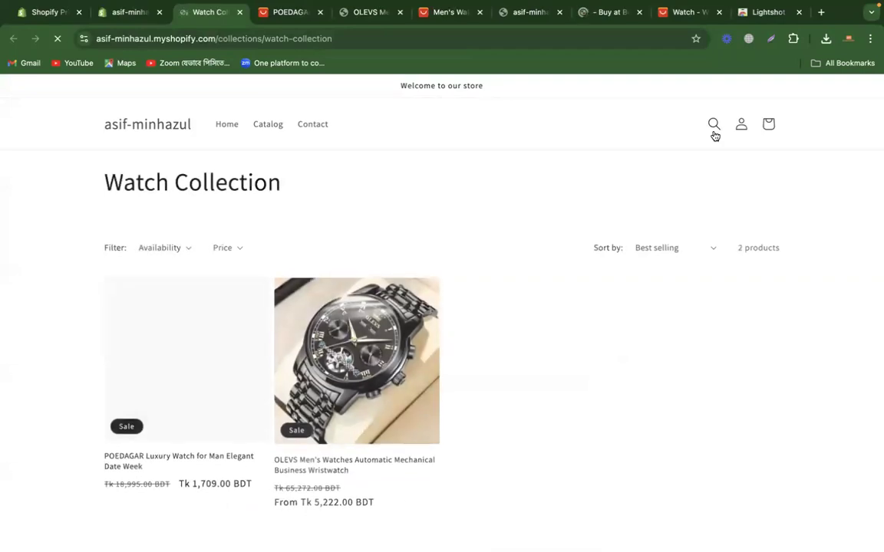
pyautogui.scroll(-2, 544, 422)
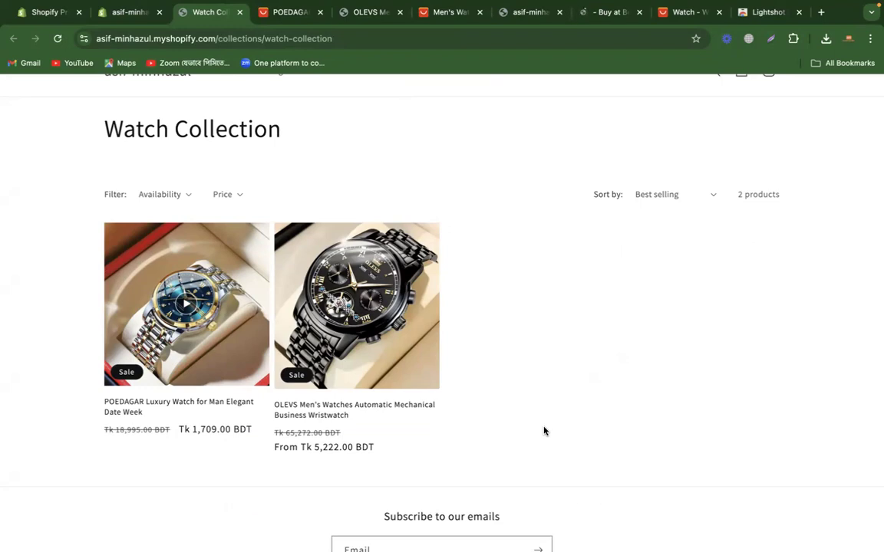
pyautogui.click(385, 412)
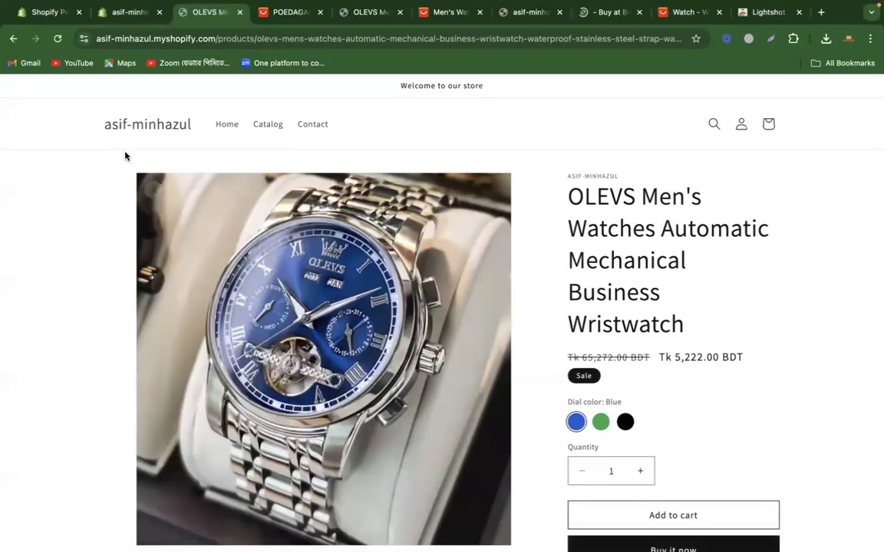
pyautogui.click(13, 39)
pyautogui.click(164, 409)
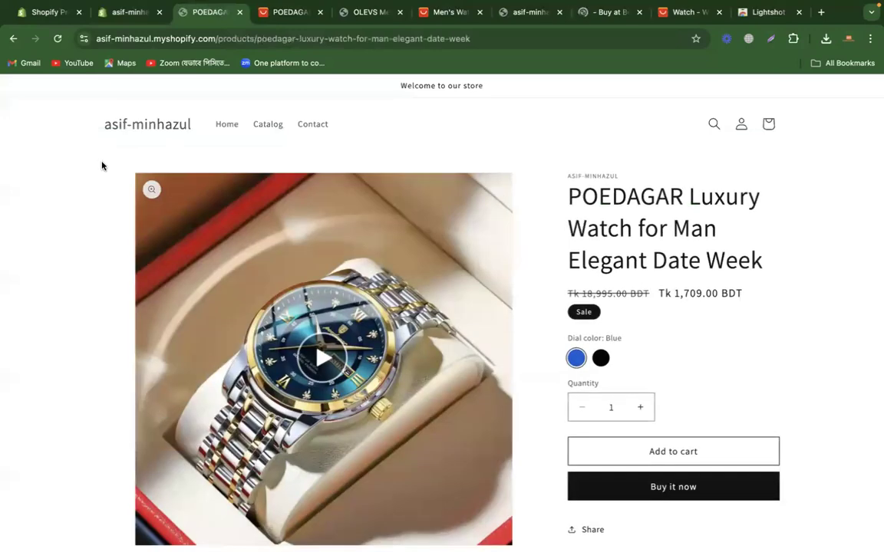
pyautogui.click(14, 38)
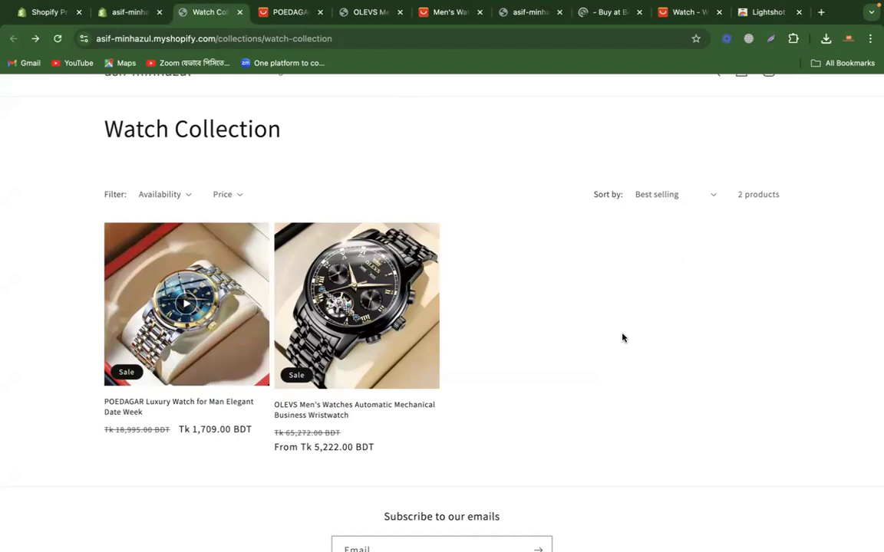
pyautogui.scroll(2, 170, 210)
pyautogui.moveTo(100, 178); pyautogui.dragTo(317, 191)
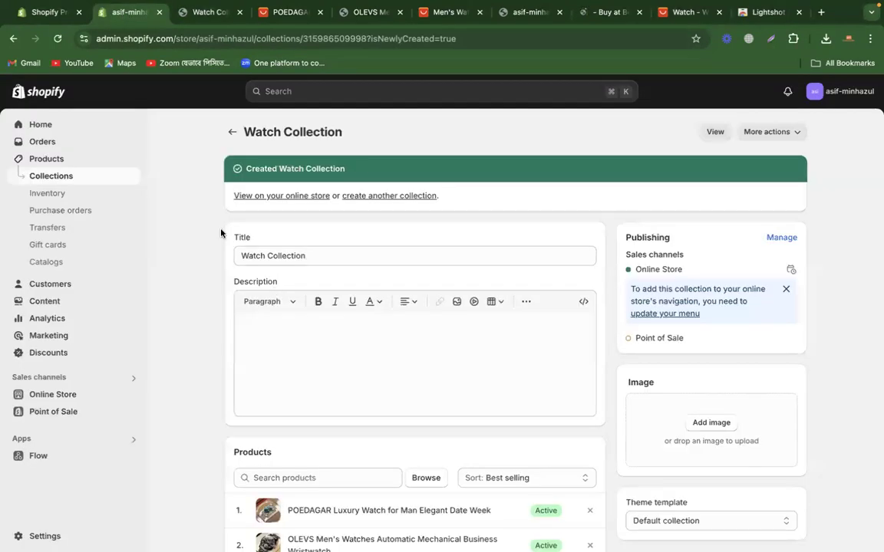
# Step: Start another collection titled "watch collection 2" and set its collection type to Automated
pyautogui.click(232, 131)
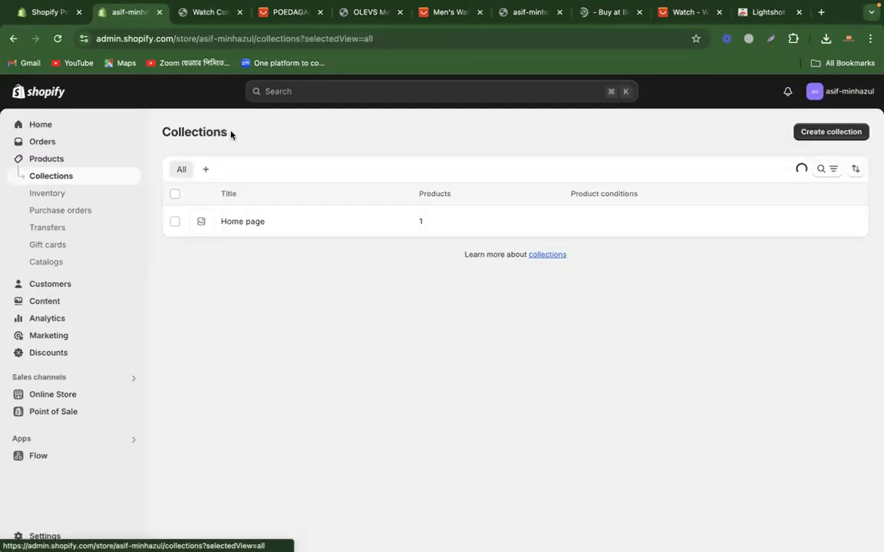
pyautogui.click(829, 132)
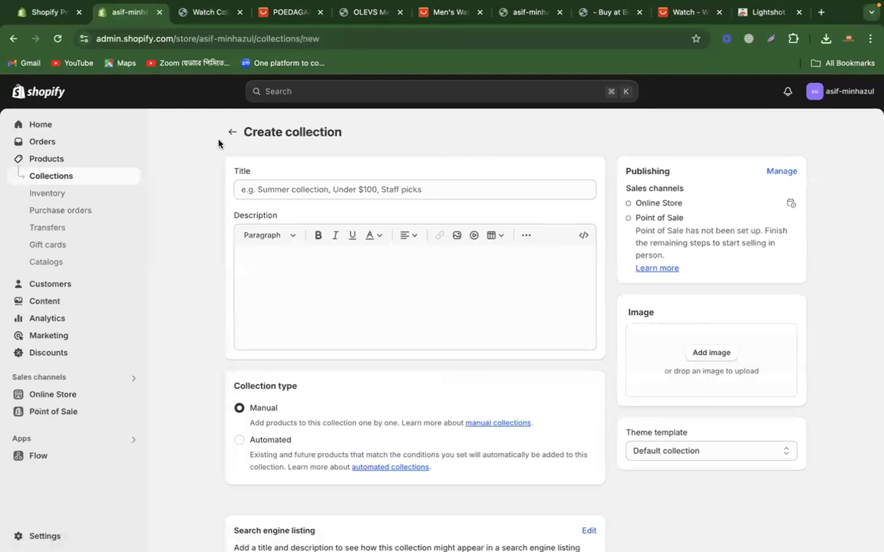
pyautogui.click(264, 190)
pyautogui.write('w')
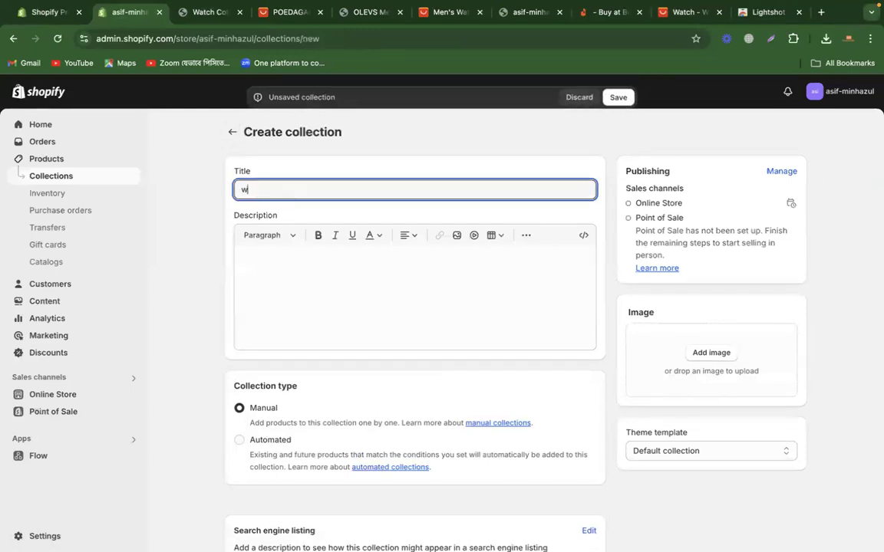
pyautogui.write('atch collection 2')
pyautogui.click(239, 439)
pyautogui.scroll(-3, 206, 392)
pyautogui.scroll(-2, 205, 393)
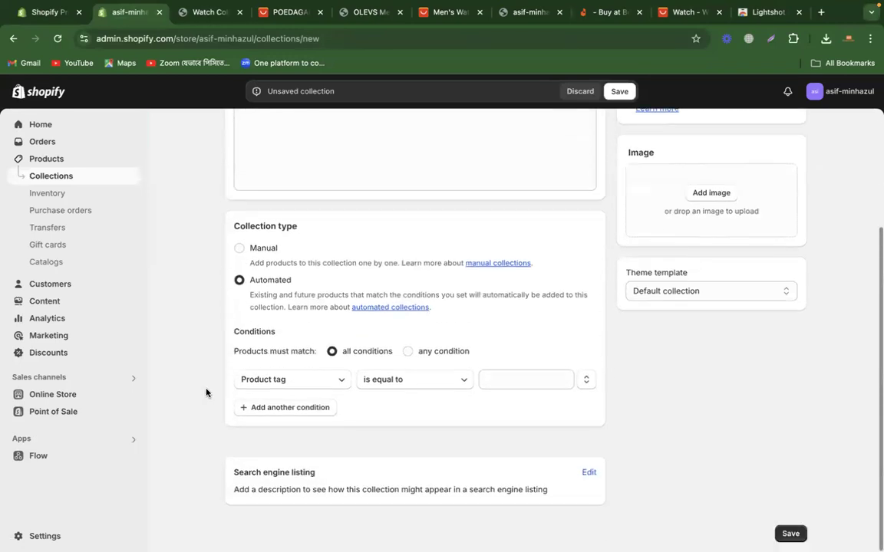
# Step: Browse the condition field options, then open the product list in a separate browser tab and check the tags of the OLEVS Men's Watches product
pyautogui.click(302, 386)
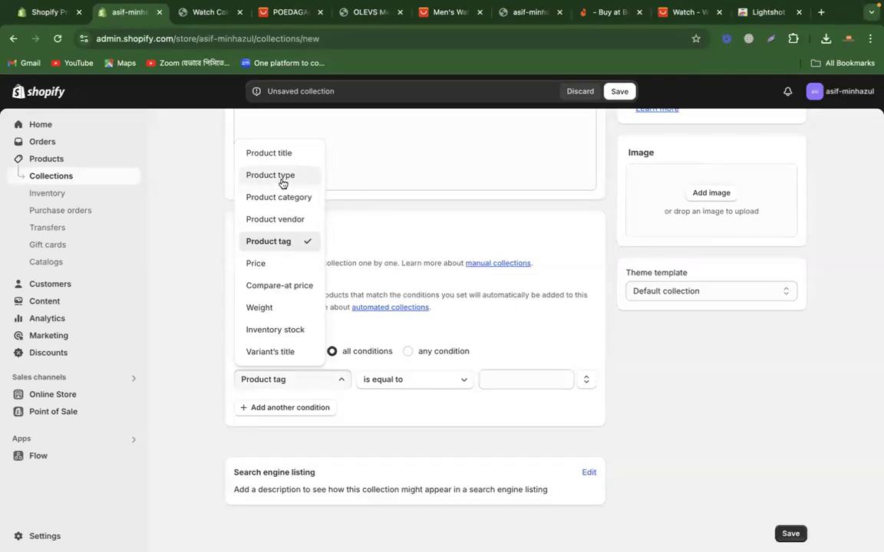
pyautogui.click(207, 201)
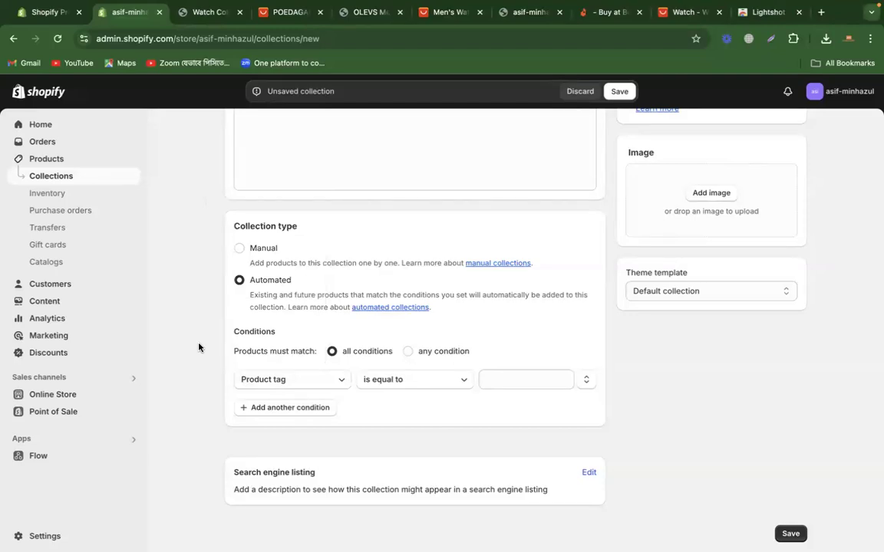
pyautogui.rightClick(49, 160)
pyautogui.click(70, 168)
pyautogui.moveTo(245, 17); pyautogui.dragTo(188, 14)
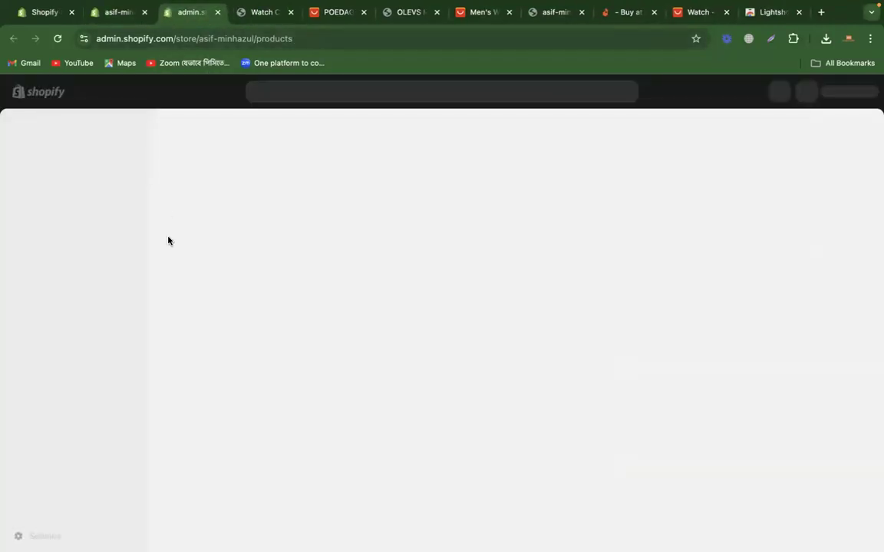
pyautogui.click(298, 233)
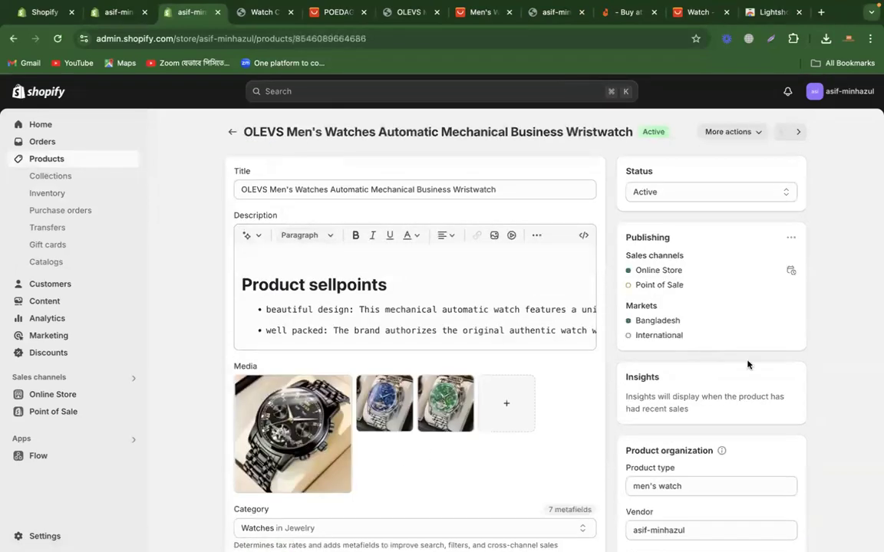
pyautogui.scroll(-5, 800, 363)
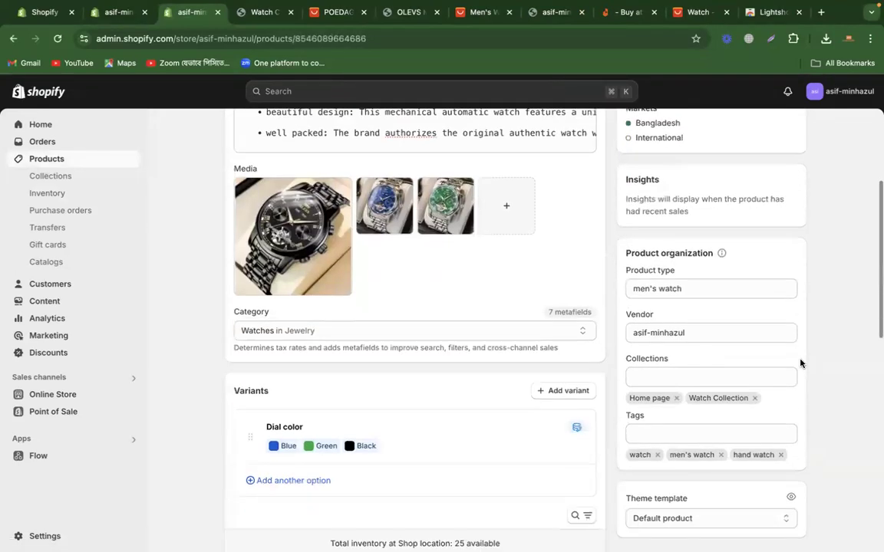
pyautogui.doubleClick(639, 455)
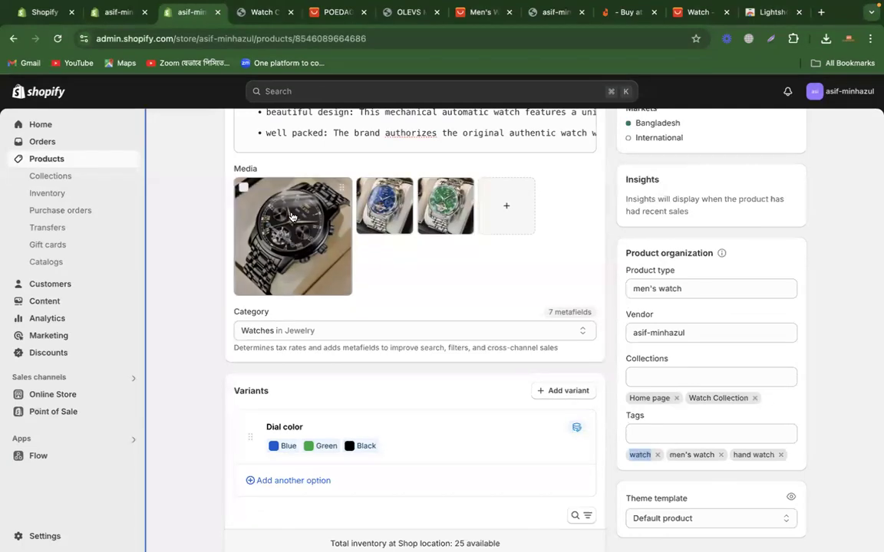
# Step: Go back to the product list, open the POEDAGAR Luxury Watch product and check its tags
pyautogui.scroll(2, 227, 193)
pyautogui.scroll(3, 227, 193)
pyautogui.click(231, 132)
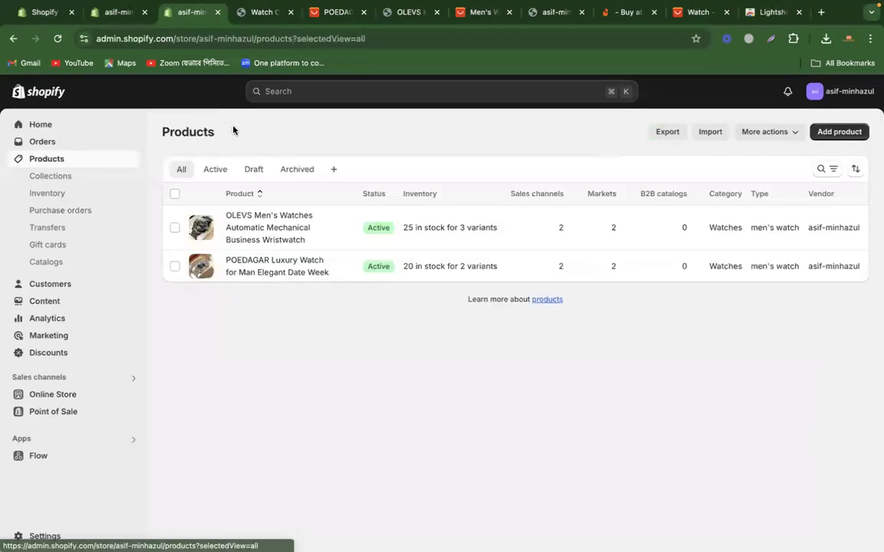
pyautogui.click(314, 273)
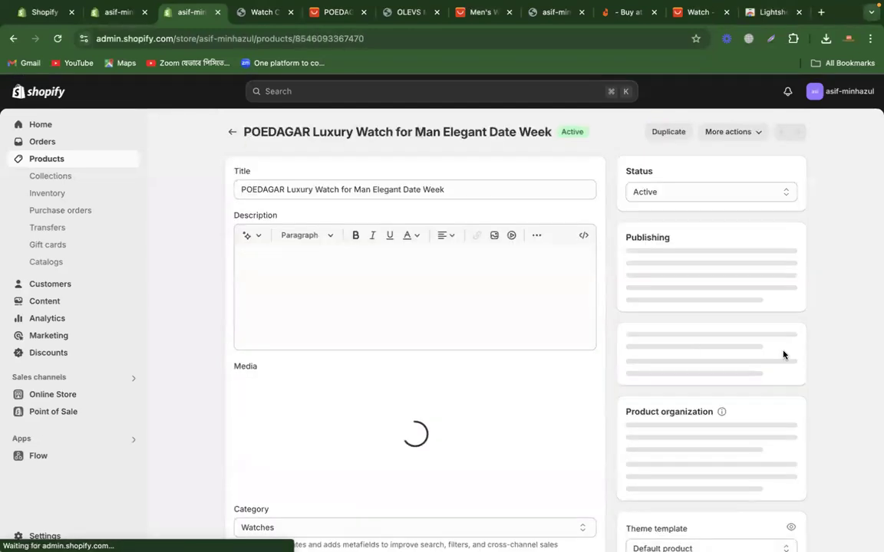
pyautogui.scroll(-3, 782, 353)
pyautogui.scroll(-2, 782, 352)
pyautogui.doubleClick(639, 389)
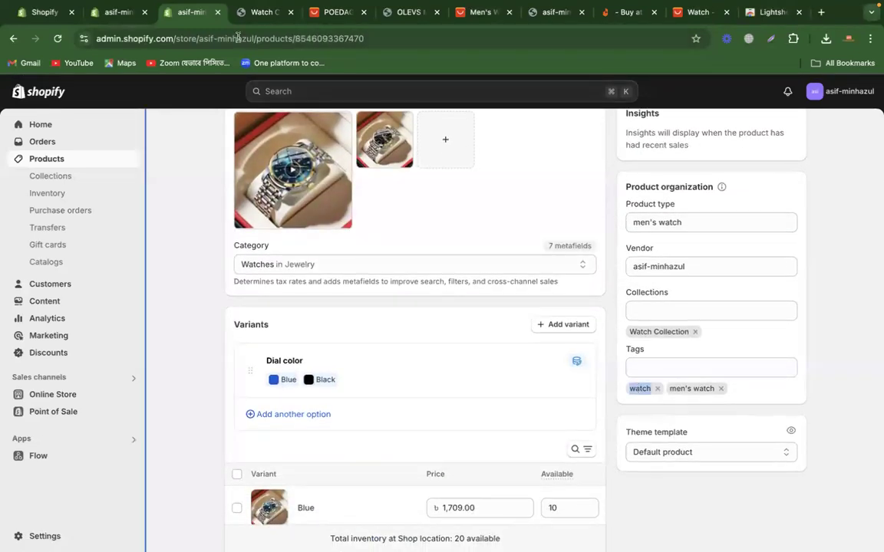
# Step: Back in the unsaved collection, set the condition to Product tag is equal to watch and save the collection
pyautogui.click(117, 12)
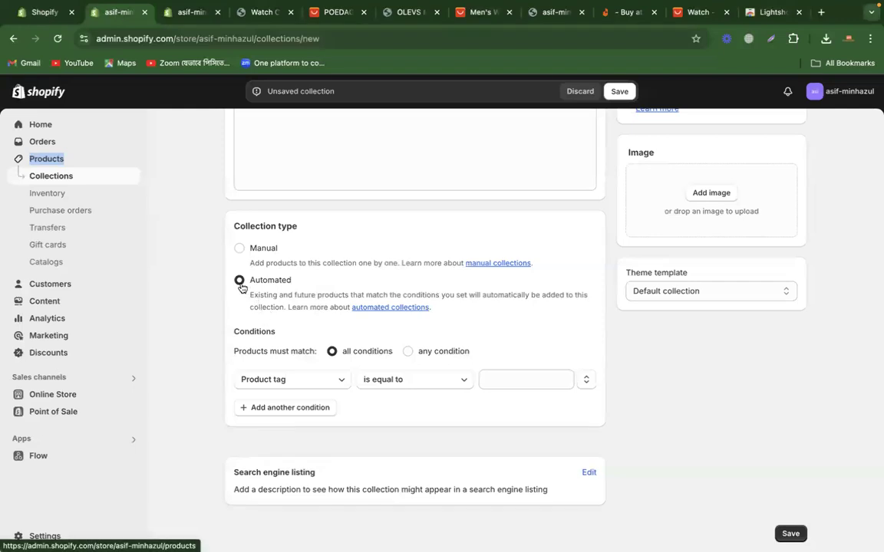
pyautogui.click(274, 382)
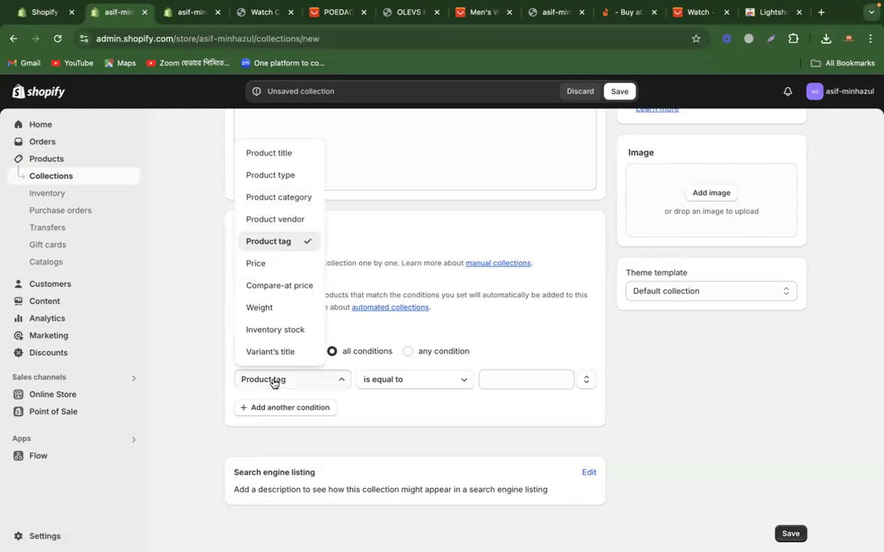
pyautogui.click(273, 381)
pyautogui.click(497, 383)
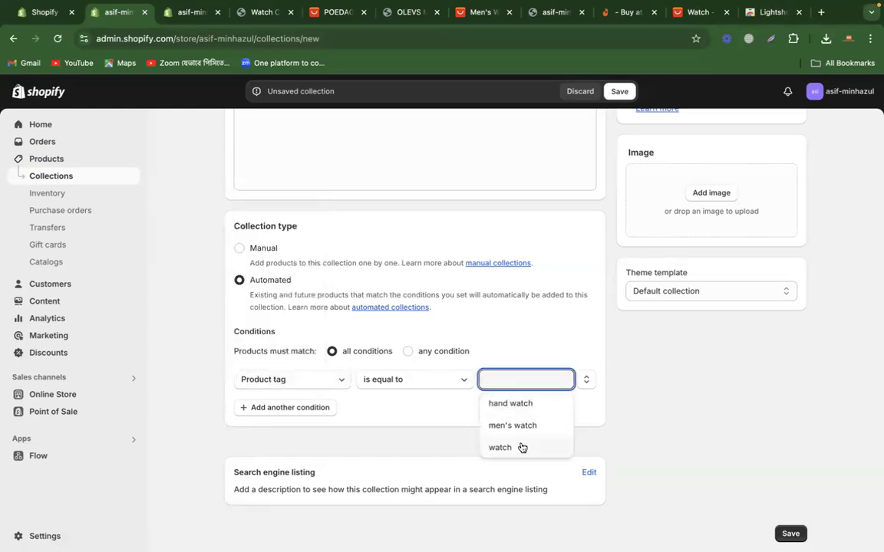
pyautogui.click(521, 448)
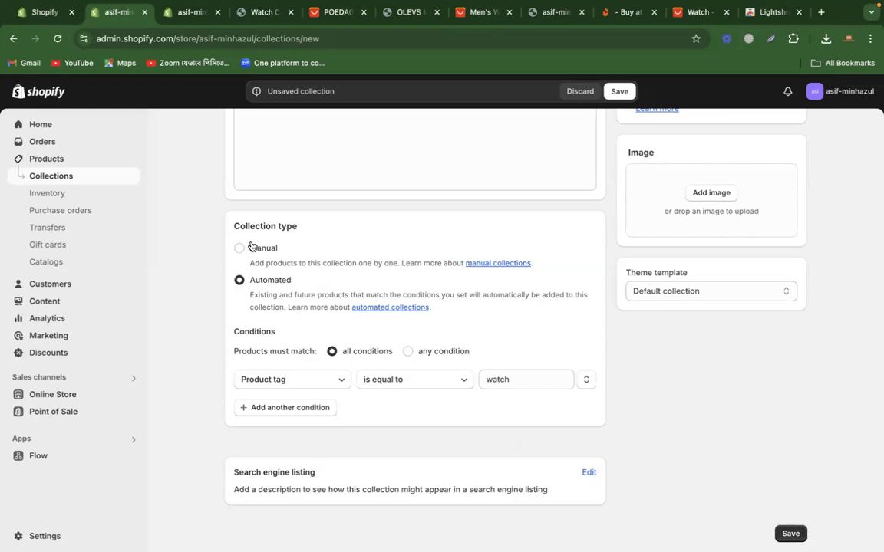
pyautogui.click(619, 91)
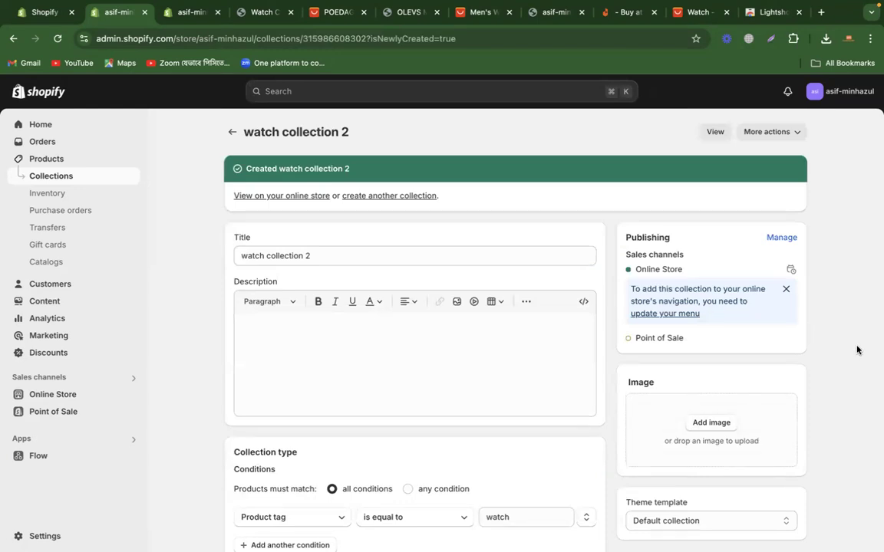
# Step: Check the products included in watch collection 2 against the tags of the POEDAGAR product
pyautogui.scroll(-5, 857, 349)
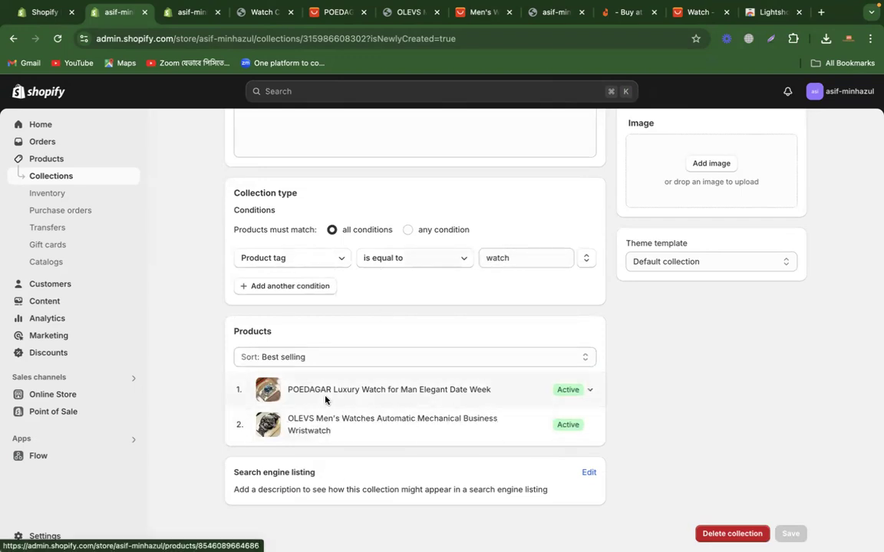
pyautogui.click(193, 13)
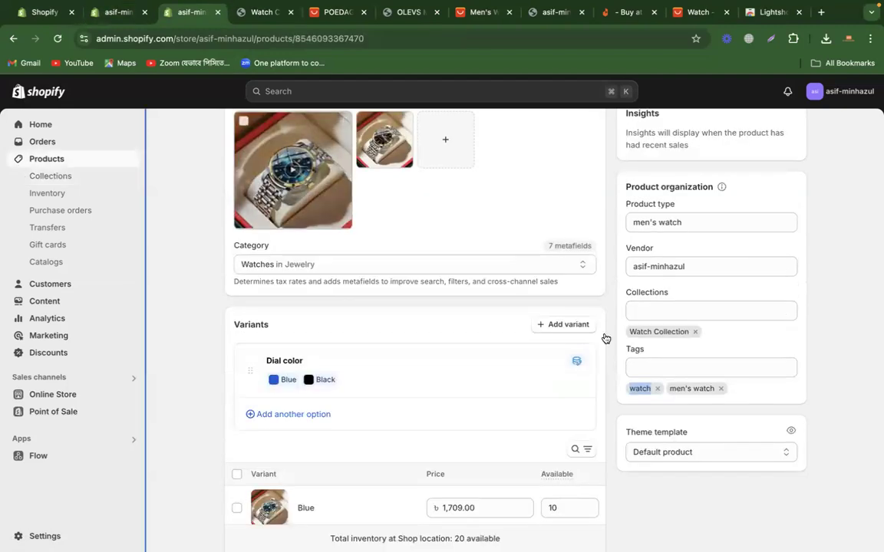
pyautogui.scroll(5, 605, 338)
pyautogui.scroll(-5, 577, 465)
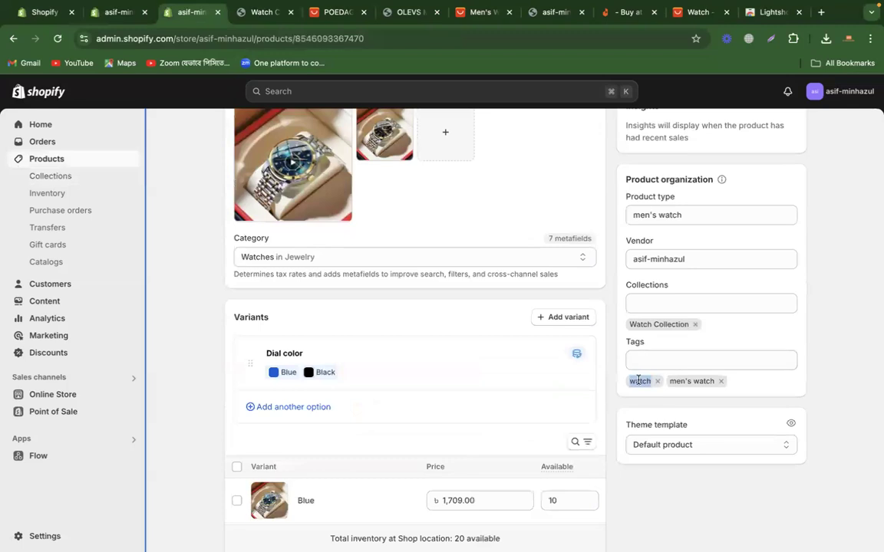
pyautogui.click(108, 12)
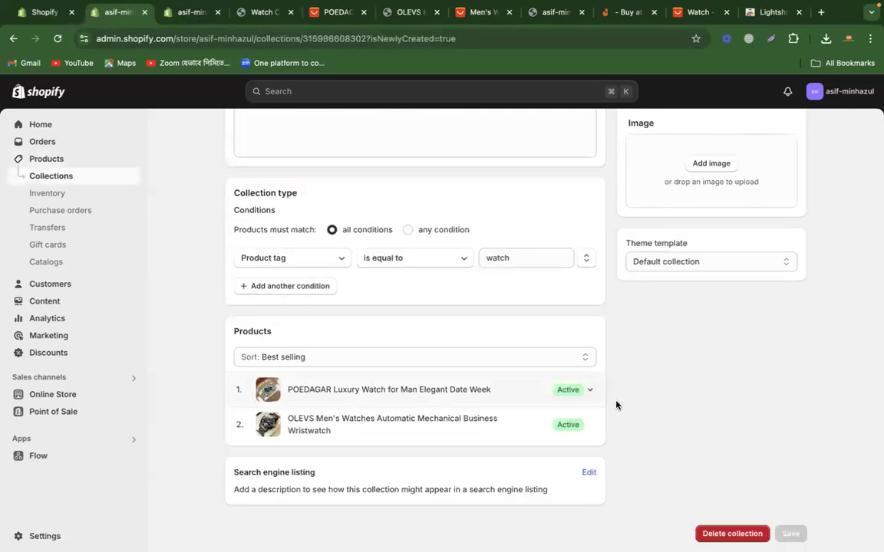
# Step: View watch collection 2 in the online store and compare its page address with that of the Watch Collection page
pyautogui.scroll(5, 688, 365)
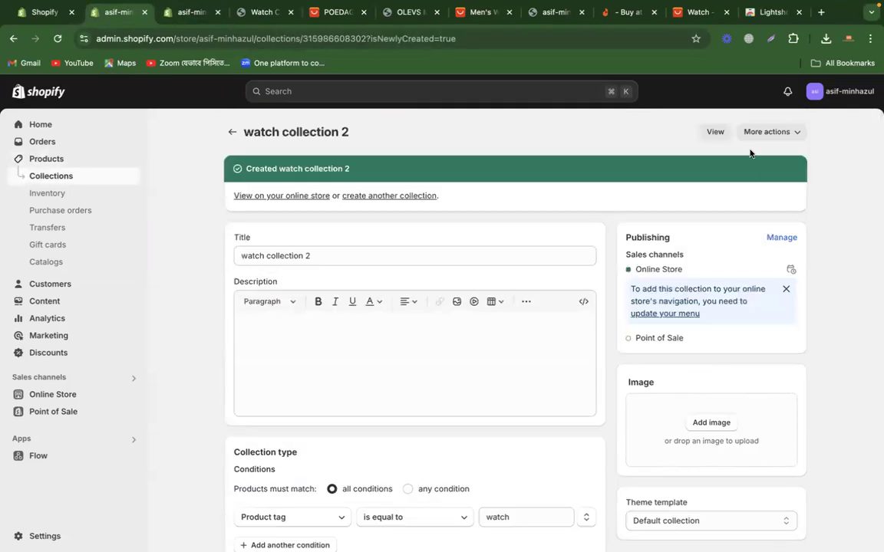
pyautogui.click(709, 139)
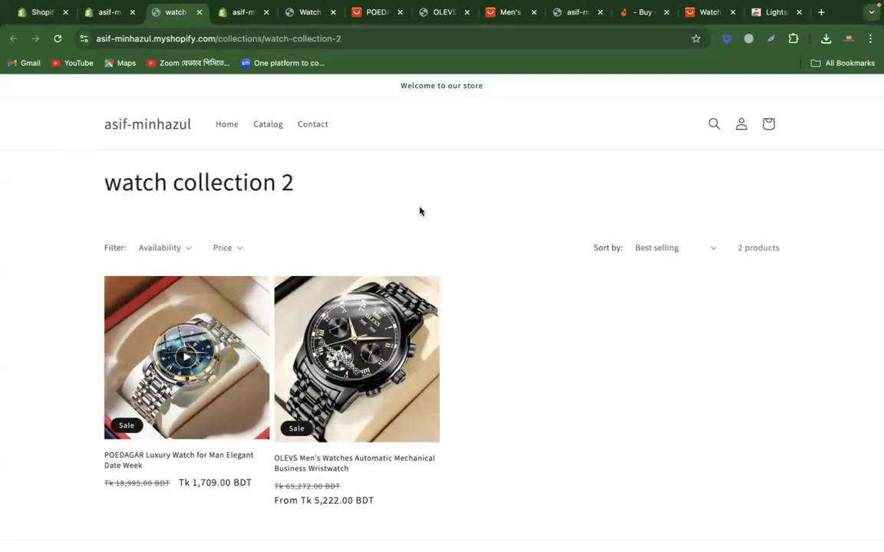
pyautogui.moveTo(292, 38); pyautogui.dragTo(368, 39)
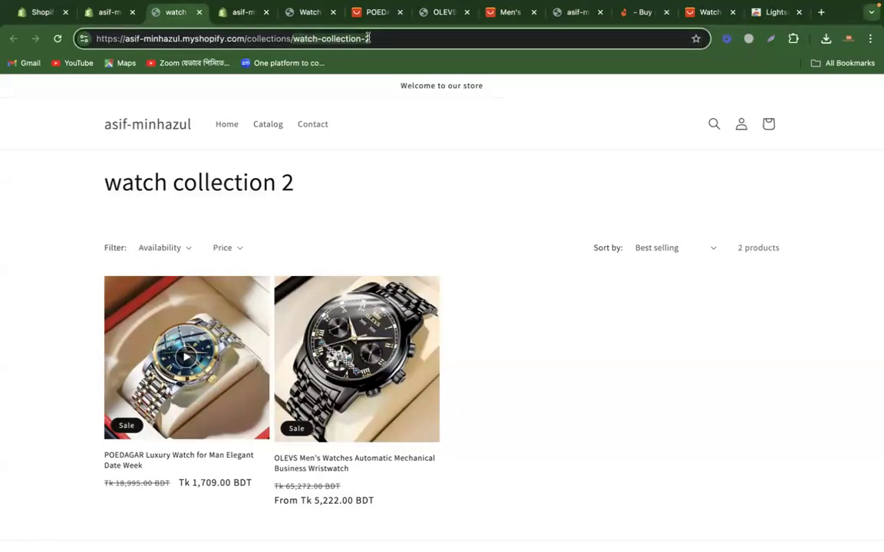
pyautogui.click(234, 12)
pyautogui.click(295, 12)
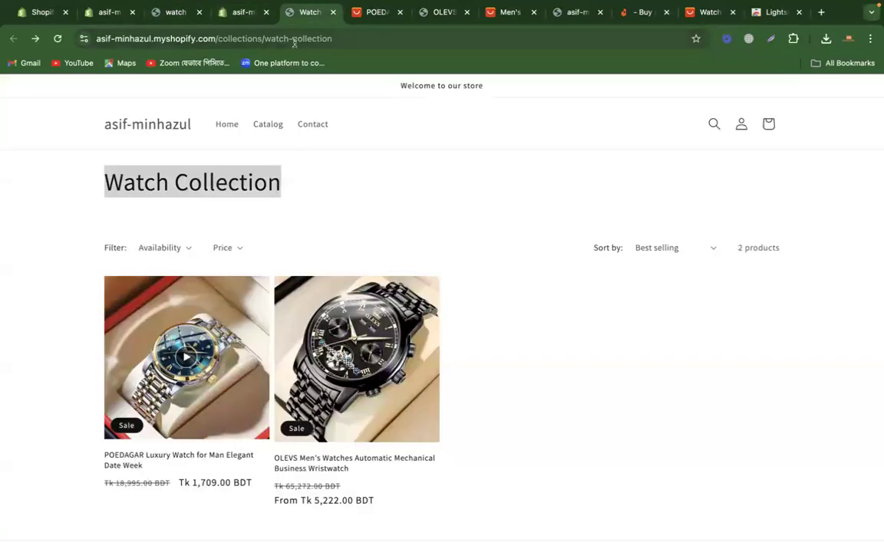
pyautogui.click(368, 37)
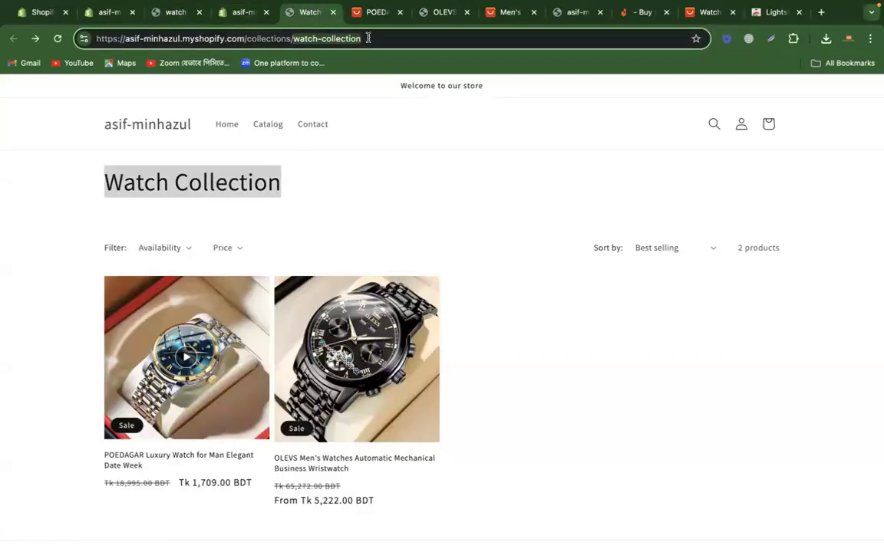
pyautogui.click(166, 13)
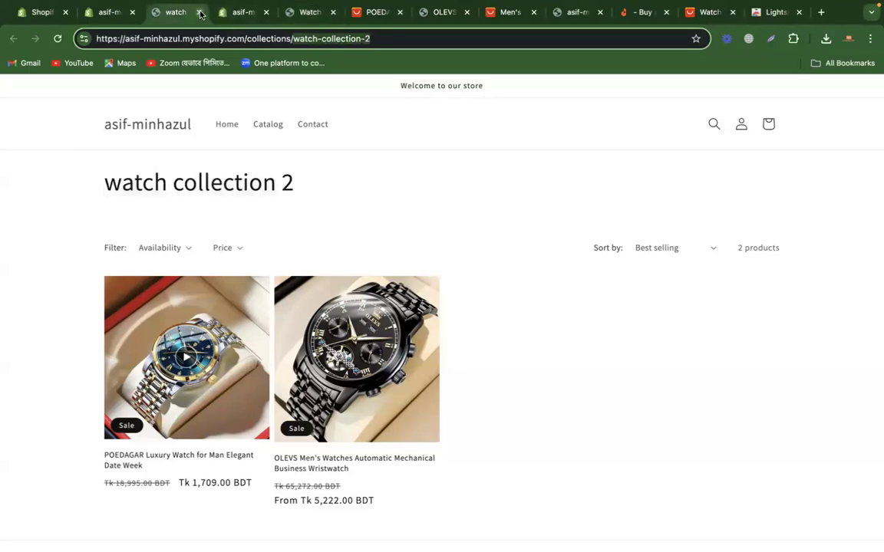
# Step: Return to the collections list in the Shopify admin and delete watch collection 2
pyautogui.click(107, 12)
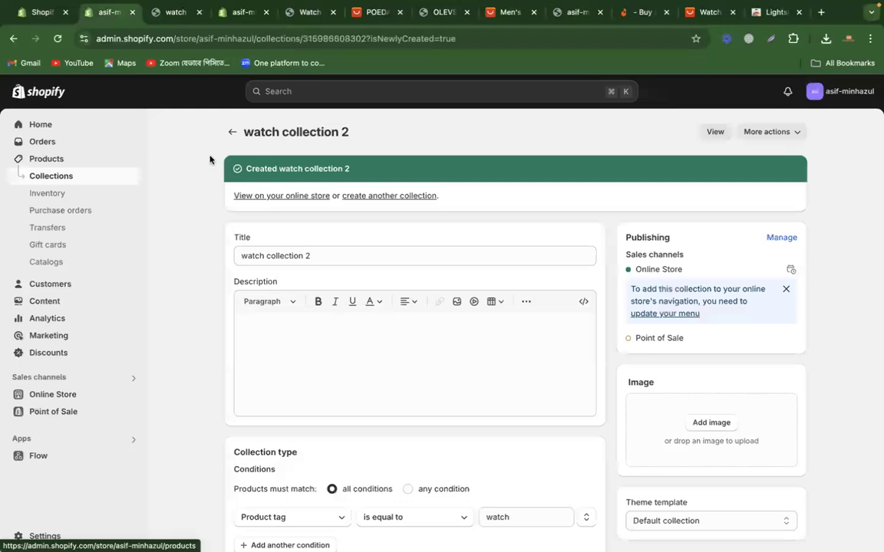
pyautogui.click(231, 132)
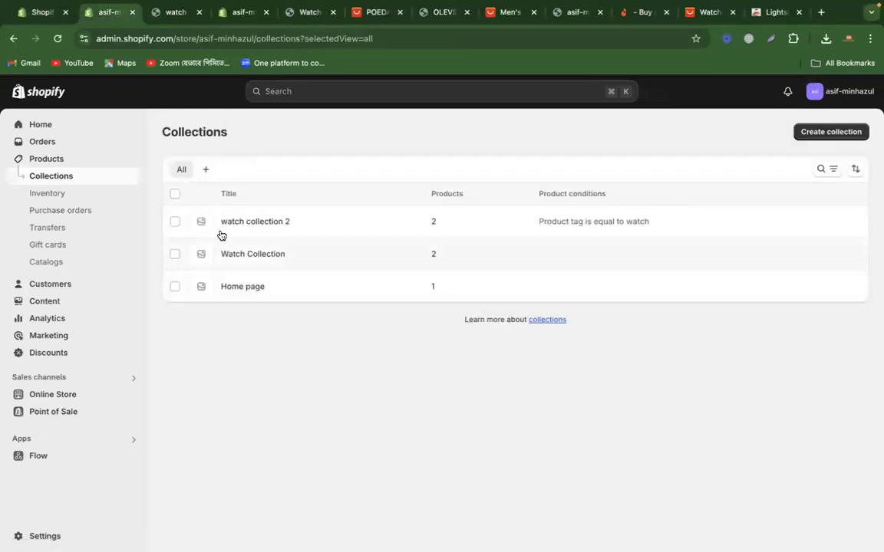
pyautogui.click(175, 222)
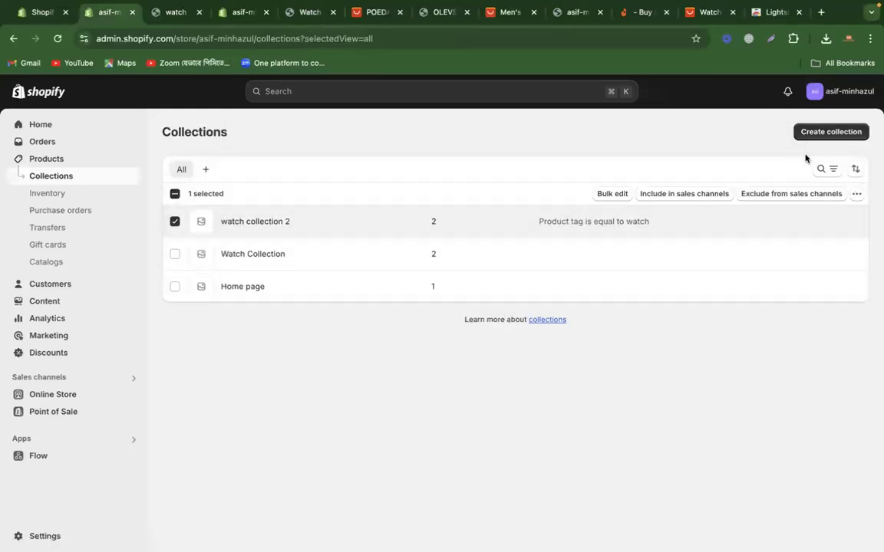
pyautogui.click(856, 194)
pyautogui.click(827, 220)
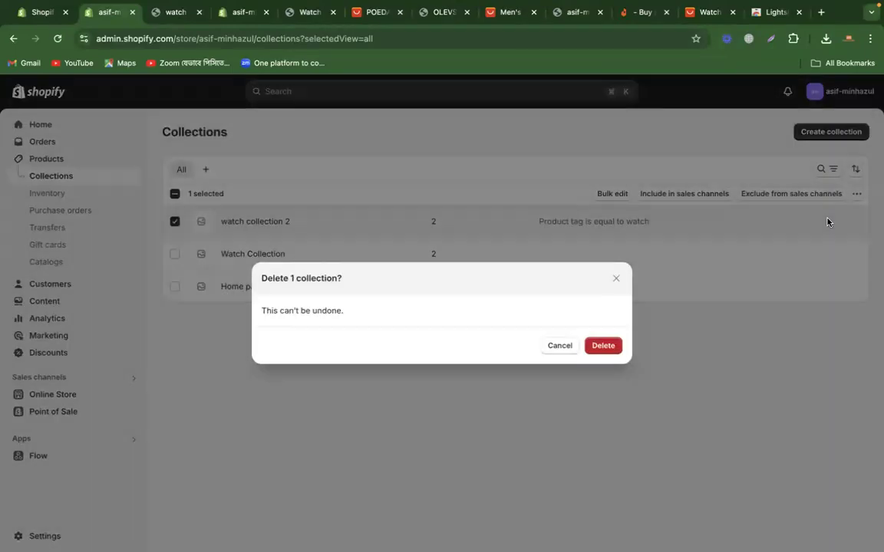
pyautogui.click(606, 345)
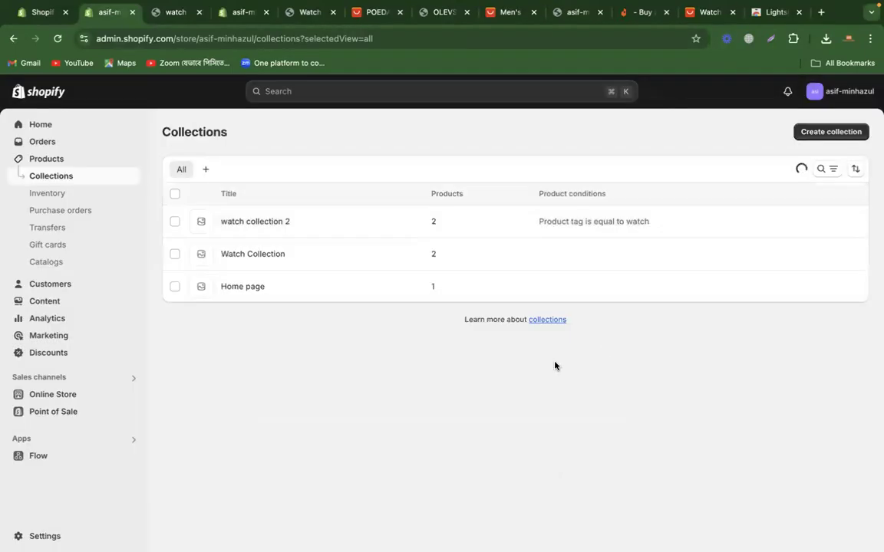
# Step: Open the Watch Collection in the admin, go to its online store page and select the page address
pyautogui.click(262, 222)
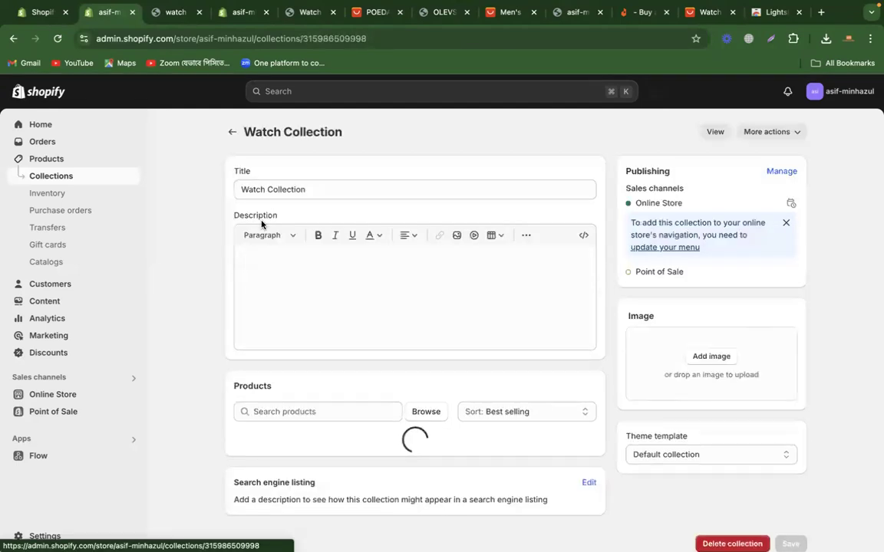
pyautogui.click(291, 12)
pyautogui.click(502, 274)
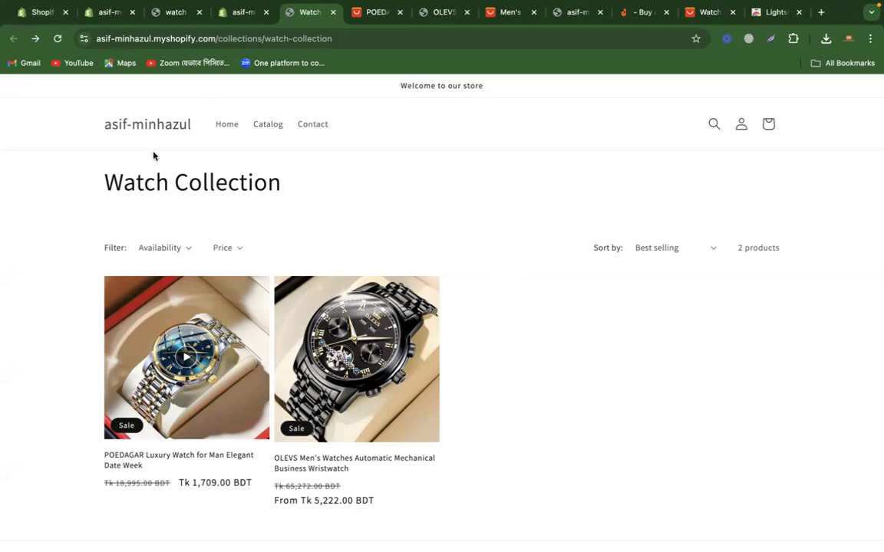
pyautogui.click(285, 38)
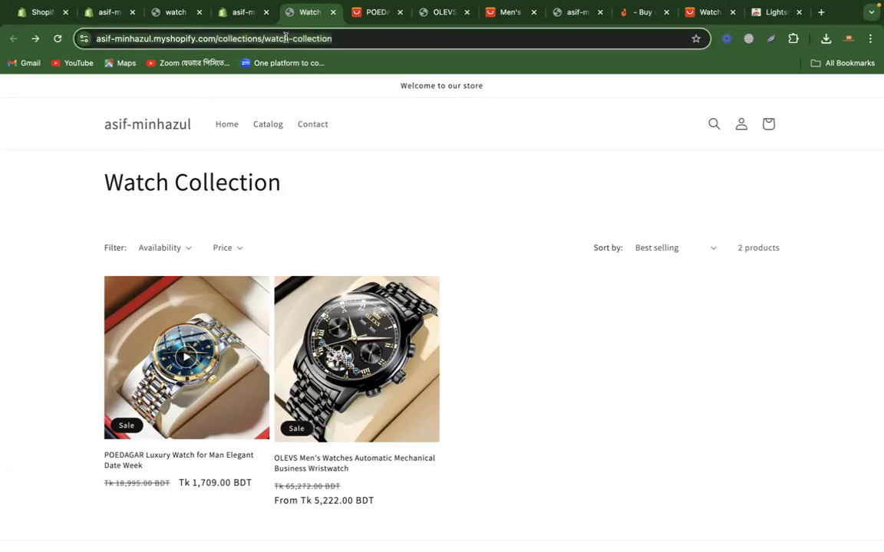
# Step: Switch to Google Classroom in the other browser window and open the CMBD-275(Web Design offline + online) class
pyautogui.hotkey('ctrl', 'Left')
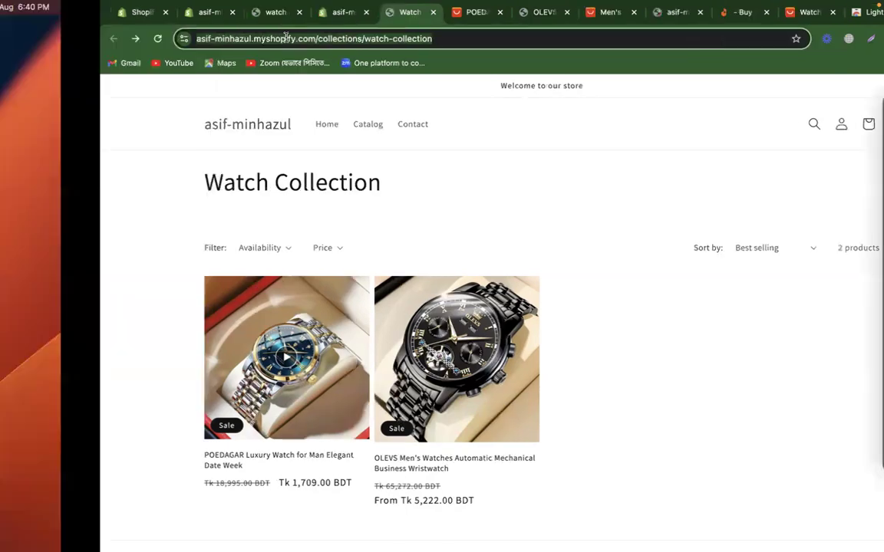
pyautogui.click(60, 361)
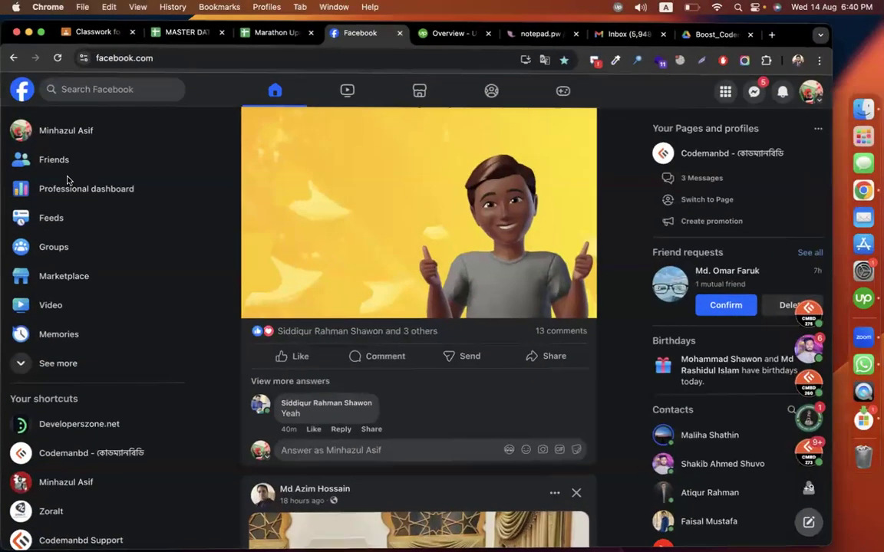
pyautogui.click(77, 27)
pyautogui.scroll(-2, 94, 341)
pyautogui.click(92, 451)
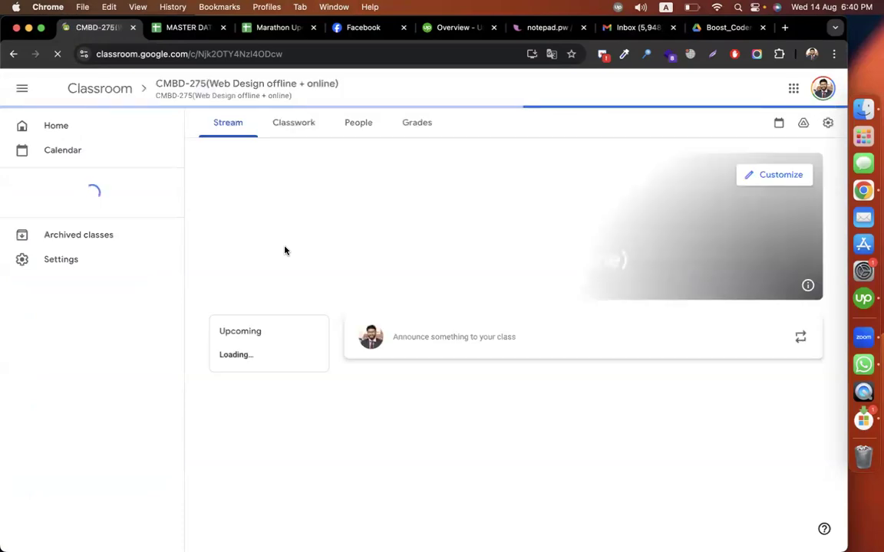
# Step: Add a classwork topic named "Episode-03(Shopify Partner Account & Product / Collection Upload)" to the CMBD-275 class
pyautogui.click(275, 127)
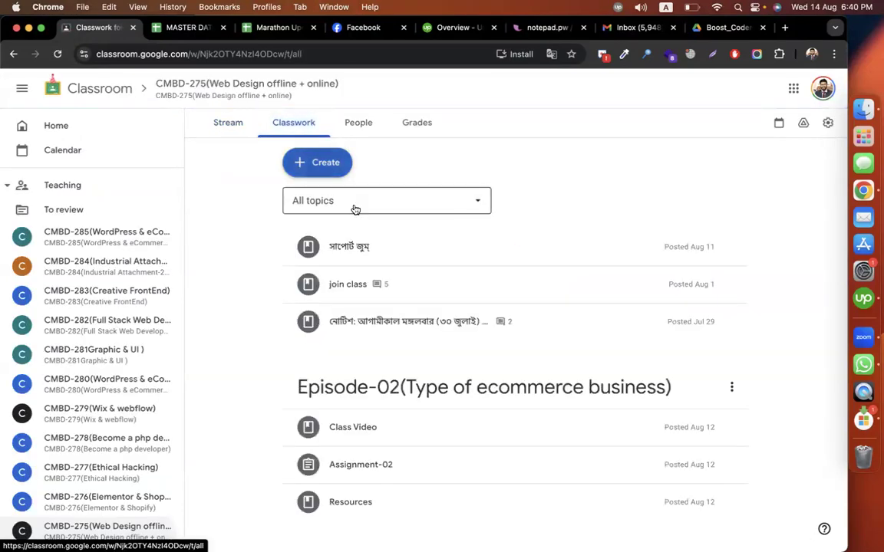
pyautogui.click(321, 163)
pyautogui.click(338, 359)
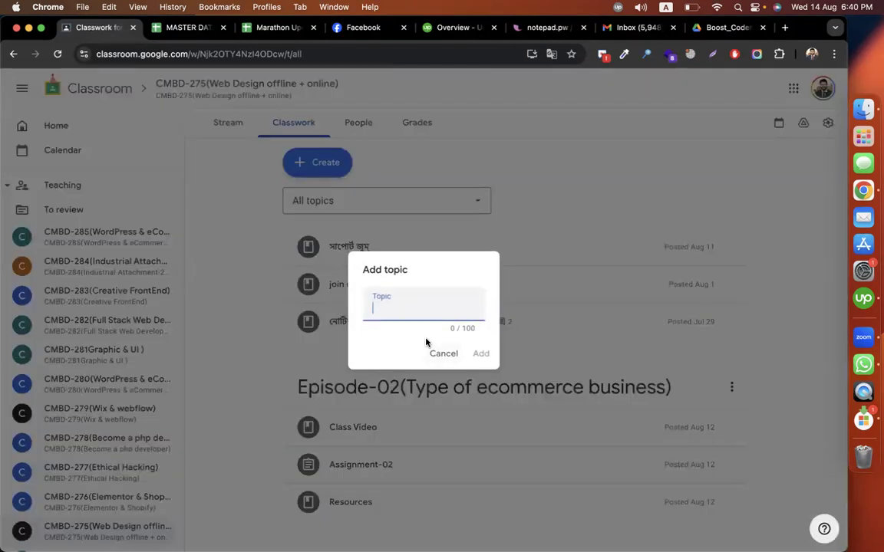
pyautogui.write('Episode-03')
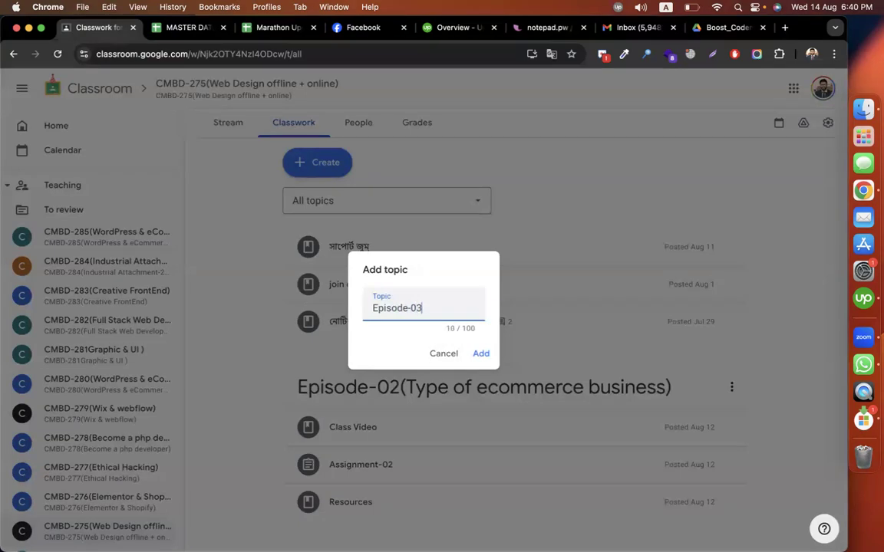
pyautogui.write('(Shopify Partner Account & Product / Collectio')
pyautogui.write('n Upload)')
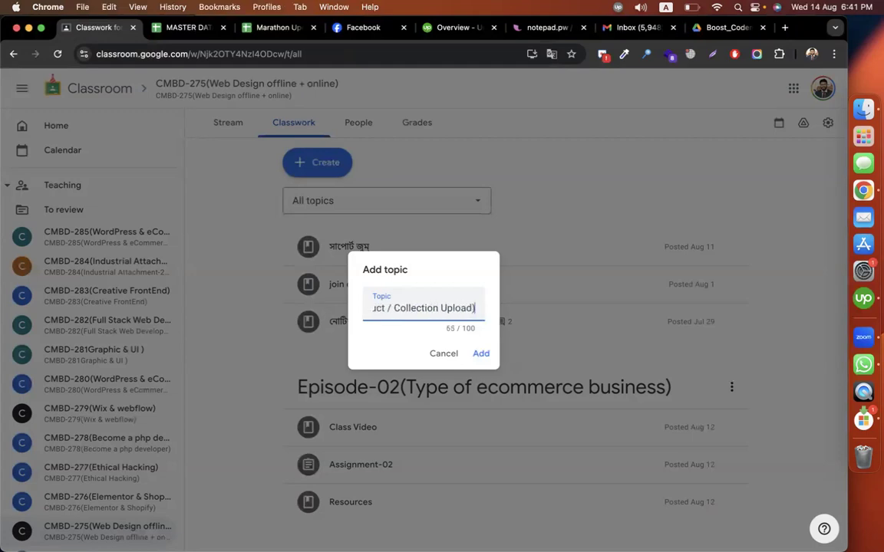
pyautogui.press('Return')
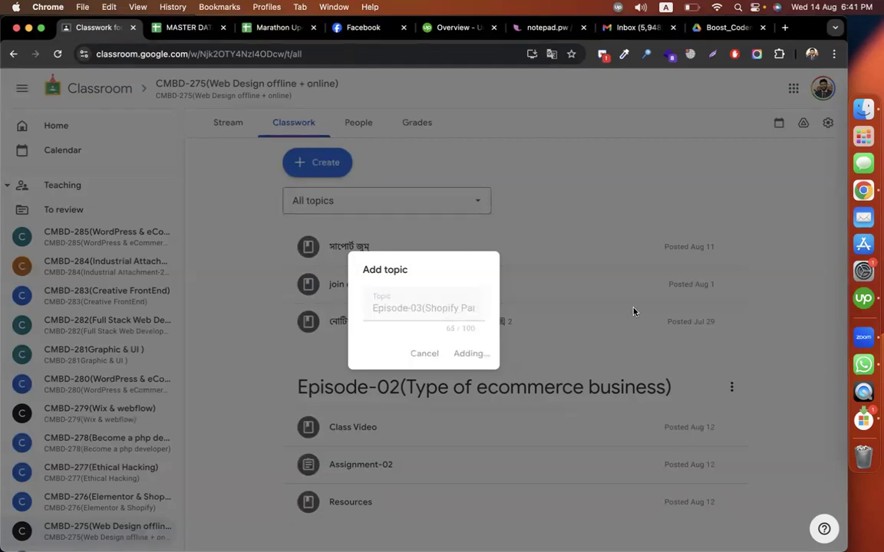
# Step: Create a new assignment for the class titled "Assignment - product upload"
pyautogui.click(321, 161)
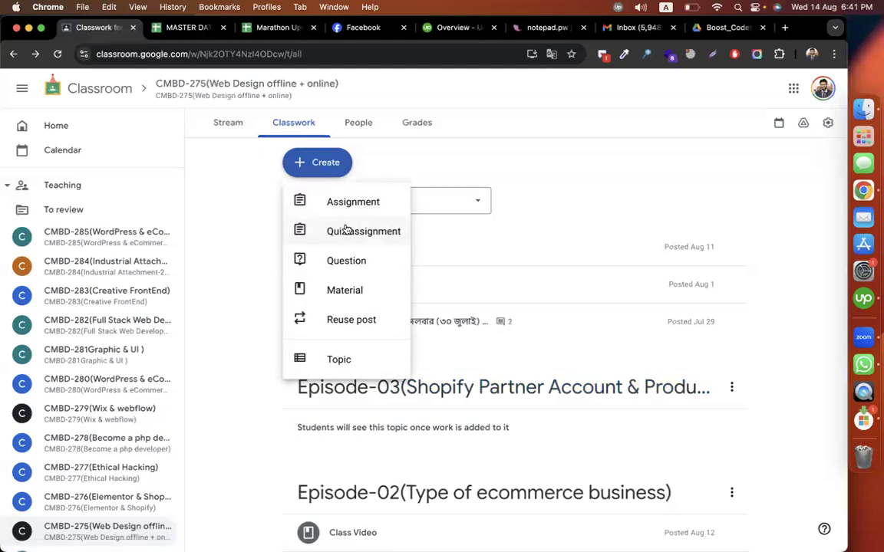
pyautogui.click(351, 202)
pyautogui.write('Assignment -')
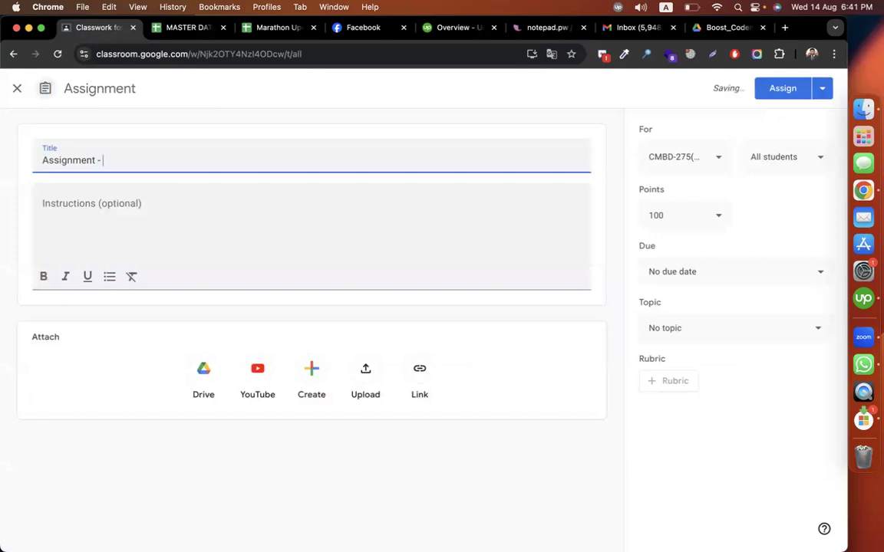
pyautogui.write(' product upload')
# Step: Begin the assignment instructions with "upload 10 different products"
pyautogui.click(142, 211)
pyautogui.write('create')
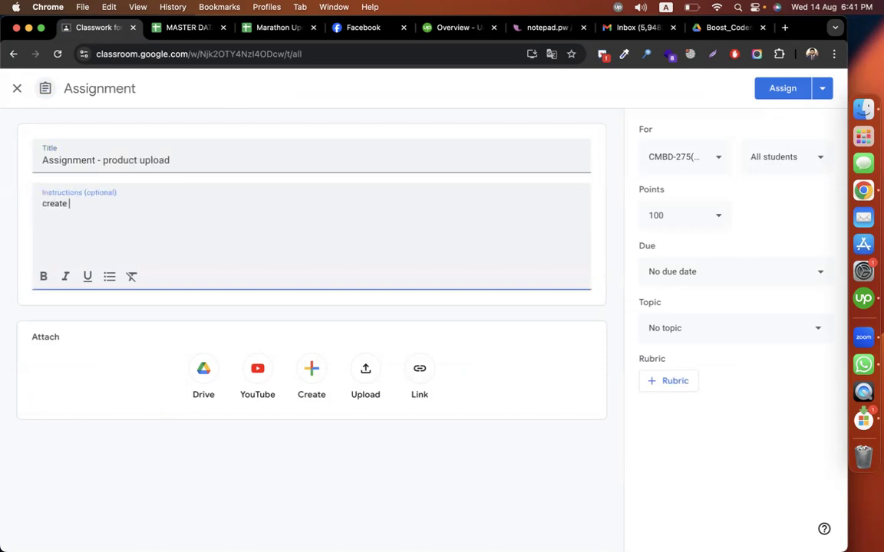
pyautogui.press('super+a')
pyautogui.write('(')
pyautogui.write('upload 10')
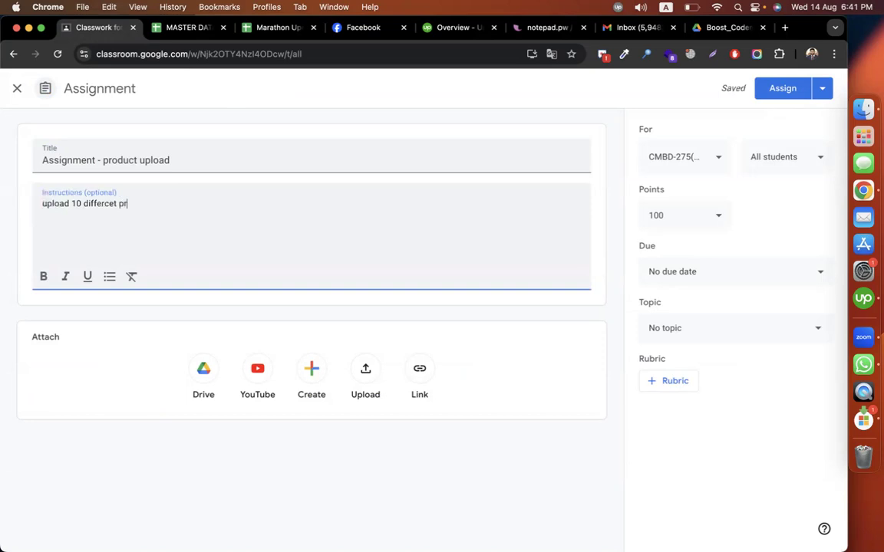
pyautogui.press('BackSpace')
pyautogui.press('BackSpace')
pyautogui.press('BackSpace')
pyautogui.write('rent products')
# Step: Extend the first instruction line with "(in 2 different category like: watch, jewellery item, shoe)"
pyautogui.write('(in 2 di')
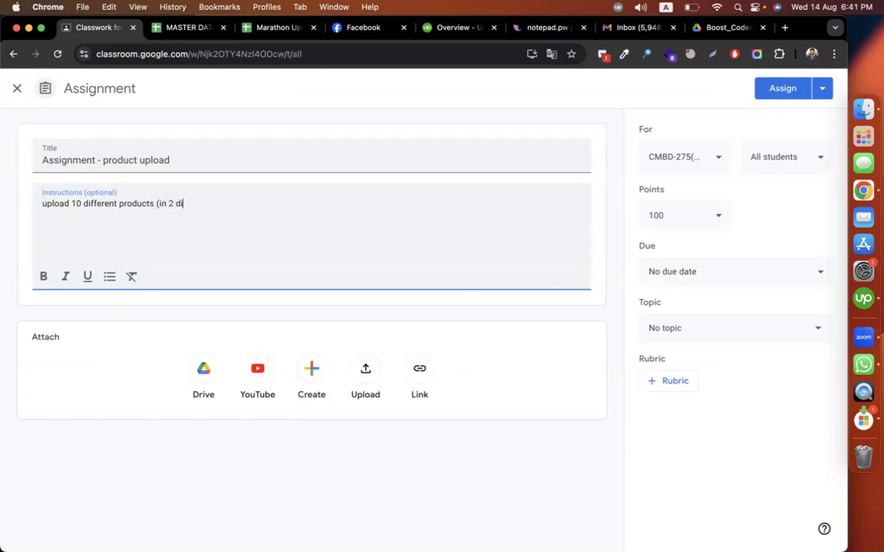
pyautogui.write('fferent category like ')
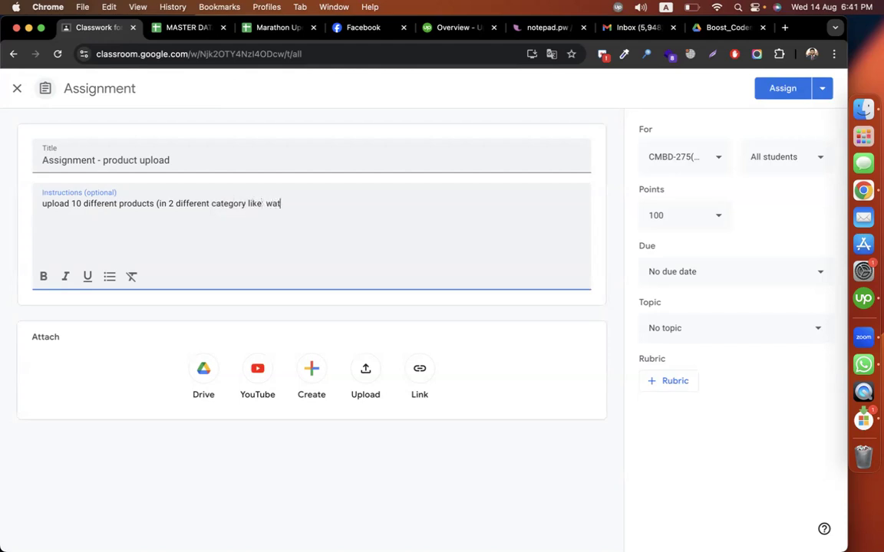
pyautogui.write(' watch, jewellery item, she')
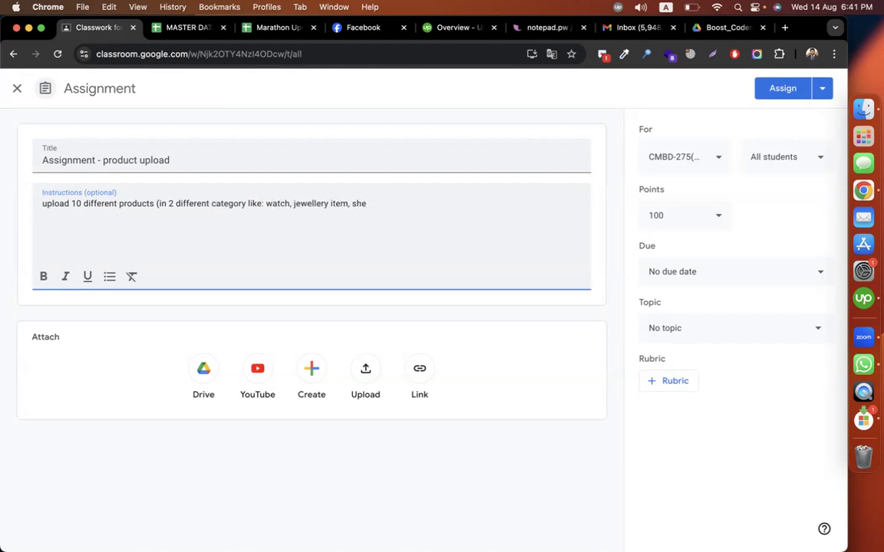
pyautogui.press('BackSpace')
pyautogui.write('oe)')
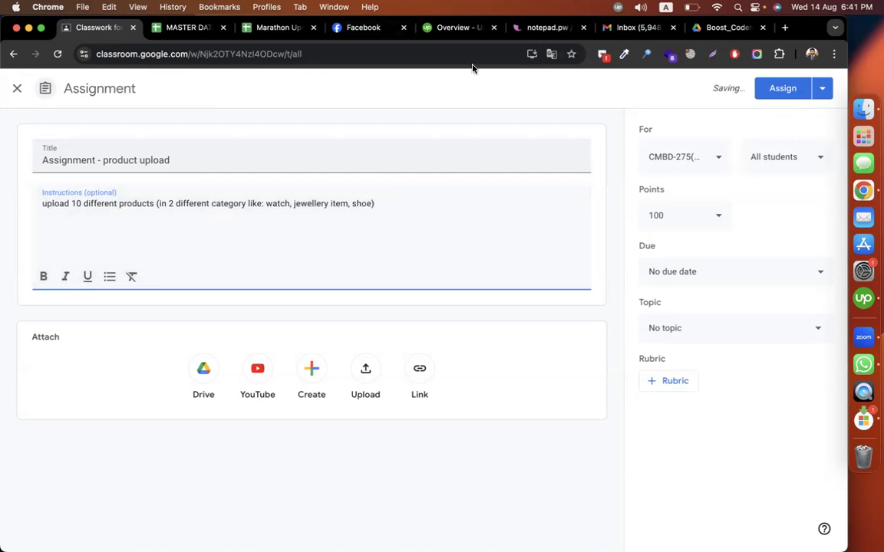
pyautogui.hotkey('ctrl', 'Right')
pyautogui.click(505, 13)
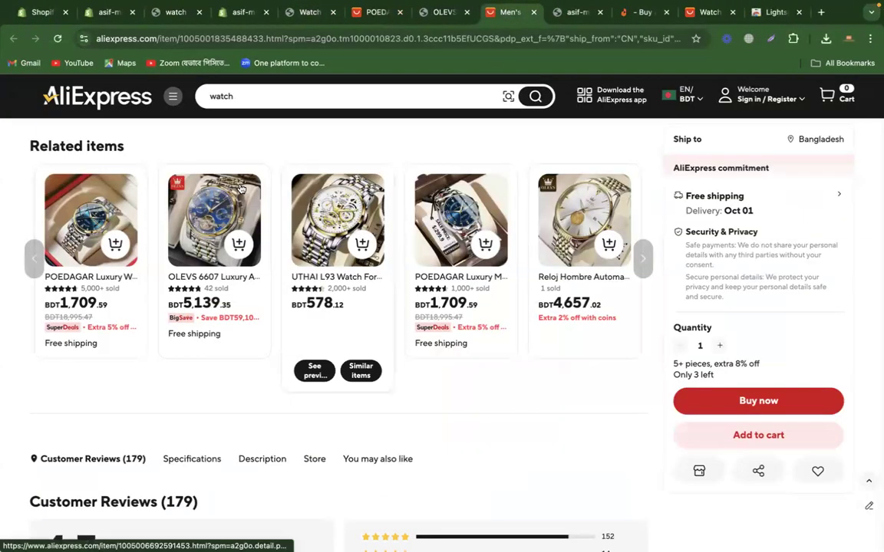
pyautogui.click(154, 42)
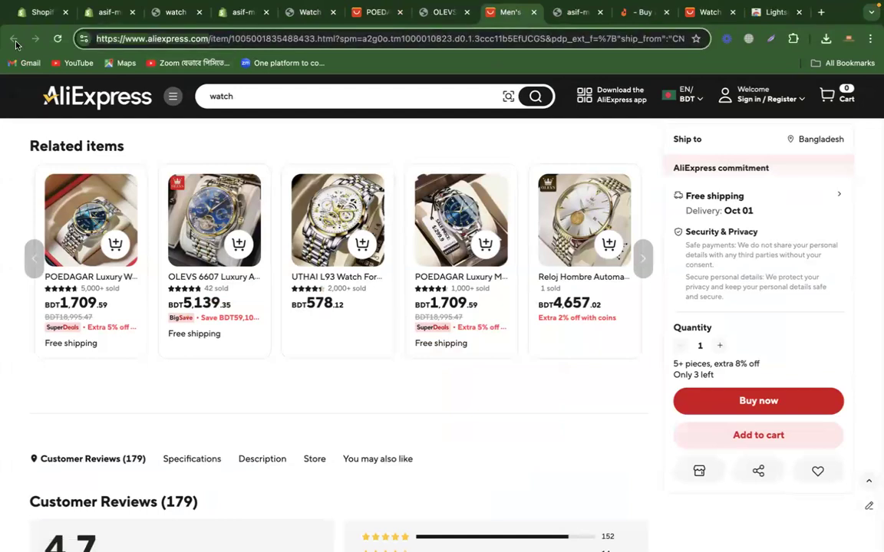
pyautogui.hotkey('ctrl', 'Left')
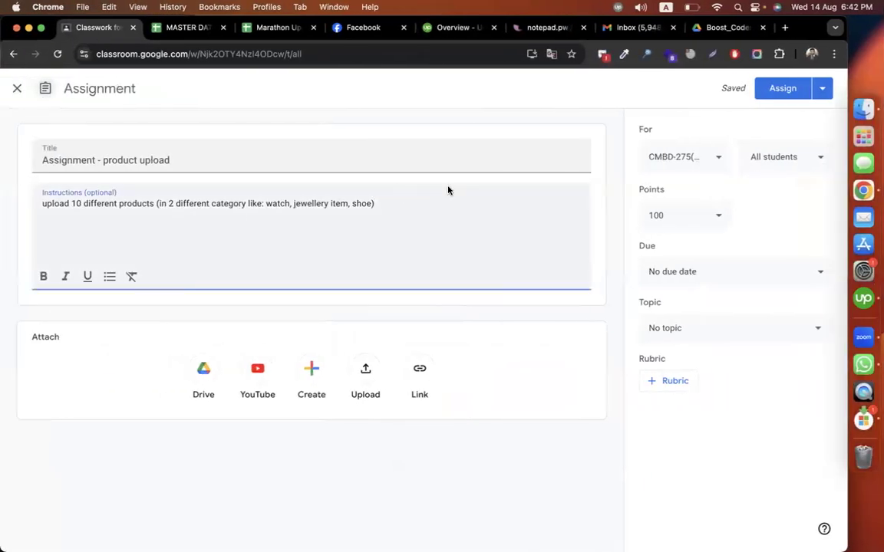
pyautogui.write('https://www.aliexpress.com/')
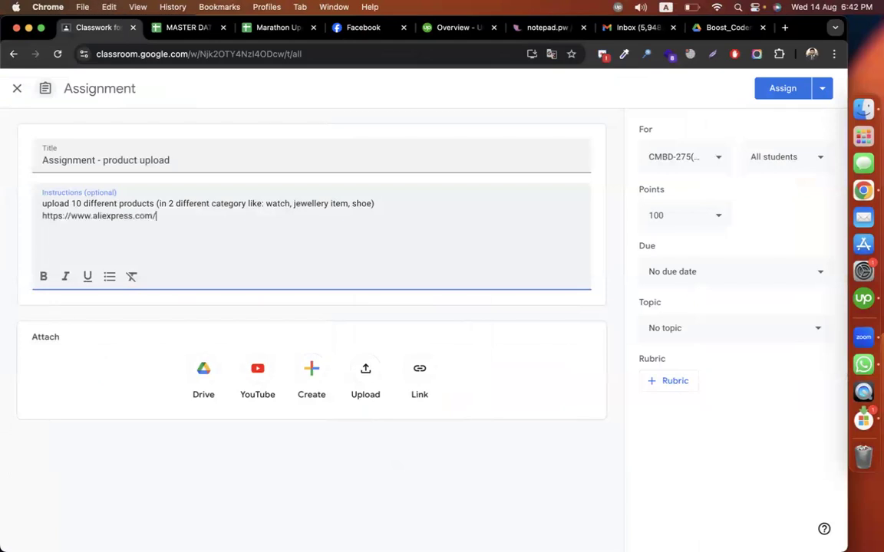
pyautogui.hotkey('ctrl', 'Right')
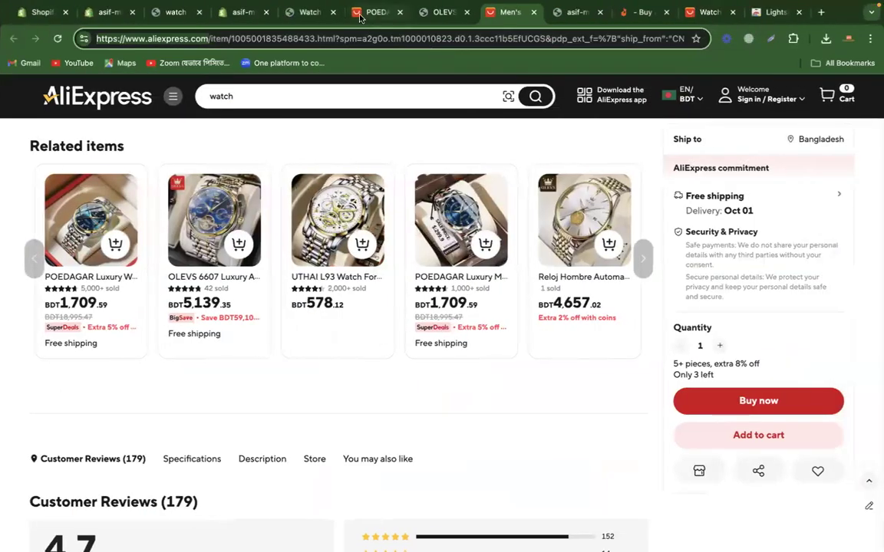
pyautogui.click(359, 14)
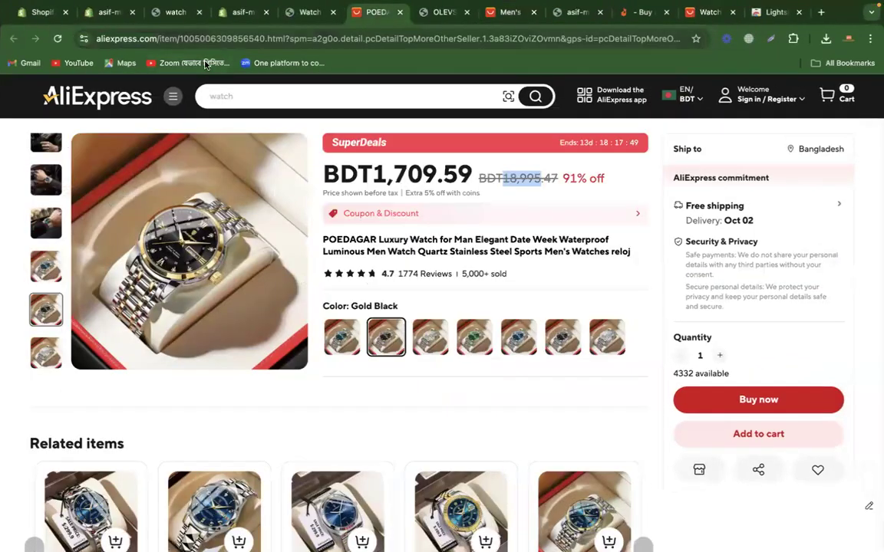
pyautogui.click(299, 14)
pyautogui.click(573, 14)
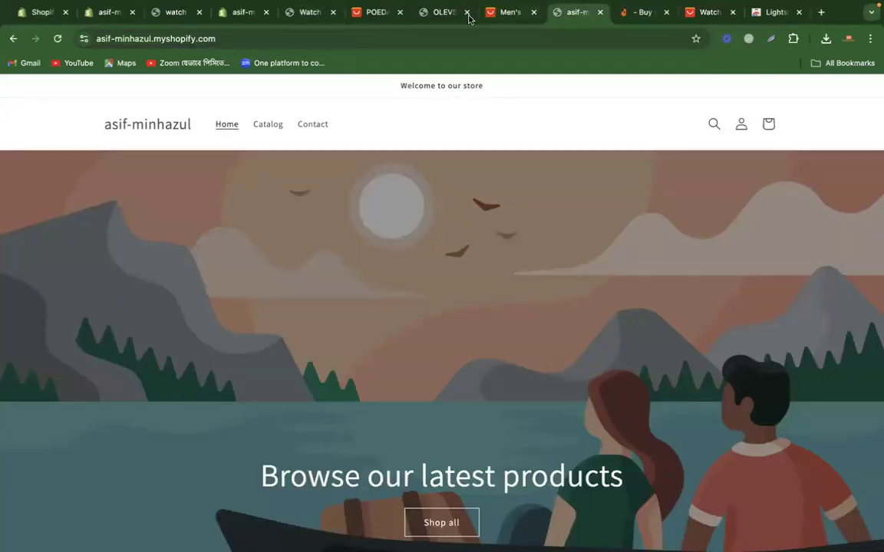
pyautogui.click(637, 13)
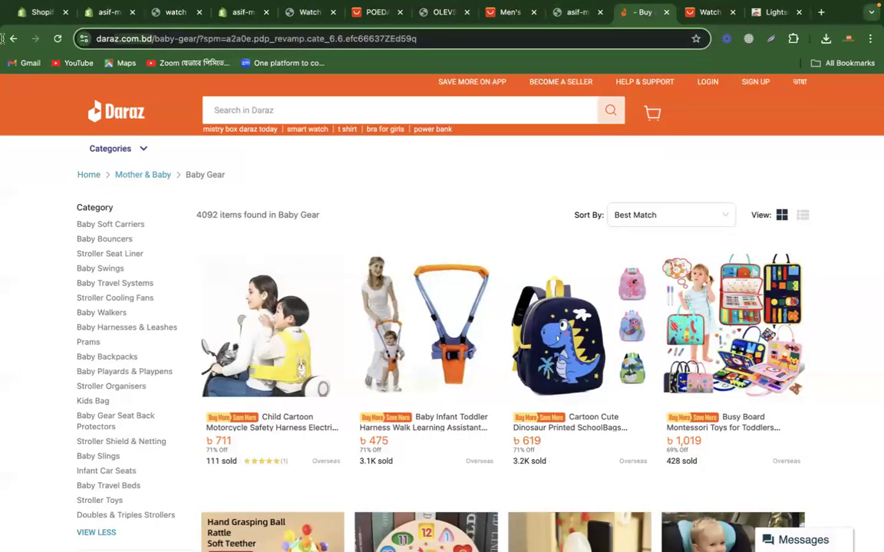
# Step: Browse the Daraz product categories and open Men's Care under Health & Beauty
pyautogui.moveTo(115, 149)
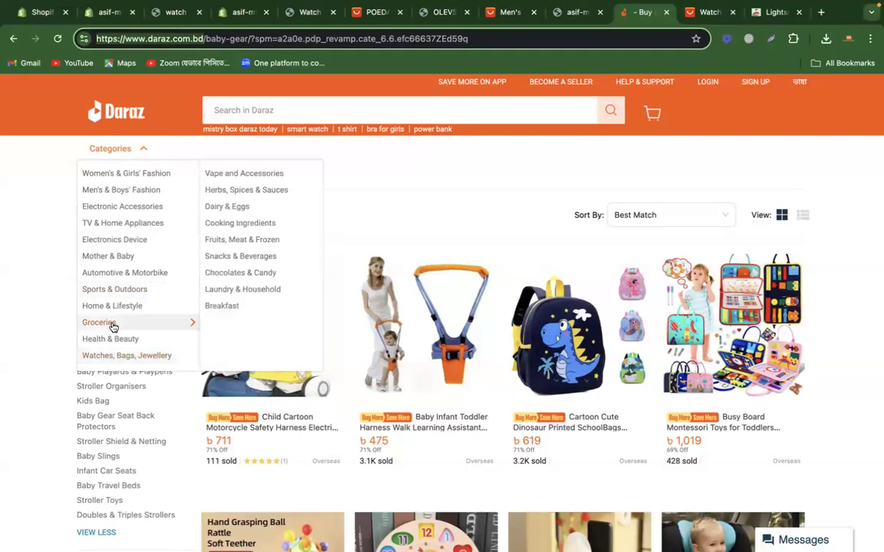
pyautogui.moveTo(136, 344)
pyautogui.click(233, 308)
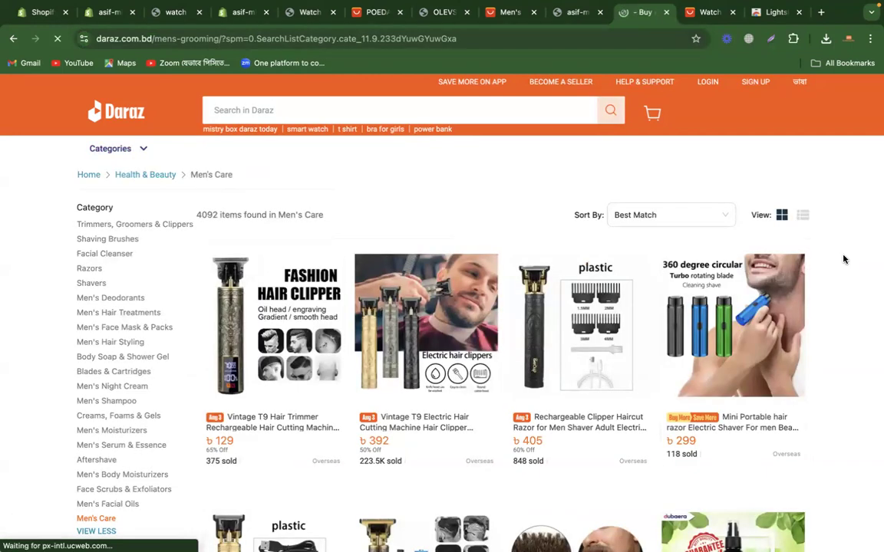
# Step: Back in the assignment, paste the Daraz address below the AliExpress one and insert "take contents from below sites" above both
pyautogui.hotkey('ctrl', 'Left')
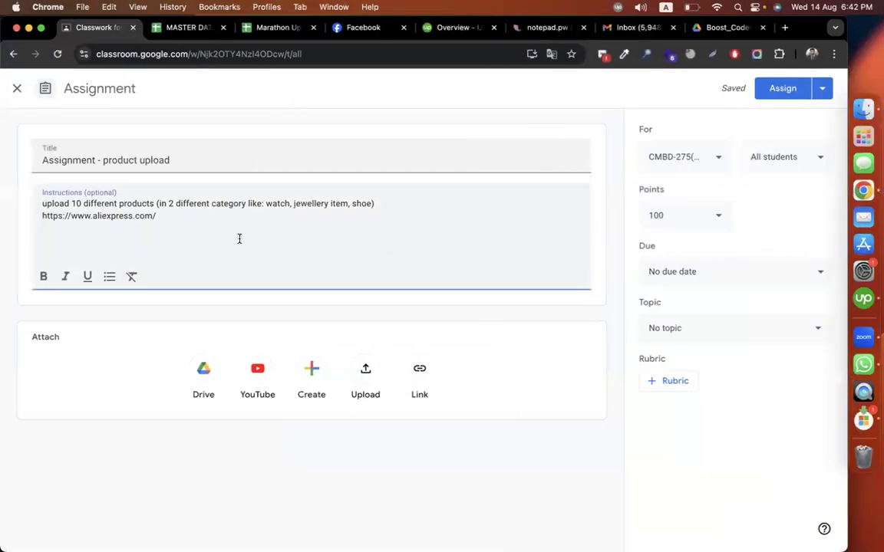
pyautogui.write('https://www.daraz.com.bd/')
pyautogui.click(394, 203)
pyautogui.press('Return')
pyautogui.press('Return')
pyautogui.write('take contents ')
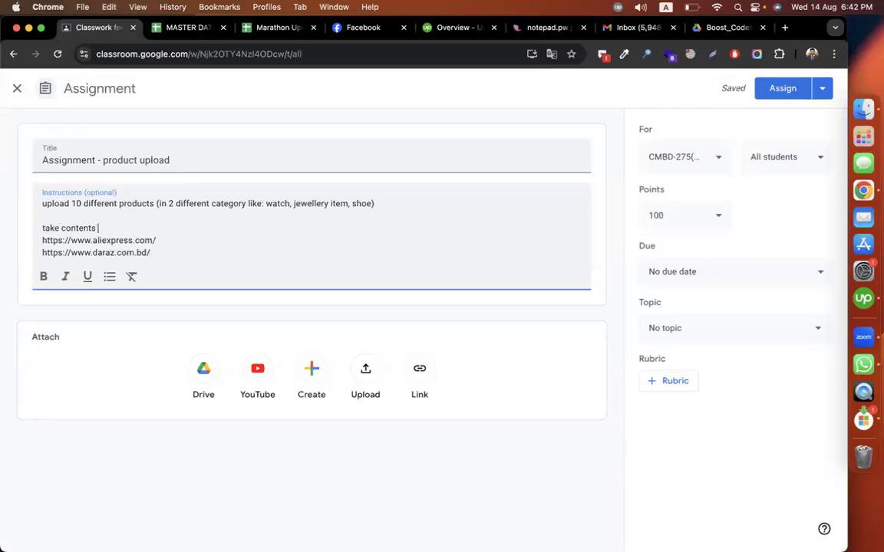
pyautogui.write('from below siytes')
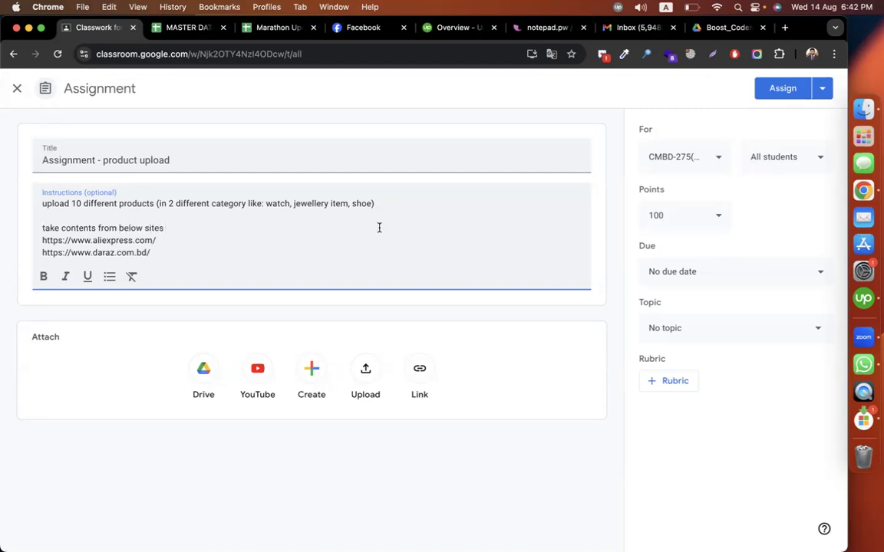
# Step: Add the line "create 2 shopify collections" below the site addresses, separated by a blank line
pyautogui.press('Return')
pyautogui.press('Return')
pyautogui.write('create ')
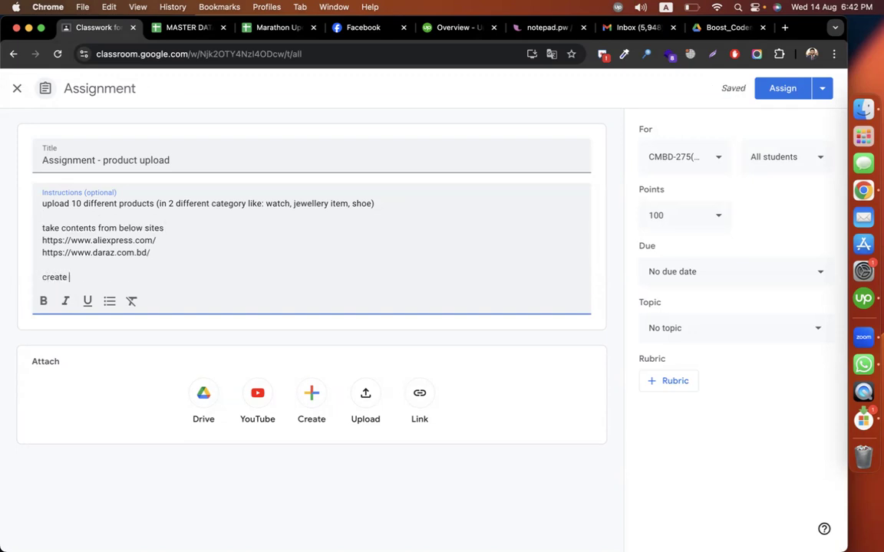
pyautogui.write('2 shopify collections')
# Step: Glance at the Daraz categories, return to the assignment and extend its last line with "and submit collection link with store password in a docs"
pyautogui.hotkey('ctrl', 'Right')
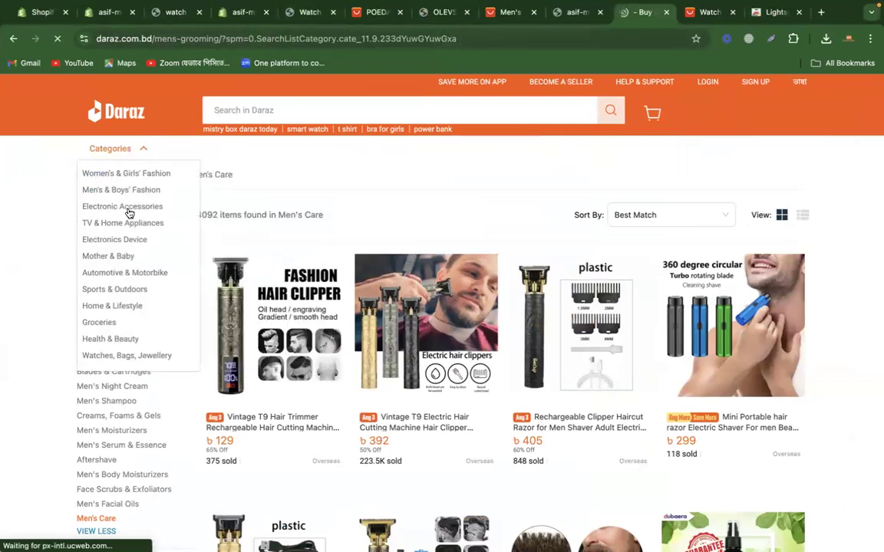
pyautogui.hotkey('ctrl', 'Left')
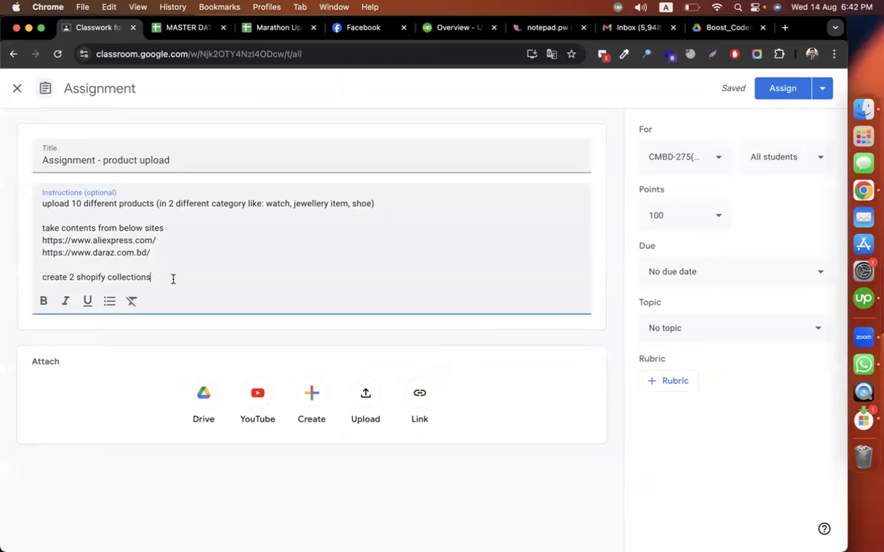
pyautogui.write('nd submit collection link')
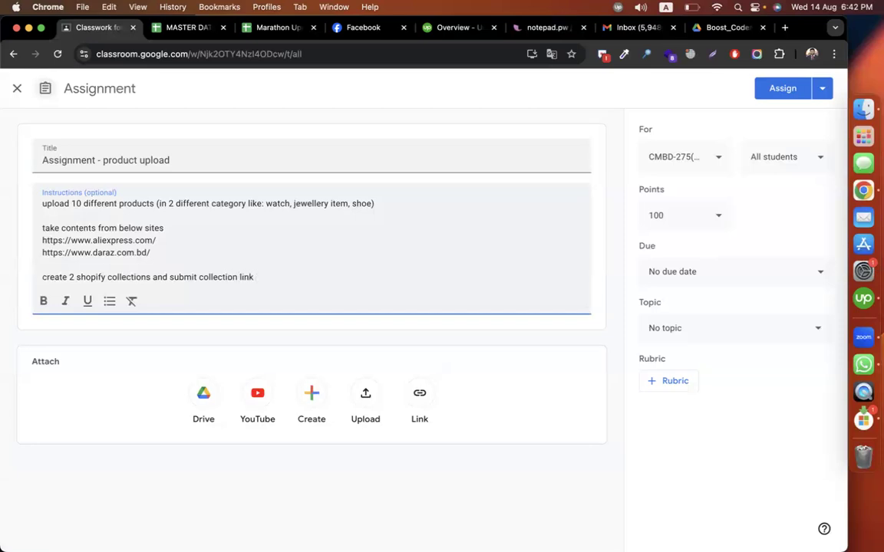
pyautogui.write(' with store password in a docs')
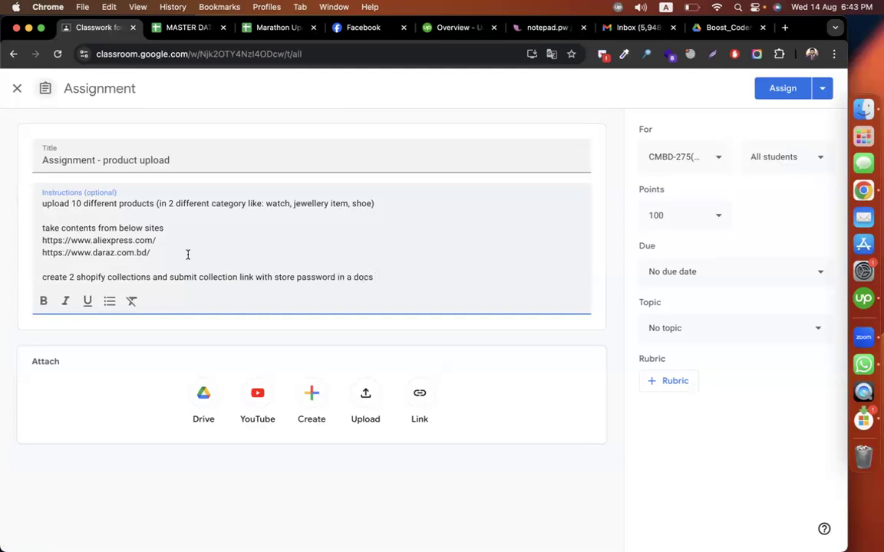
# Step: Open the Google Docs home page at docs.google.com in a new browser tab
pyautogui.click(784, 27)
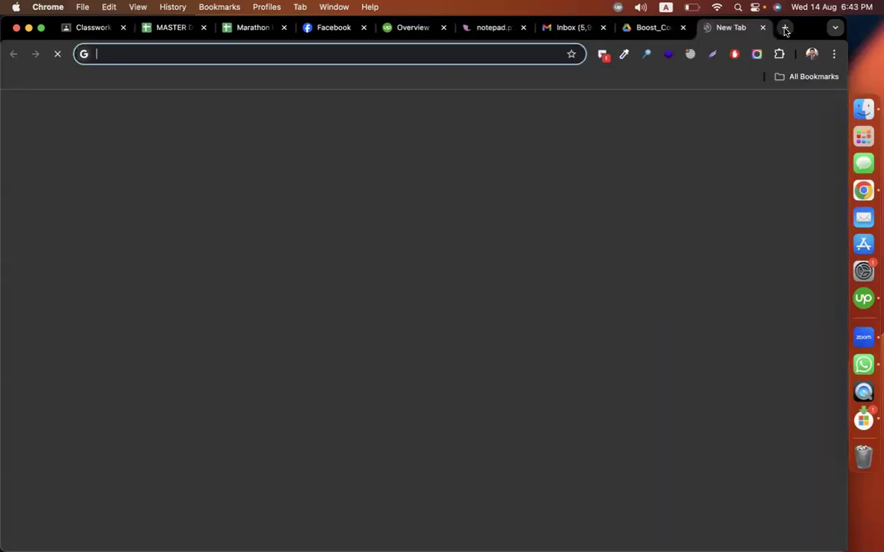
pyautogui.write('docs.coo')
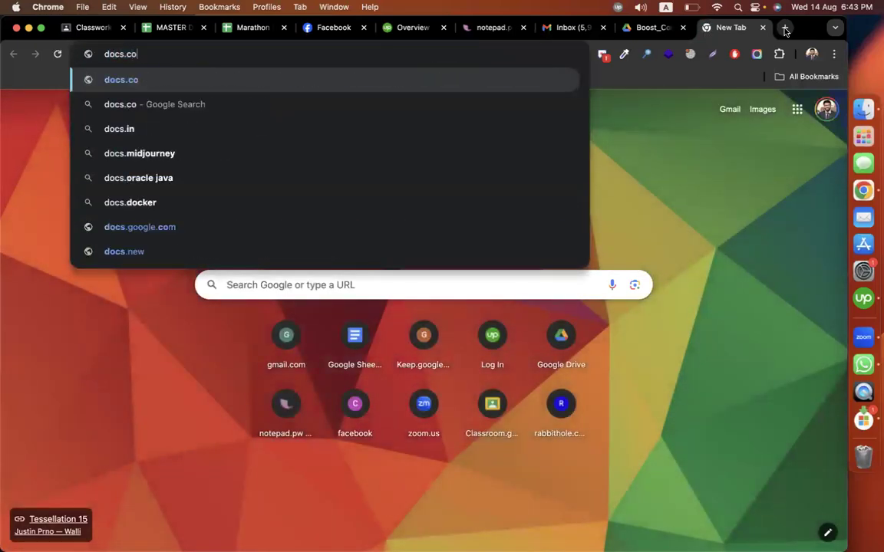
pyautogui.press('BackSpace')
pyautogui.press('BackSpace')
pyautogui.press('BackSpace')
pyautogui.write('google')
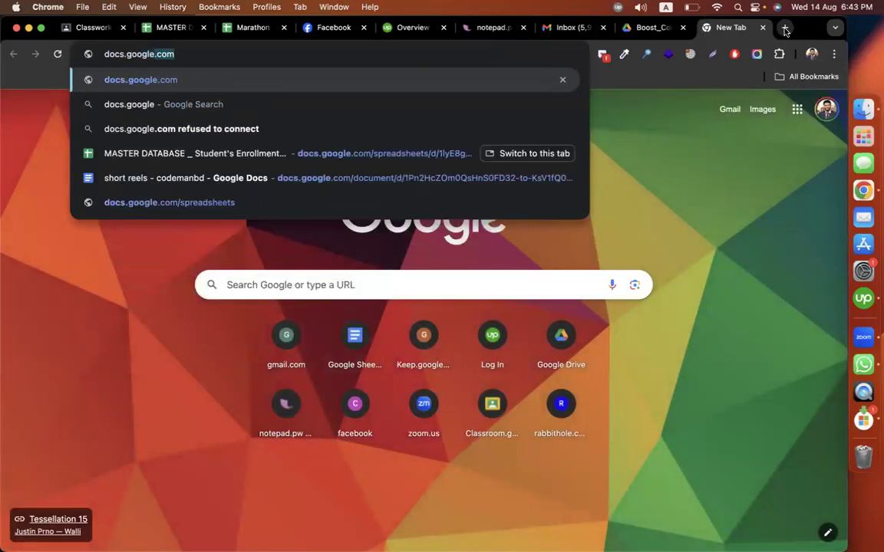
pyautogui.press('Return')
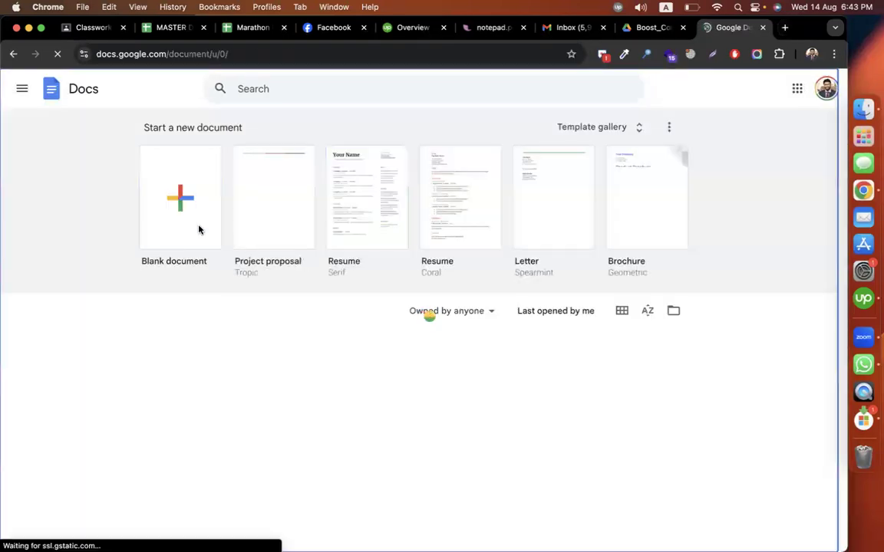
# Step: Create a blank document and name it "assignment"
pyautogui.click(198, 229)
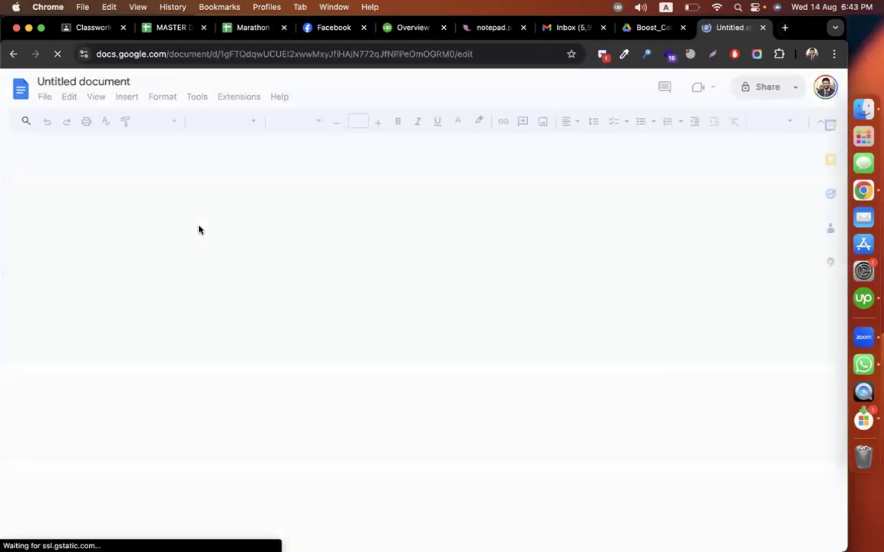
pyautogui.click(68, 82)
pyautogui.write('assignm')
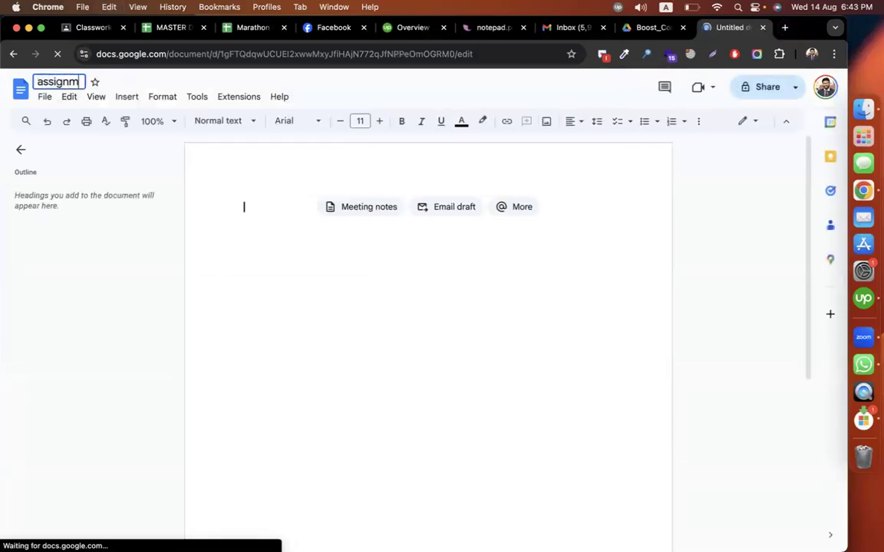
pyautogui.write('ent')
# Step: Write "Collection link" as the first line of the document body
pyautogui.click(251, 204)
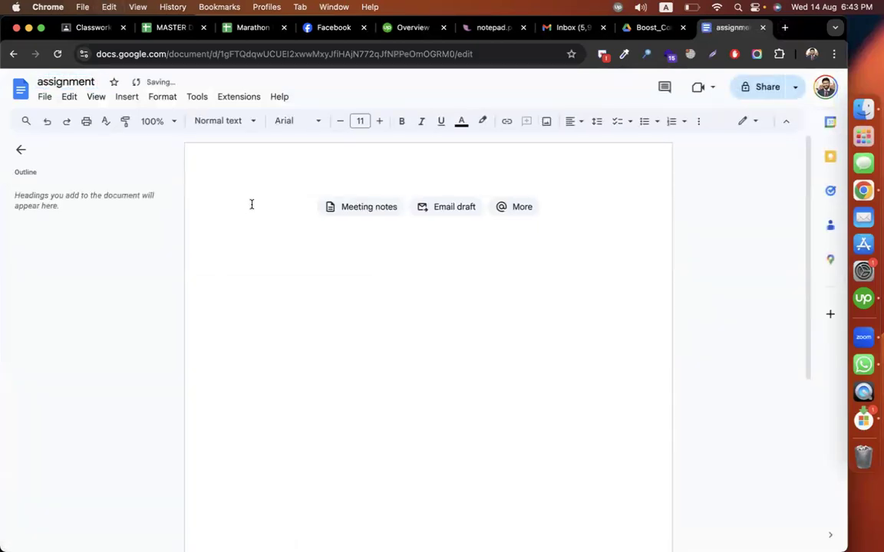
pyautogui.write('collection link')
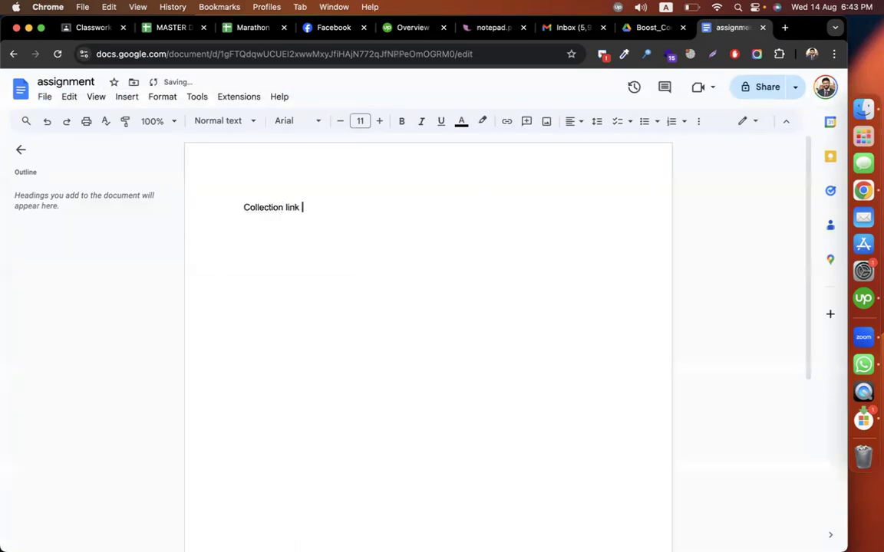
pyautogui.press('Return')
# Step: Copy the Watch Collection page's address from the Shopify store and paste it on two lines below "Collection link"
pyautogui.write('https://www.daraz.com.bd/')
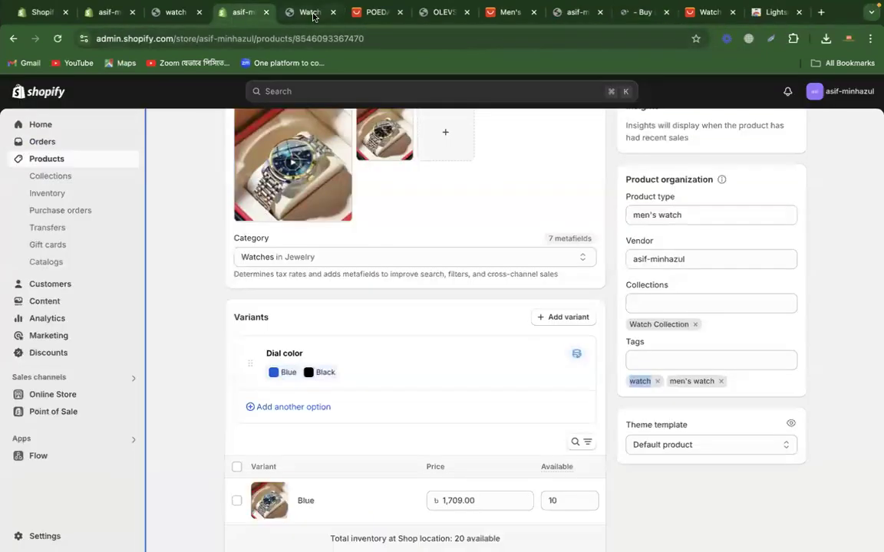
pyautogui.click(313, 16)
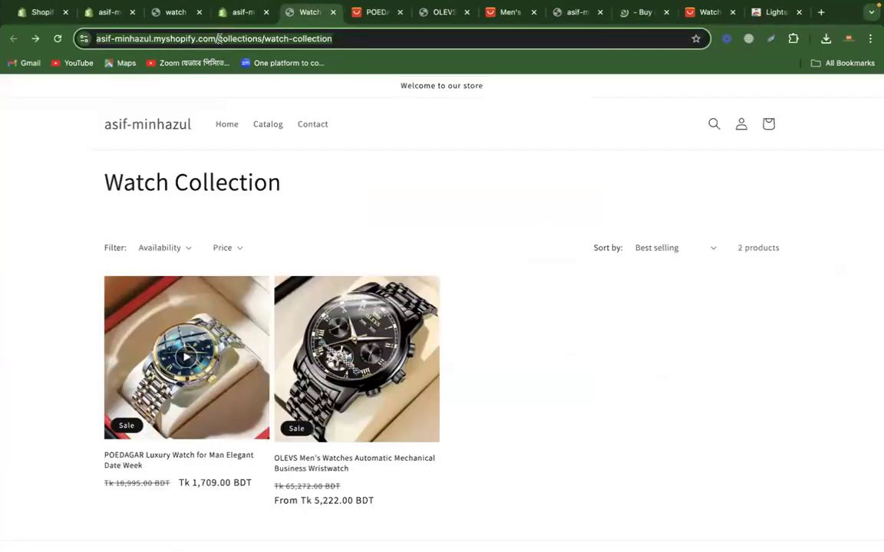
pyautogui.click(629, 375)
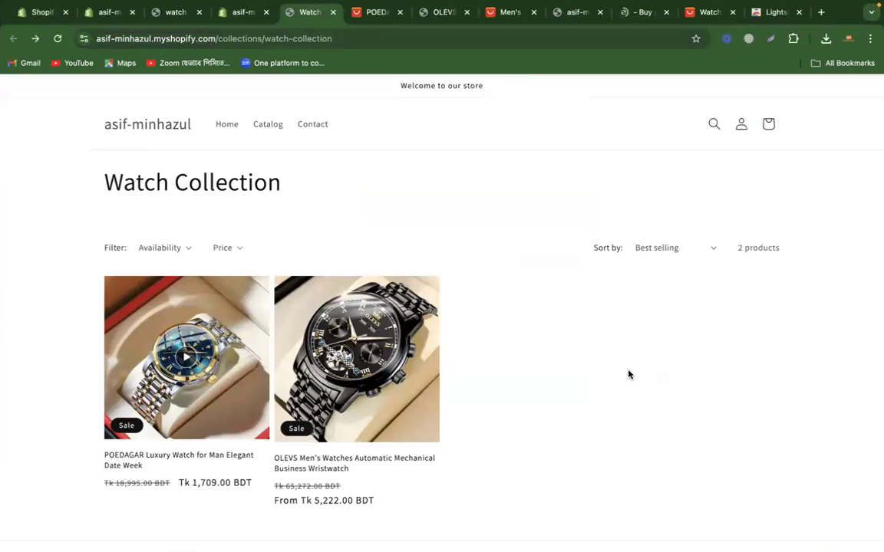
pyautogui.hotkey('ctrl', 'Left')
pyautogui.tripleClick(389, 240)
pyautogui.write('https://asif-minhazul.myshopify.com/collections/watch-collection')
pyautogui.press('Return')
pyautogui.write('https://asif-minhazul.myshopify.com/collections/watch-collection')
pyautogui.press('Return')
pyautogui.press('Return')
# Step: Add a "Pass:" line with the store password, separated from the collection links by a blank line
pyautogui.click(445, 336)
pyautogui.doubleClick(324, 396)
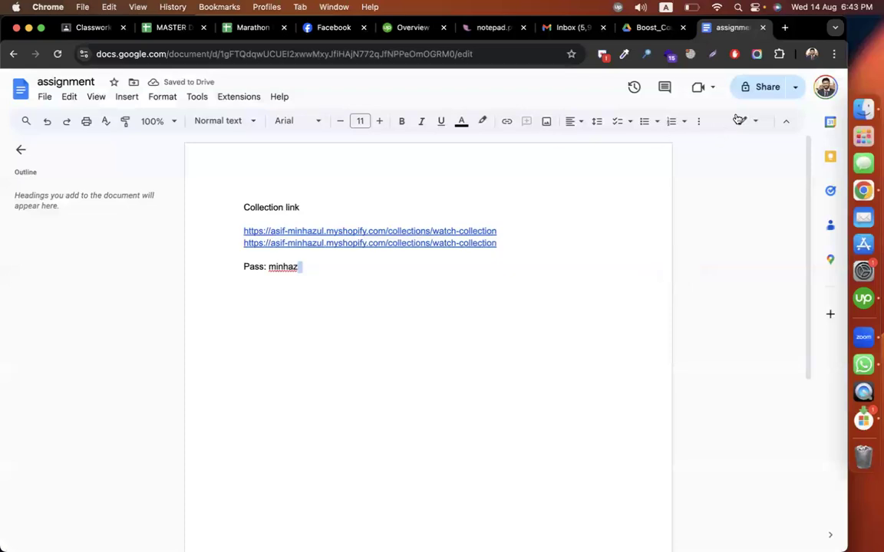
# Step: Share the document with anyone who has the link and copy its sharing link
pyautogui.click(743, 92)
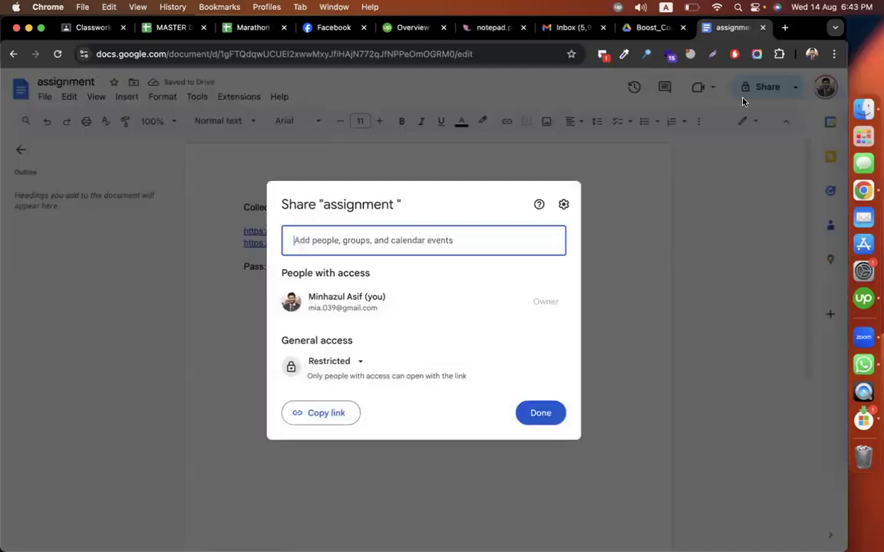
pyautogui.click(356, 365)
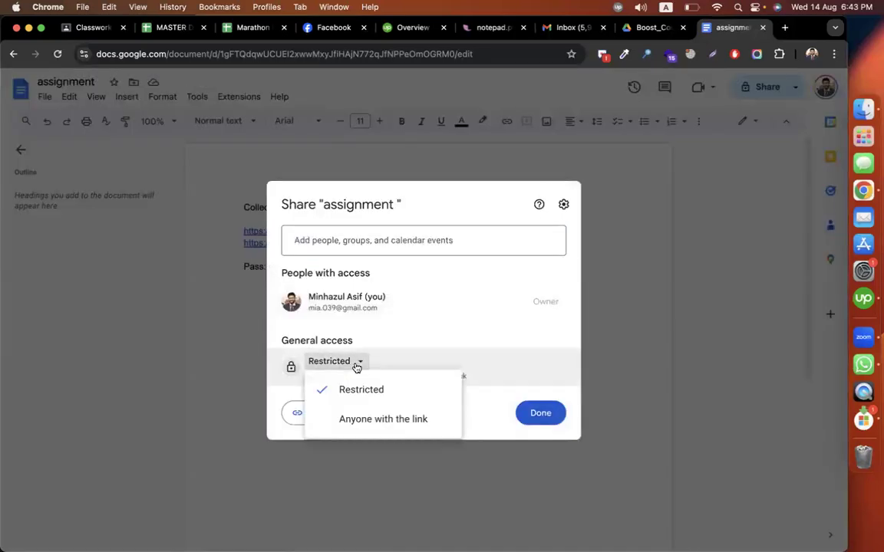
pyautogui.click(393, 419)
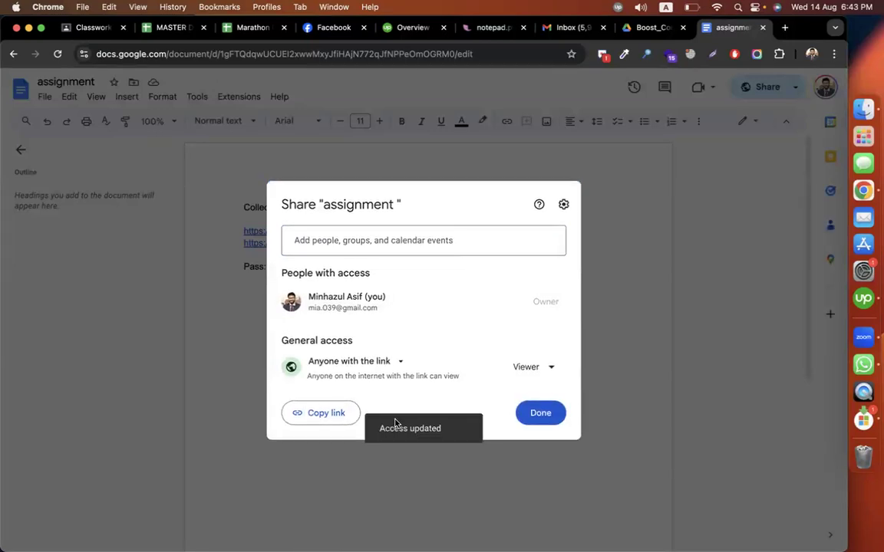
pyautogui.click(315, 412)
pyautogui.click(548, 413)
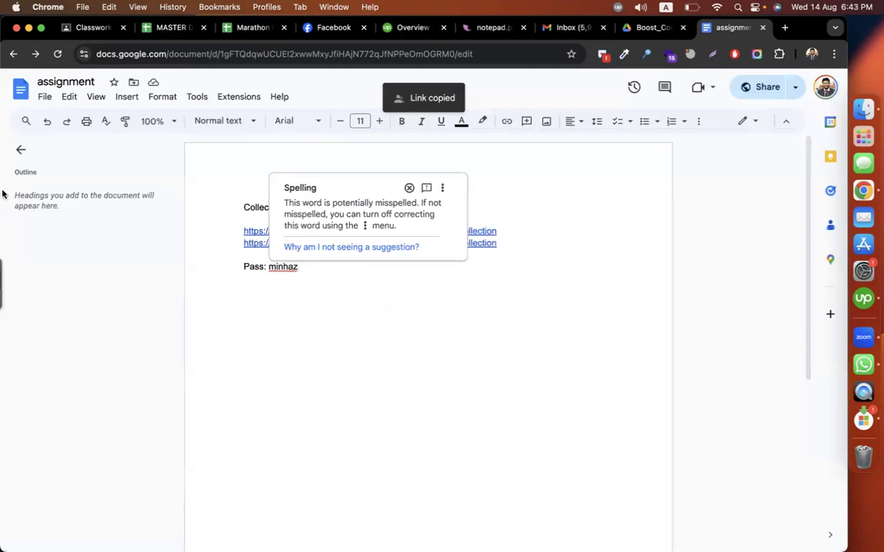
# Step: Dismiss the spelling suggestion on the password, move the example document to the trash and go back to the Docs home page
pyautogui.click(279, 317)
pyautogui.click(409, 188)
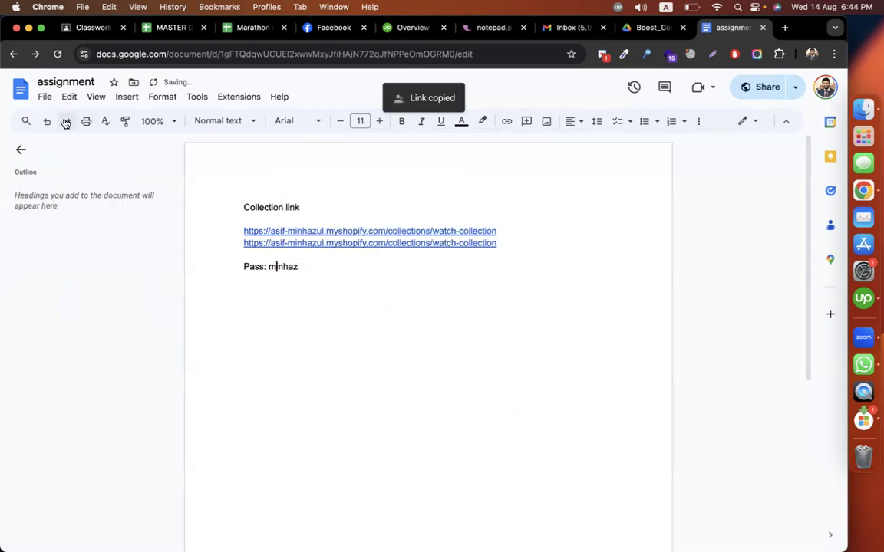
pyautogui.click(44, 97)
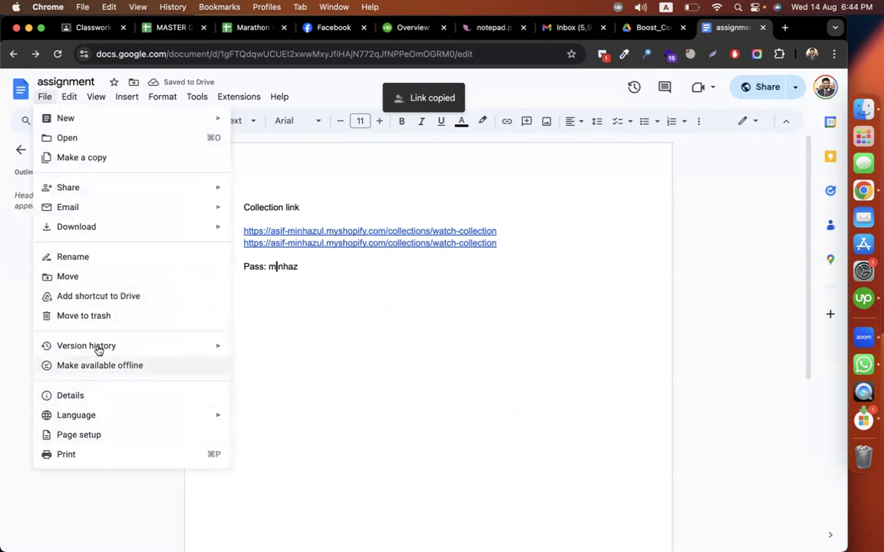
pyautogui.click(91, 316)
pyautogui.click(474, 357)
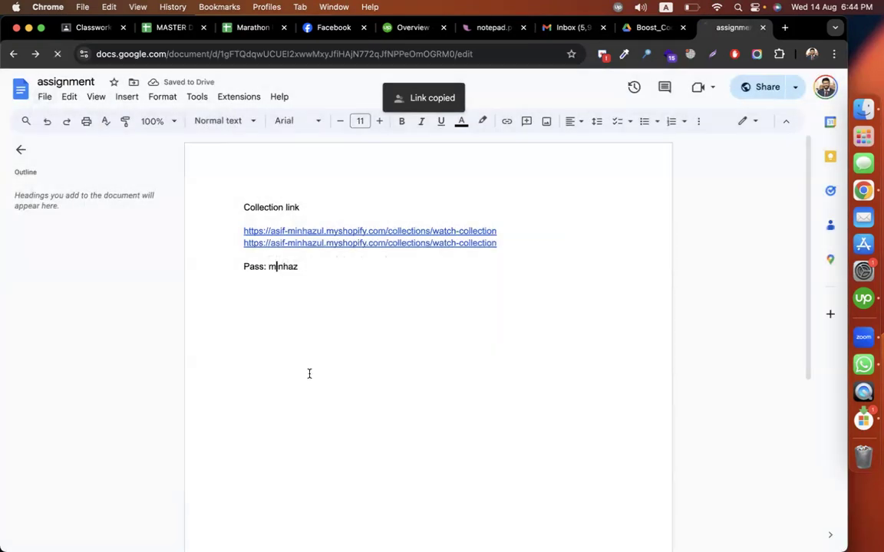
# Step: Return to the Classroom assignment, file it under the Episode-03(Shopify Partner Account) topic and assign it to all students
pyautogui.click(89, 28)
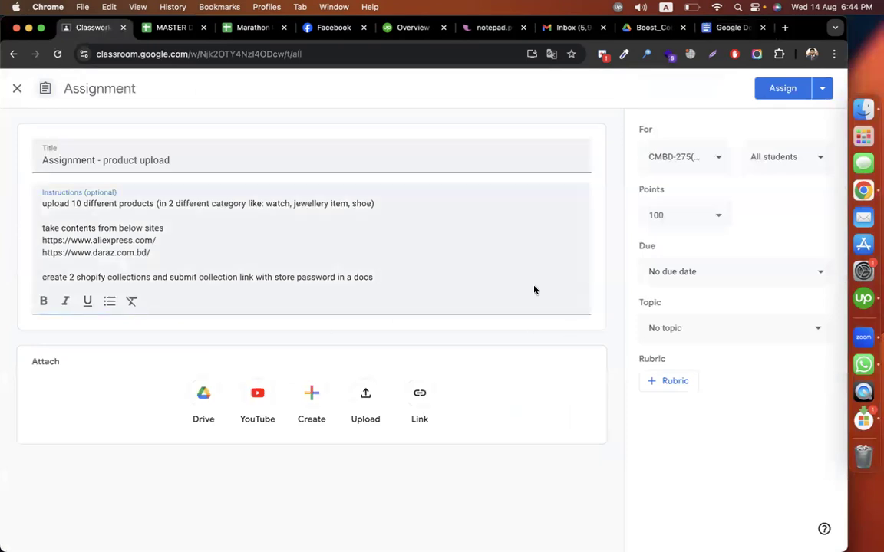
pyautogui.click(701, 331)
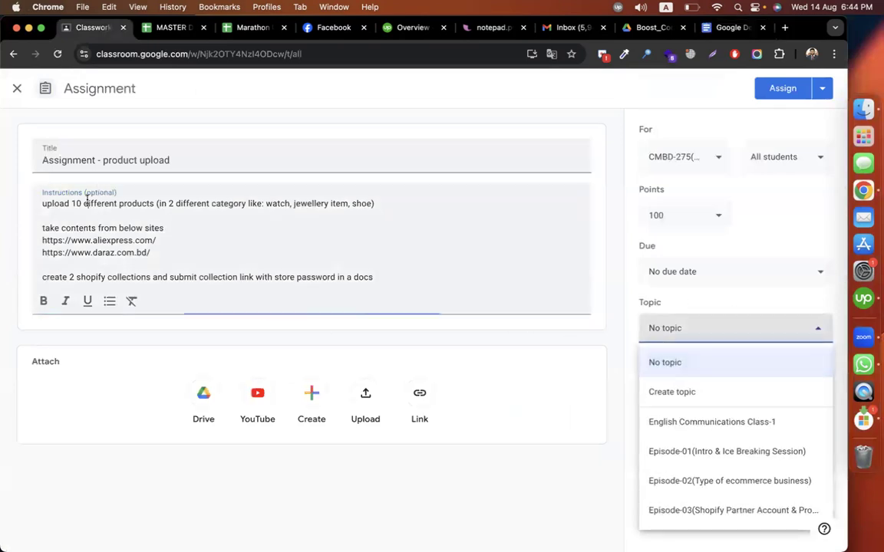
pyautogui.click(159, 203)
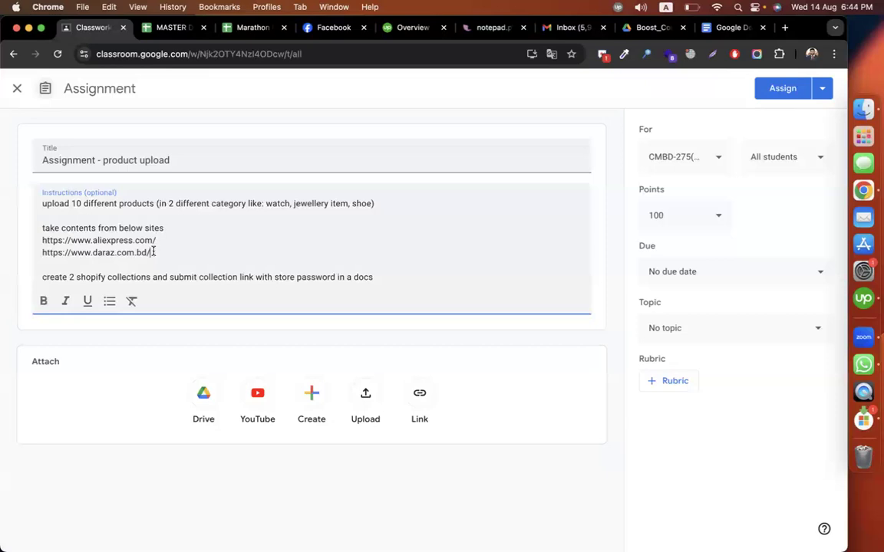
pyautogui.moveTo(154, 252); pyautogui.dragTo(25, 248)
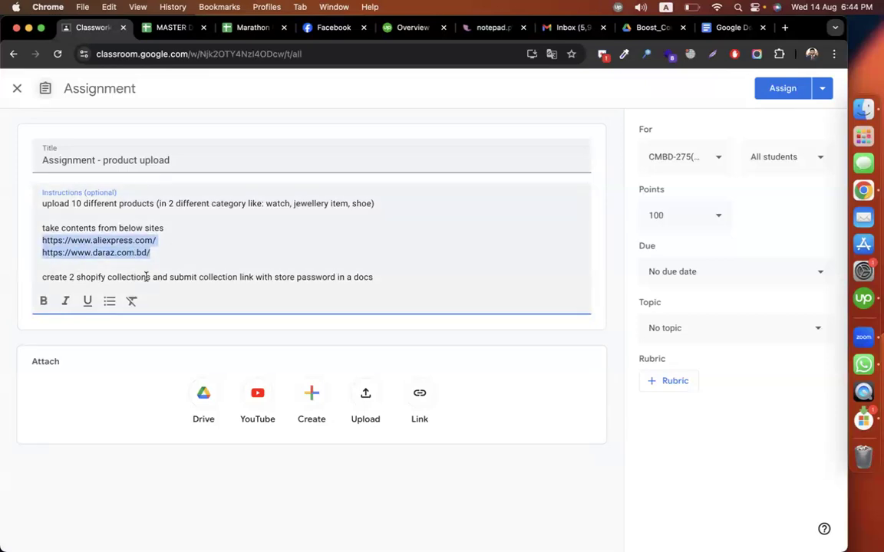
pyautogui.click(785, 330)
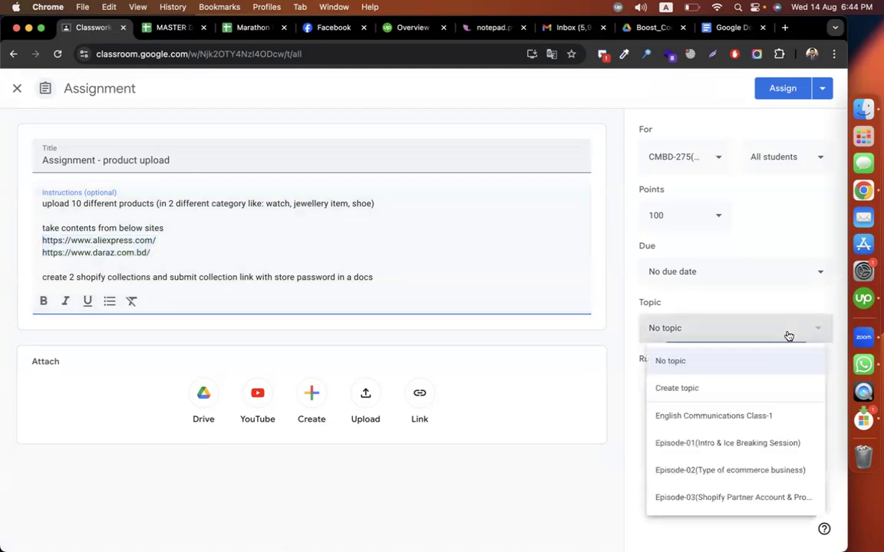
pyautogui.click(719, 510)
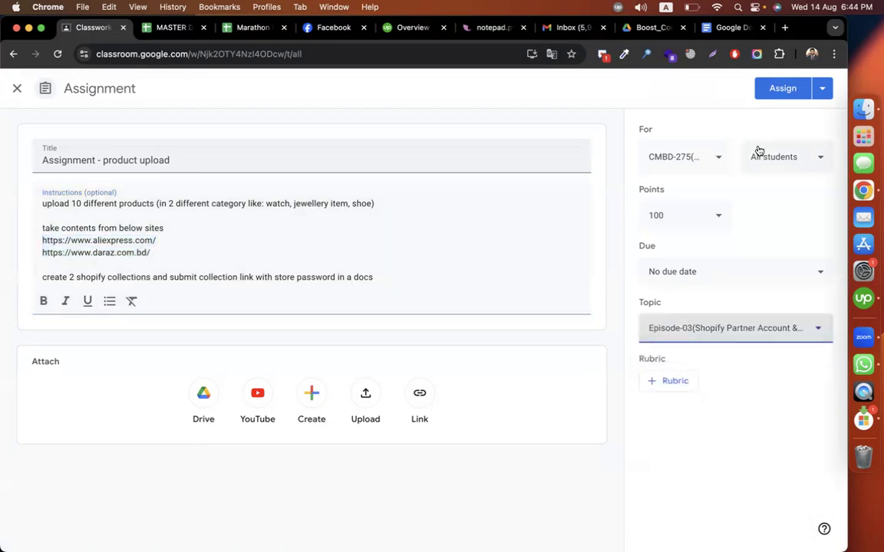
pyautogui.click(775, 90)
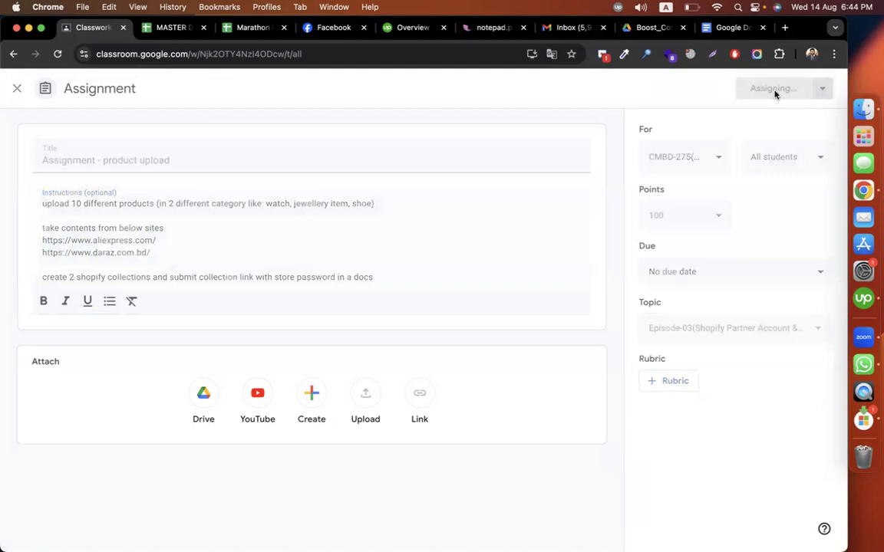